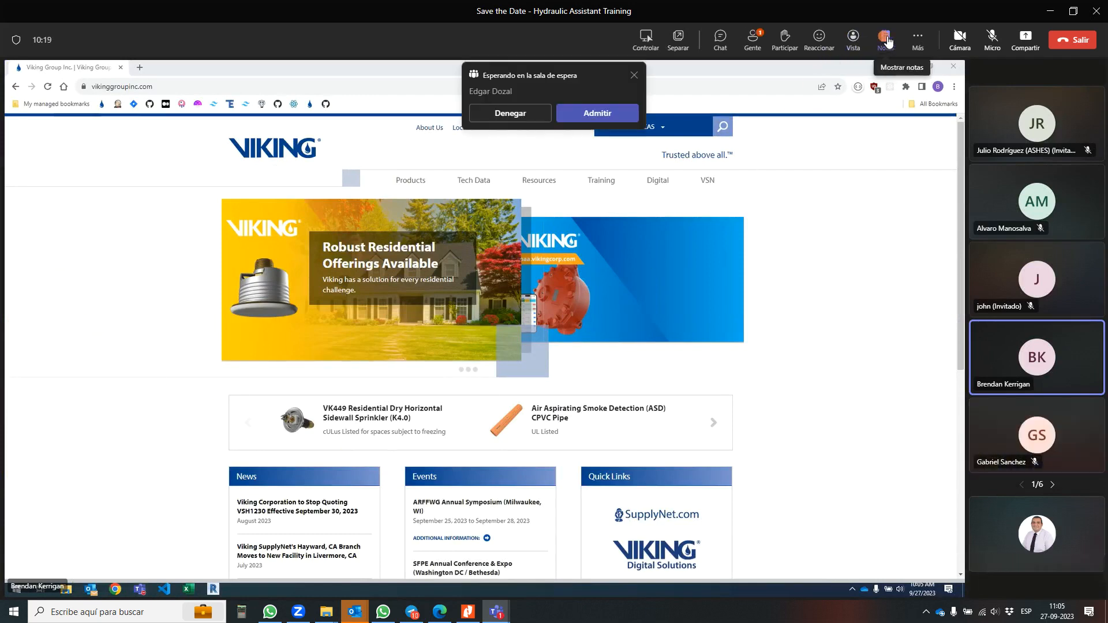
- Turn on live captions for the meeting
click(919, 39)
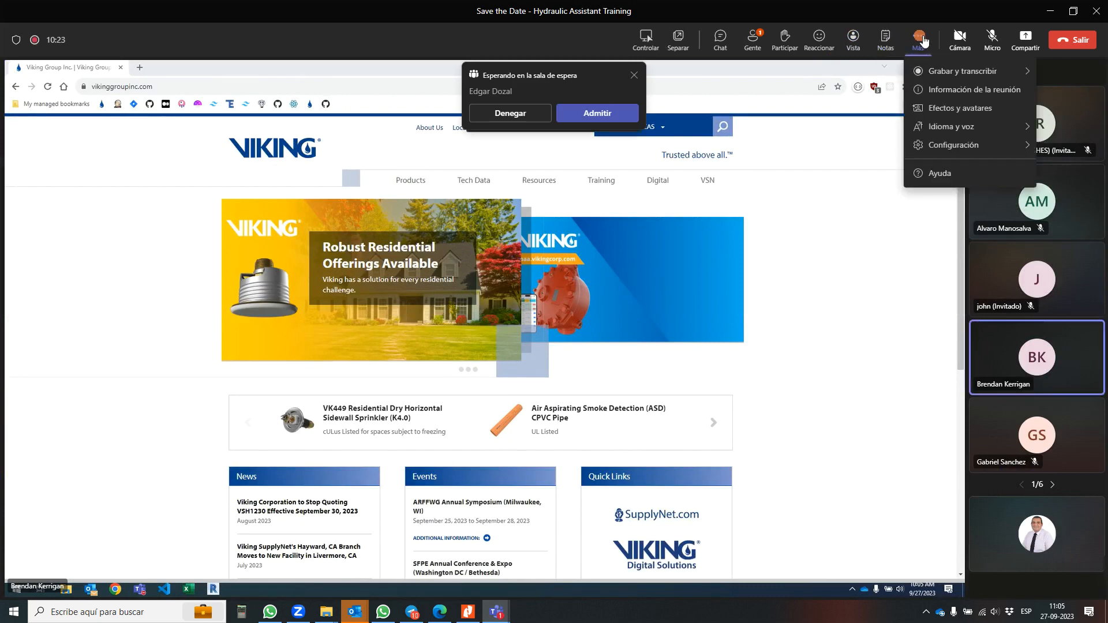
mouse_move(965, 128)
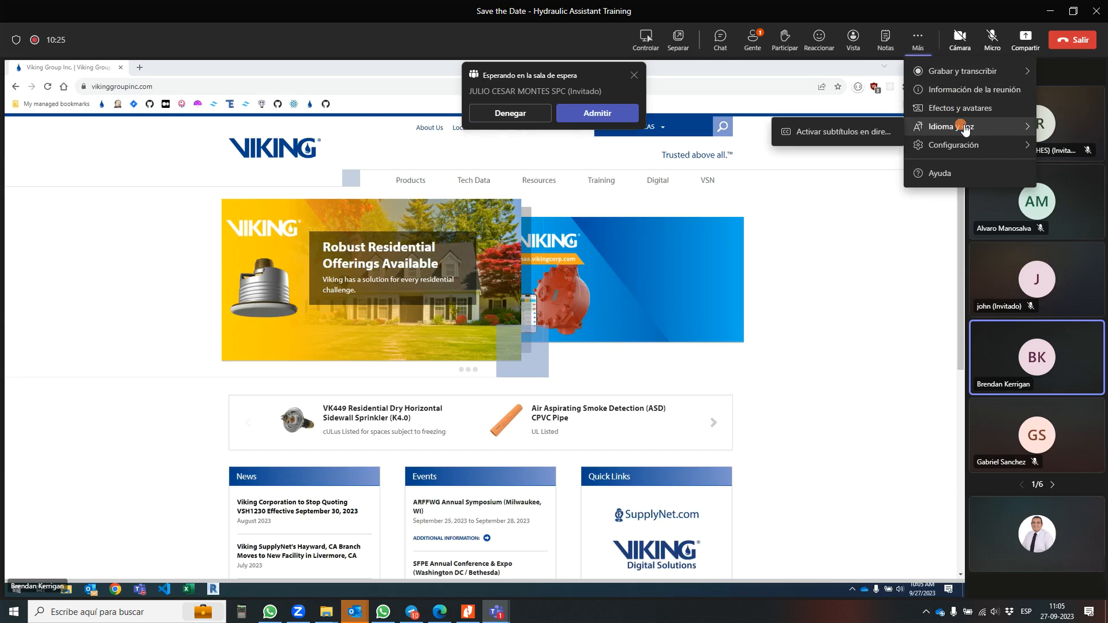
click(853, 128)
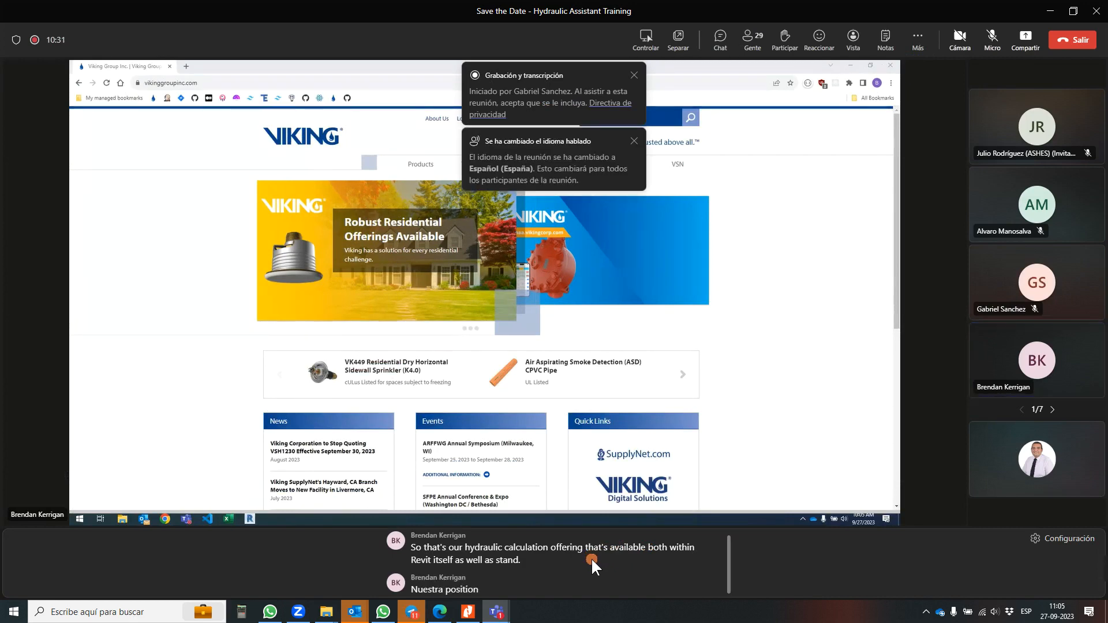
- Change the spoken language of the meeting captions to Inglés (EE.UU.)
click(1068, 541)
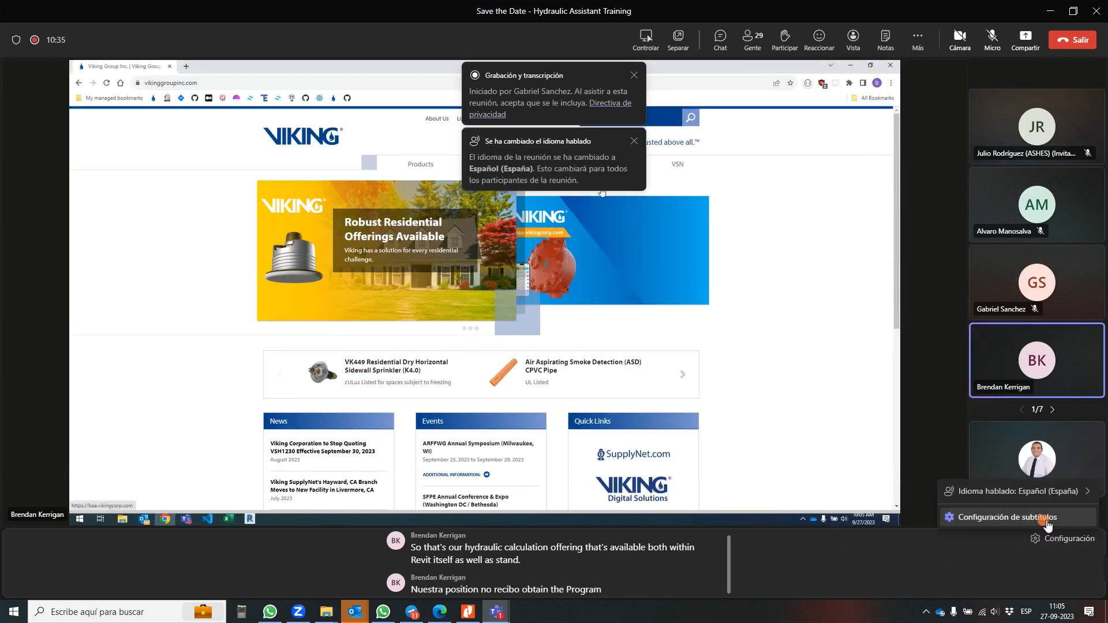
mouse_move(1054, 492)
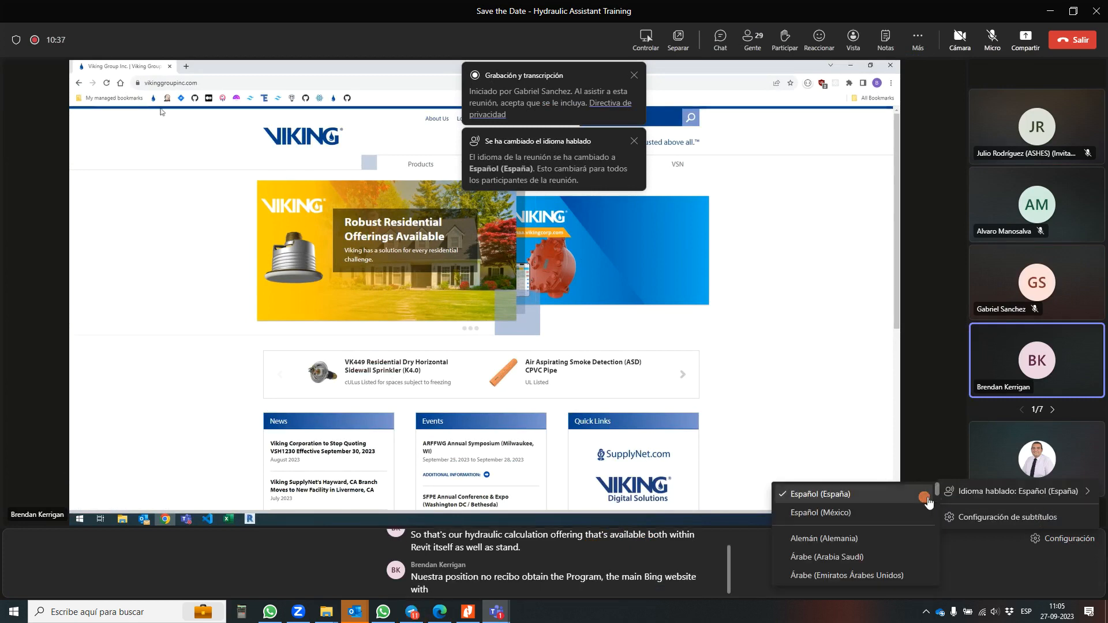
scroll(873, 540, down, 8)
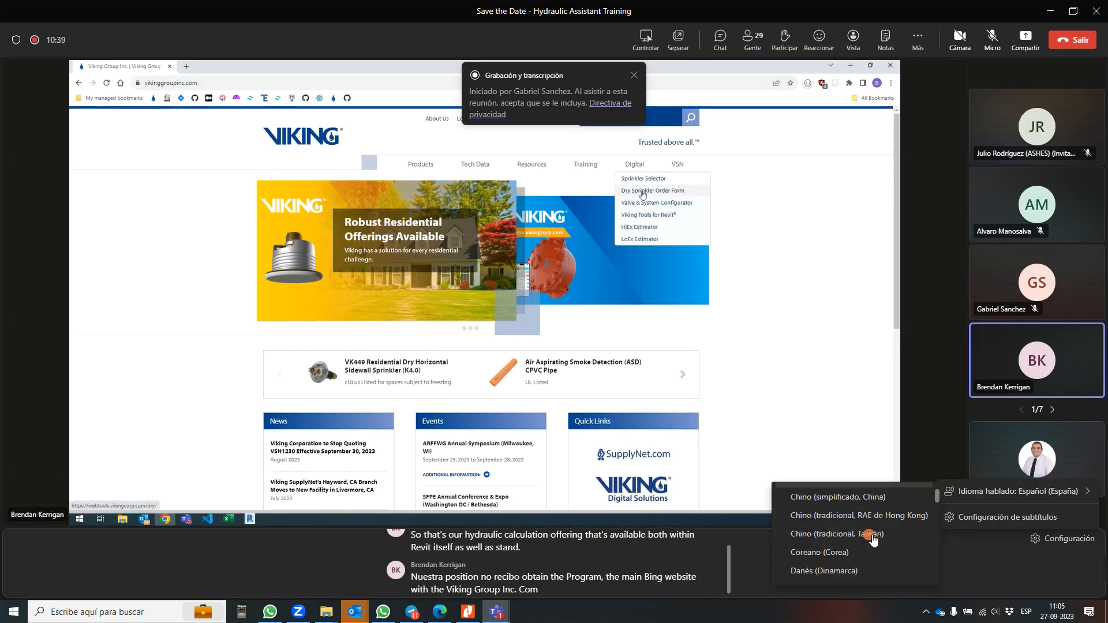
scroll(873, 540, down, 3)
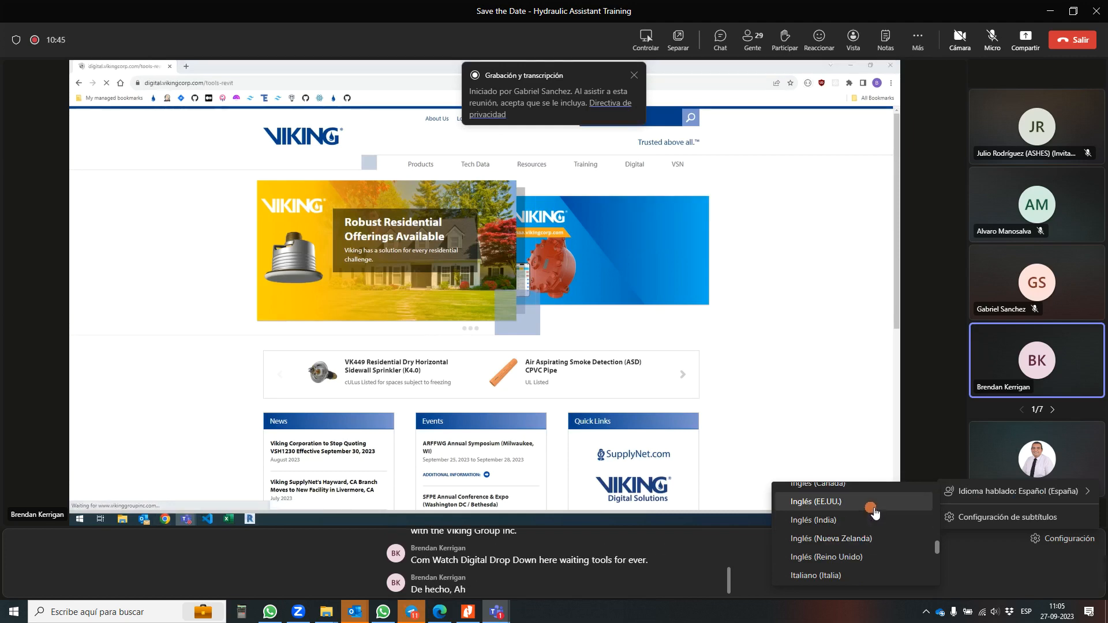
click(990, 497)
click(990, 497)
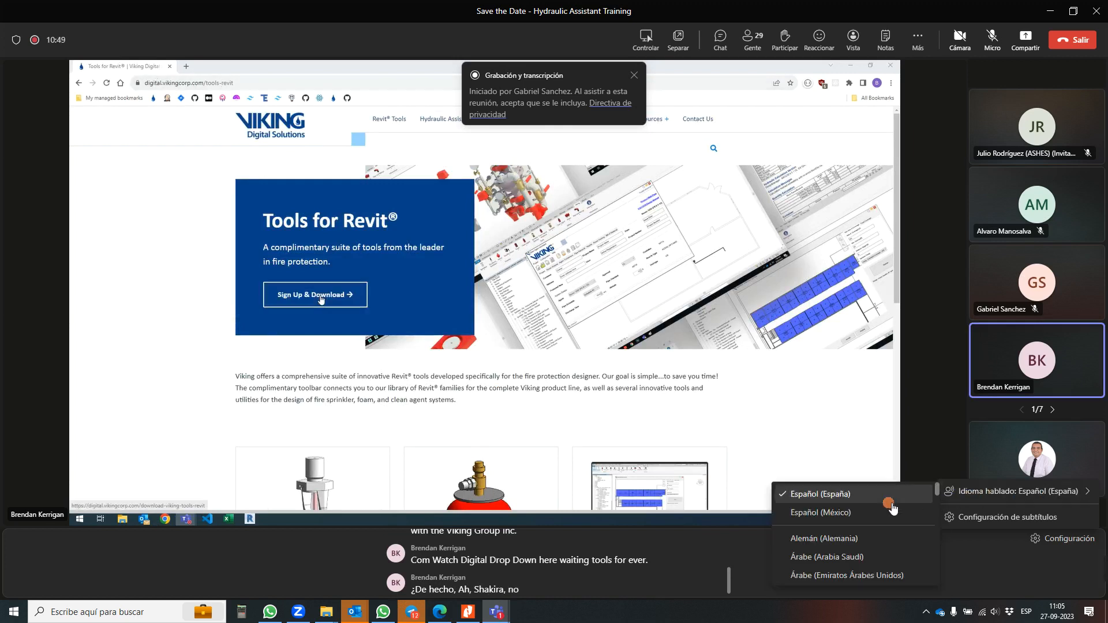
scroll(851, 554, down, 10)
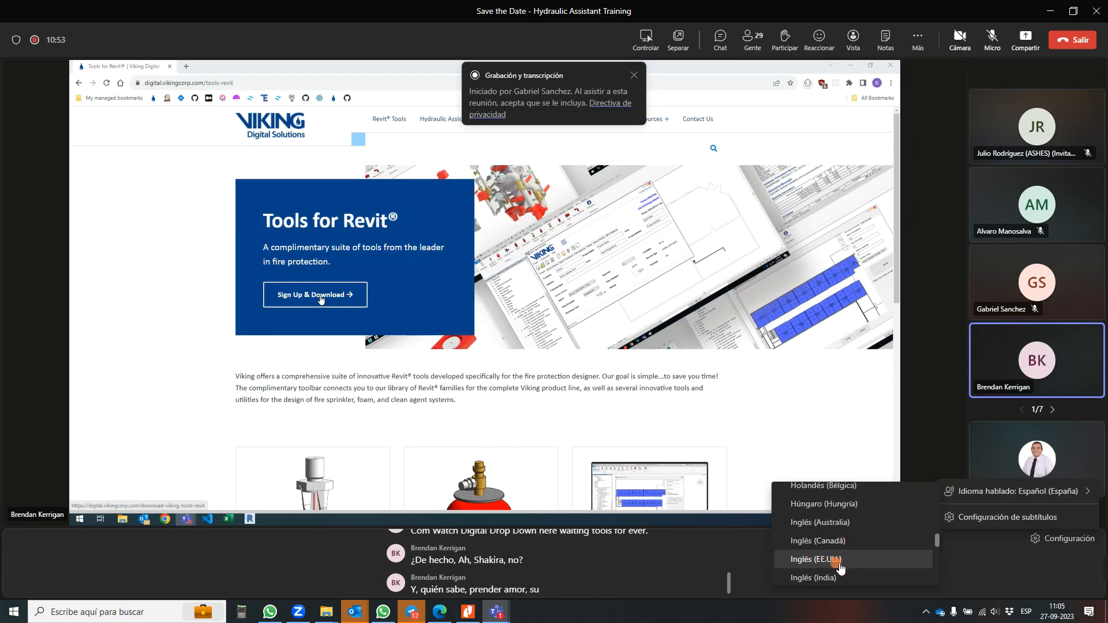
click(836, 560)
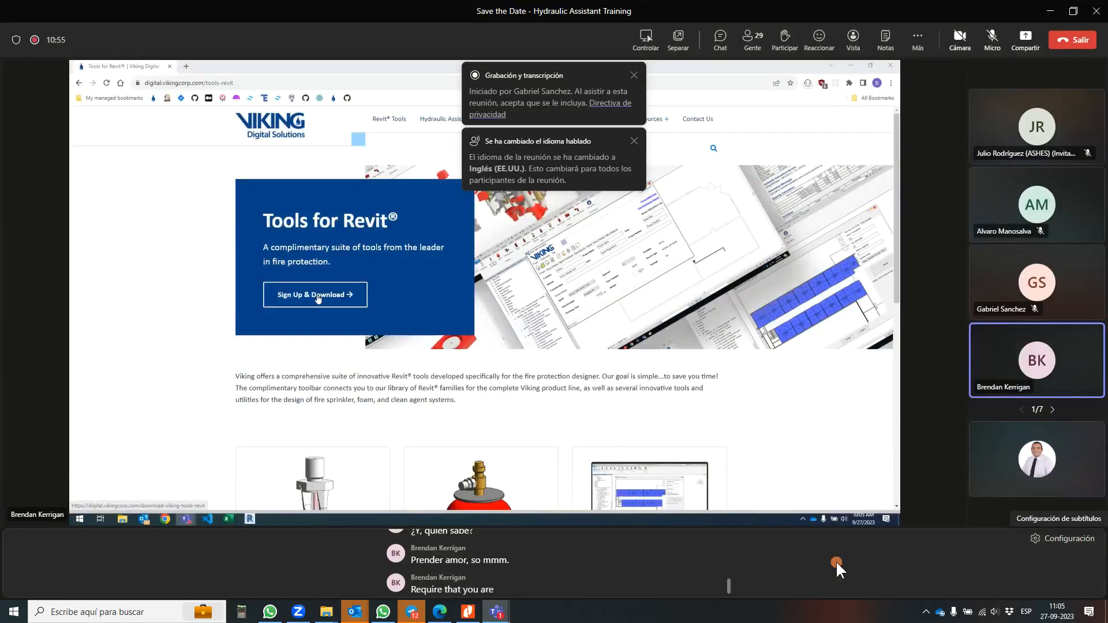
click(1077, 542)
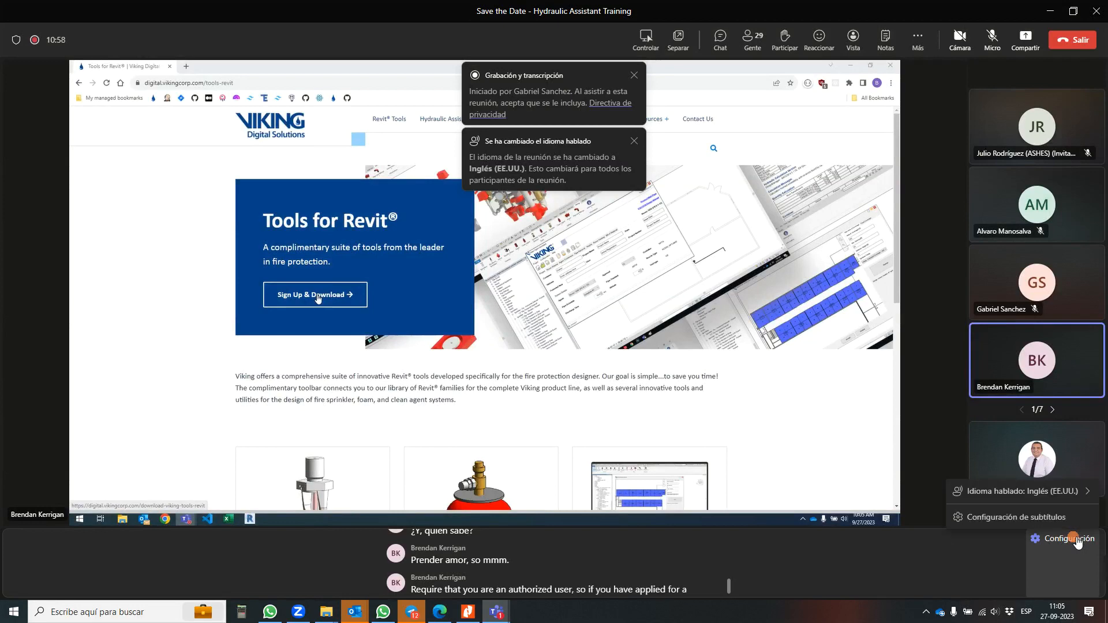
click(1035, 524)
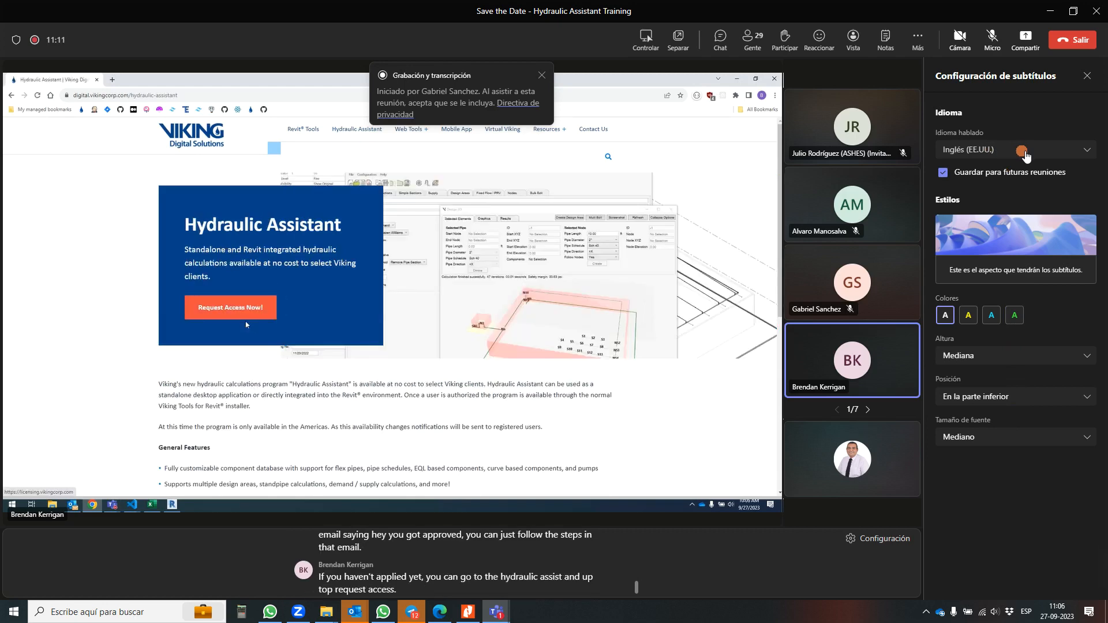
click(1025, 152)
click(1025, 151)
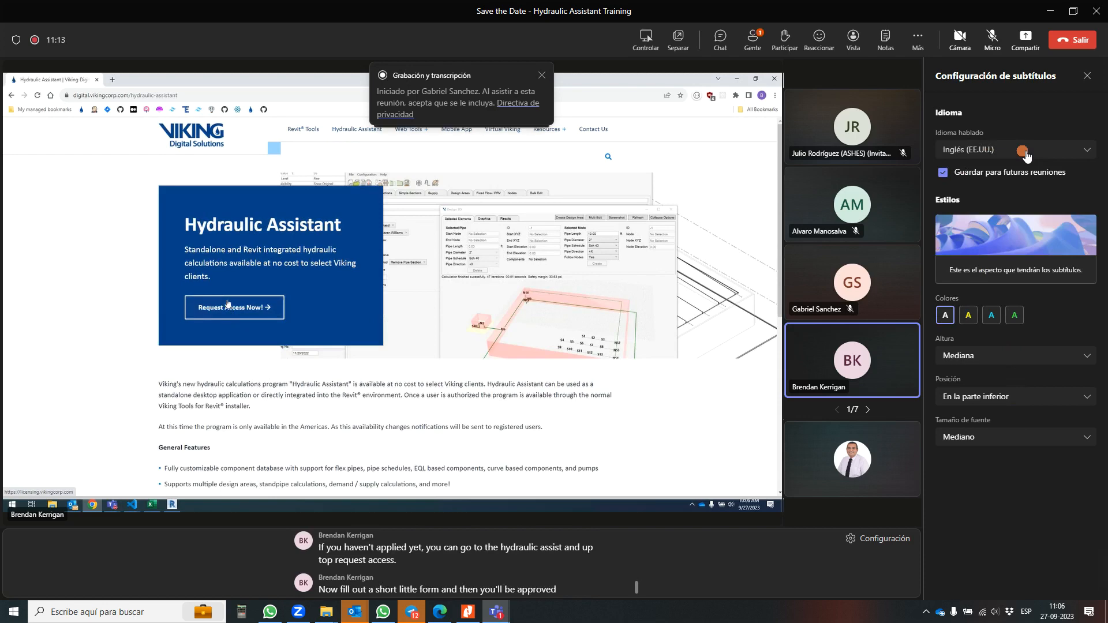
click(1025, 151)
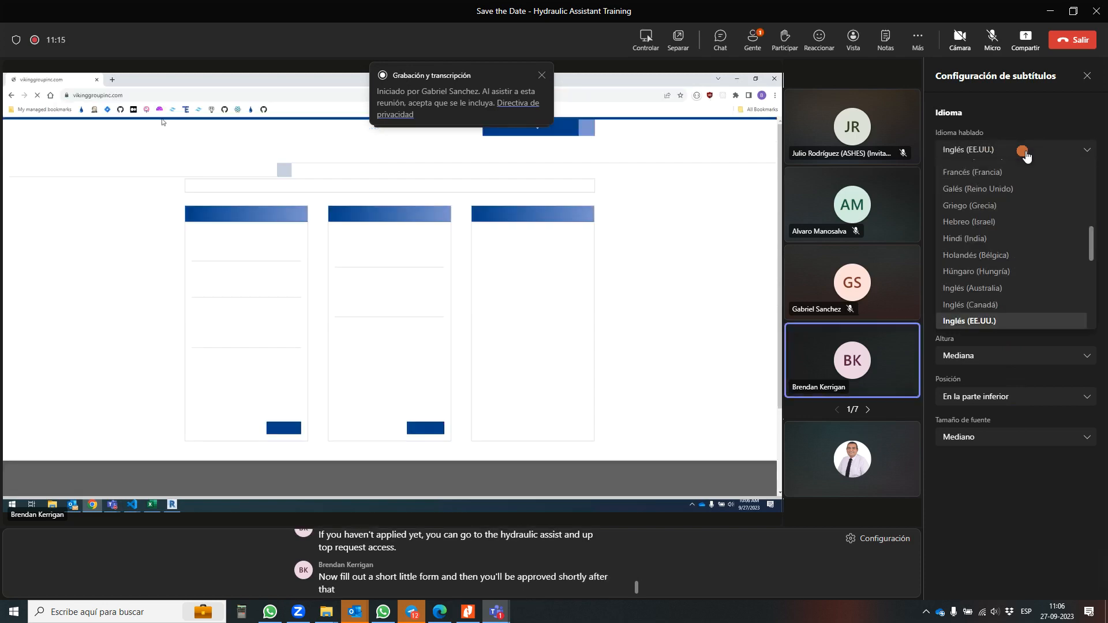
scroll(1022, 185, up, 5)
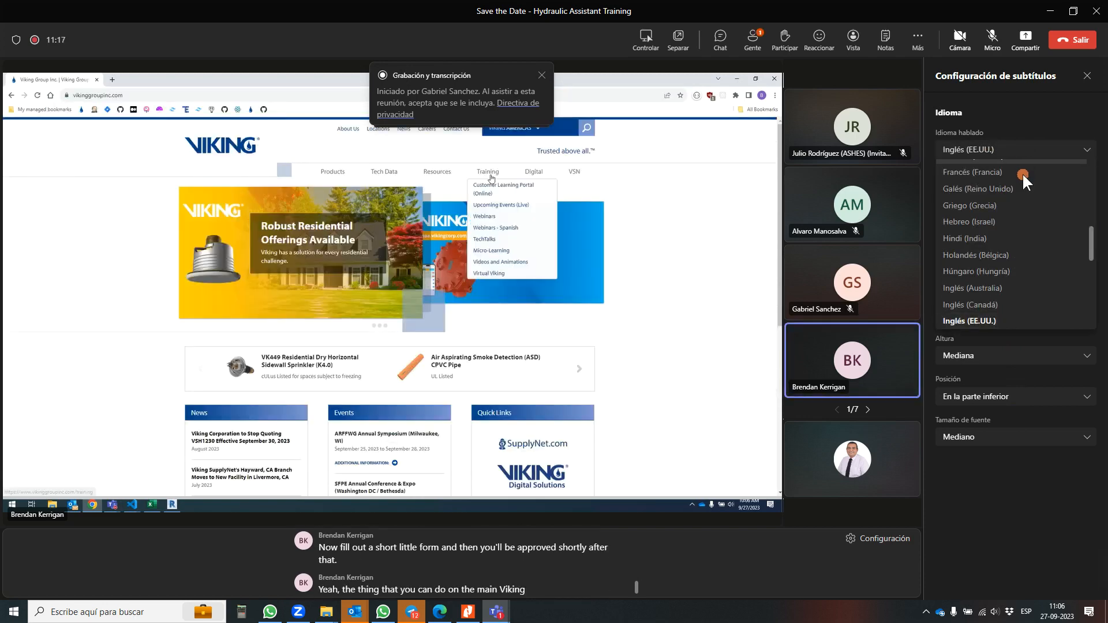
scroll(1019, 194, up, 2)
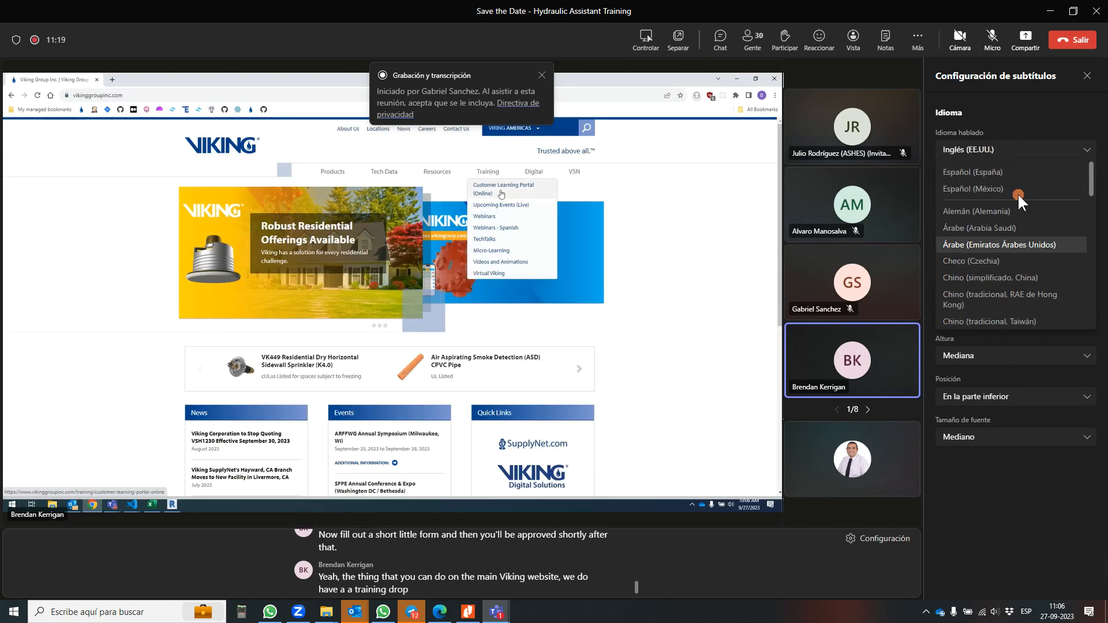
click(1020, 176)
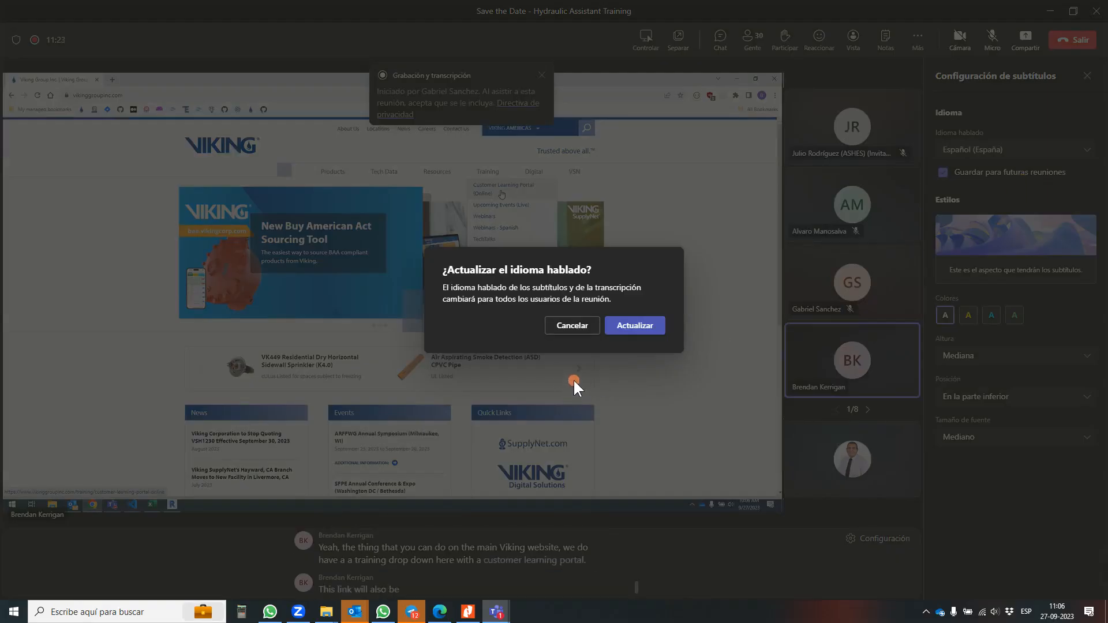
click(578, 326)
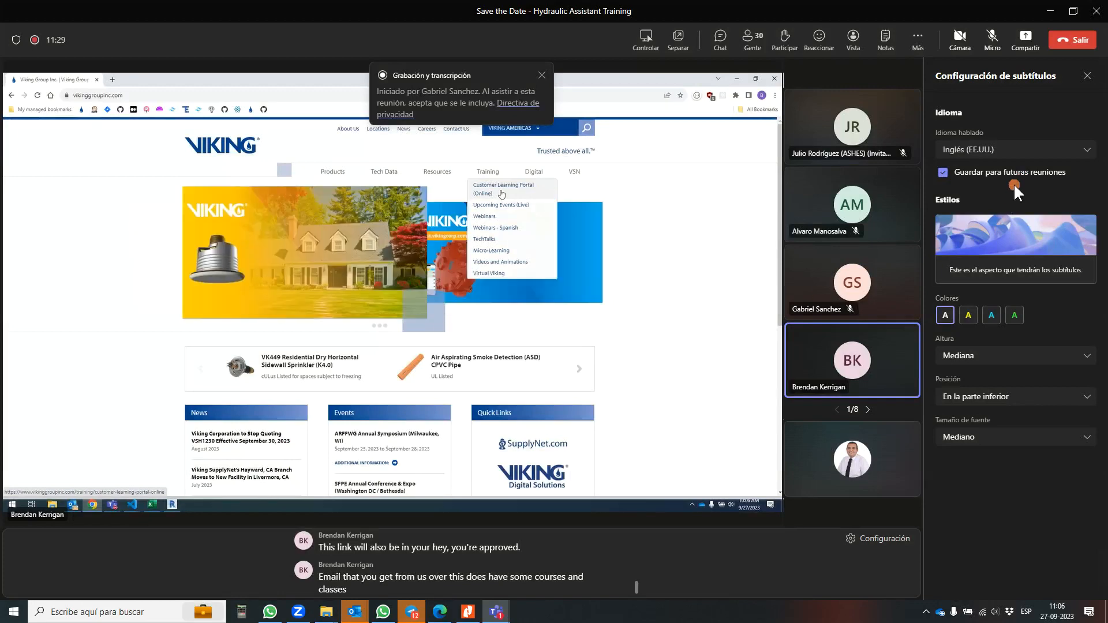
click(1089, 76)
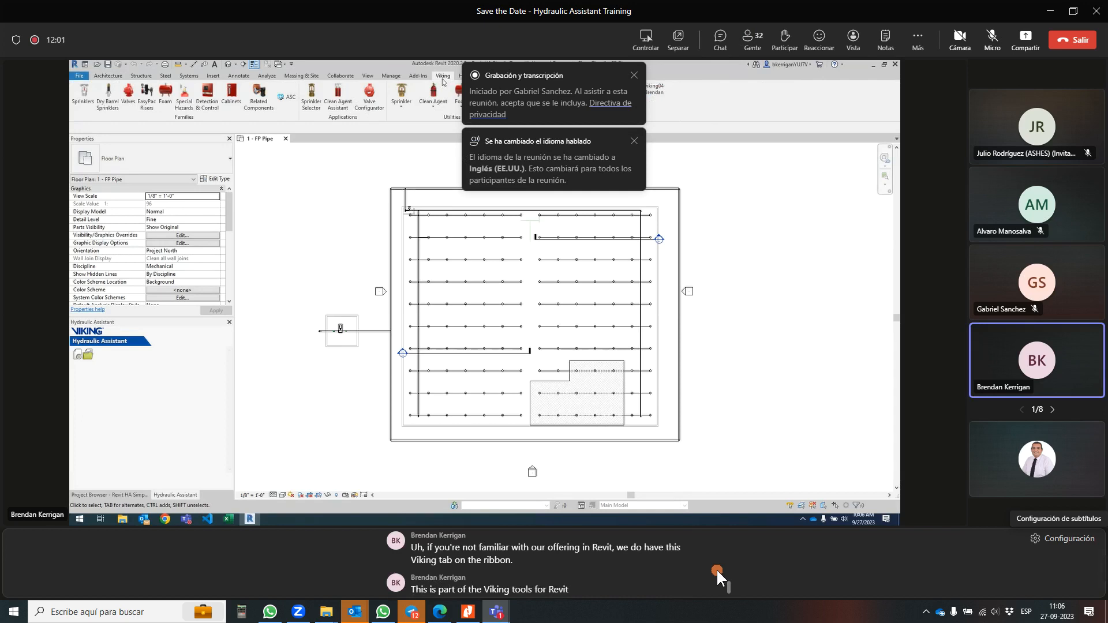
- Dismiss the recording, spoken-language and waiting-room notifications covering the shared screen
click(634, 142)
click(637, 74)
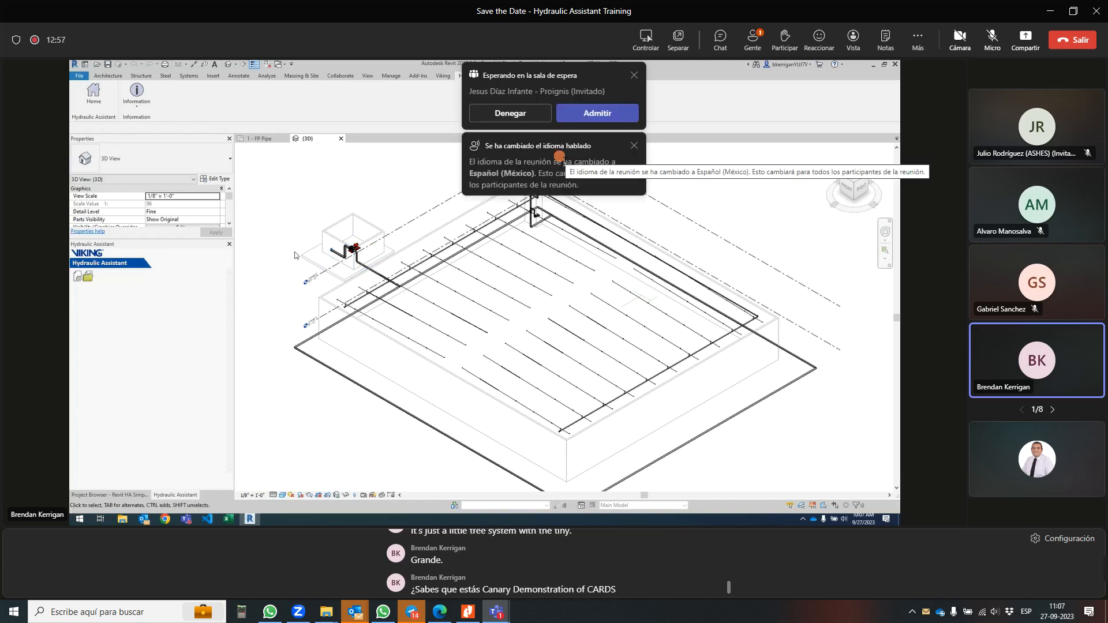
click(635, 146)
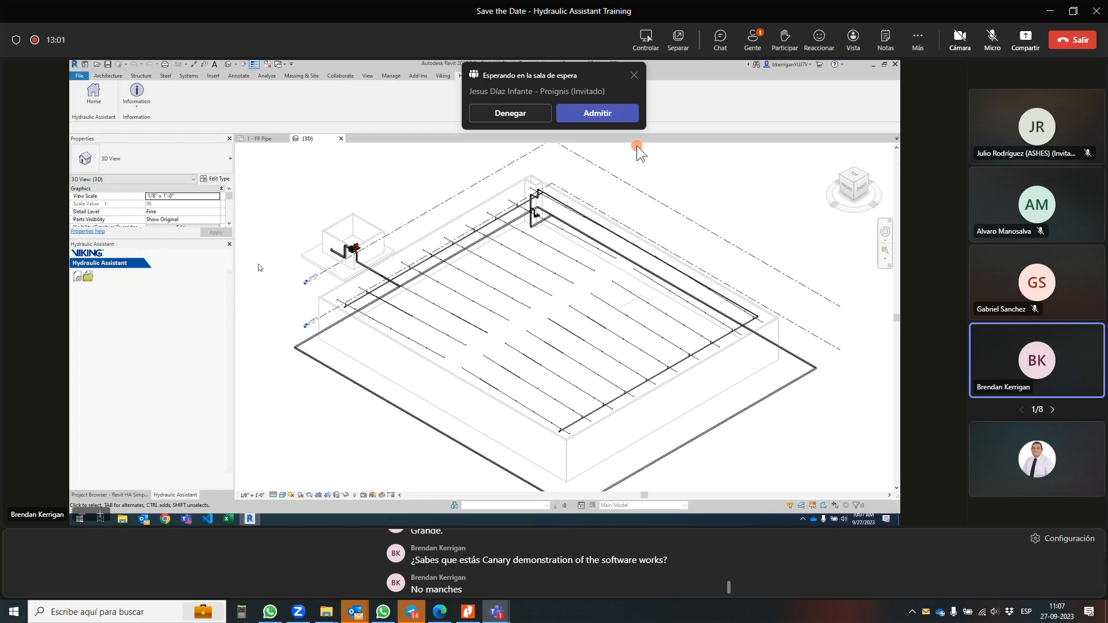
click(634, 75)
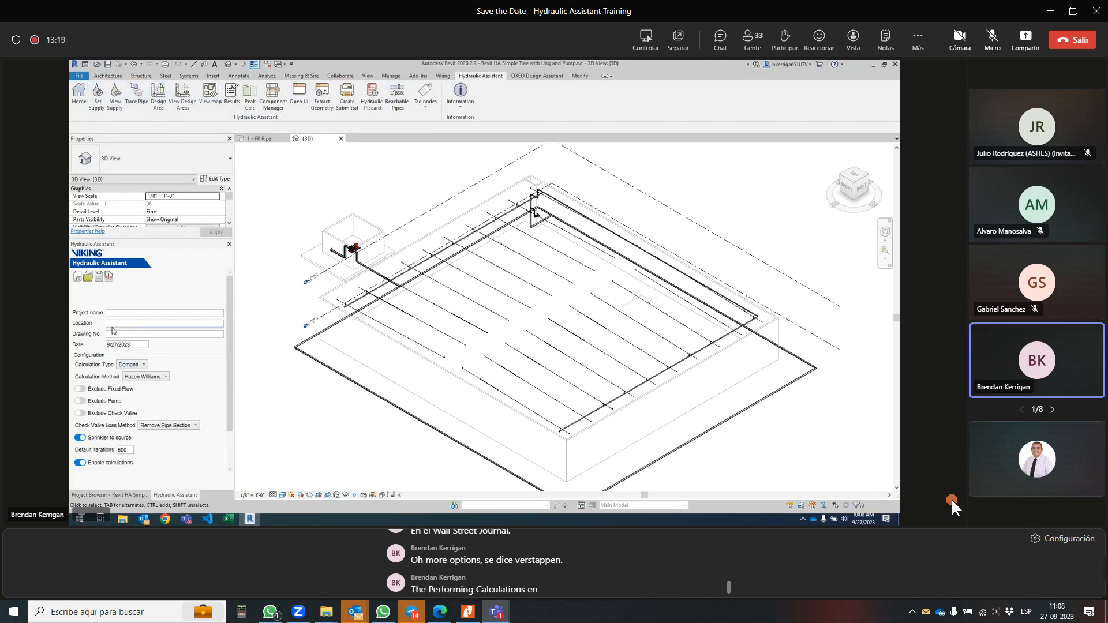
click(1082, 541)
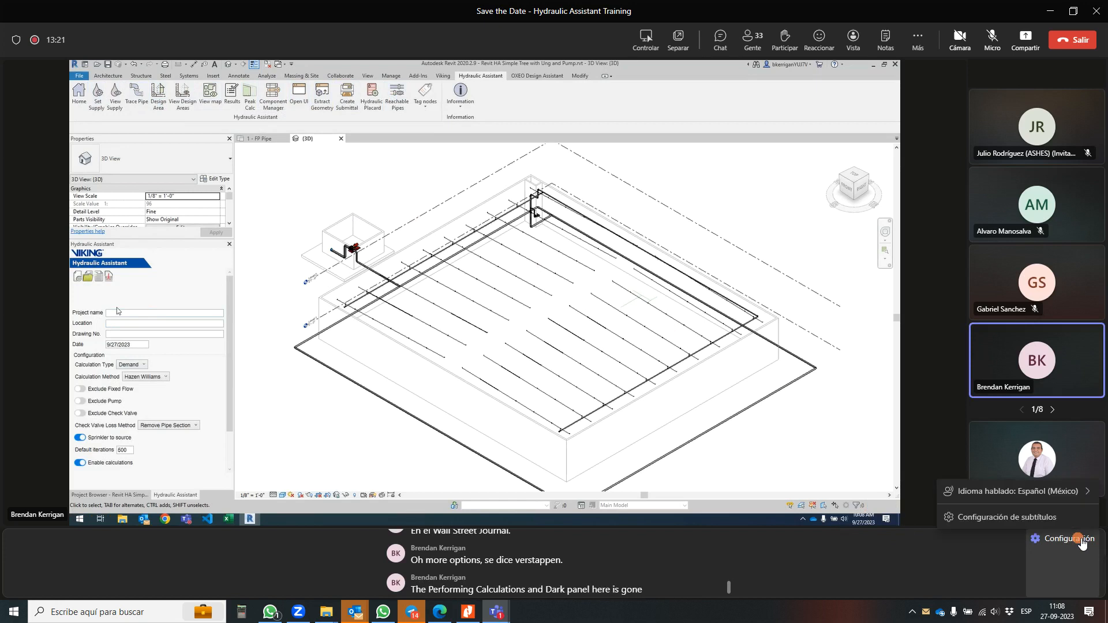
click(1072, 492)
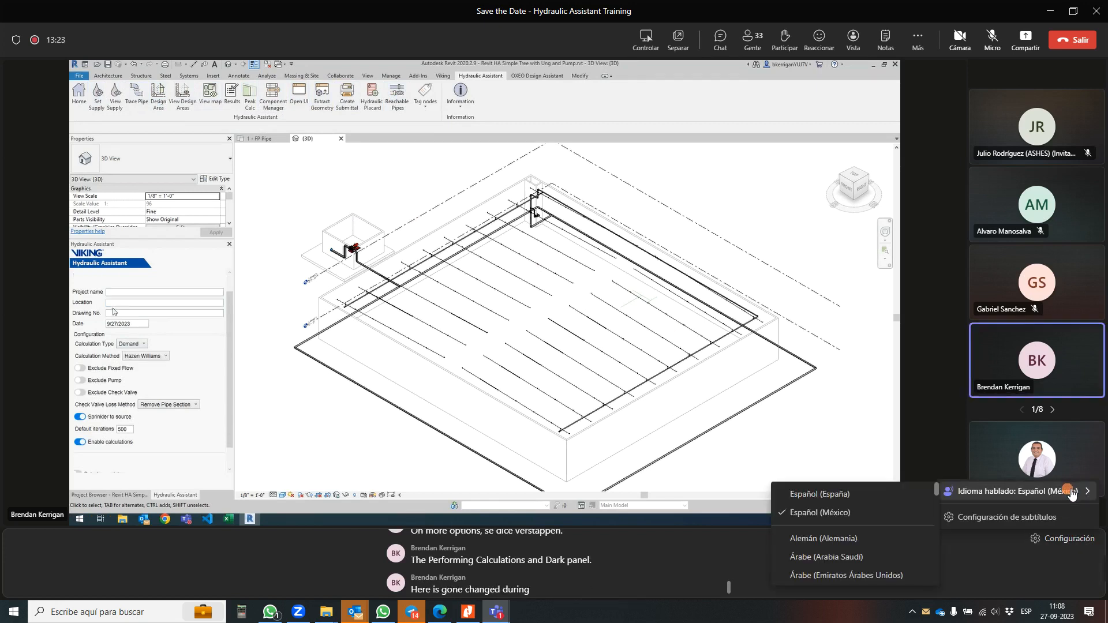
click(696, 564)
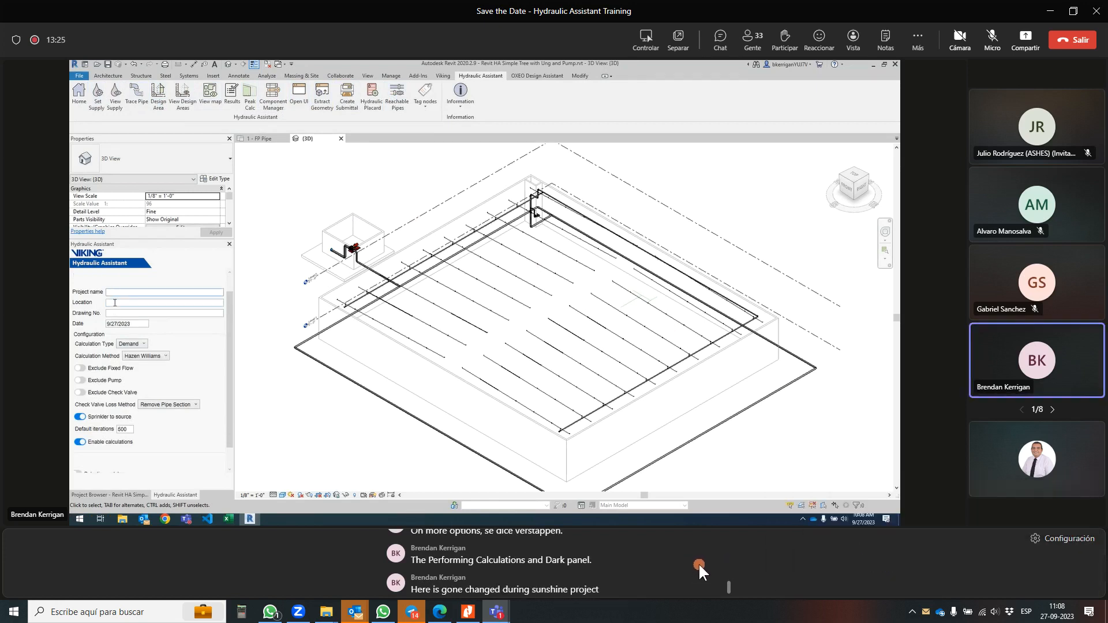
- Turn off the live captions and dismiss the notification about the spoken-language change
click(919, 44)
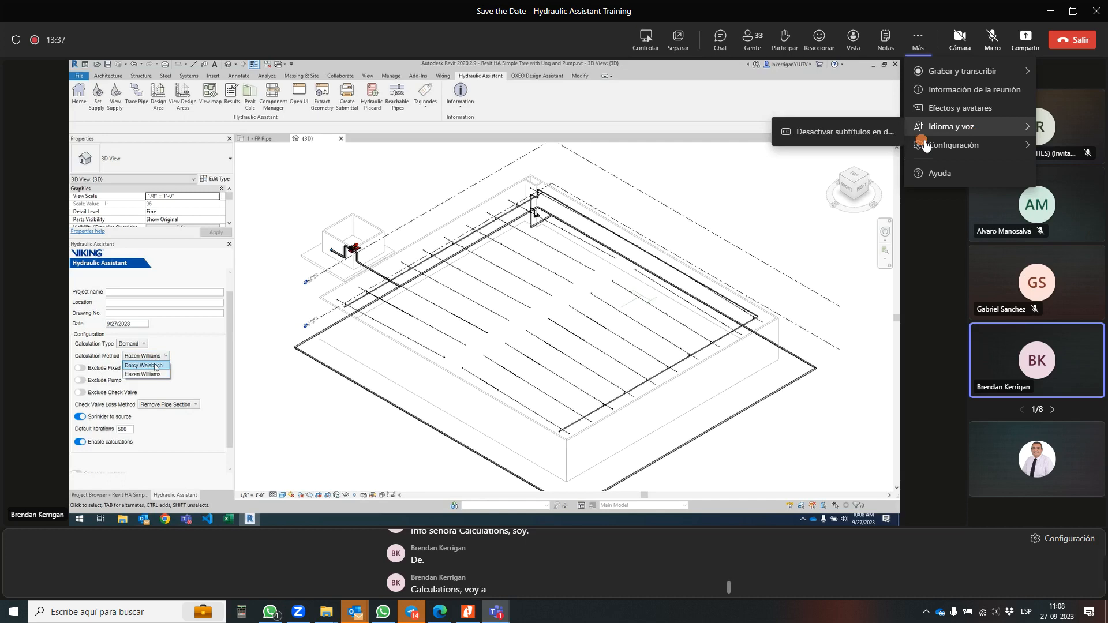
click(842, 134)
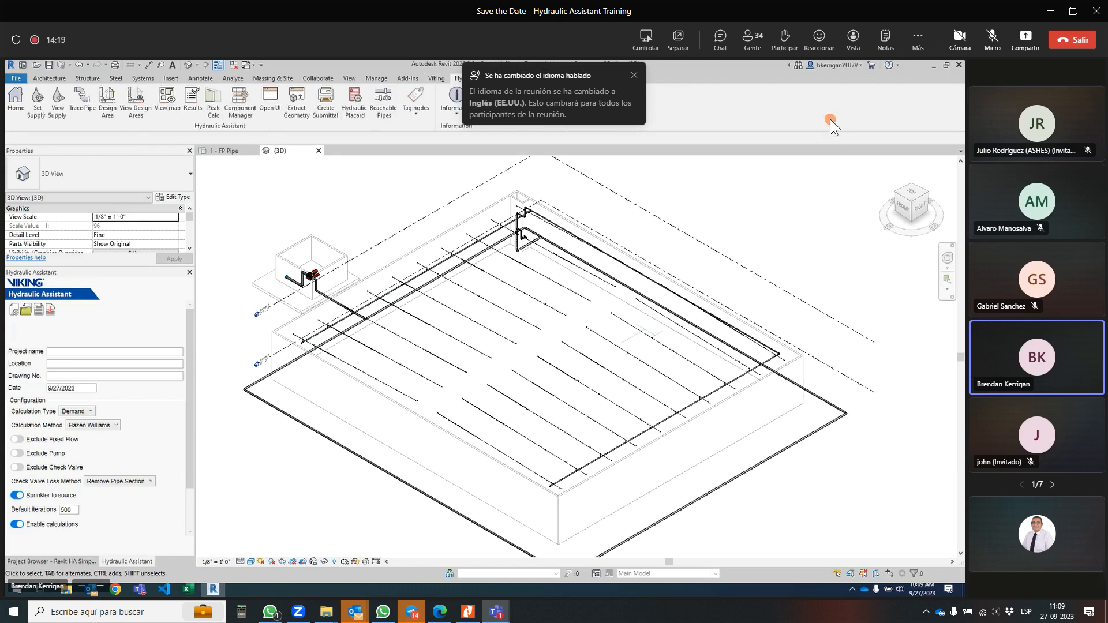
click(635, 75)
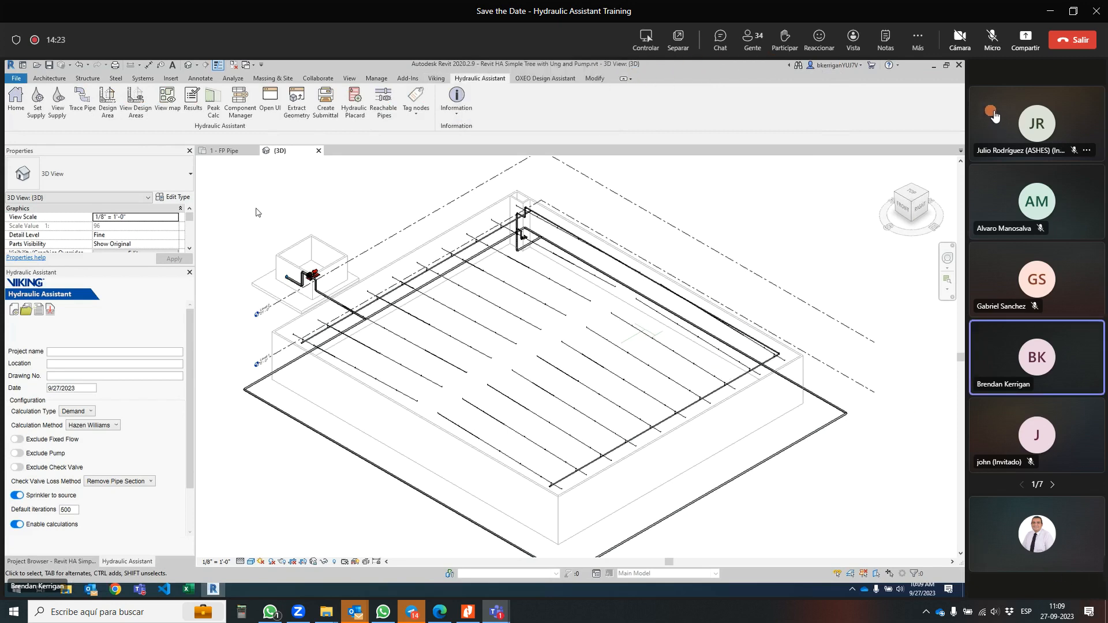
- Turn the meeting's live captions back on
click(919, 42)
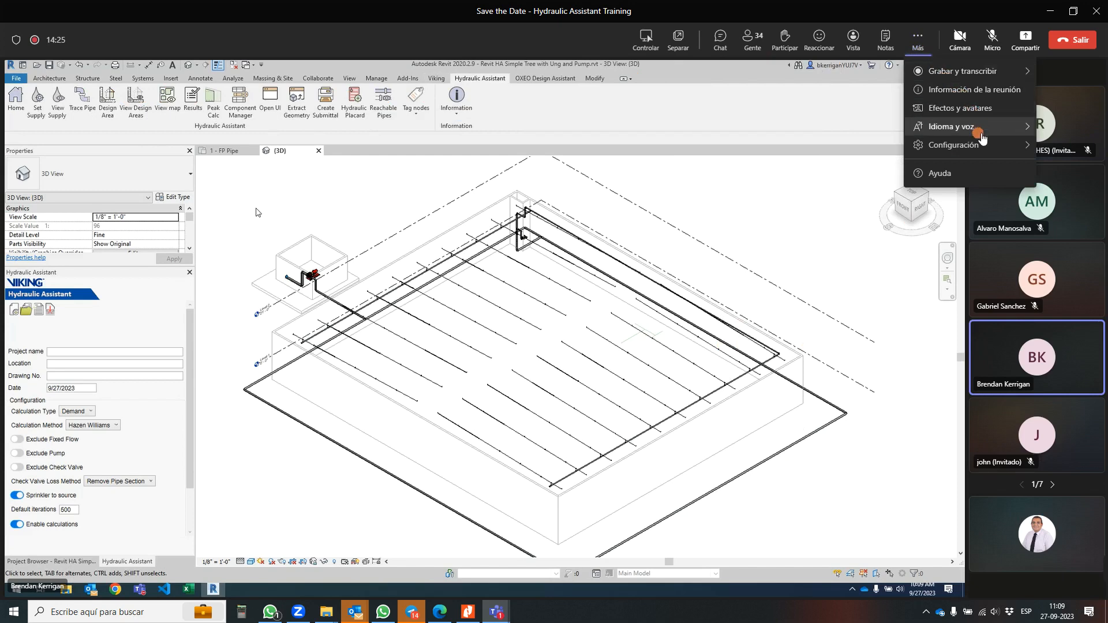
mouse_move(990, 131)
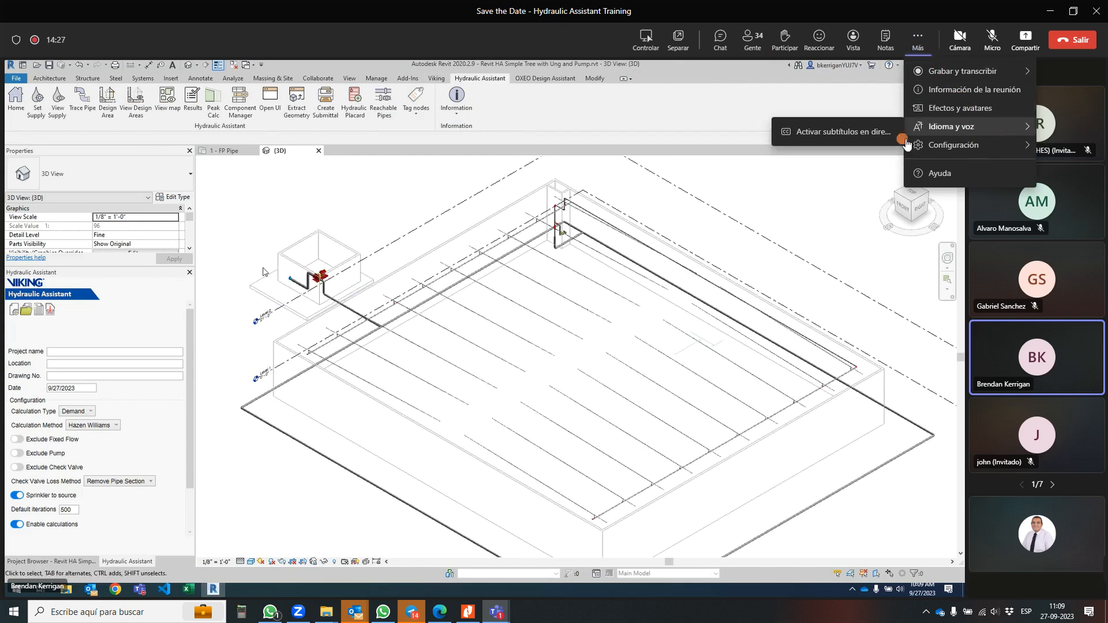
click(849, 139)
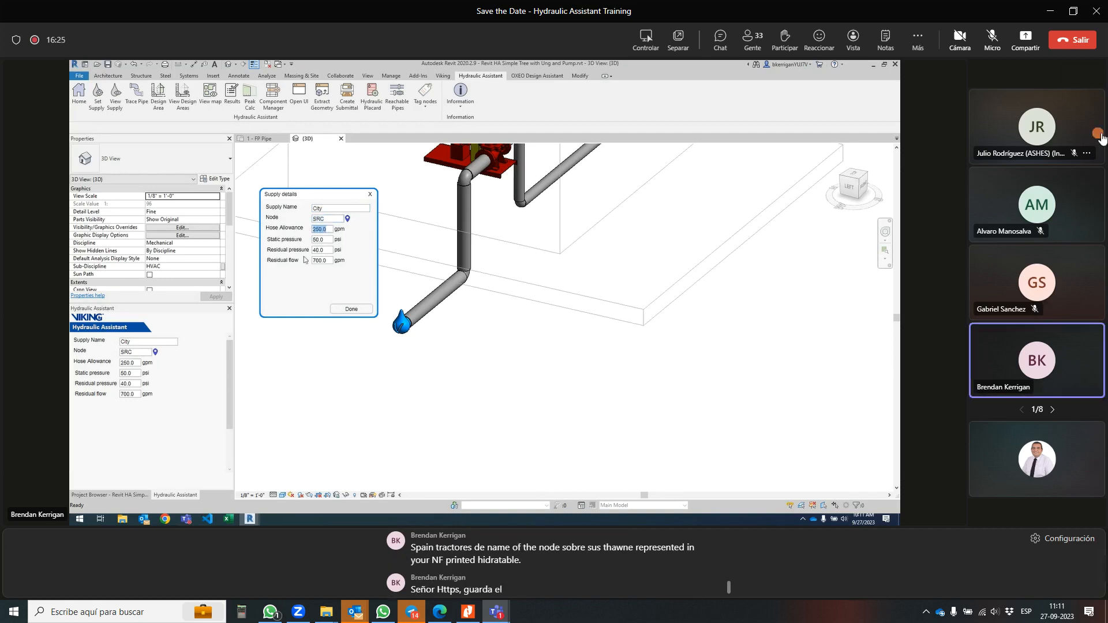
- Turn off live captions again so the shared Revit view regains its full size
click(920, 41)
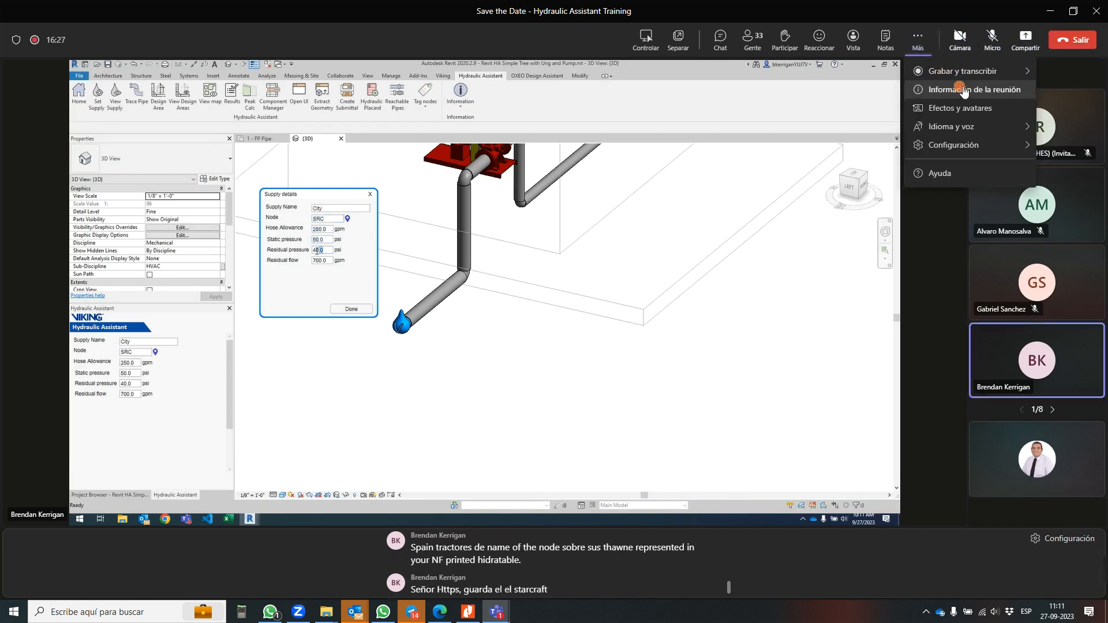
click(988, 145)
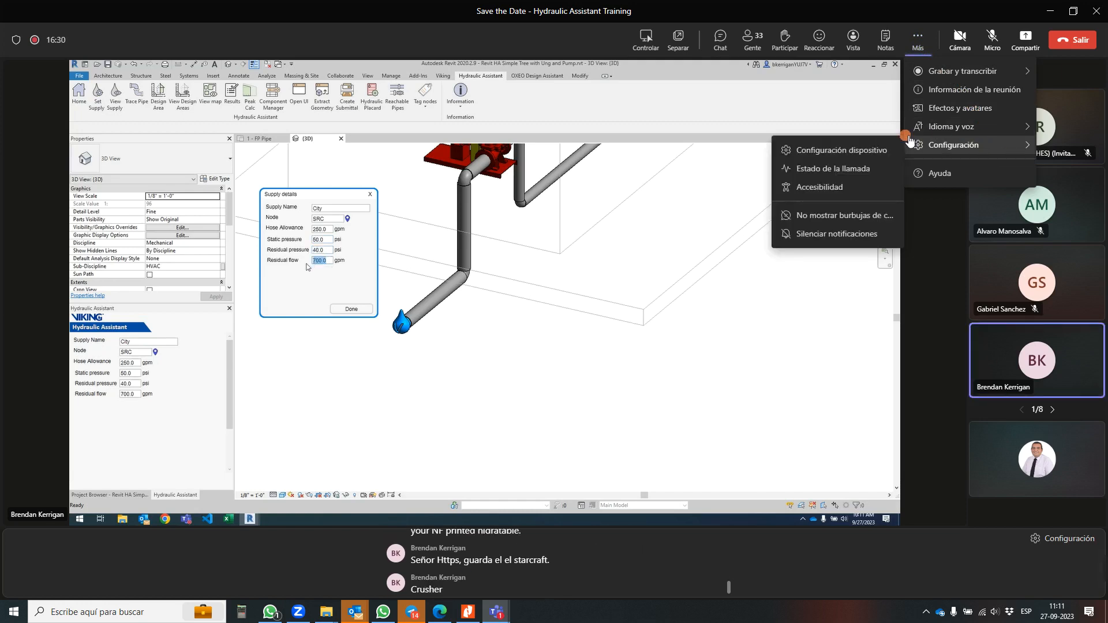
click(950, 127)
click(866, 133)
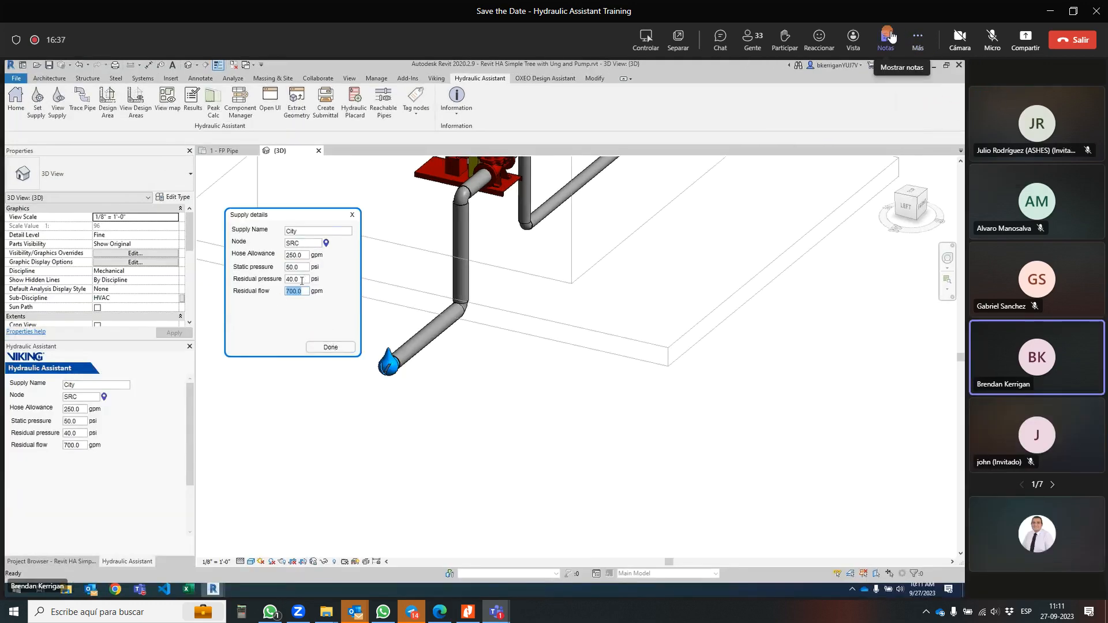
- Show the meeting's live transcript, check its entries and close it again
click(918, 38)
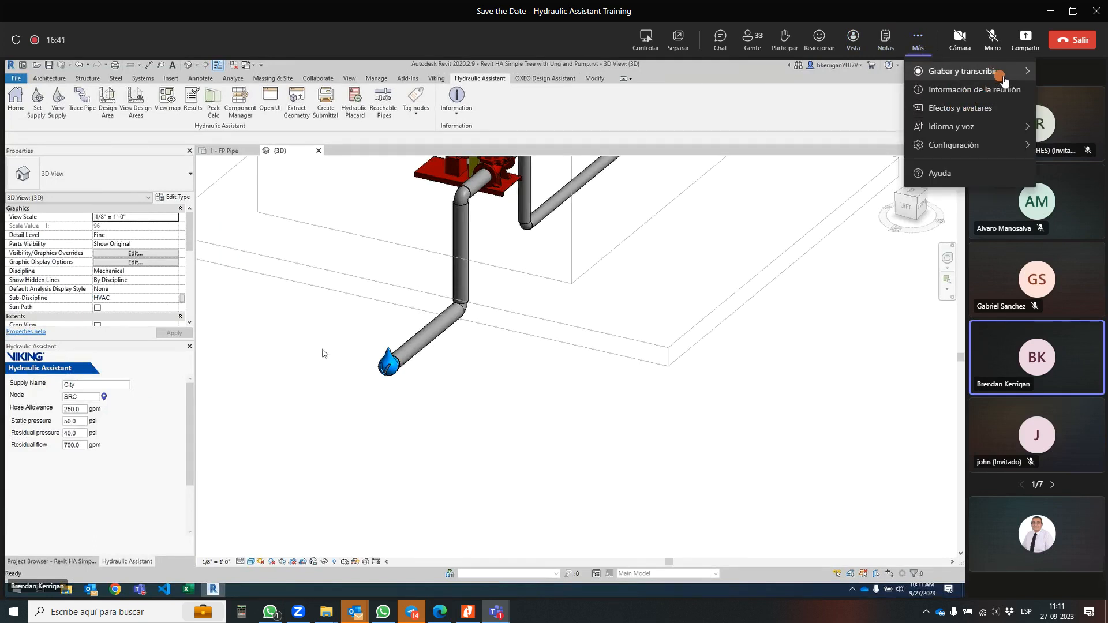
mouse_move(1003, 72)
click(845, 117)
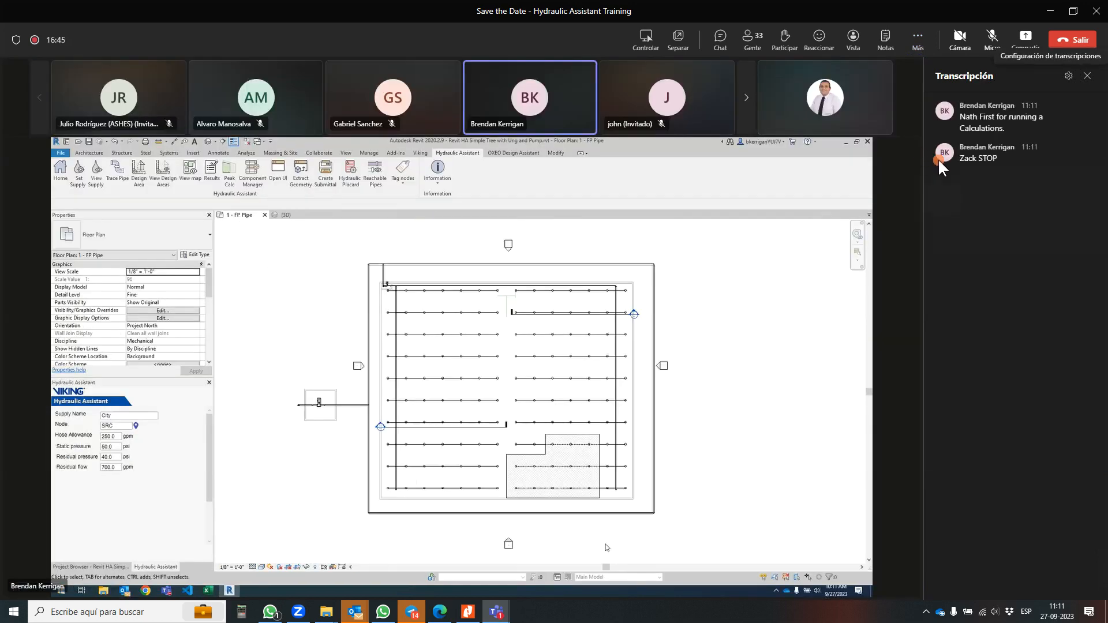
mouse_move(938, 158)
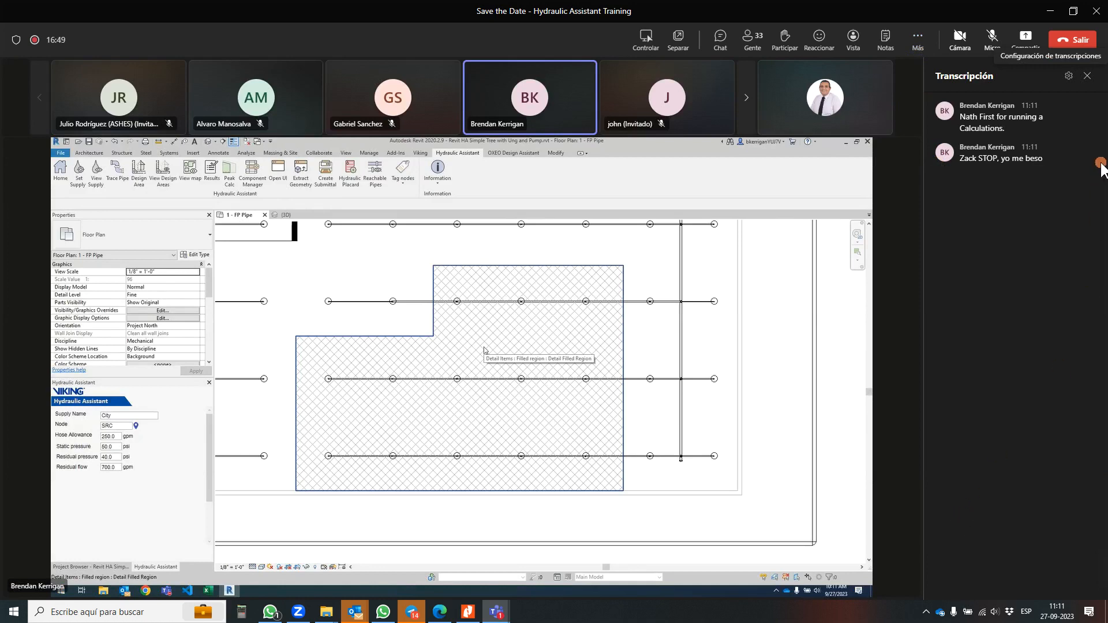
click(1087, 76)
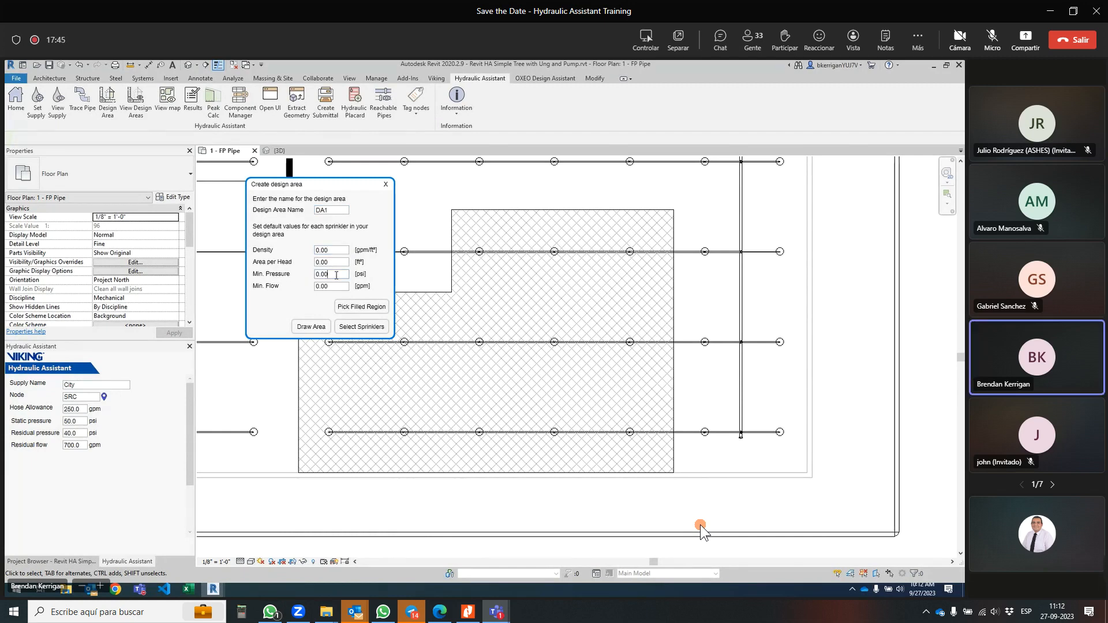
- Set design area DA1's sprinkler defaults to 7 psi minimum pressure, 0.15 gpm/ft² density and 130 ft² area per head
drag(329, 274, 296, 272)
text(25)
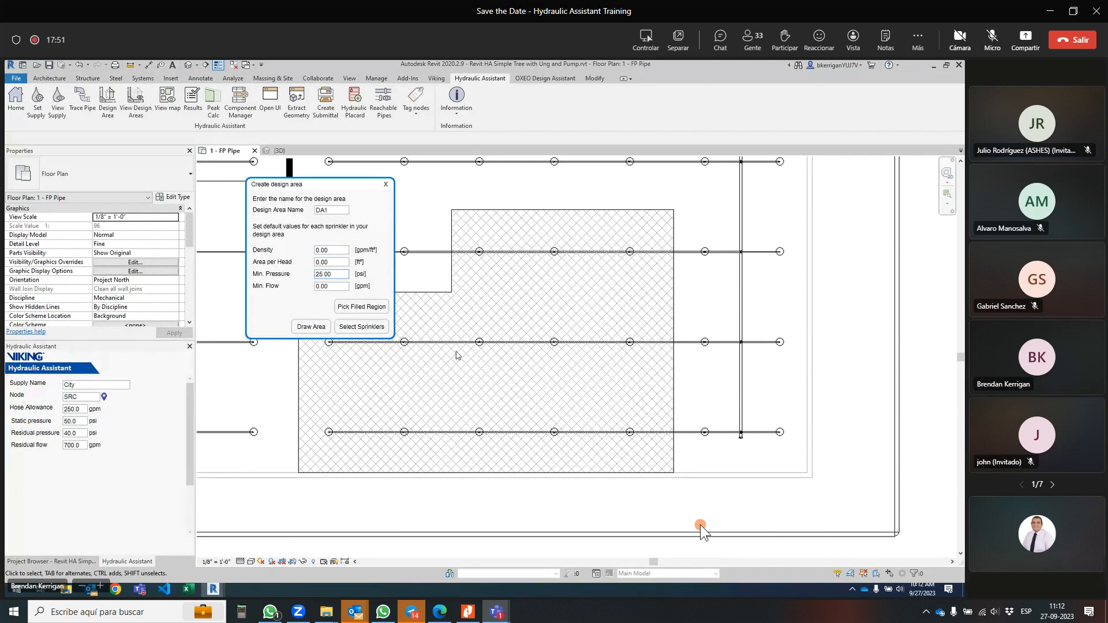
drag(324, 276, 267, 253)
text(7)
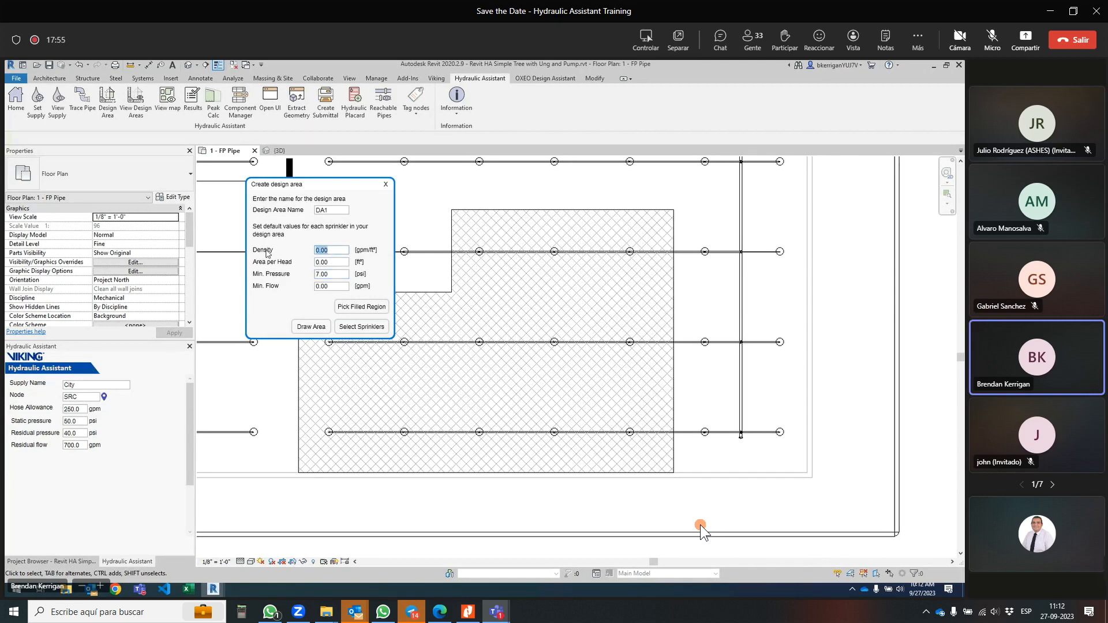
text(0.15)
key(Tab)
text(13)
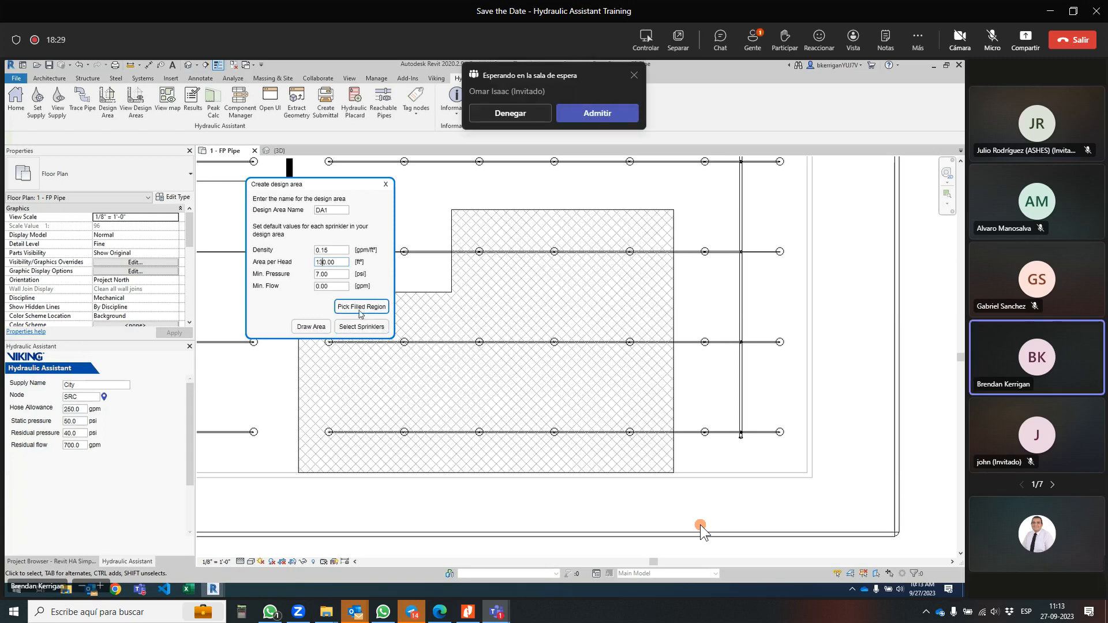
- Create design area DA1 from the hatched filled region on the FP Pipe floor plan
click(360, 307)
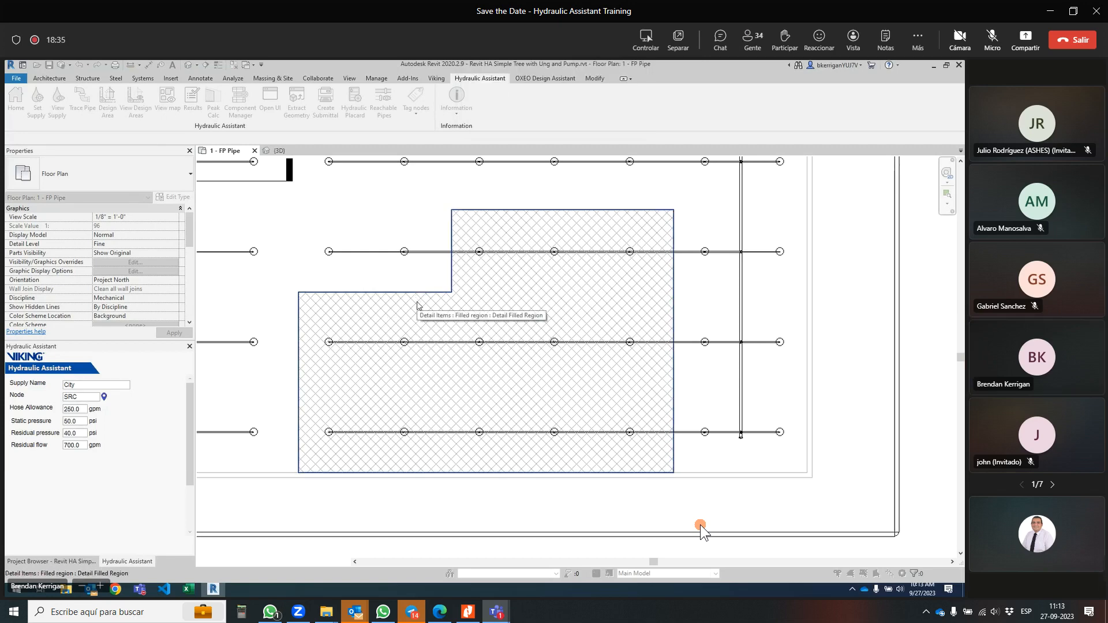
click(417, 302)
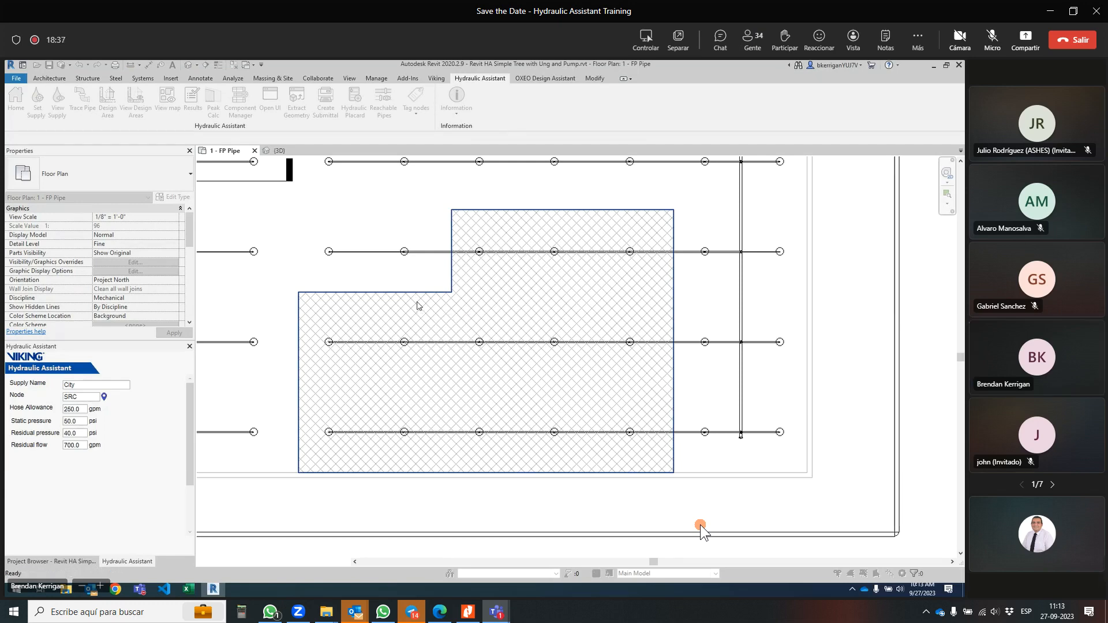
drag(267, 221, 395, 188)
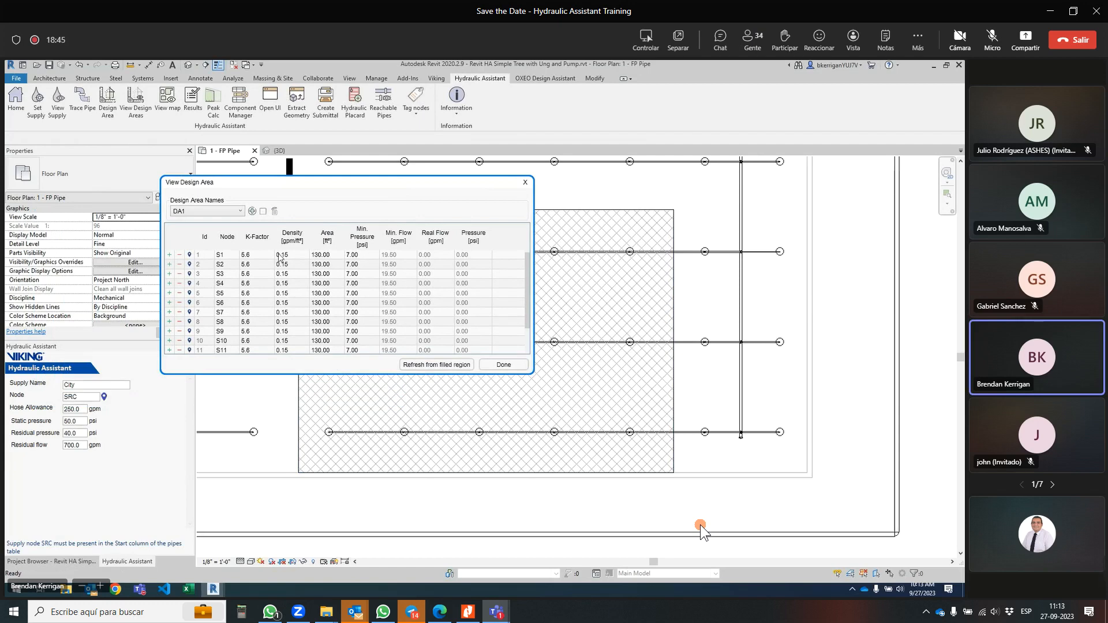
- Review DA1's sprinkler table and locate sprinklers S1 and S13 in the floor plan
scroll(226, 269, down, 1)
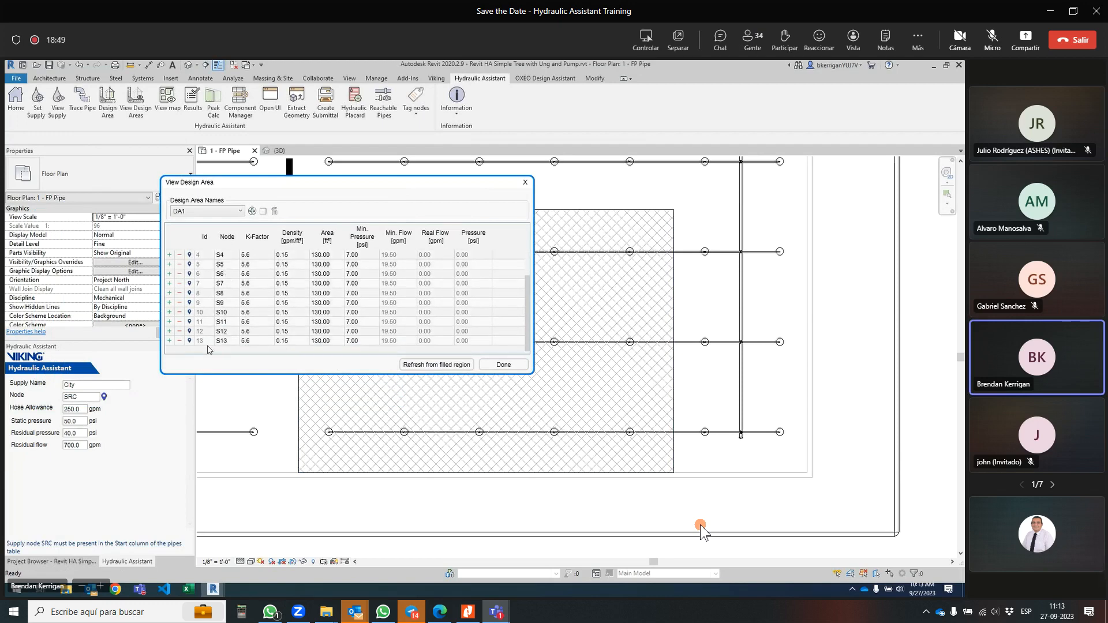
scroll(209, 350, up, 1)
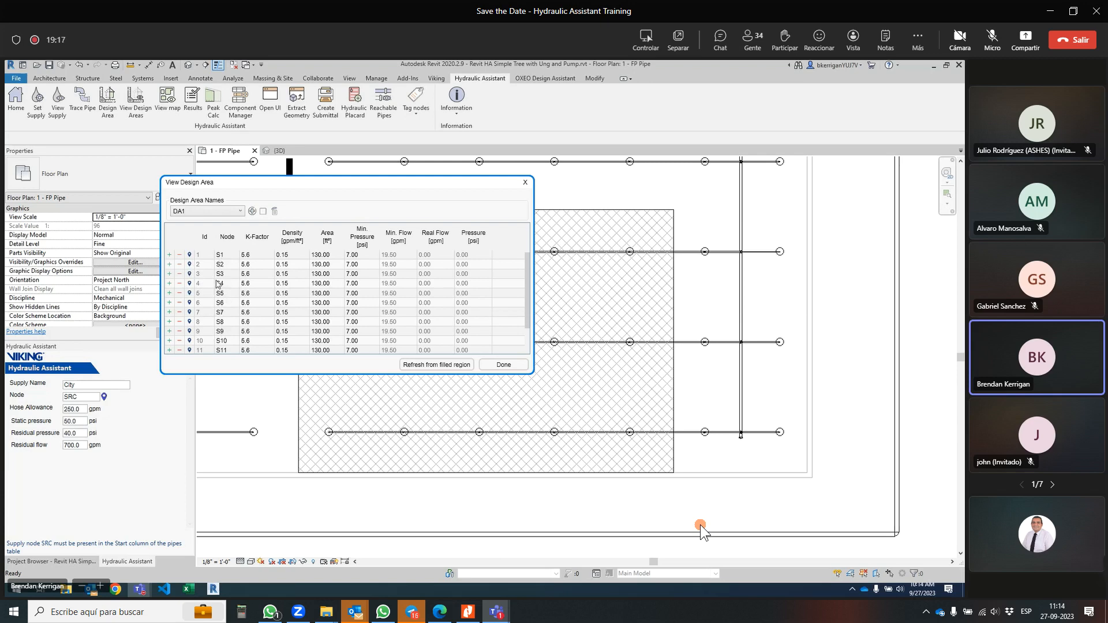
click(189, 256)
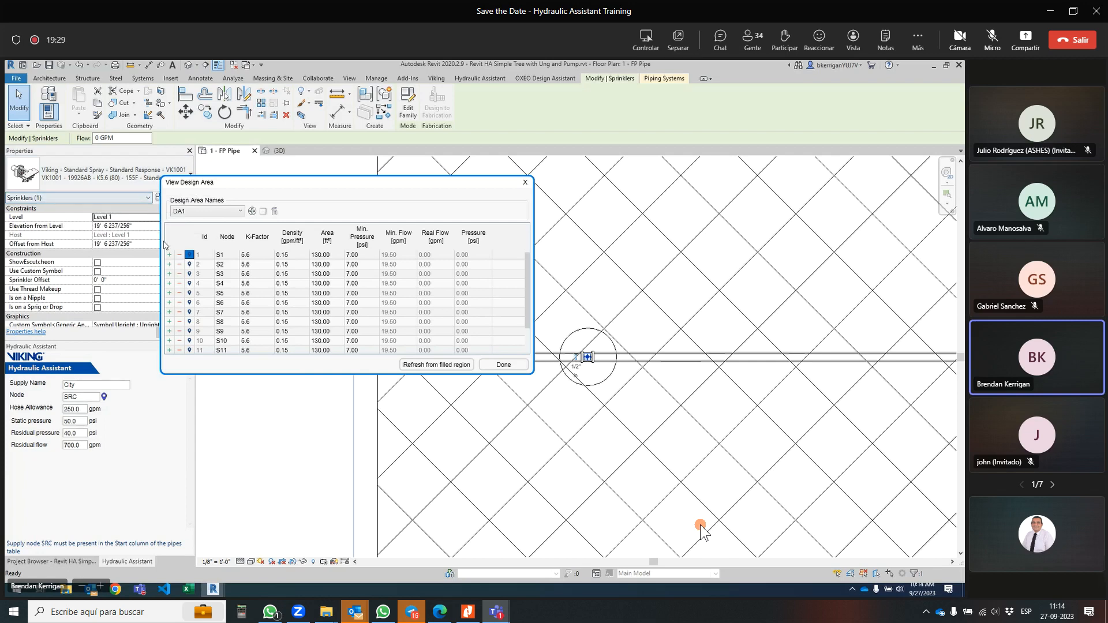
scroll(193, 343, down, 1)
click(190, 341)
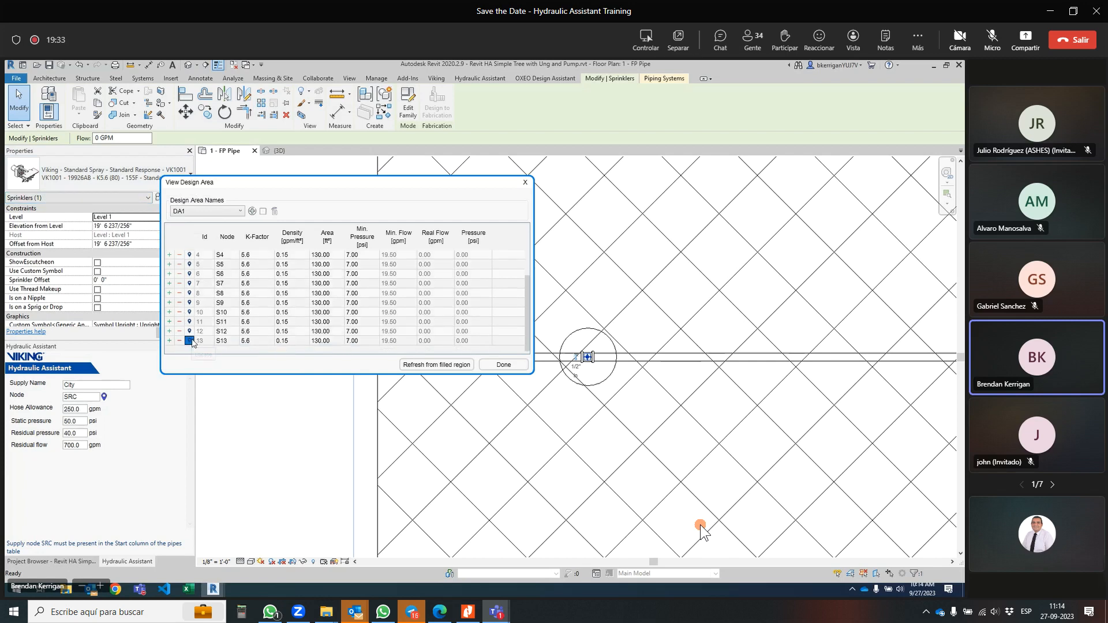
drag(376, 182, 294, 175)
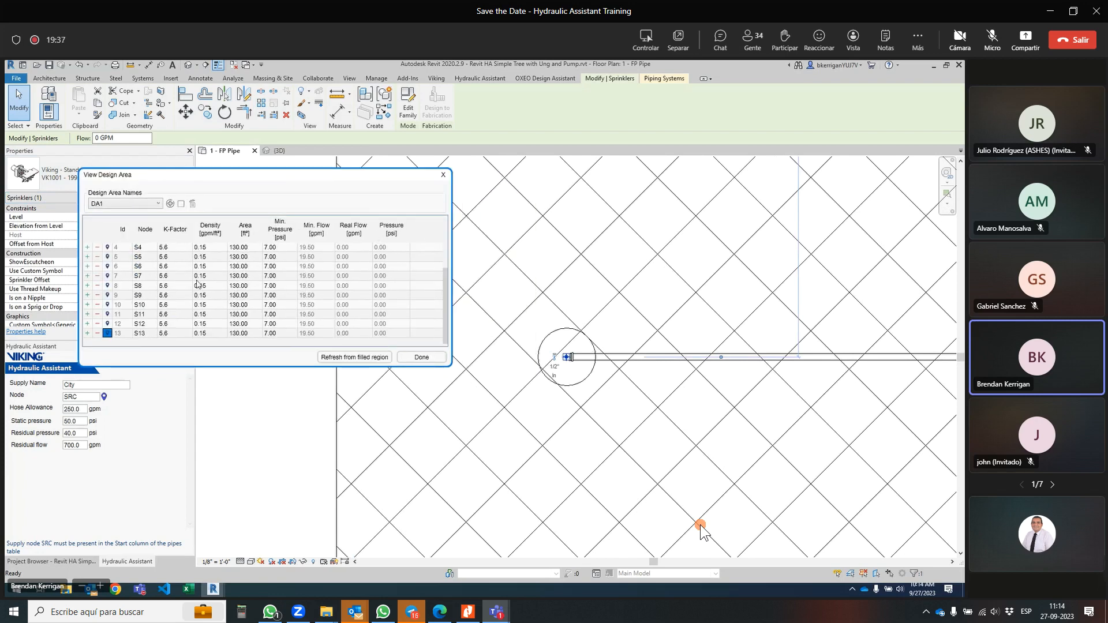
- Check the K-Factor of sprinkler S1 in the design area table and inspect the selected sprinkler's type properties
scroll(164, 258, up, 1)
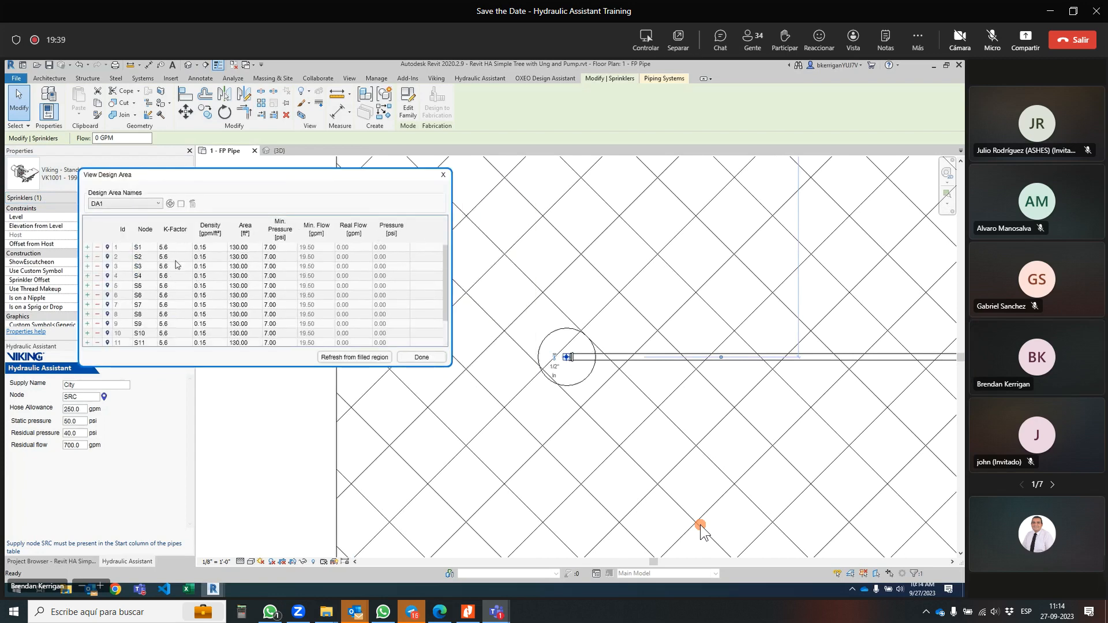
click(174, 249)
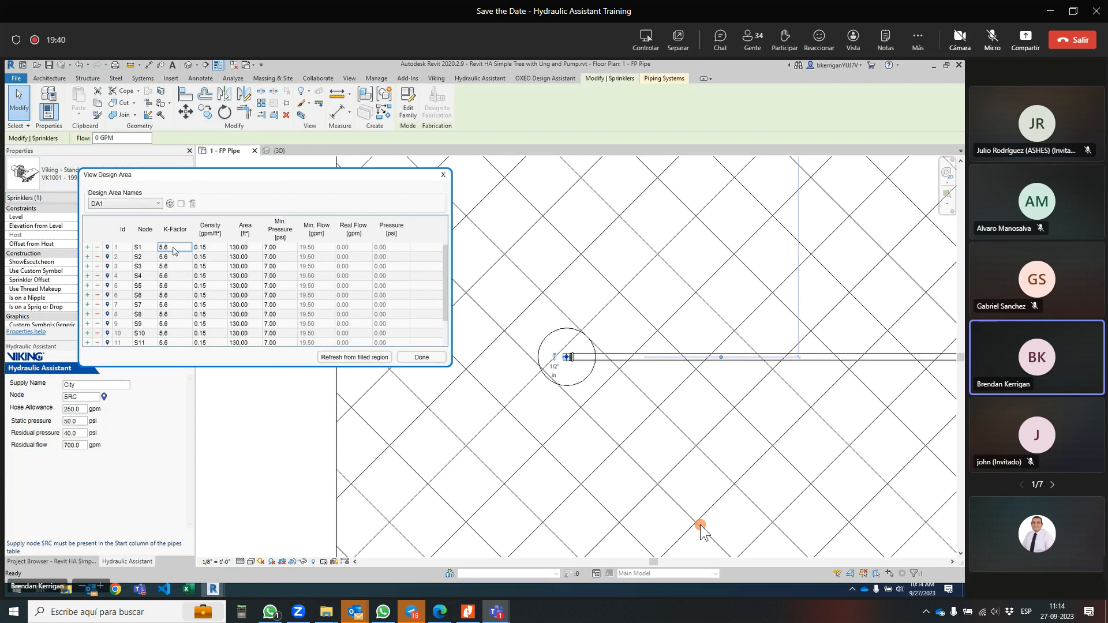
click(216, 252)
click(176, 252)
drag(147, 183, 280, 184)
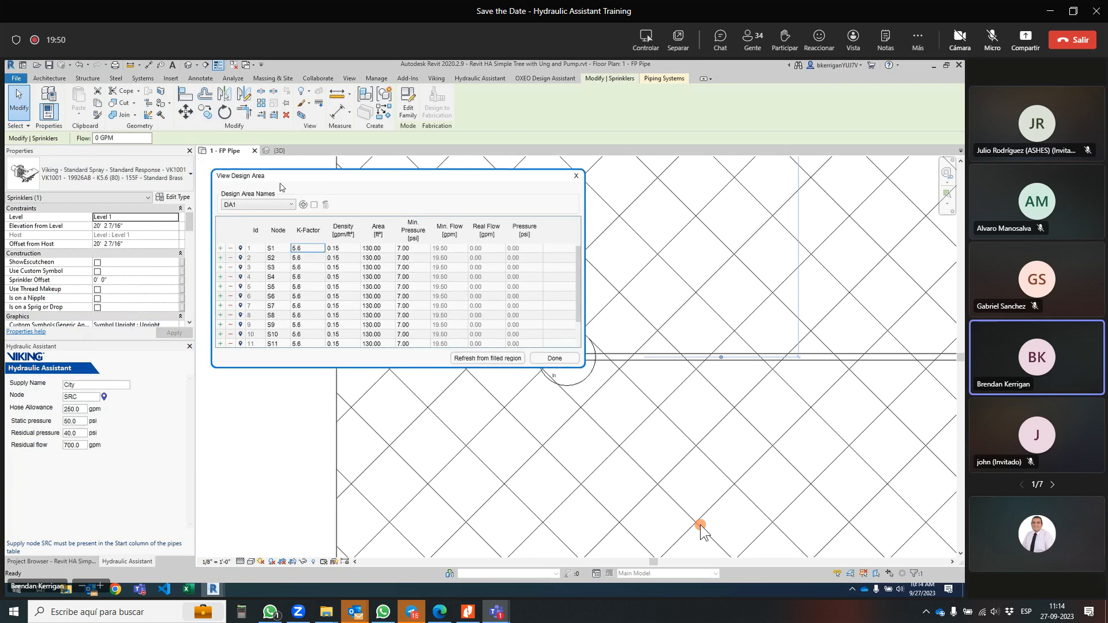
click(173, 197)
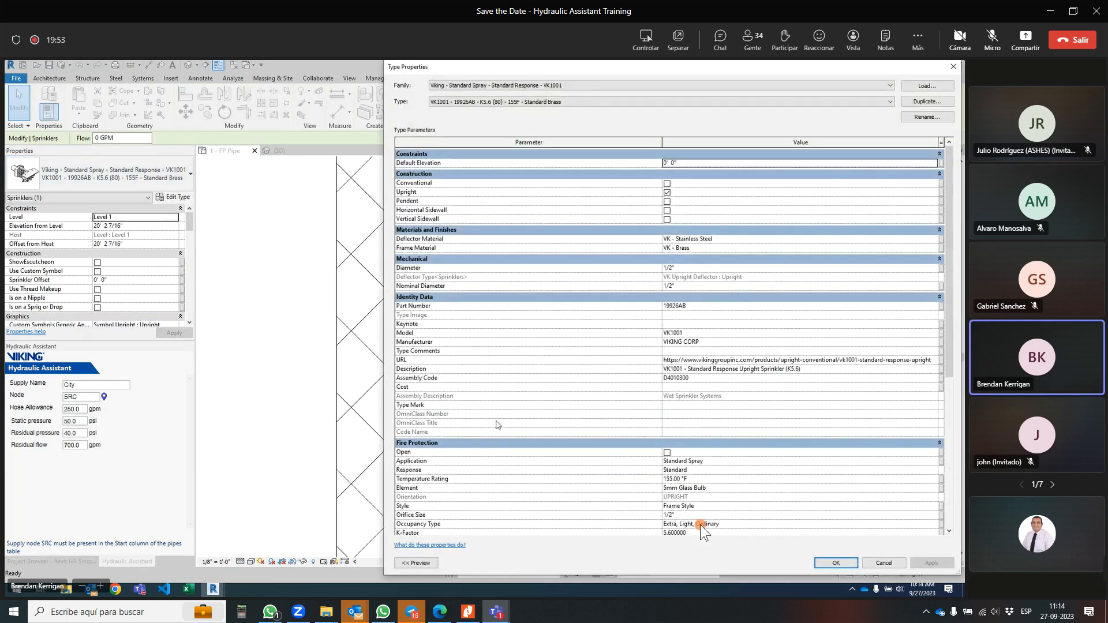
scroll(700, 525, down, 3)
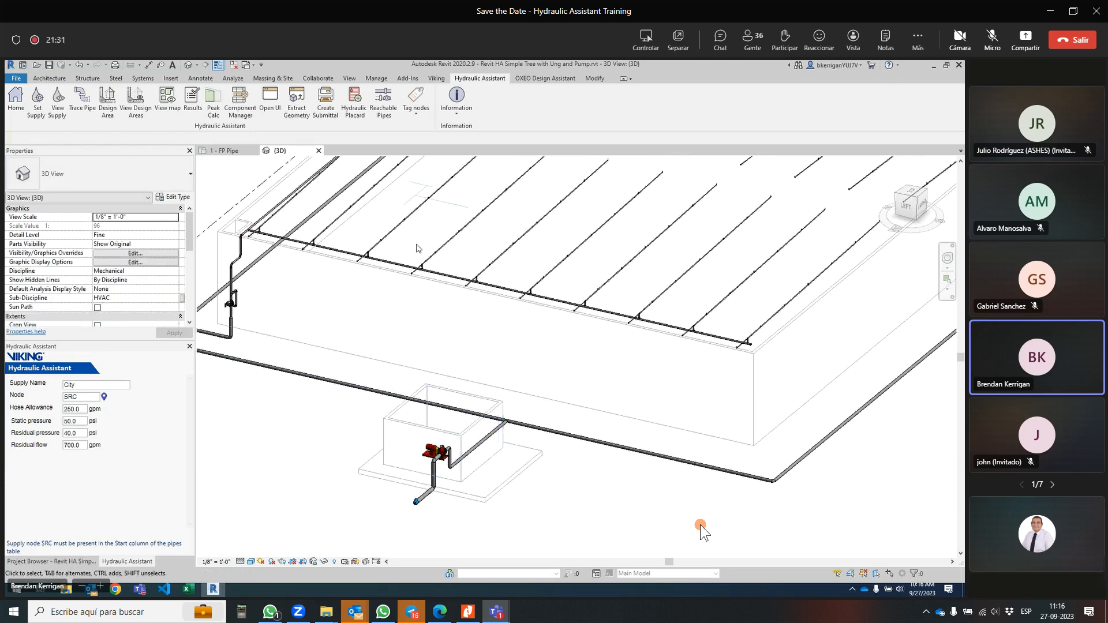
- Color the reachable pipes blue in the 3D view with half tone turned off
click(385, 113)
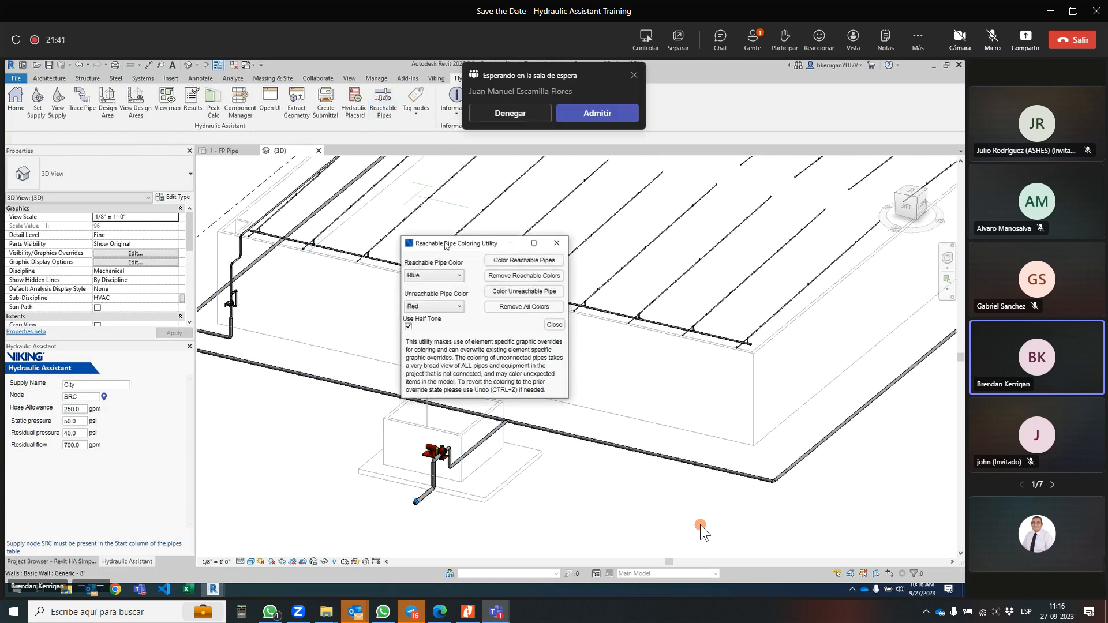
drag(446, 245, 292, 214)
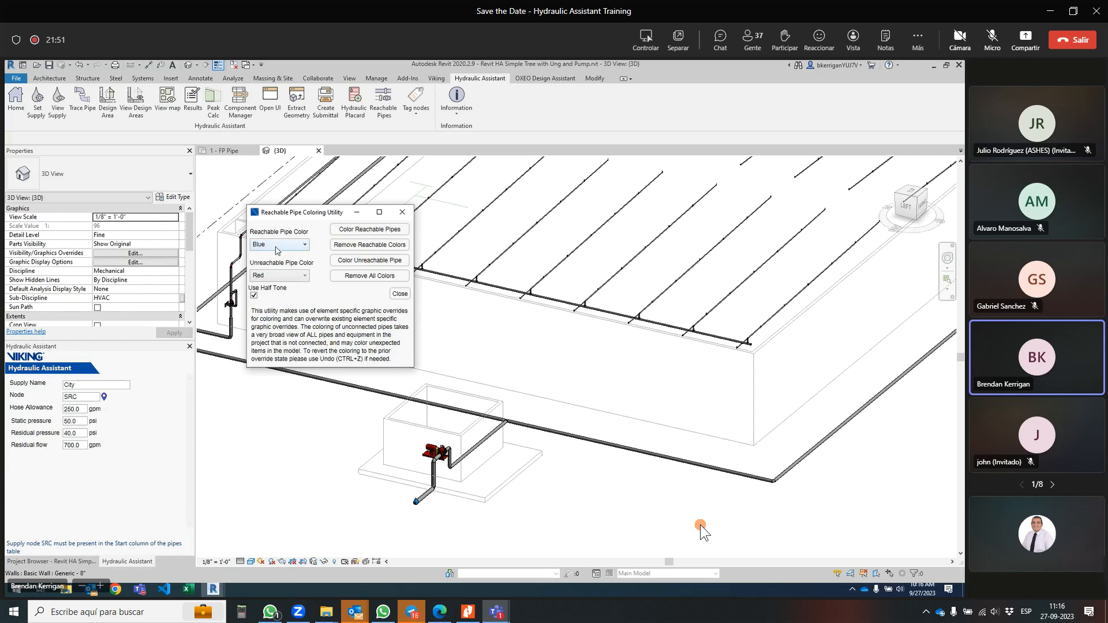
click(254, 296)
click(376, 230)
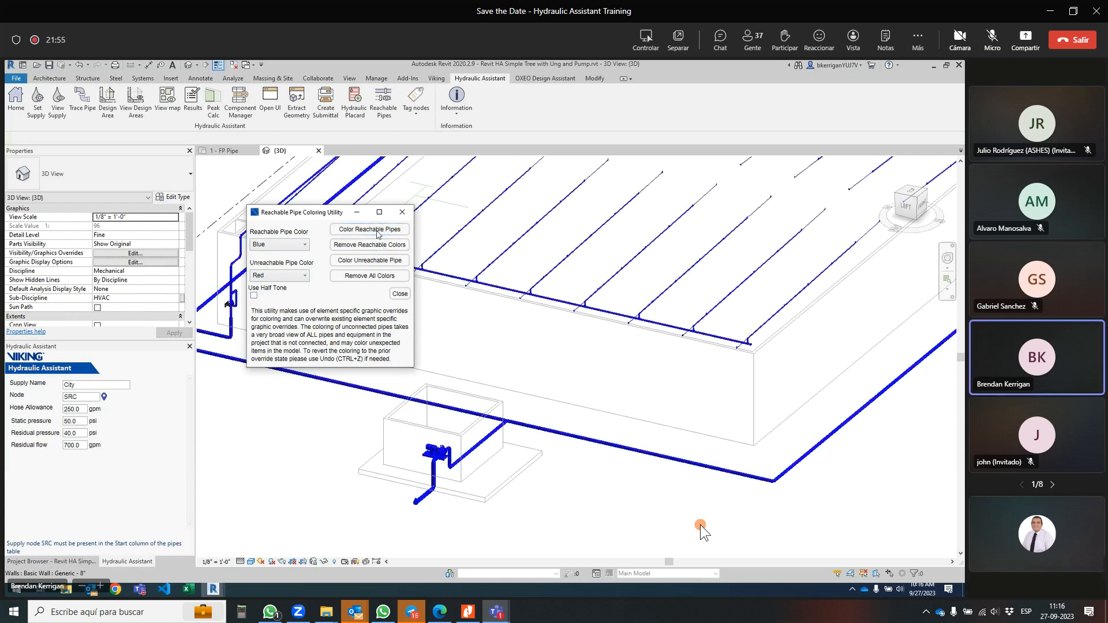
middle_drag(560, 302, 502, 456)
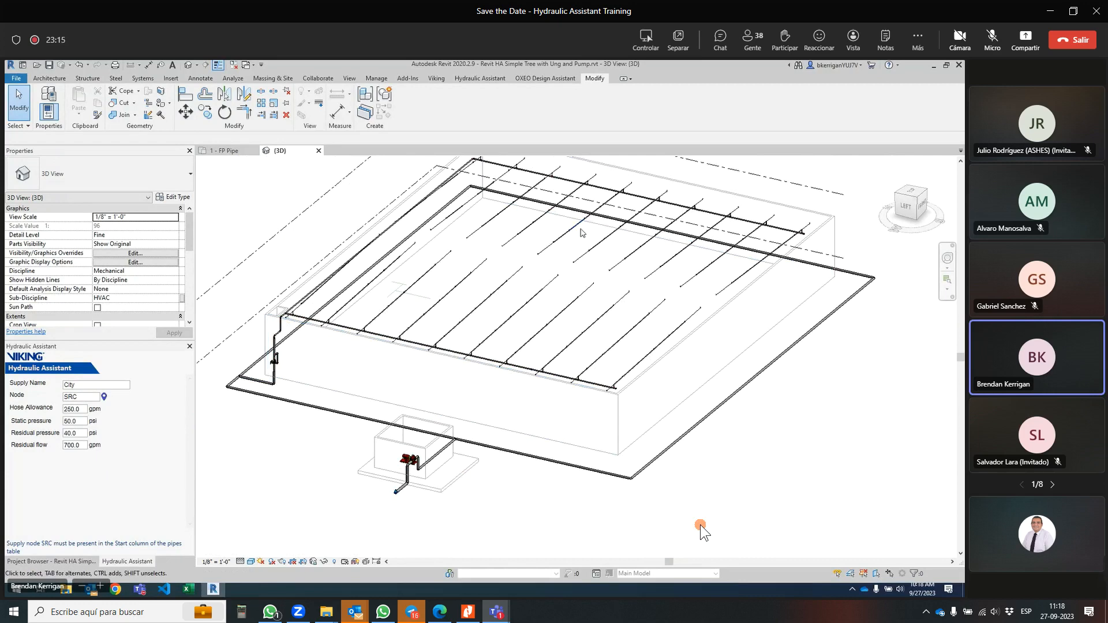
- Examine DA1's hydraulic results graph, including the supply, demand and safety margin curves, and close the results
click(479, 78)
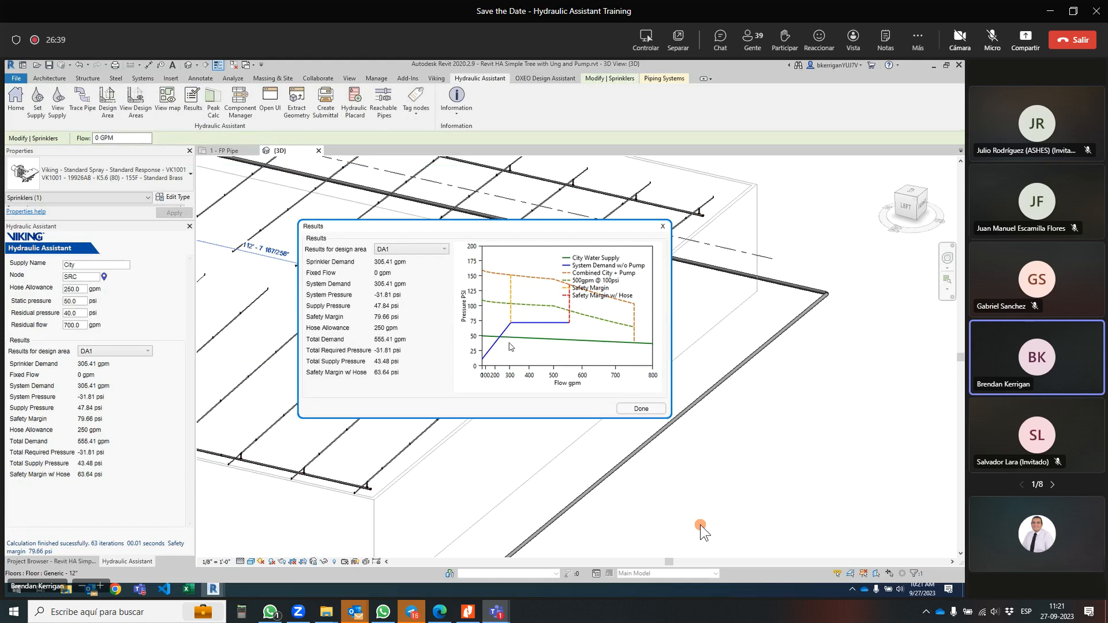
mouse_move(521, 341)
drag(500, 304, 517, 287)
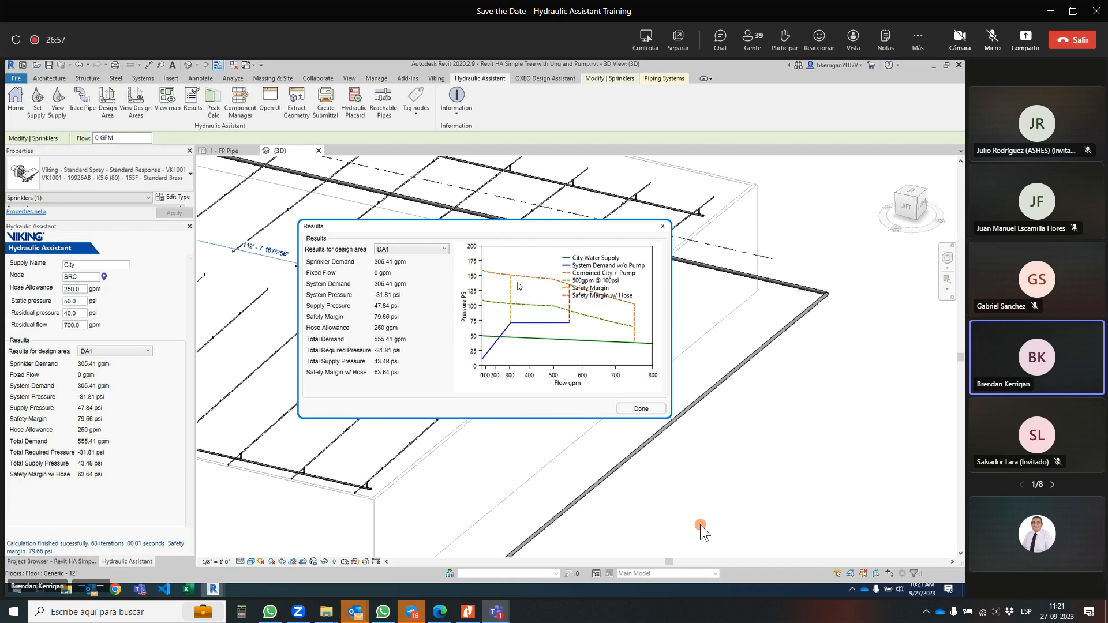
click(640, 409)
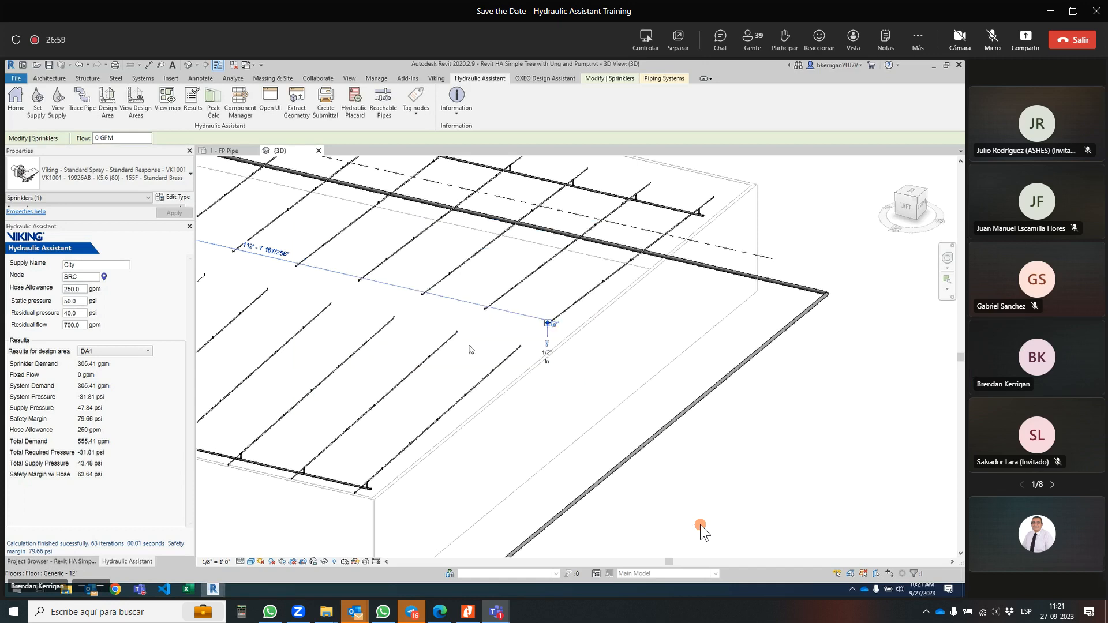
- Open the full Hydraulic Assistant interface and maximize its window
scroll(372, 236, down, 3)
middle_drag(373, 235, 576, 269)
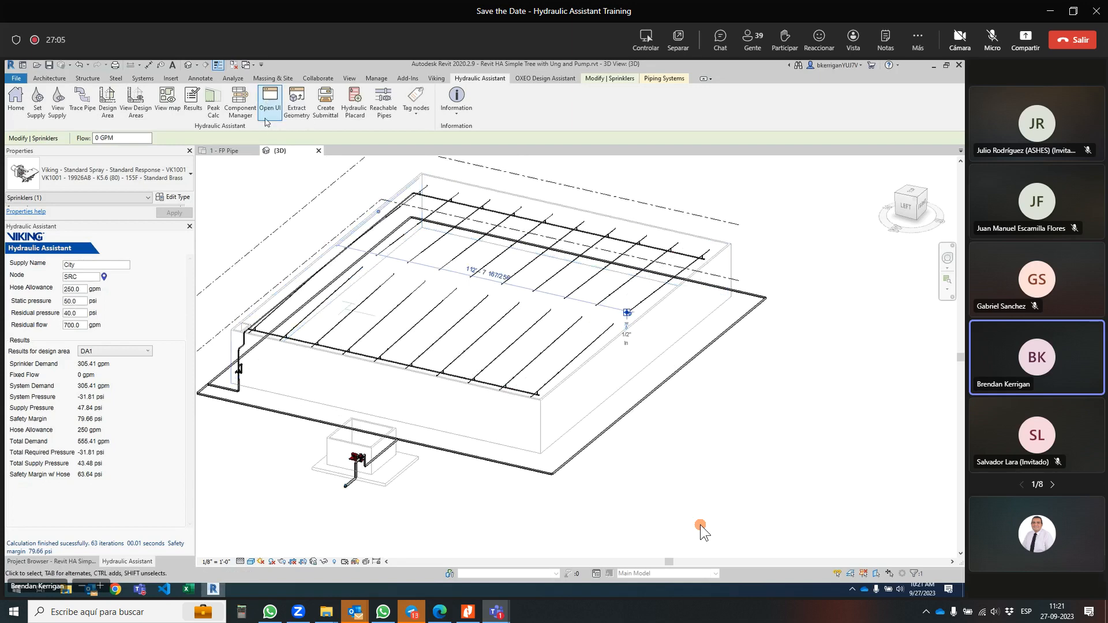
click(273, 117)
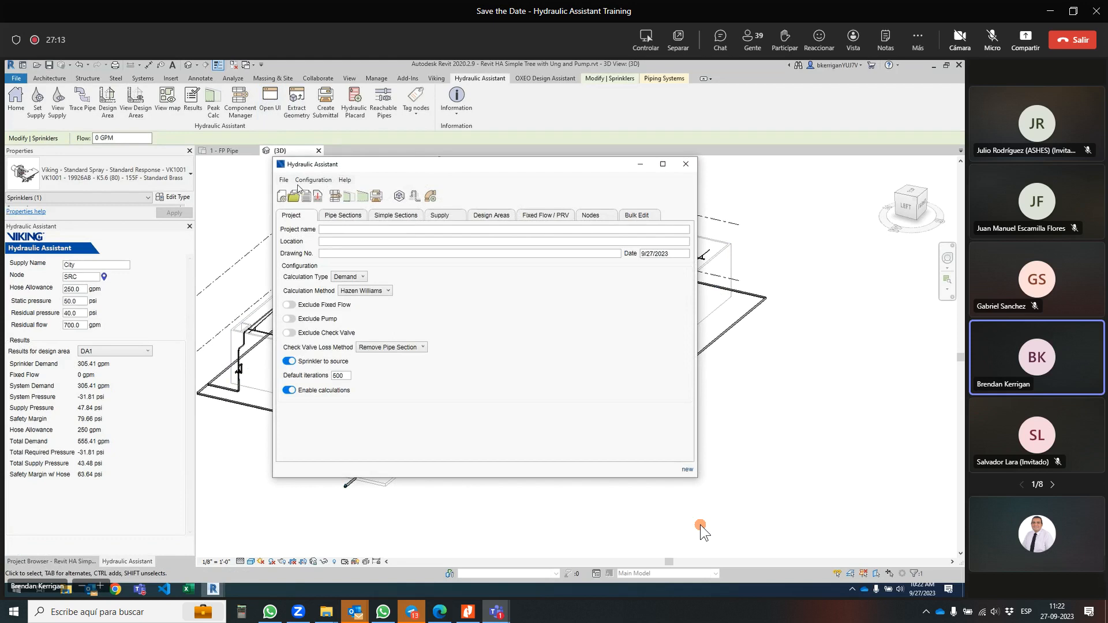
click(662, 168)
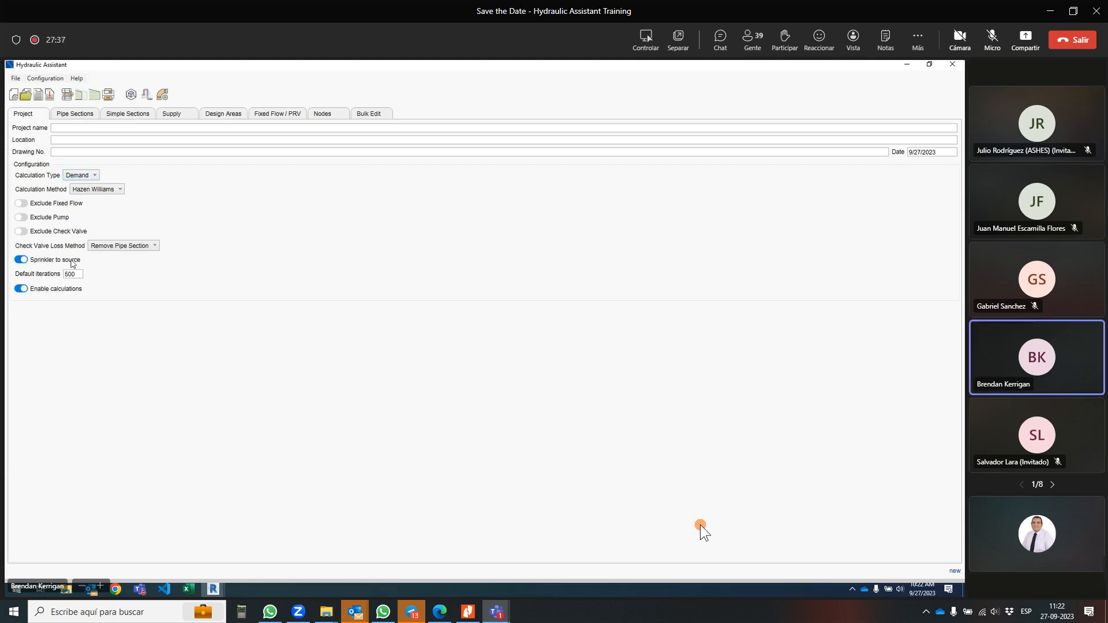
- Set the calculation type to Supply and examine the resulting water supply graph
click(94, 176)
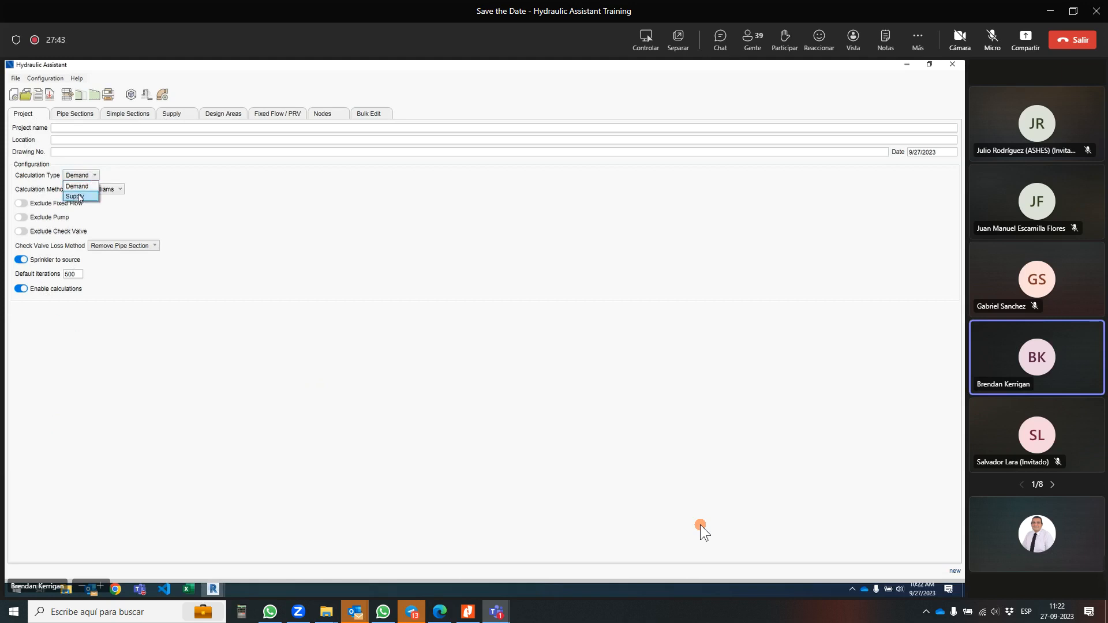
click(80, 197)
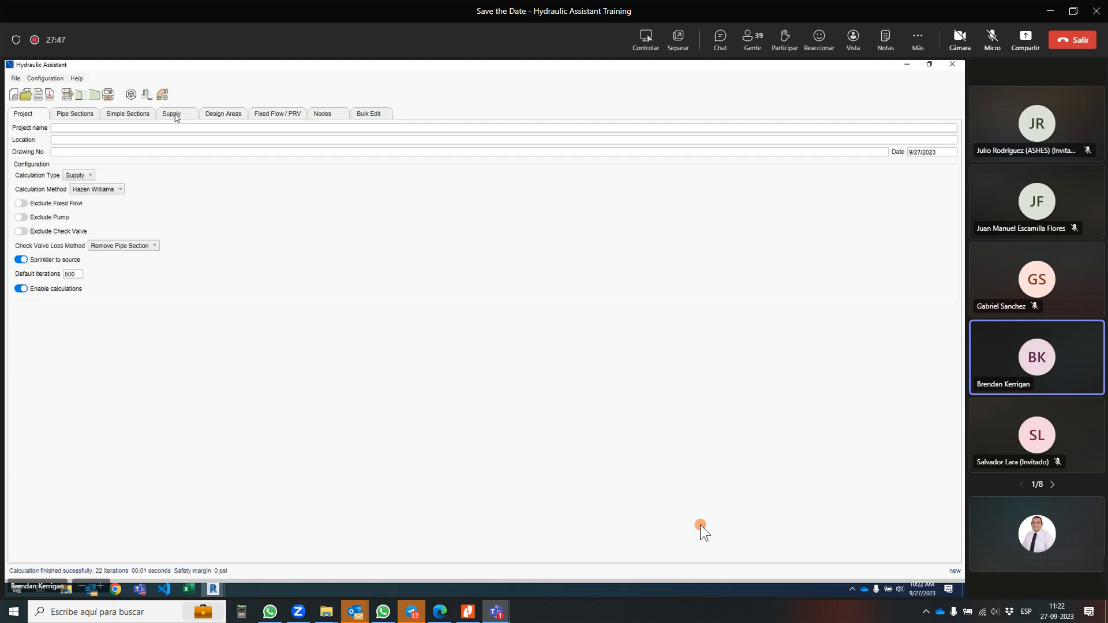
click(176, 115)
mouse_move(466, 275)
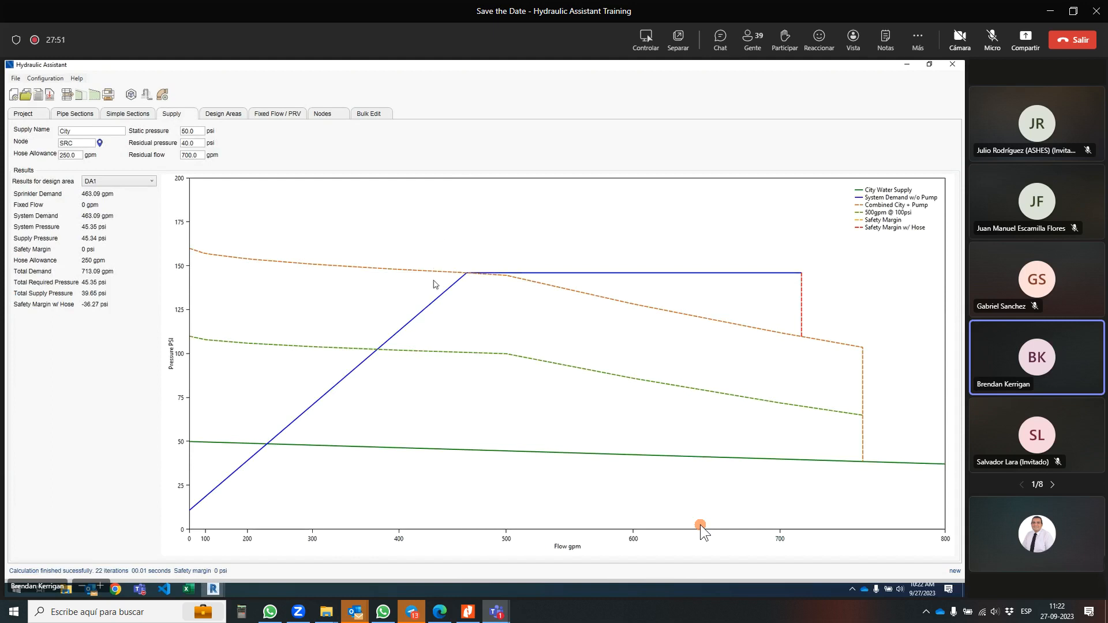
- Switch the project's calculation type back to Demand
click(30, 118)
click(90, 176)
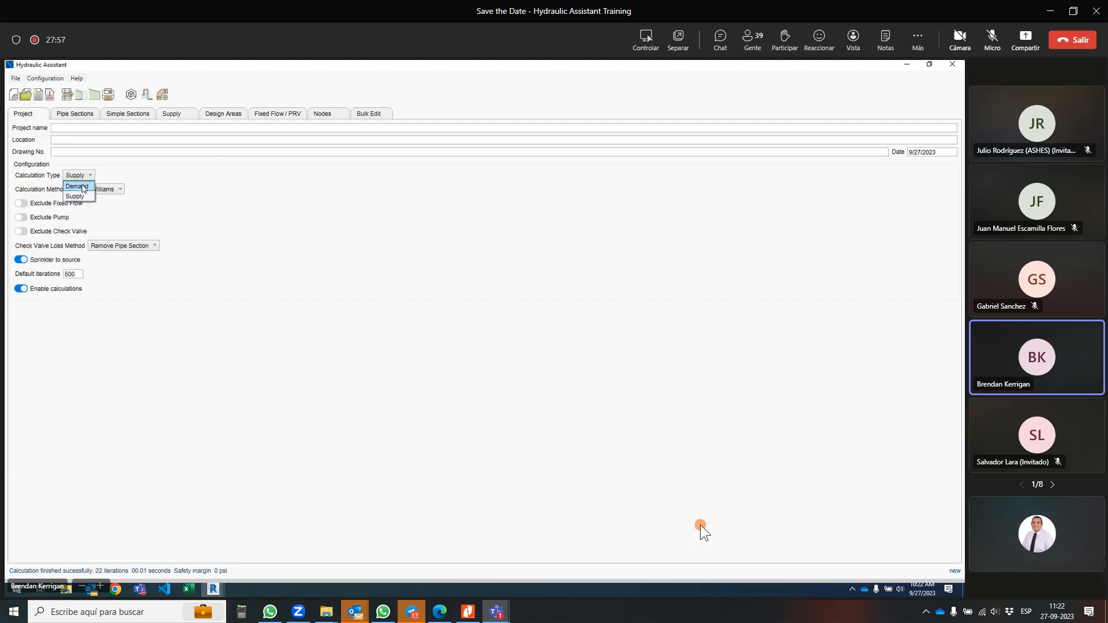
click(81, 187)
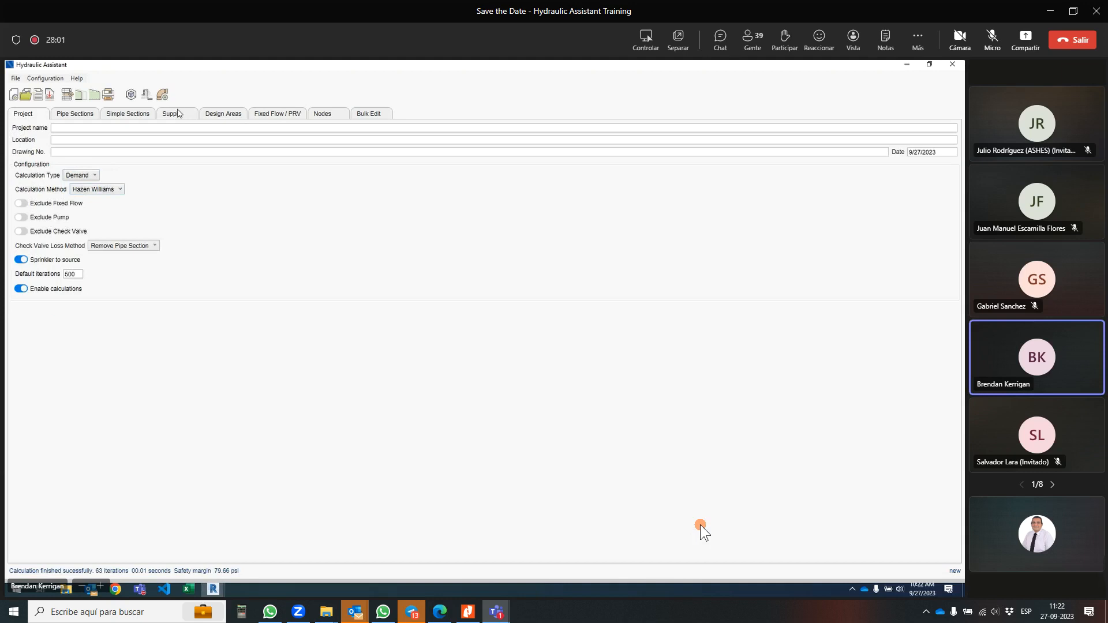
- Review the City water supply data, DA1's sprinkler list and the full pipe sections table
click(176, 115)
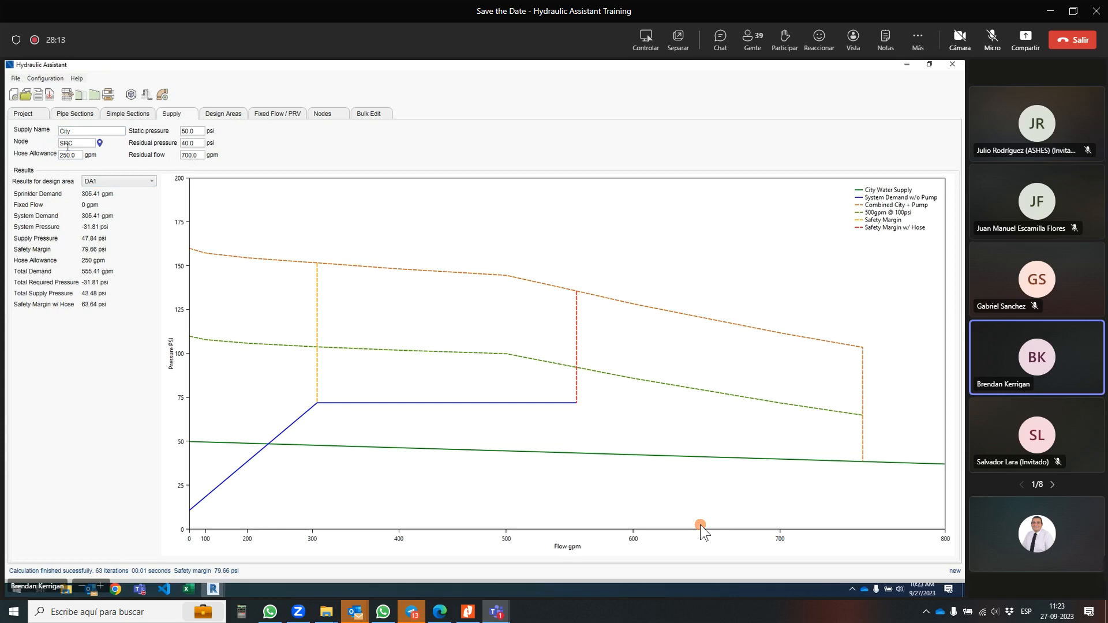
click(228, 117)
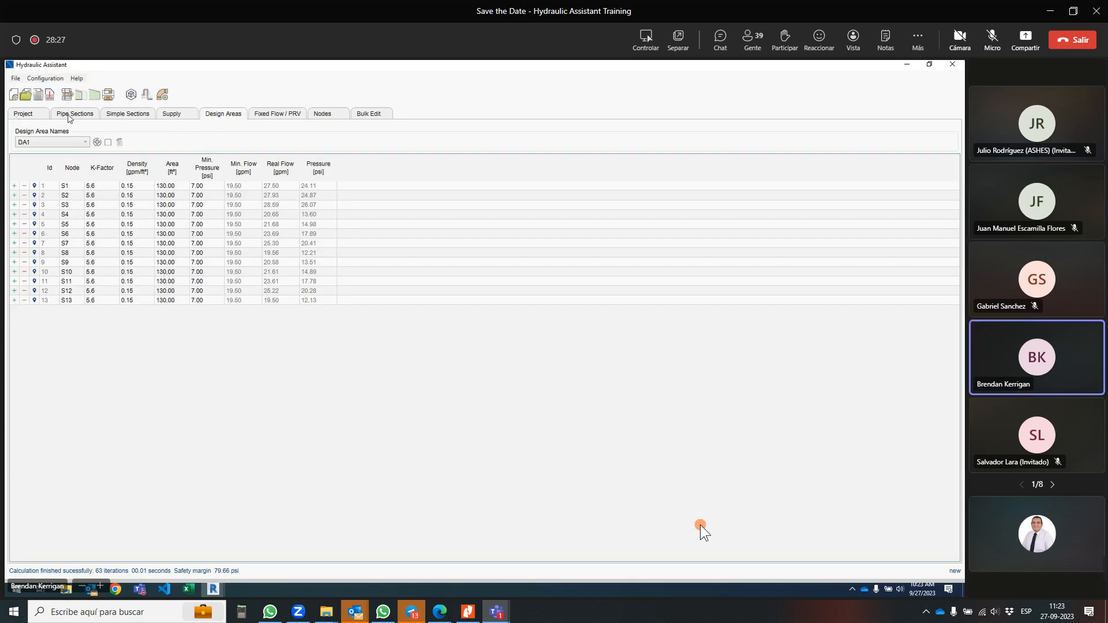
click(68, 115)
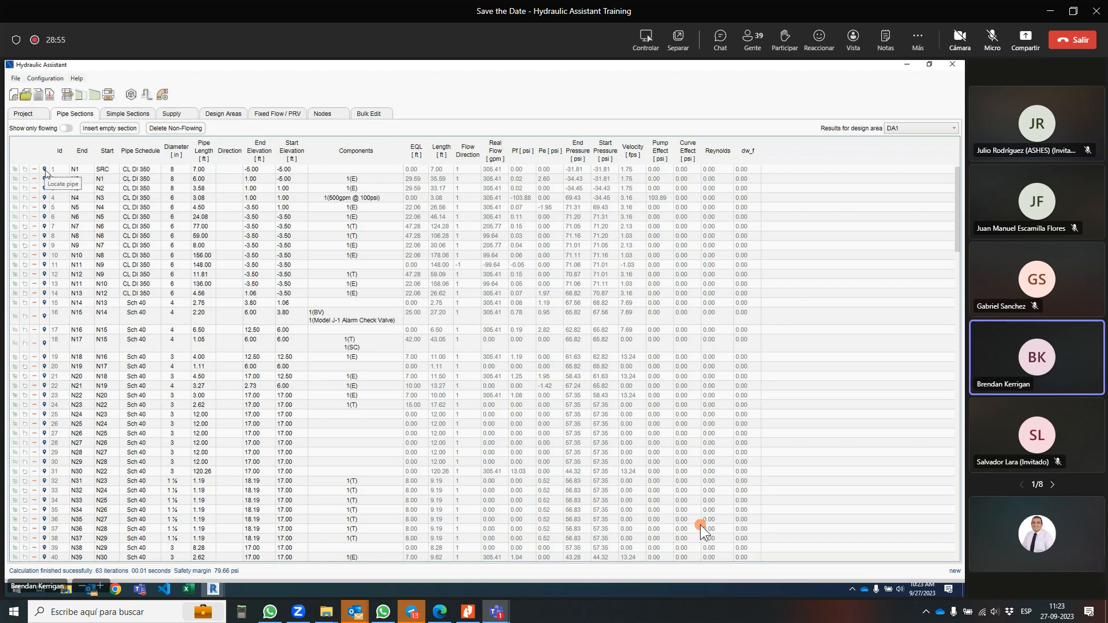
- Locate the 500gpm @ 100psi pump section and the Model J-1 Alarm Check Valve section in the 3D model, keeping the sections table beside them
double_click(74, 68)
drag(74, 68, 586, 125)
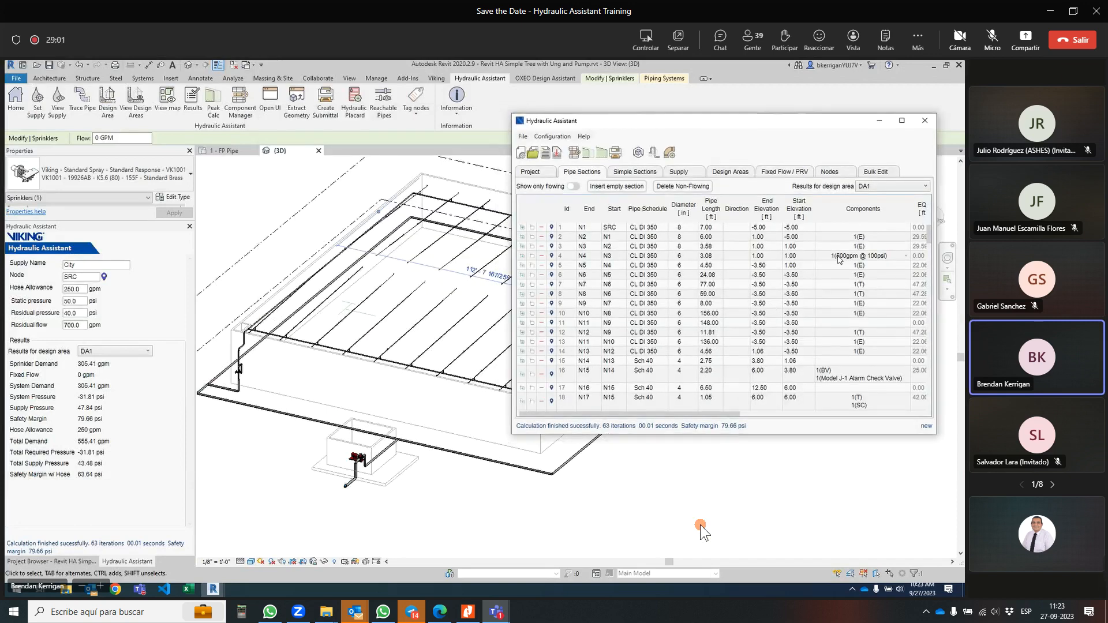
click(551, 256)
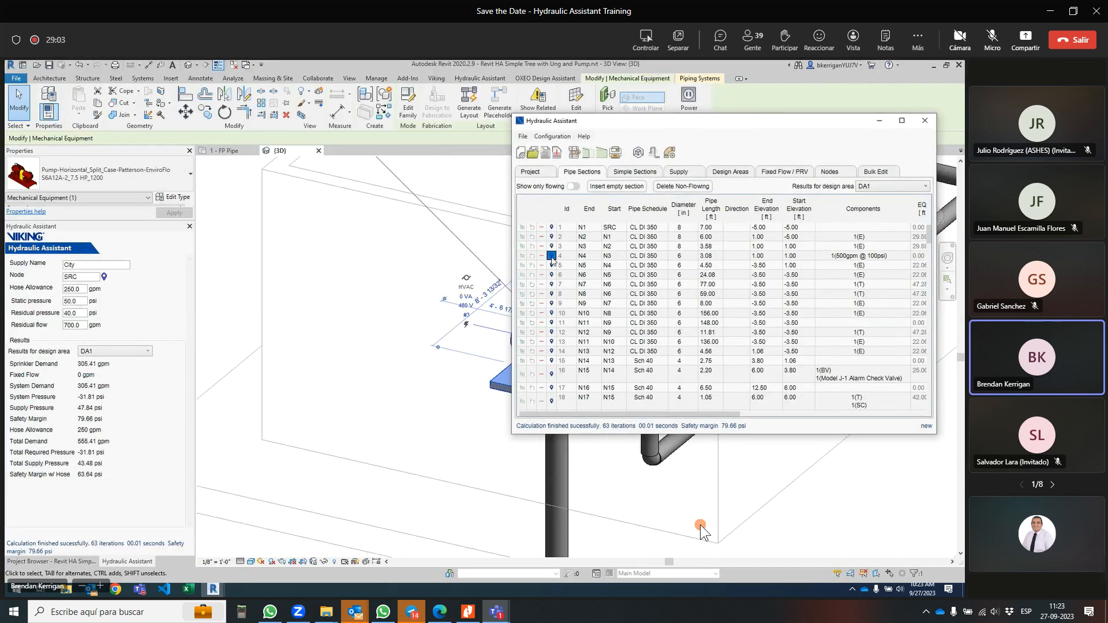
drag(577, 120, 102, 104)
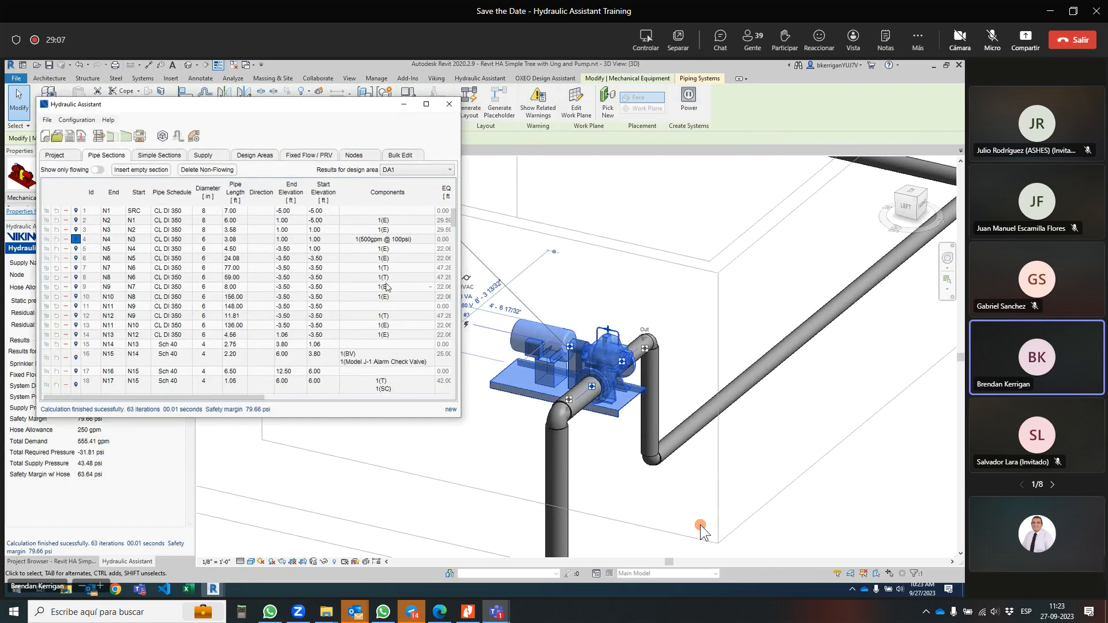
scroll(387, 286, down, 3)
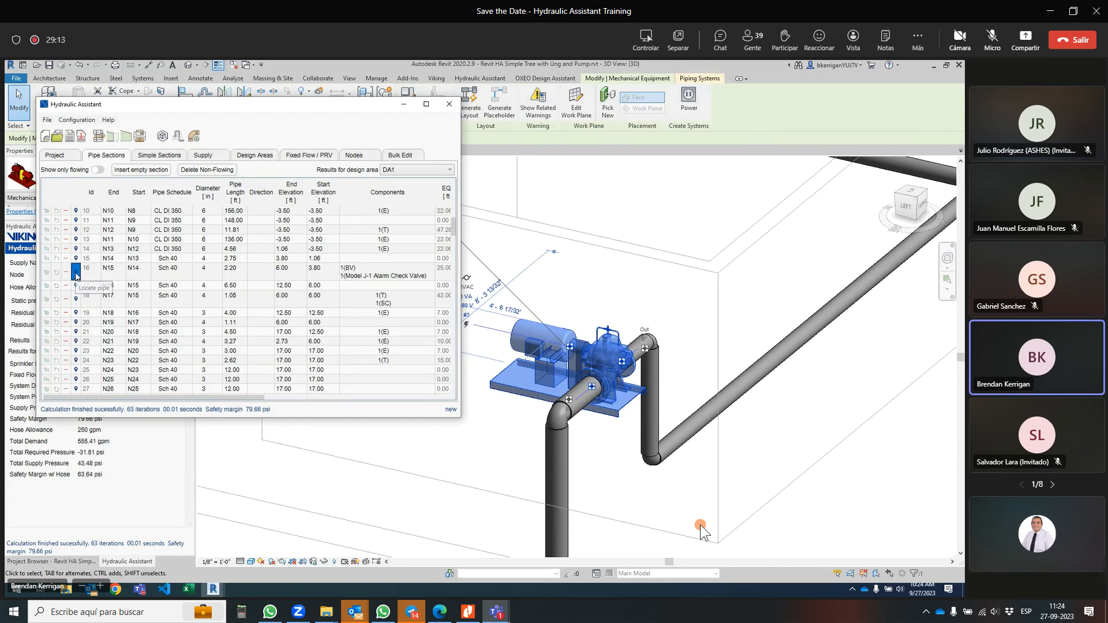
click(75, 275)
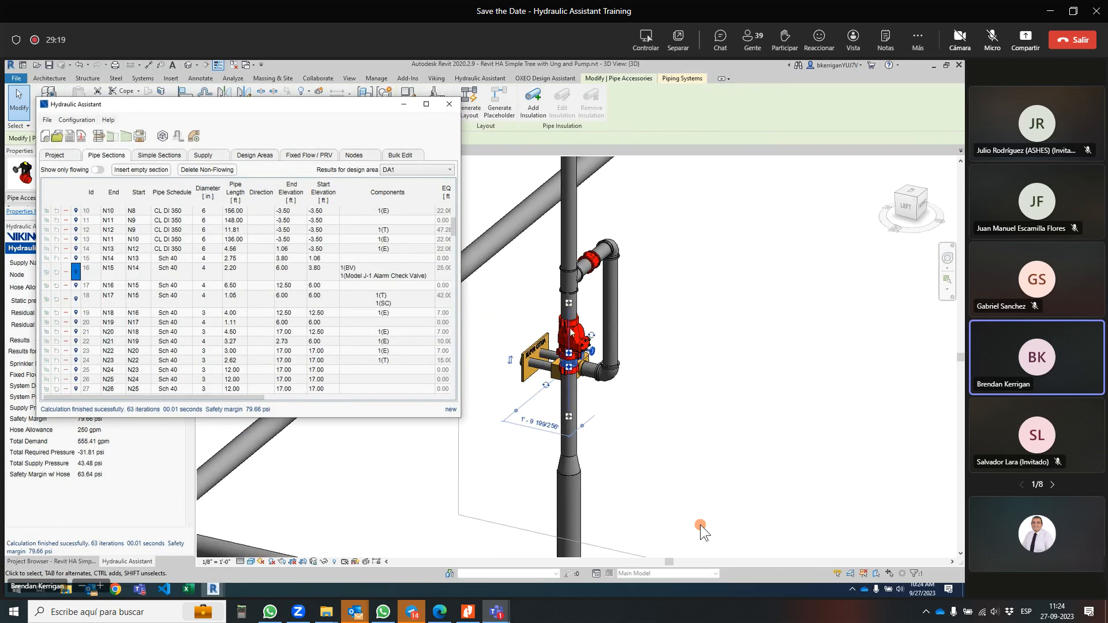
- Rename the end nodes of pipe sections 1 to 3 as UG1, UG2 and UG3 in the maximized window
click(426, 105)
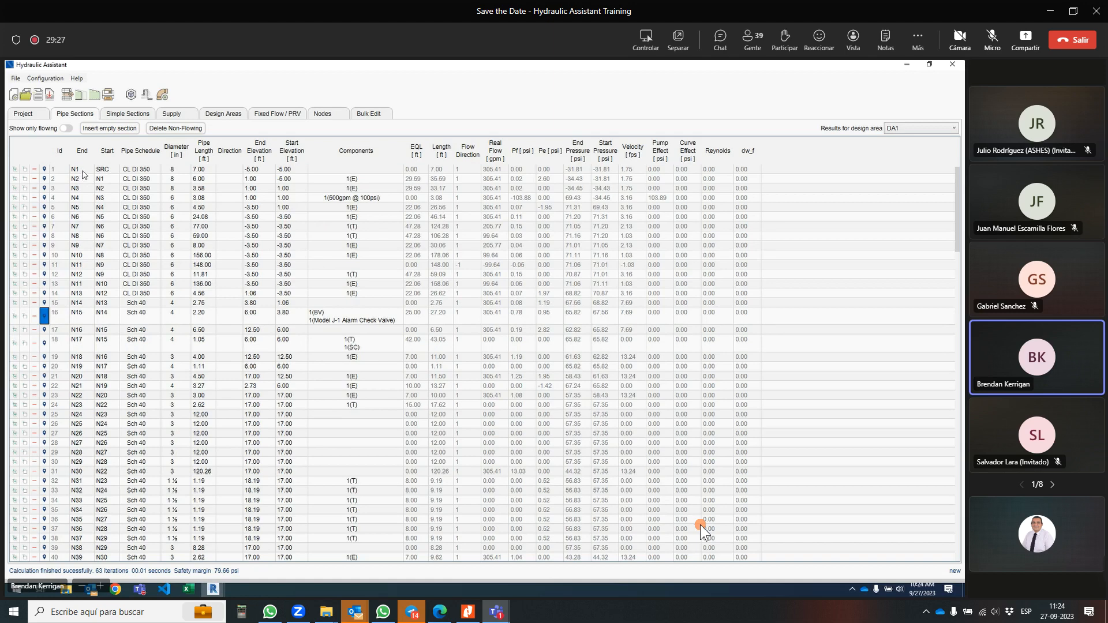
click(82, 171)
text(UG)
key(Return)
text(UG2)
key(Return)
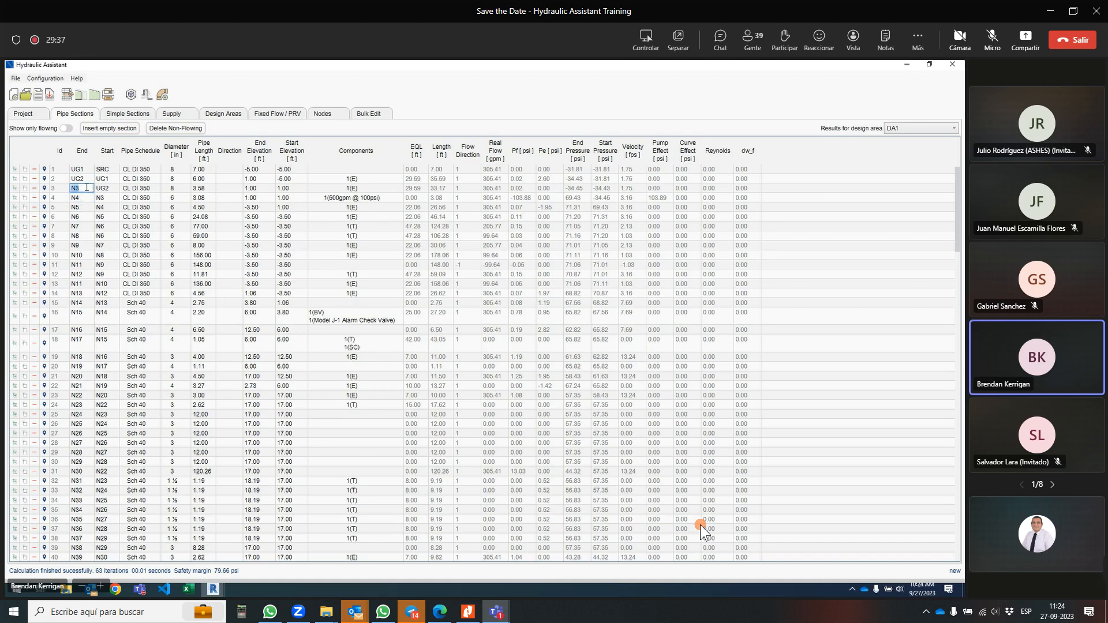
text(UG3)
key(Return)
- Rename the end nodes of pipe sections 4 to 6 as UG4, UG5 and UG6
click(85, 199)
text(UG4)
click(85, 207)
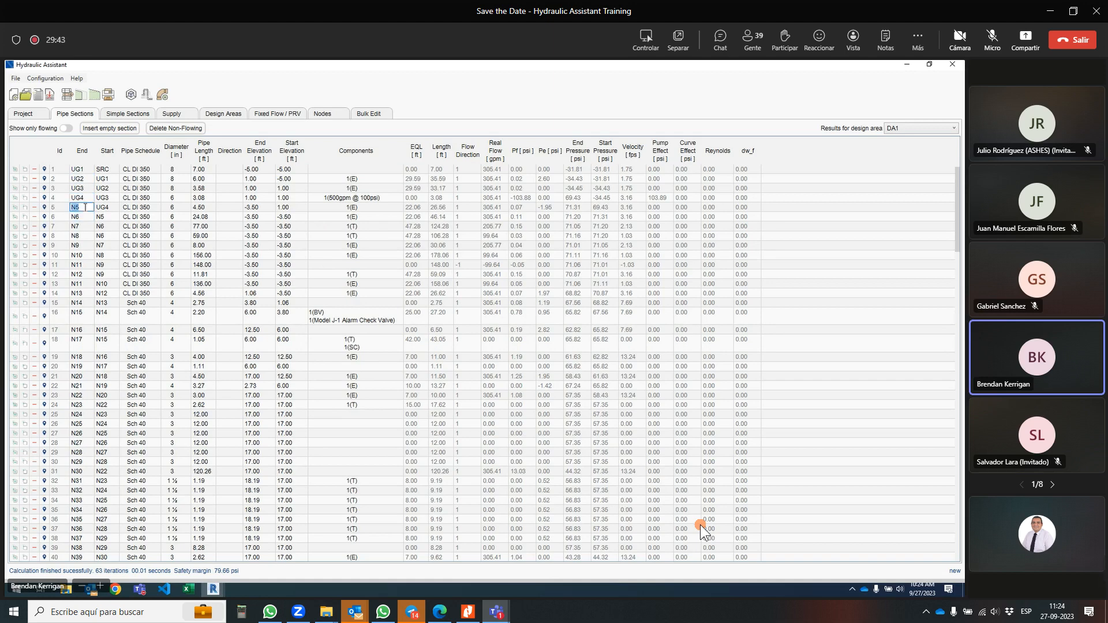
text(UG5)
click(82, 235)
click(85, 217)
text(UG6)
click(79, 255)
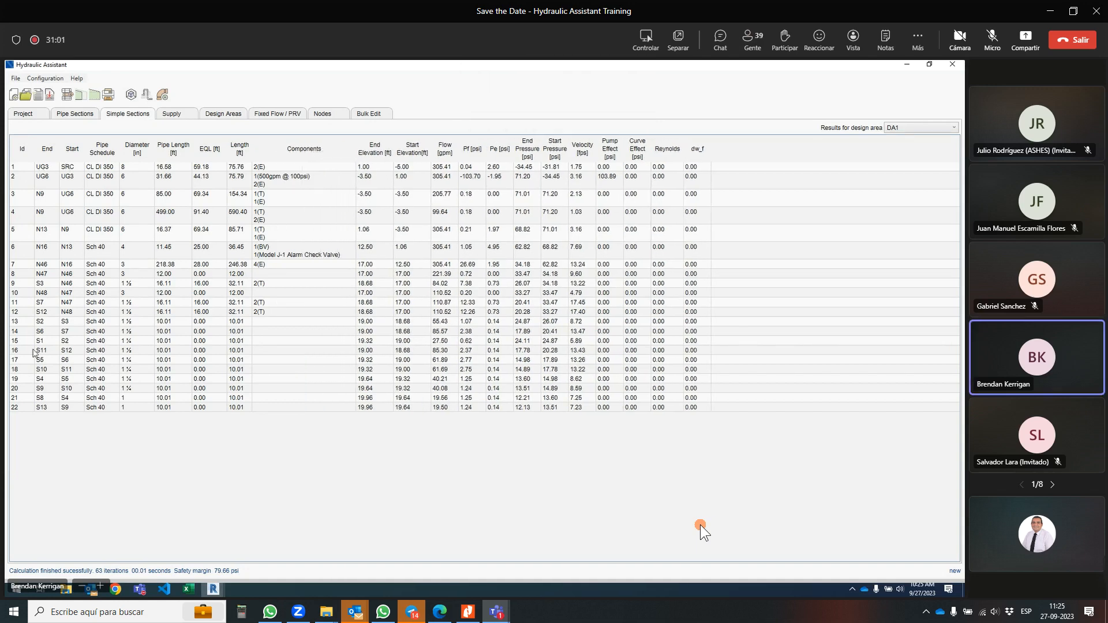
- Sort the simple sections table by Pf friction loss in descending order
click(26, 409)
click(472, 149)
click(472, 149)
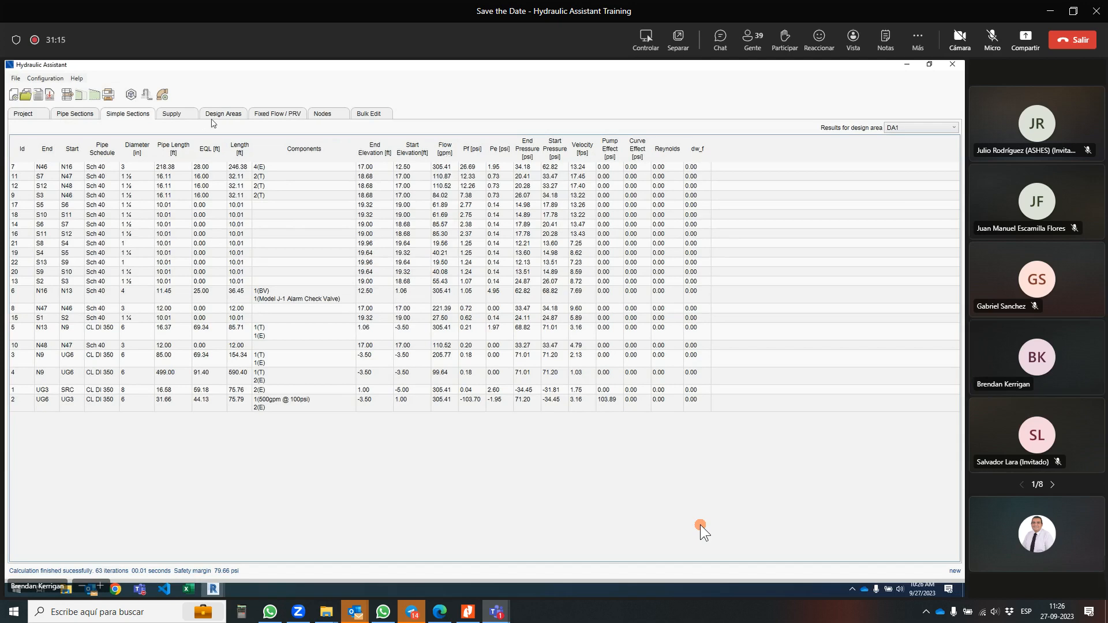
- Review the fixed flow and pressure reducing valve settings and the node list, and close the full interface
click(277, 114)
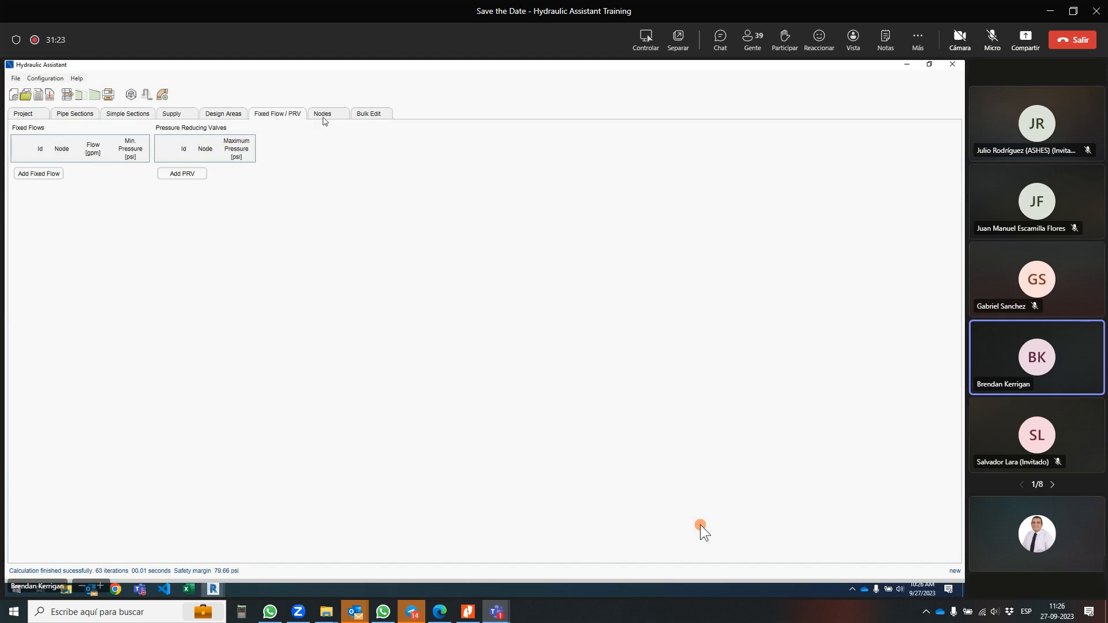
click(324, 117)
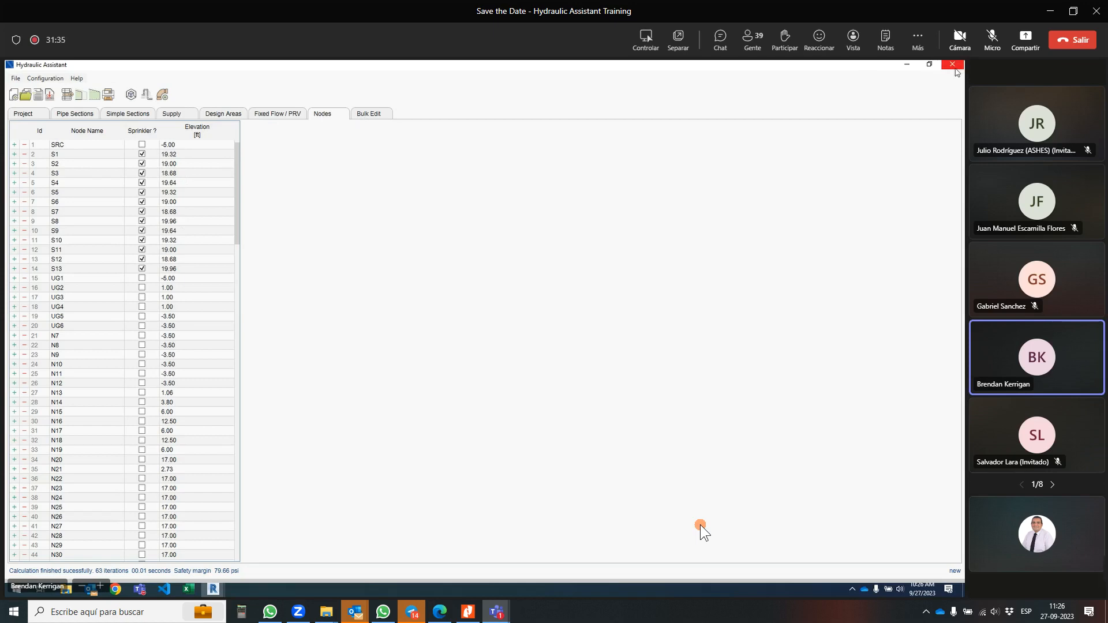
click(952, 65)
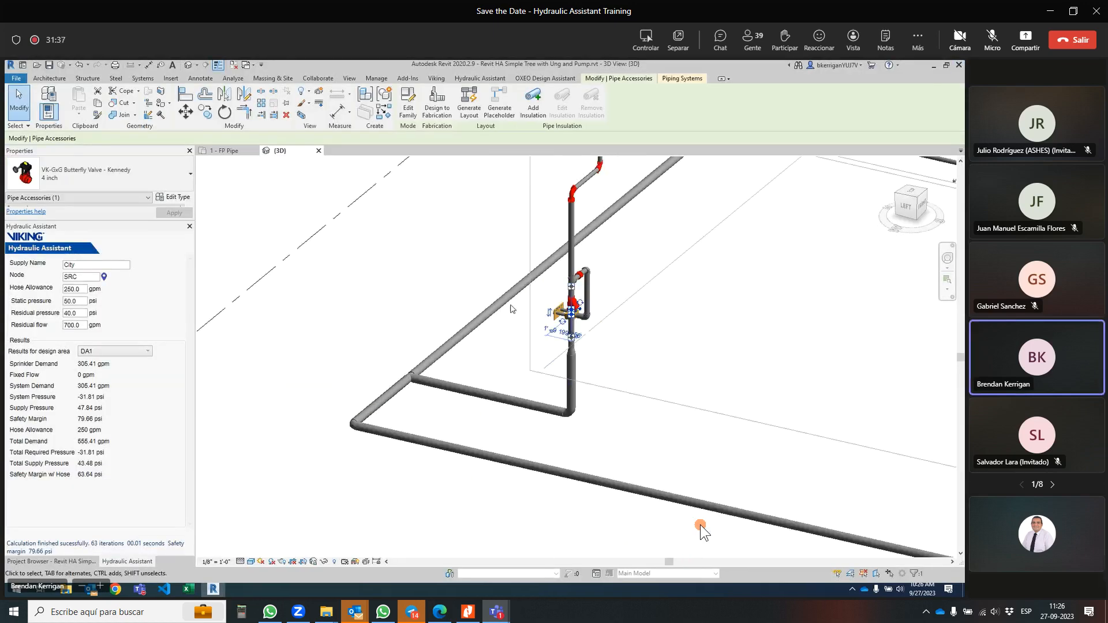
- Start creating a hydraulic submittal and place its summary sheet dialog over the model
scroll(510, 305, down, 5)
middle_drag(630, 297, 358, 277)
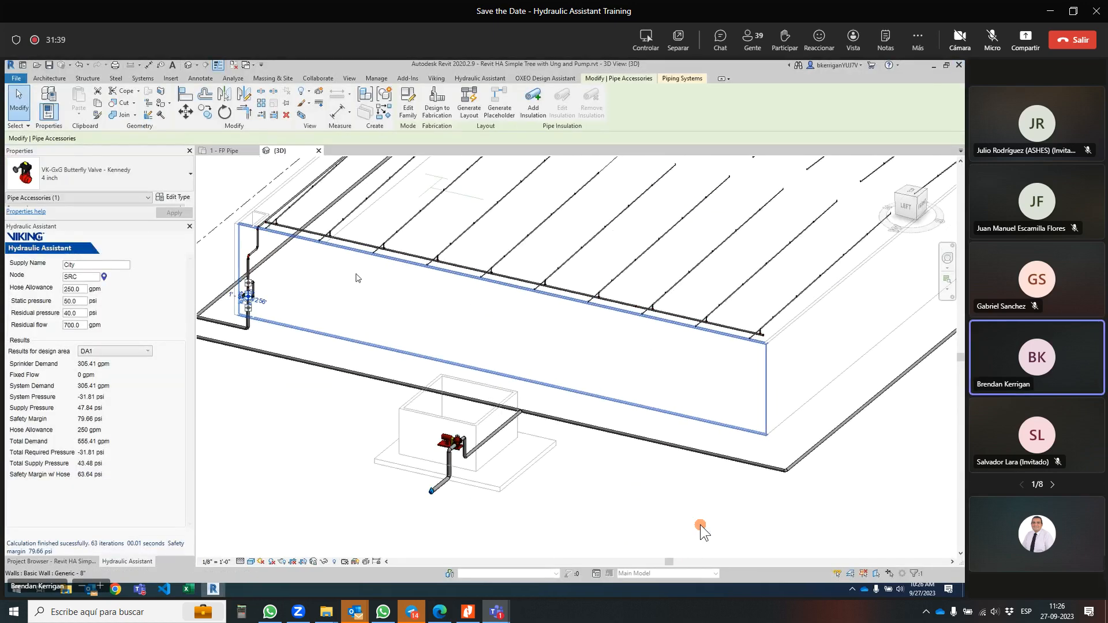
click(480, 79)
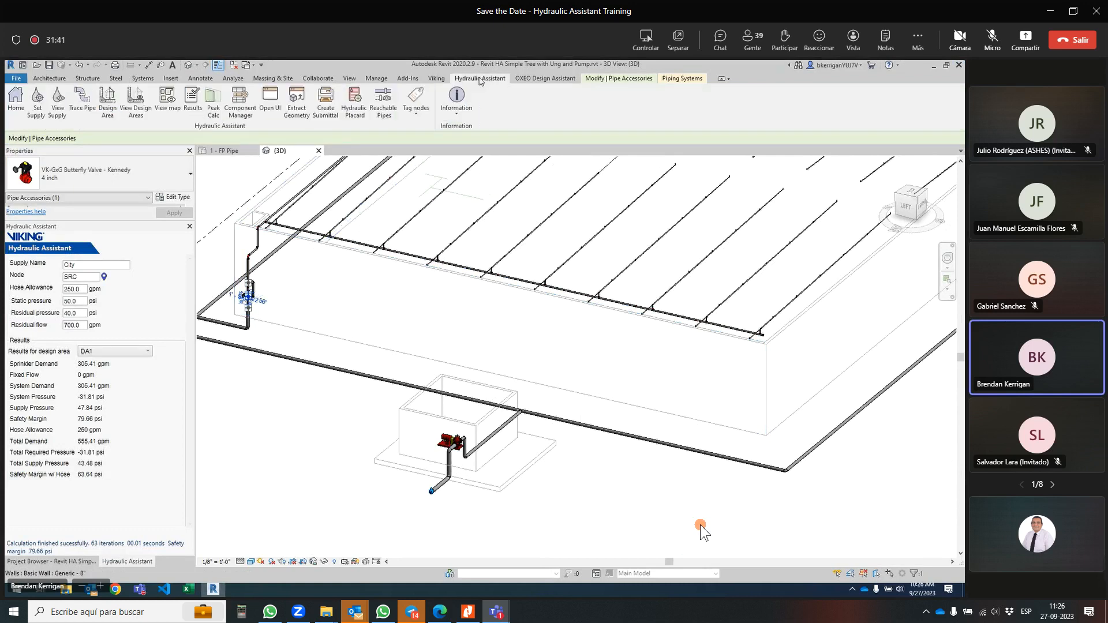
click(327, 114)
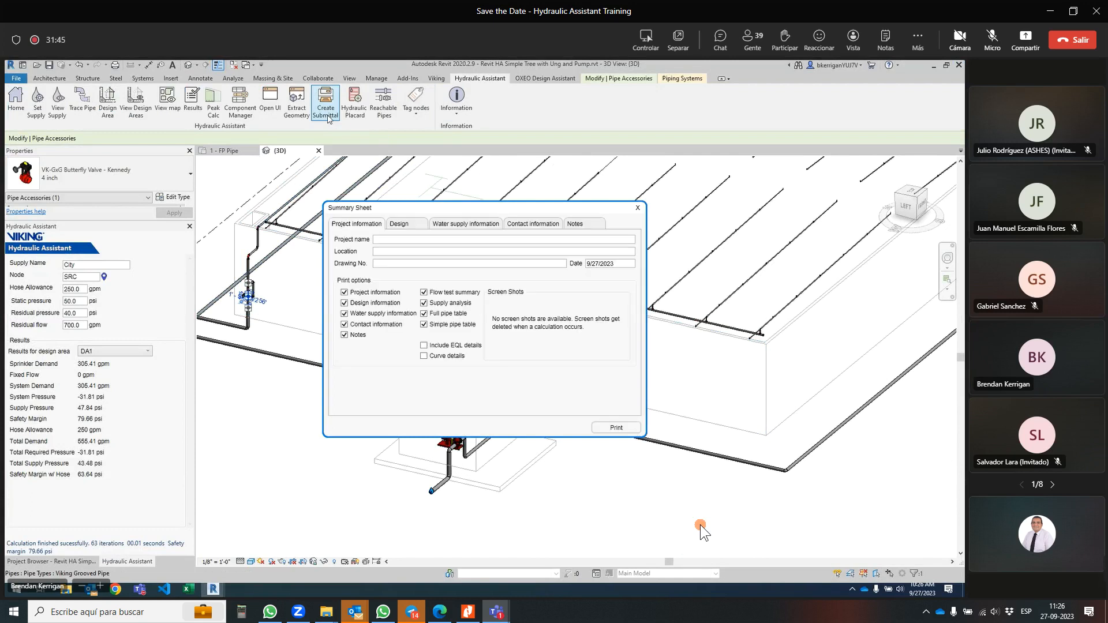
drag(381, 202, 372, 190)
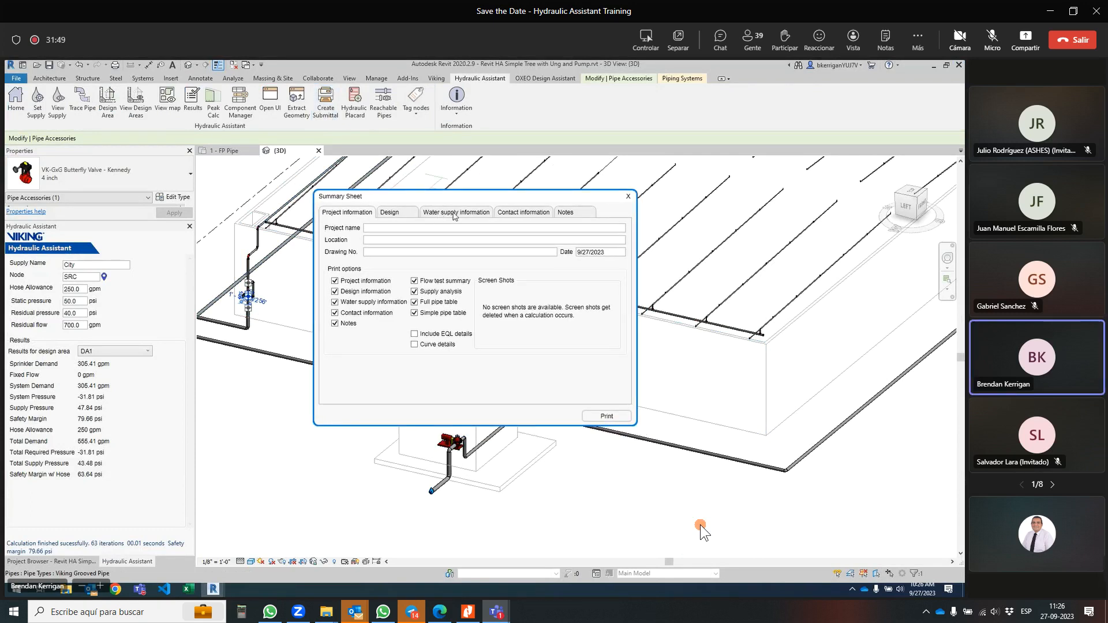
- Set DA1's remote area location to Office and its occupancy classification to Light in the summary sheet
click(388, 214)
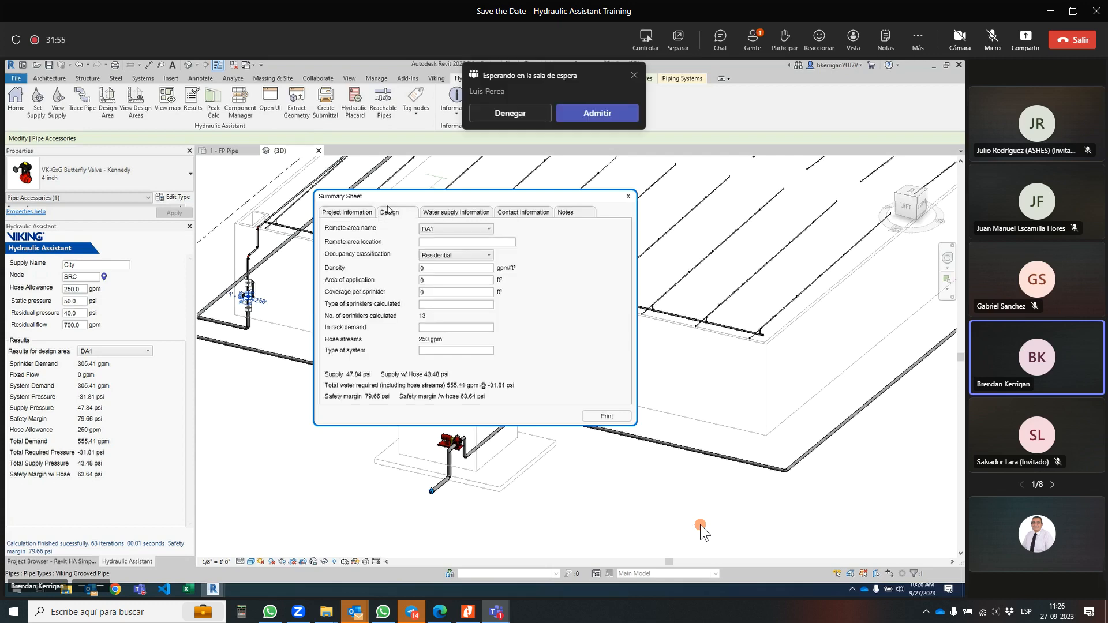
click(456, 241)
text(Office)
click(456, 255)
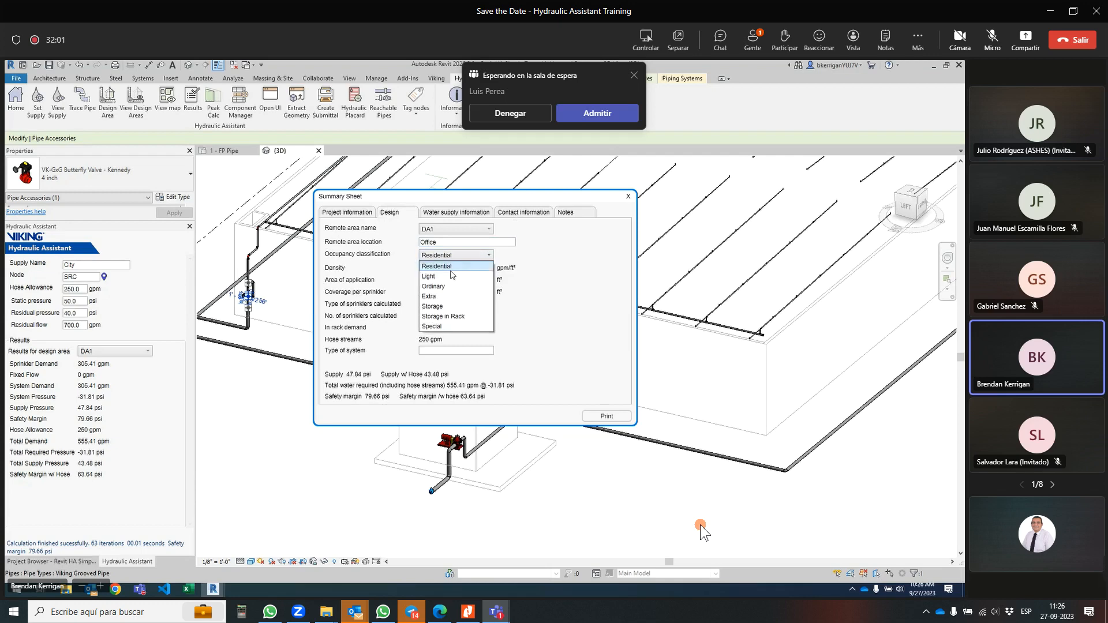
click(451, 280)
- Set the density to 0.15 gpm/ft², the area of application to 1500 ft² and the coverage per sprinkler to 130 ft²
drag(438, 268, 384, 268)
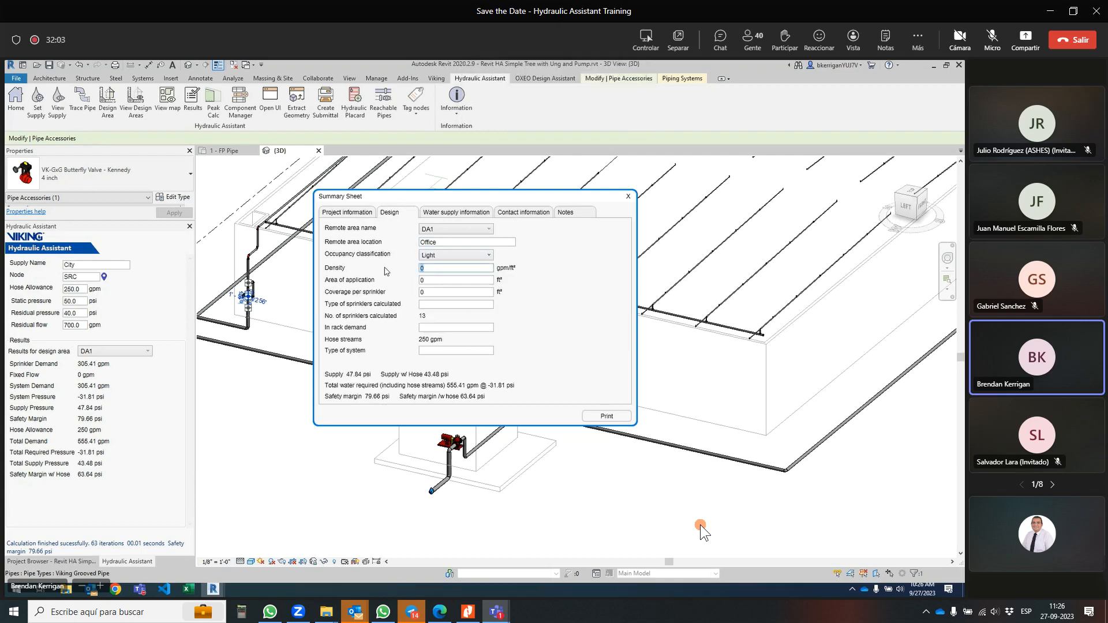
text(.15)
key(Tab)
text(1500)
key(Tab)
text(130)
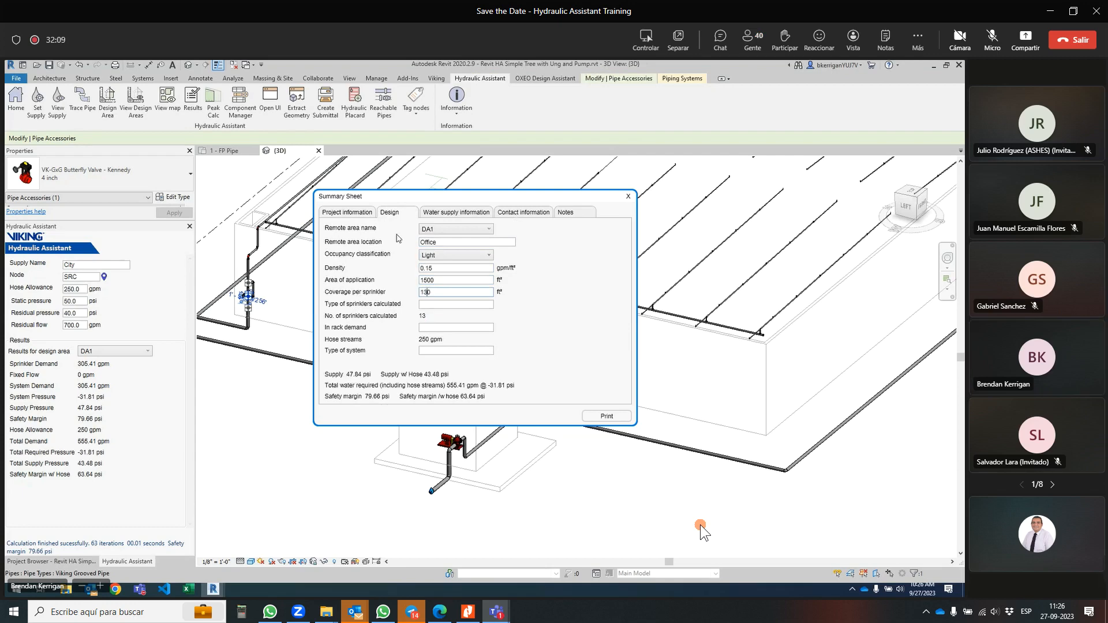
- Exclude the notes, contact information and water supply information from the report's print options
click(358, 215)
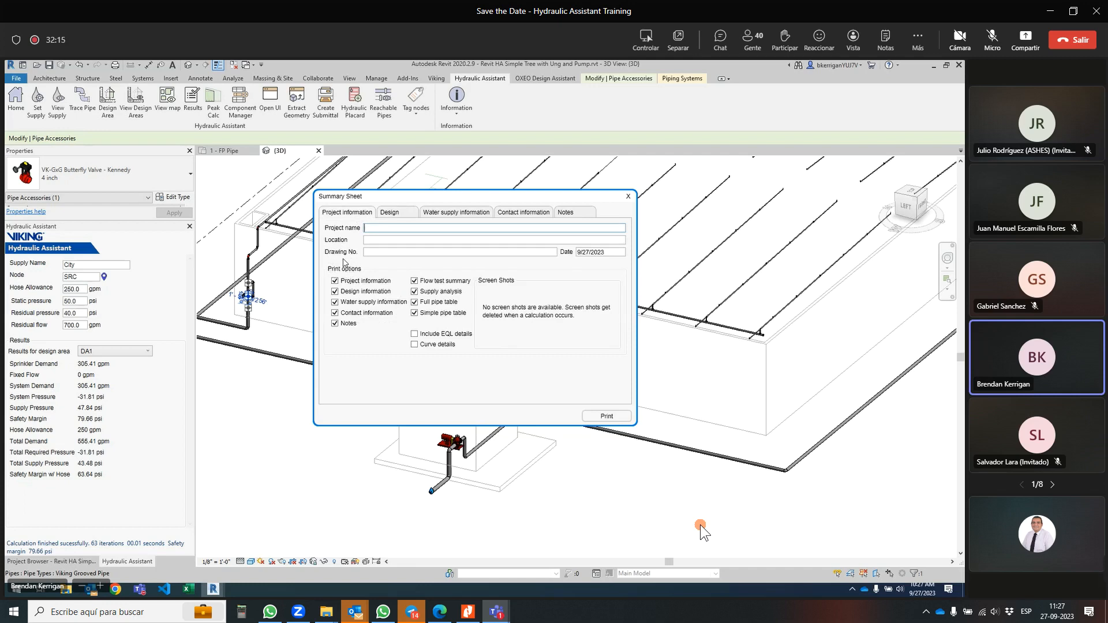
click(347, 325)
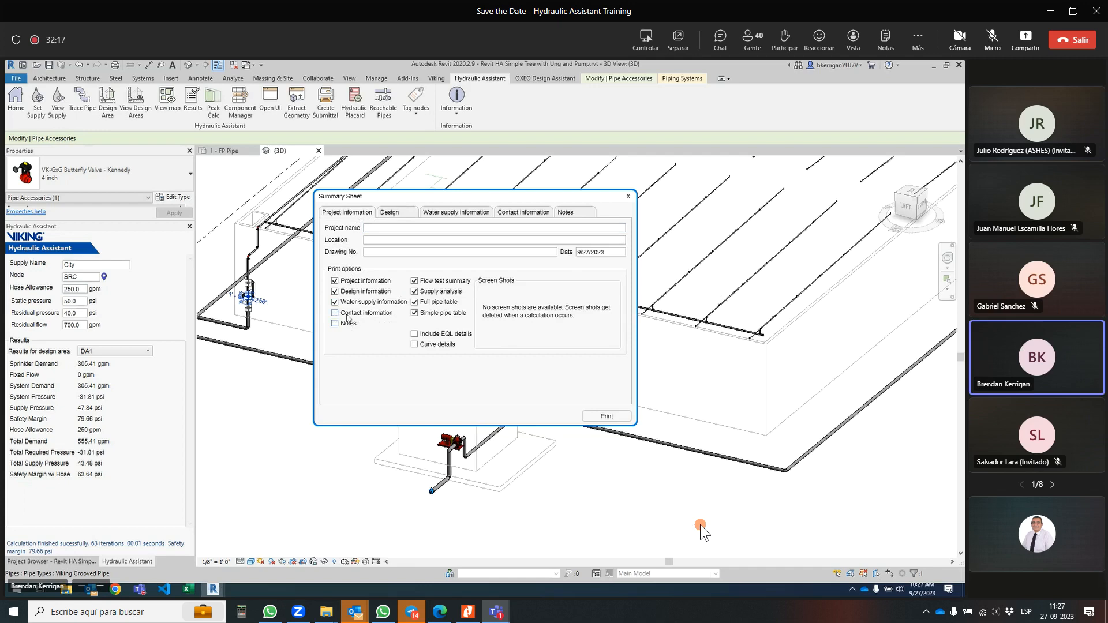
click(349, 313)
click(351, 302)
- Include the EQL details and curve details, and print the hydraulic report
click(426, 335)
click(428, 345)
click(600, 414)
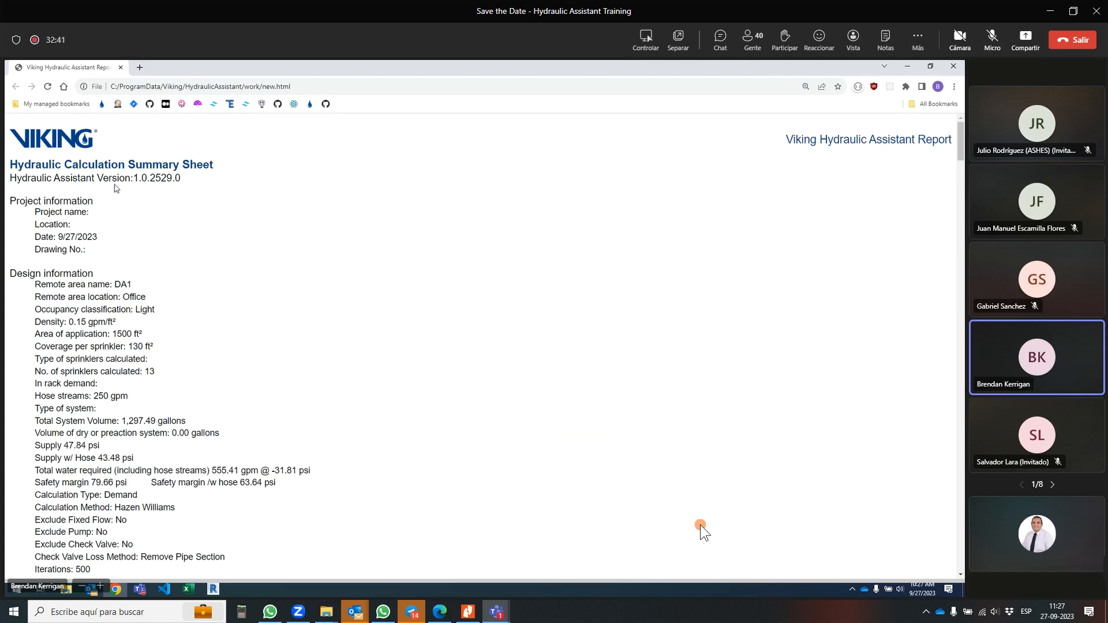
- Examine the report's design information, including occupancy classification, density, area of application and coverage per sprinkler
scroll(116, 190, down, 1)
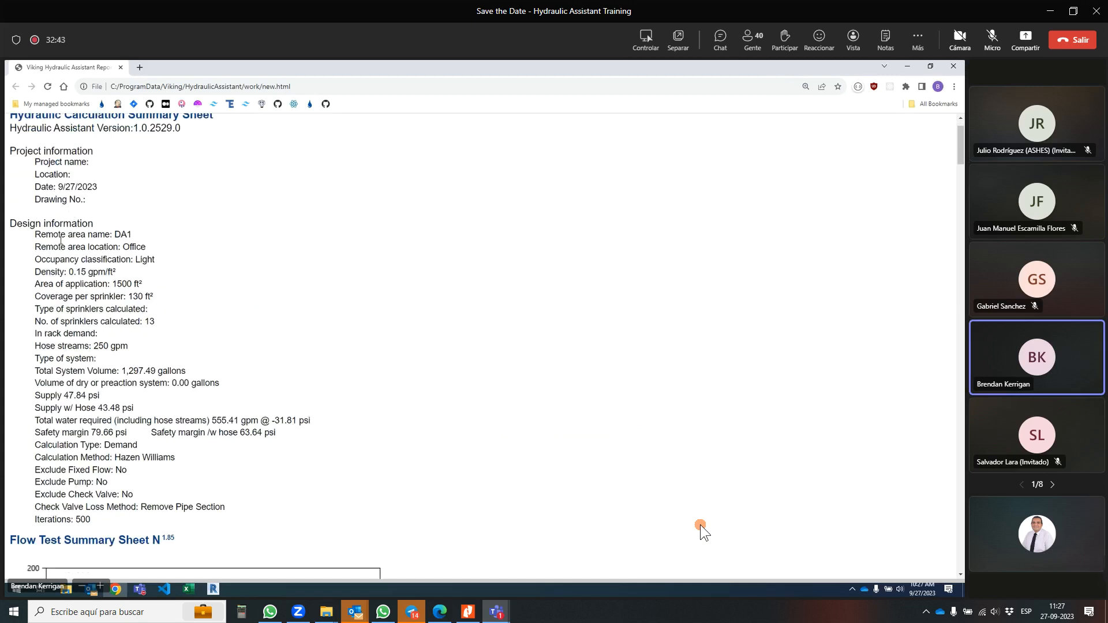
drag(155, 298, 35, 258)
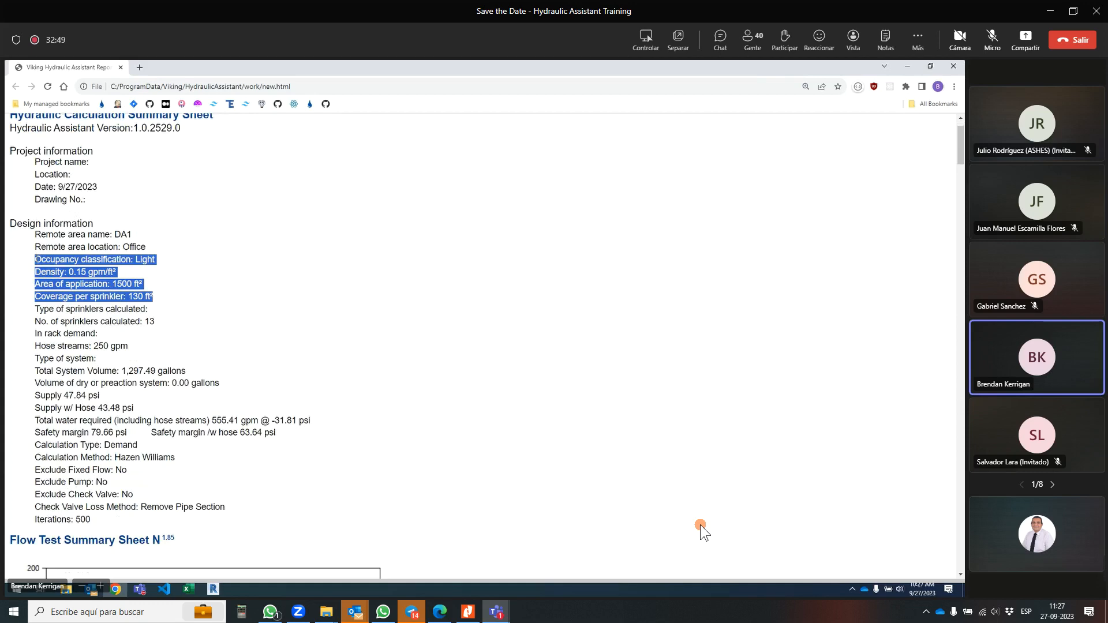
scroll(44, 259, down, 2)
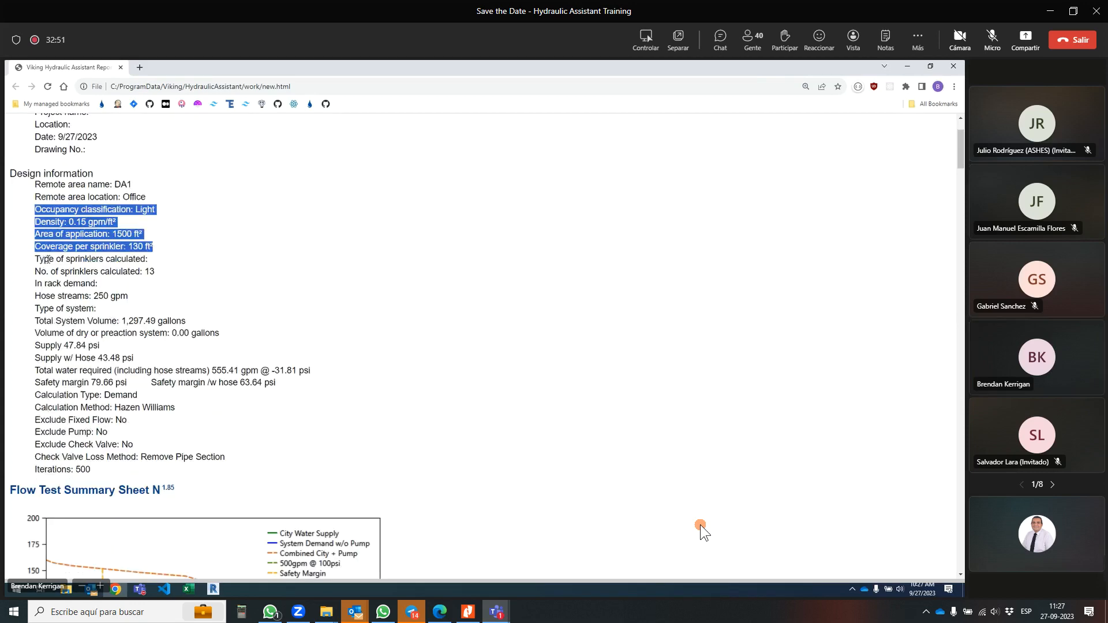
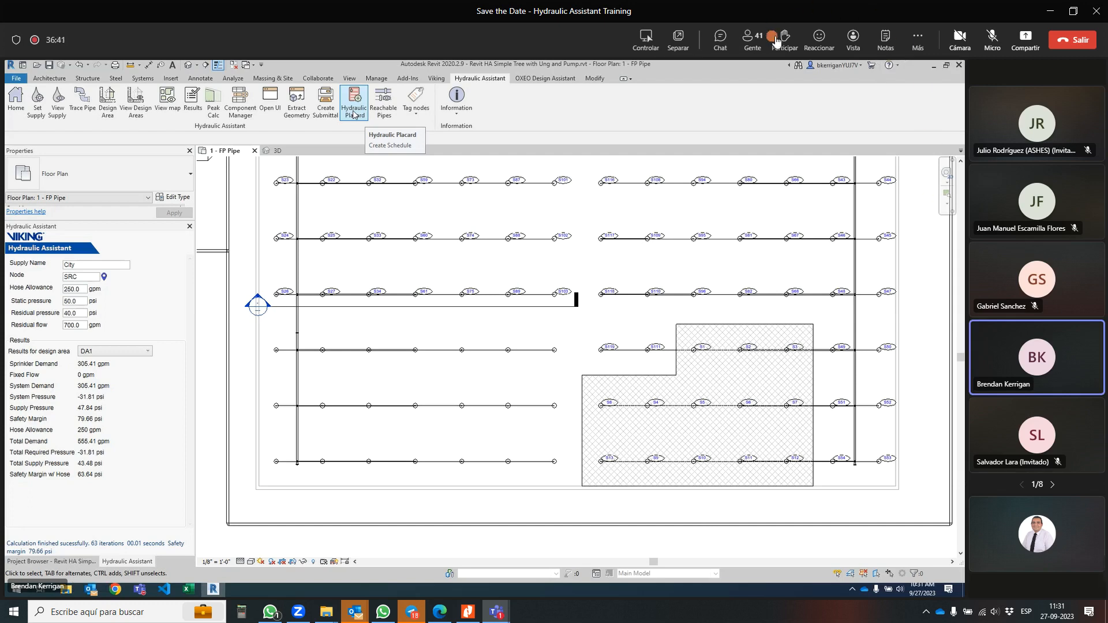
- Check the meeting chat in Microsoft Teams and close it
click(721, 41)
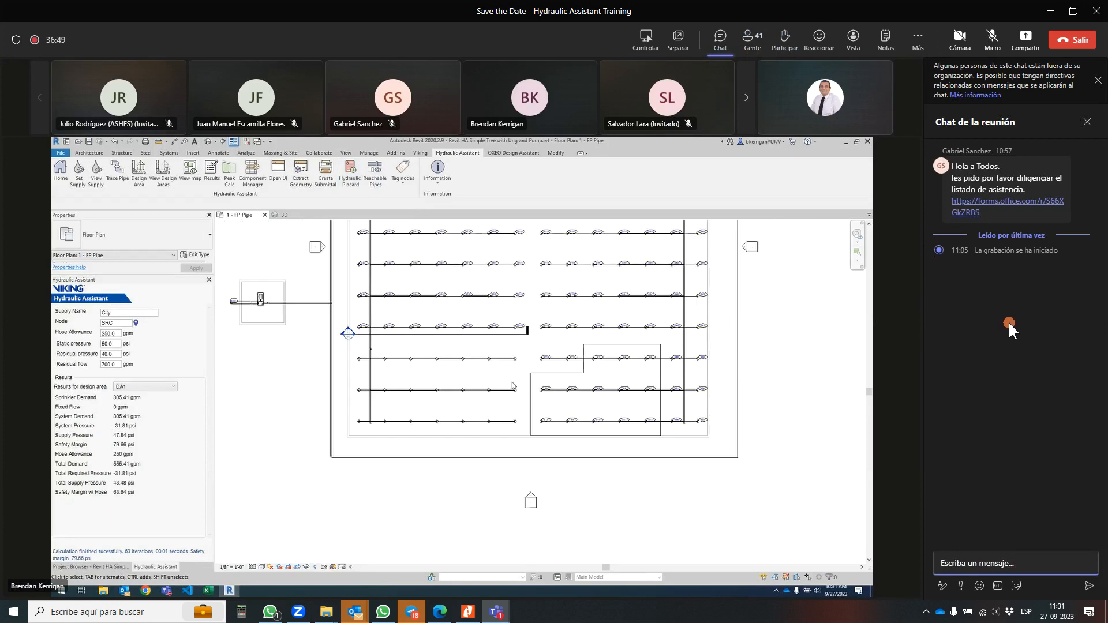
click(1087, 122)
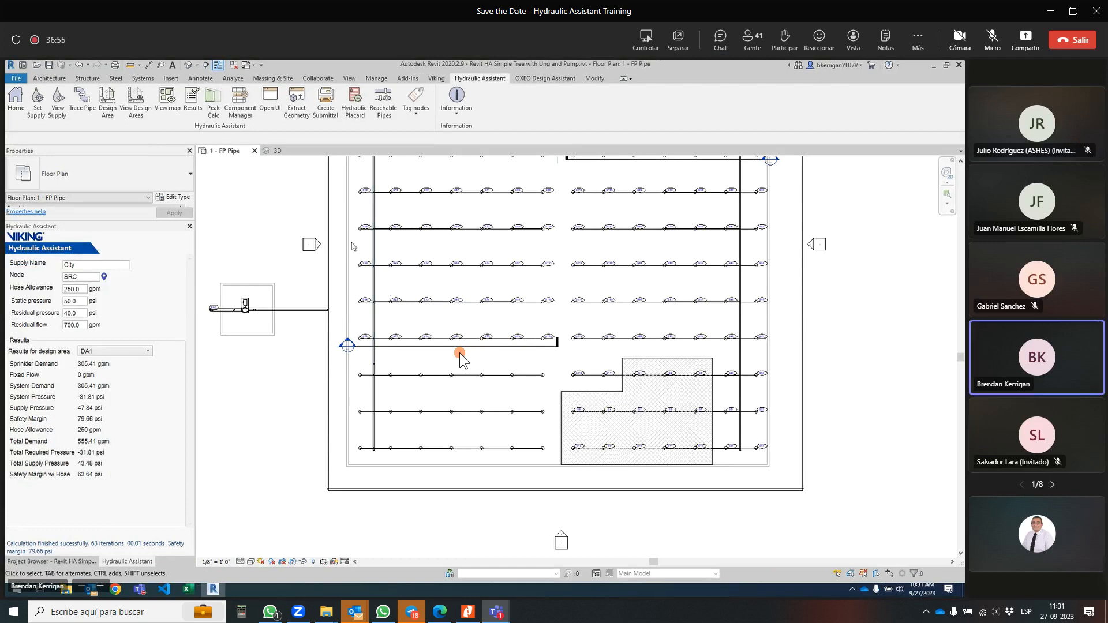
- Open the full Hydraulic Assistant interface to view the project's calculation settings, and close it
click(270, 100)
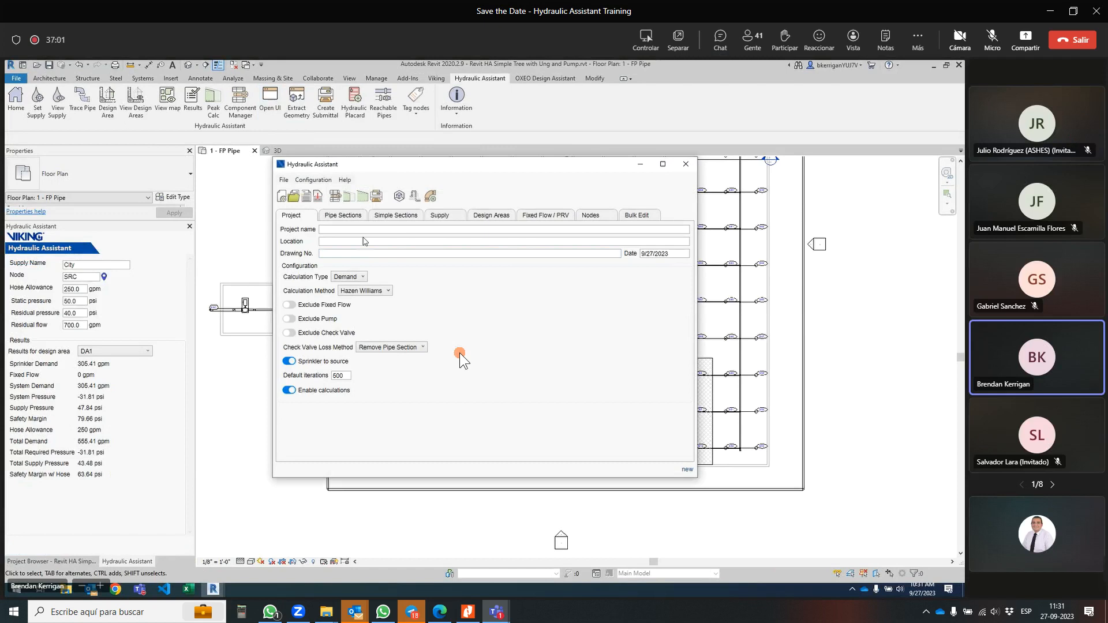
click(685, 166)
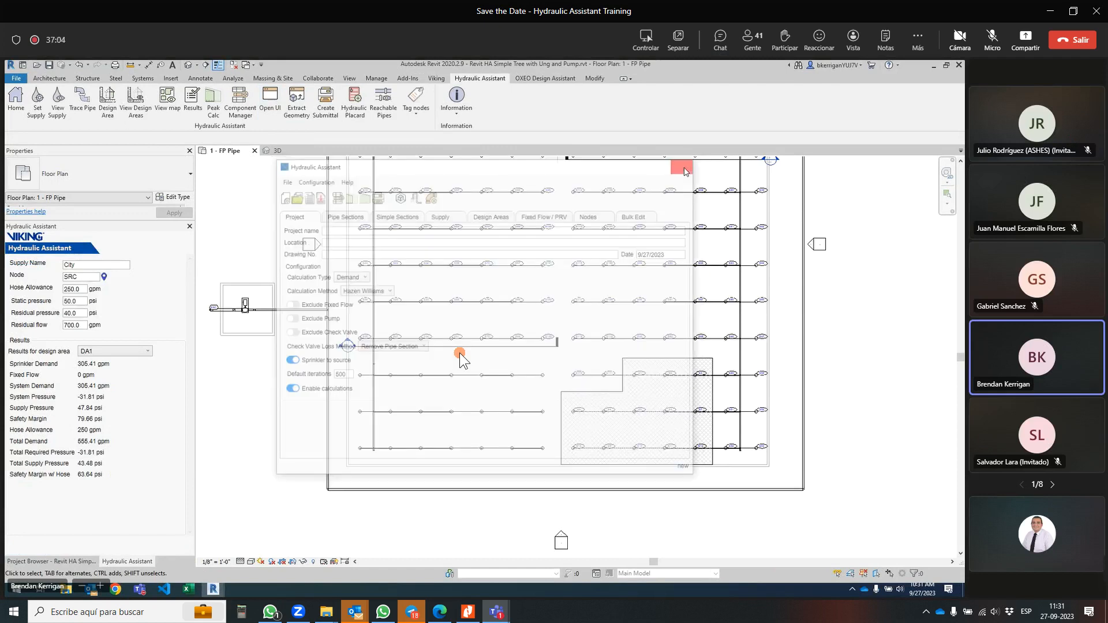
- Extract the walls, ceilings, floors, roofs and windows geometry, and save the hydraulic project over the existing Temp.vdb file
click(305, 118)
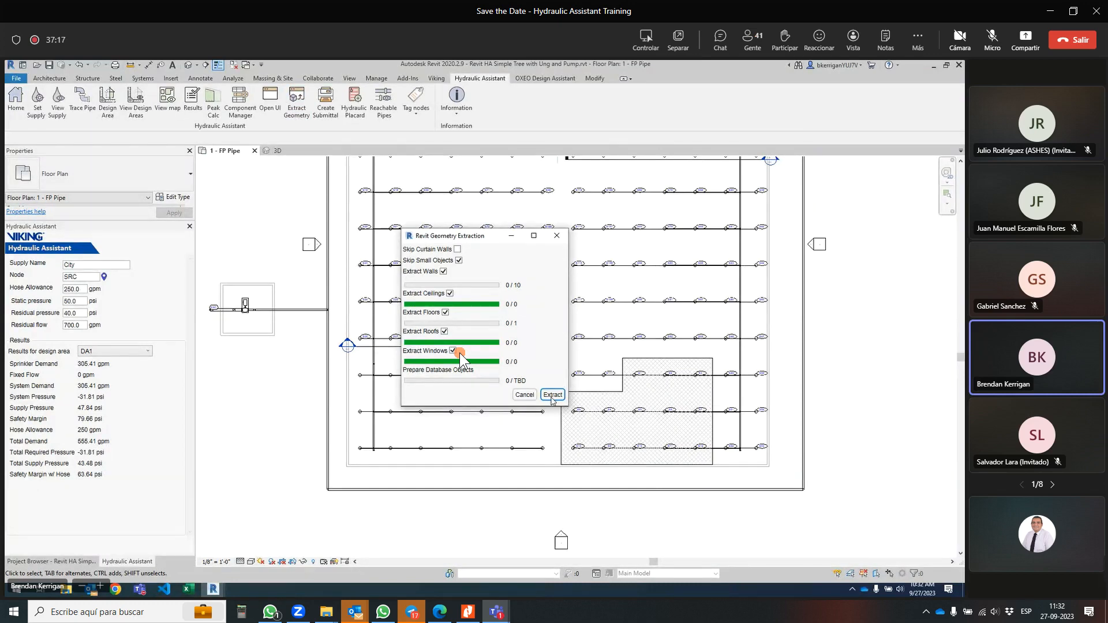
click(552, 394)
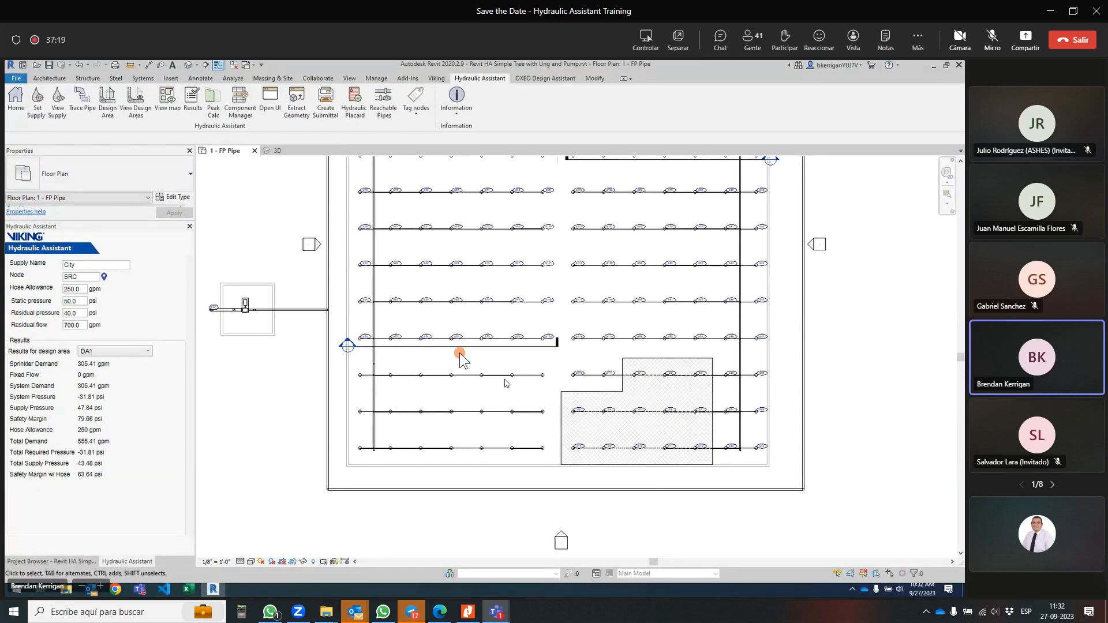
click(269, 98)
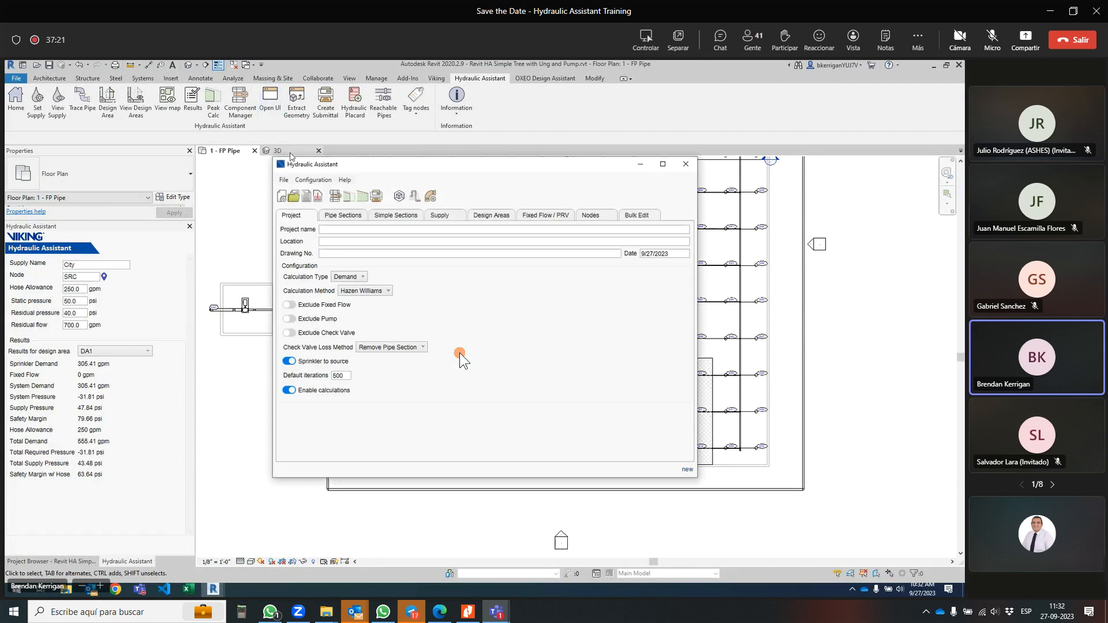
click(285, 180)
click(297, 224)
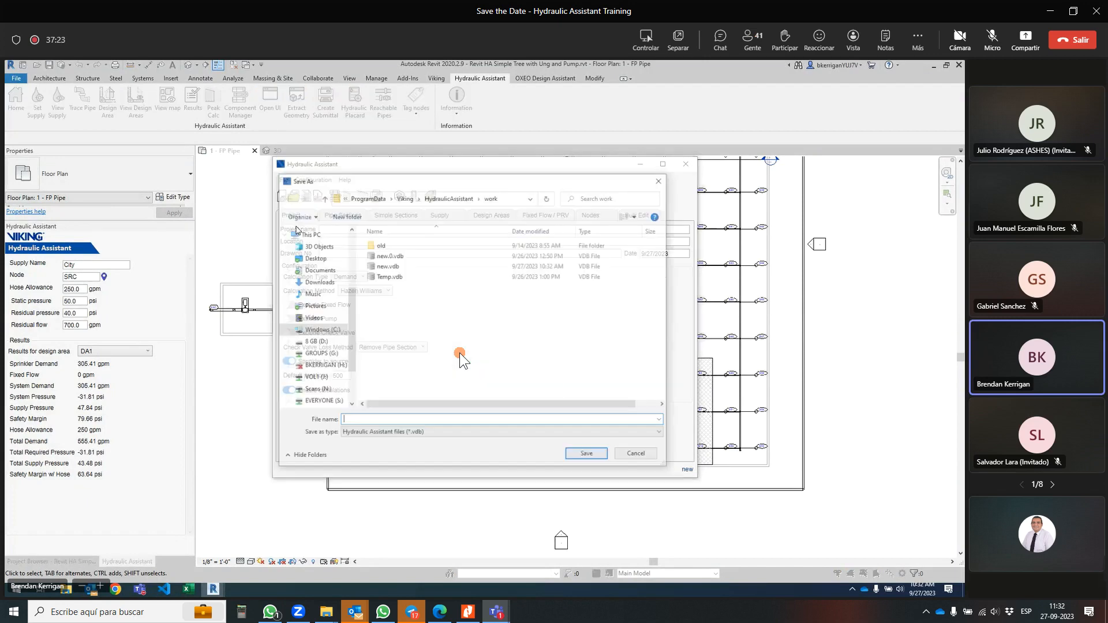
click(389, 277)
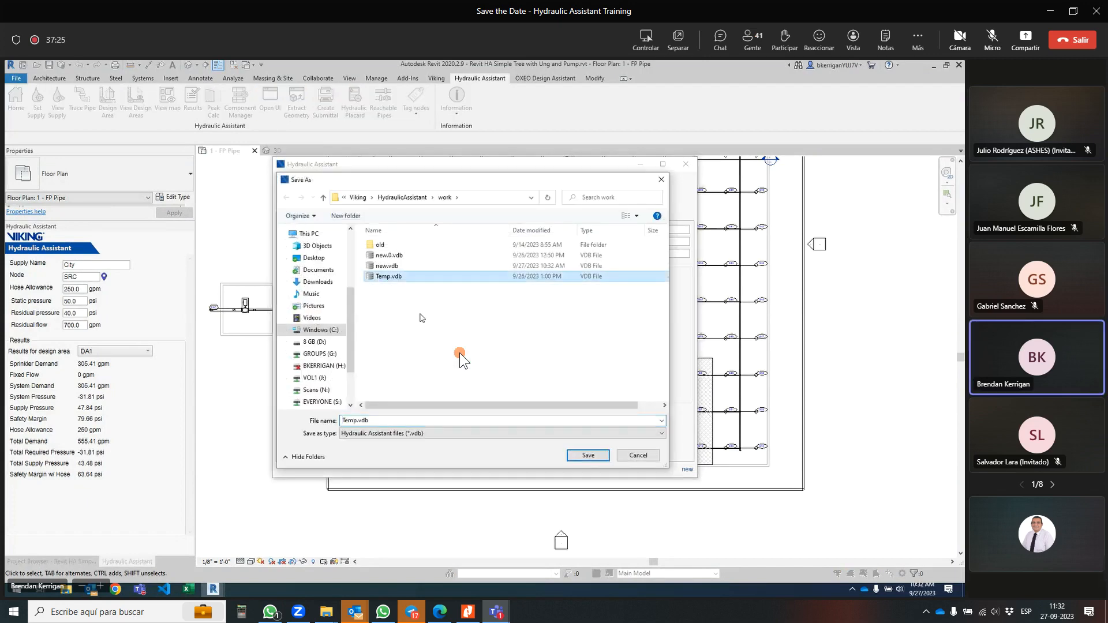
click(586, 453)
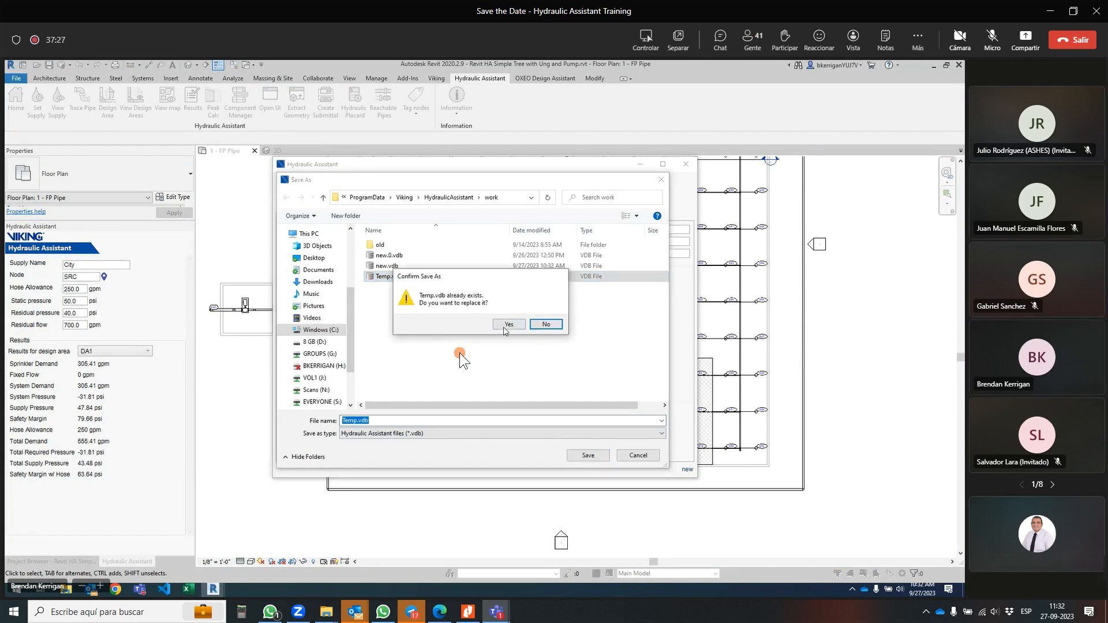
click(505, 327)
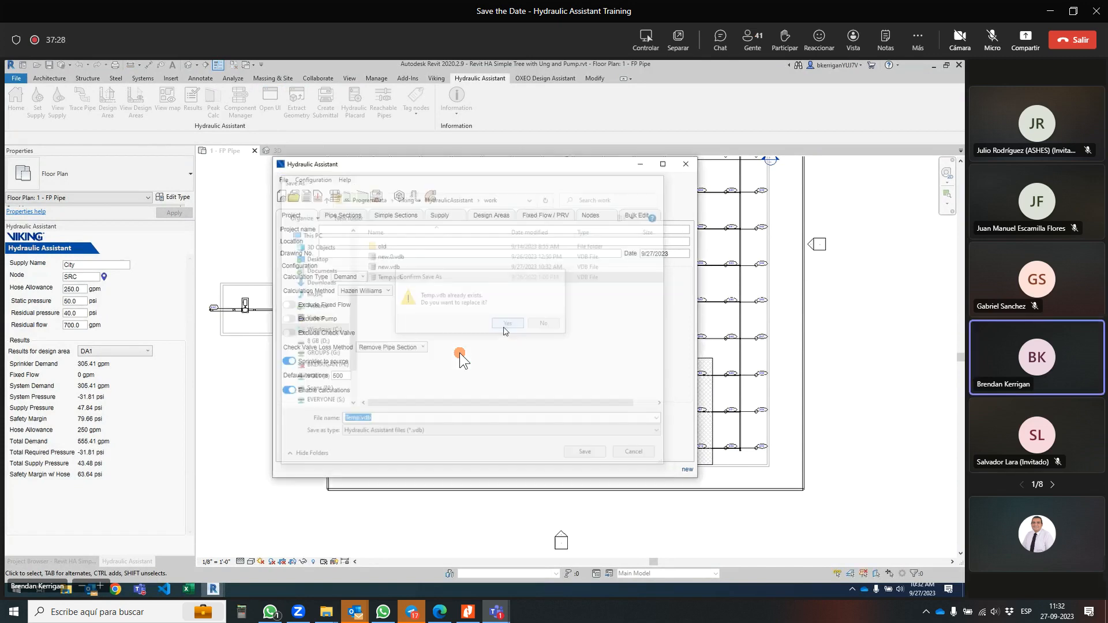
click(685, 166)
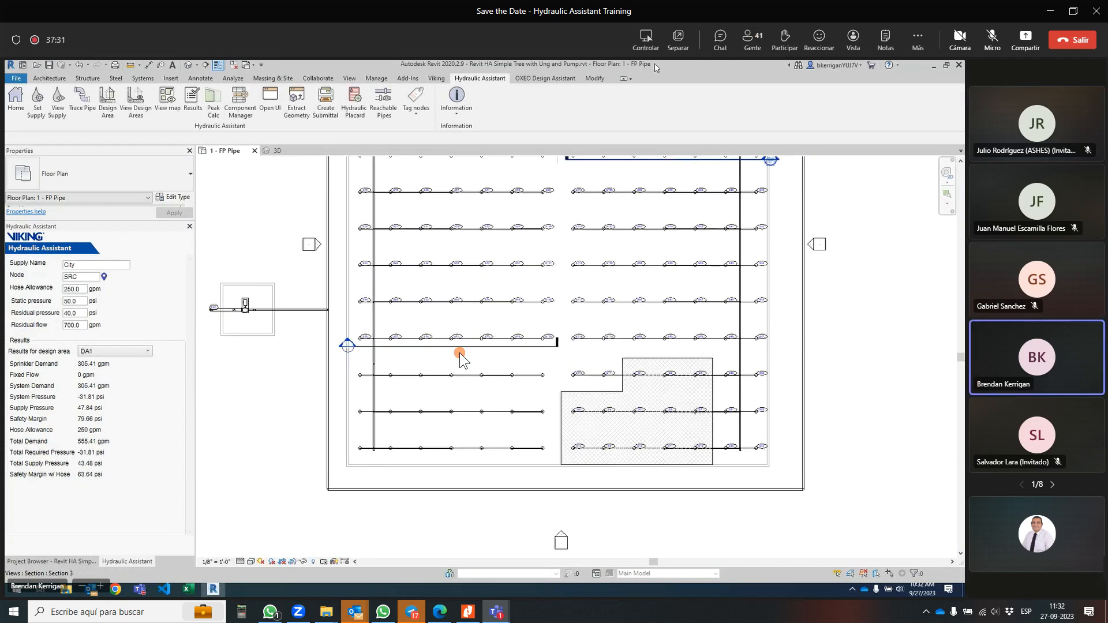
- Switch to the standalone Hydraulic Assistant, open the pipe network in 3D and examine the flows and pressures at the design area's sprinklers
drag(581, 64, 582, 597)
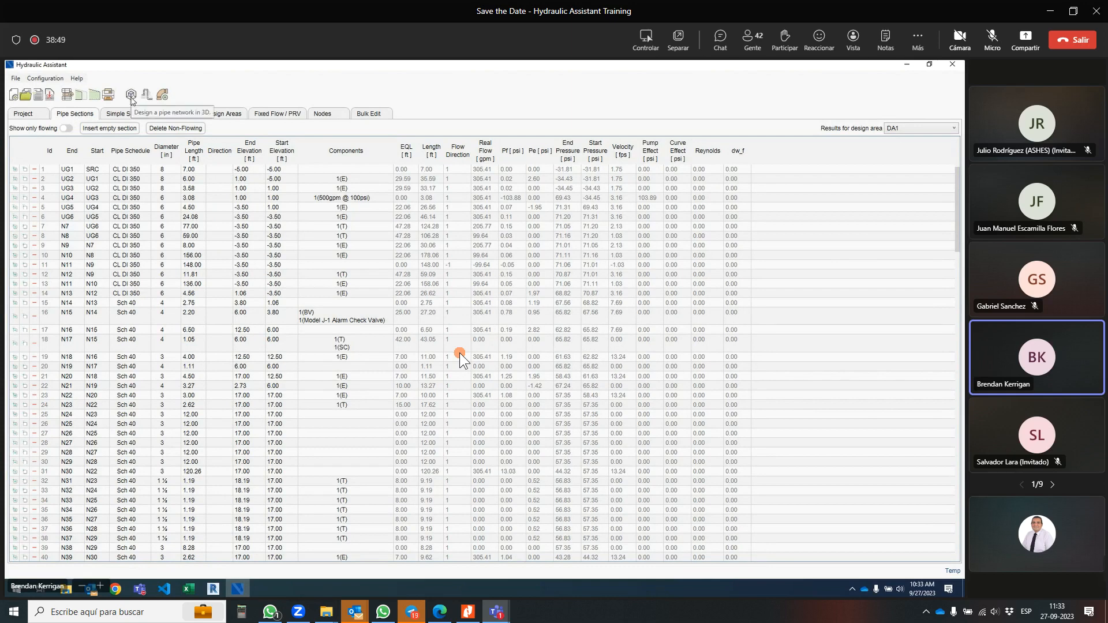
click(131, 96)
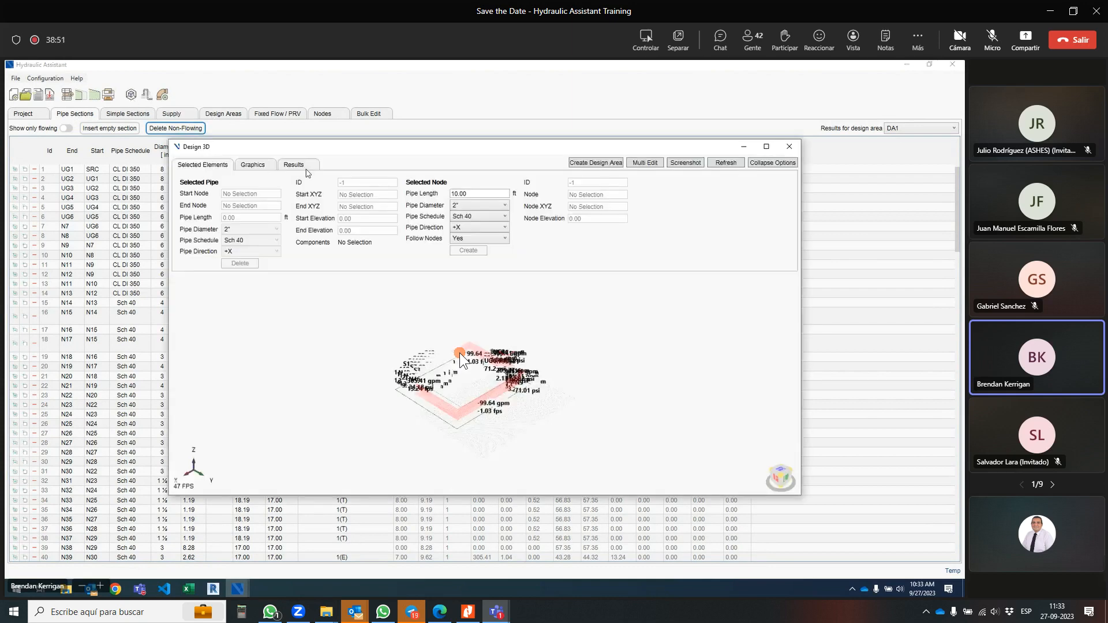
click(766, 150)
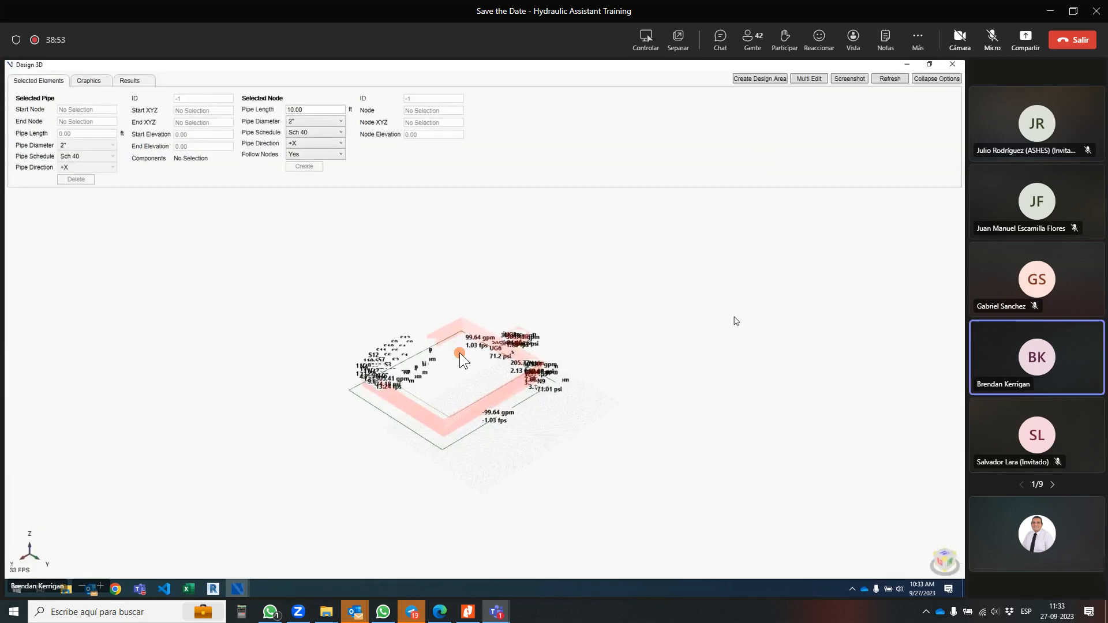
scroll(732, 317, up, 5)
scroll(460, 352, up, 5)
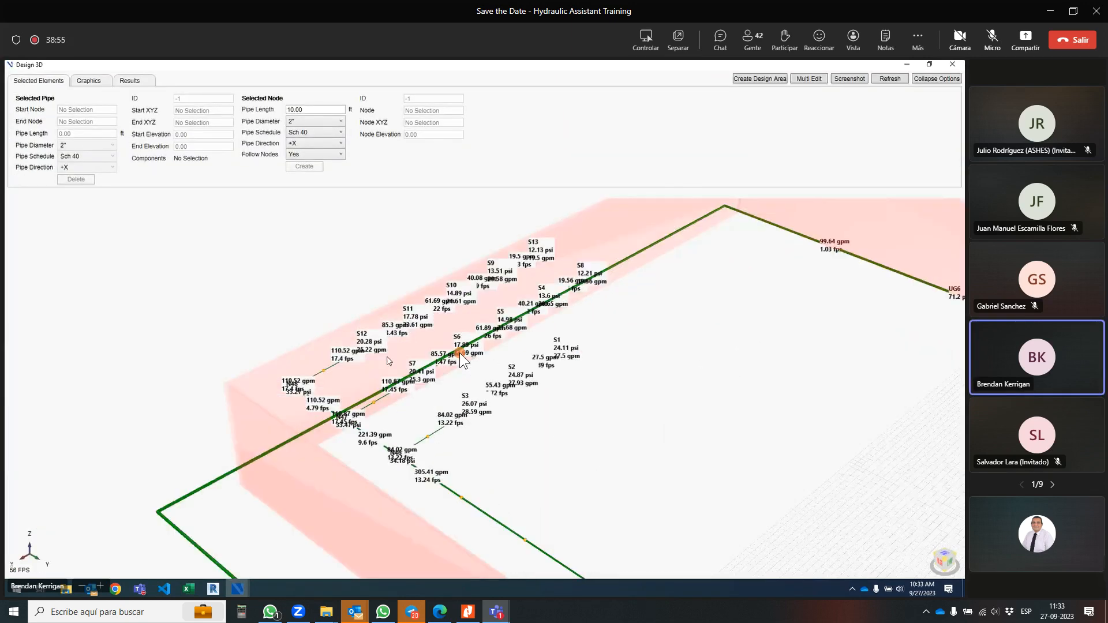
right_drag(416, 348, 522, 356)
middle_drag(448, 376, 460, 391)
scroll(635, 470, down, 8)
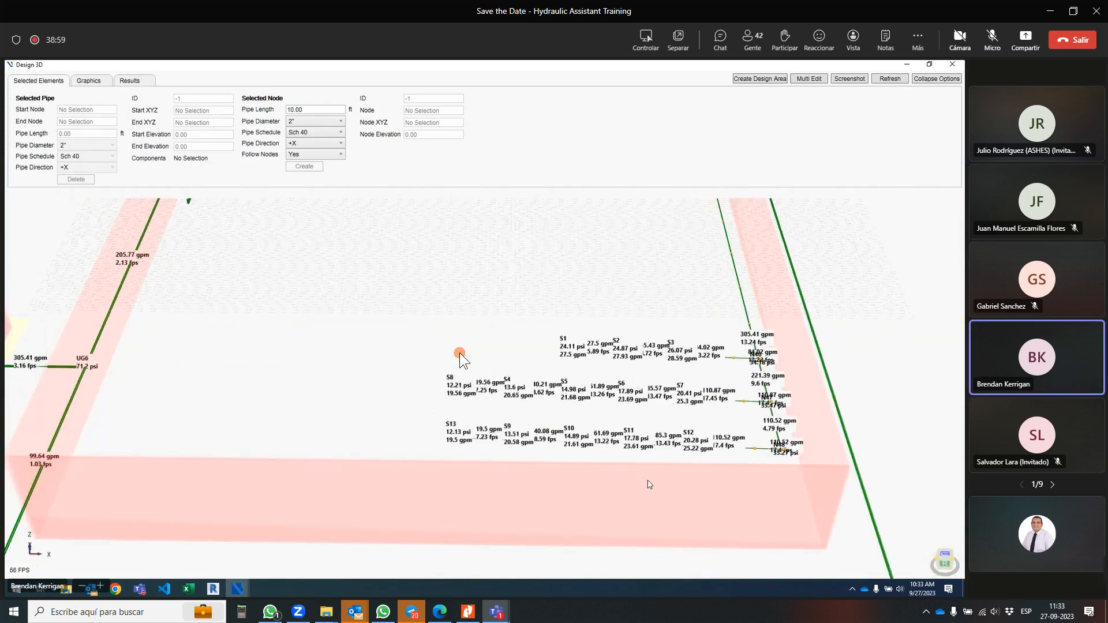
middle_drag(279, 396, 279, 412)
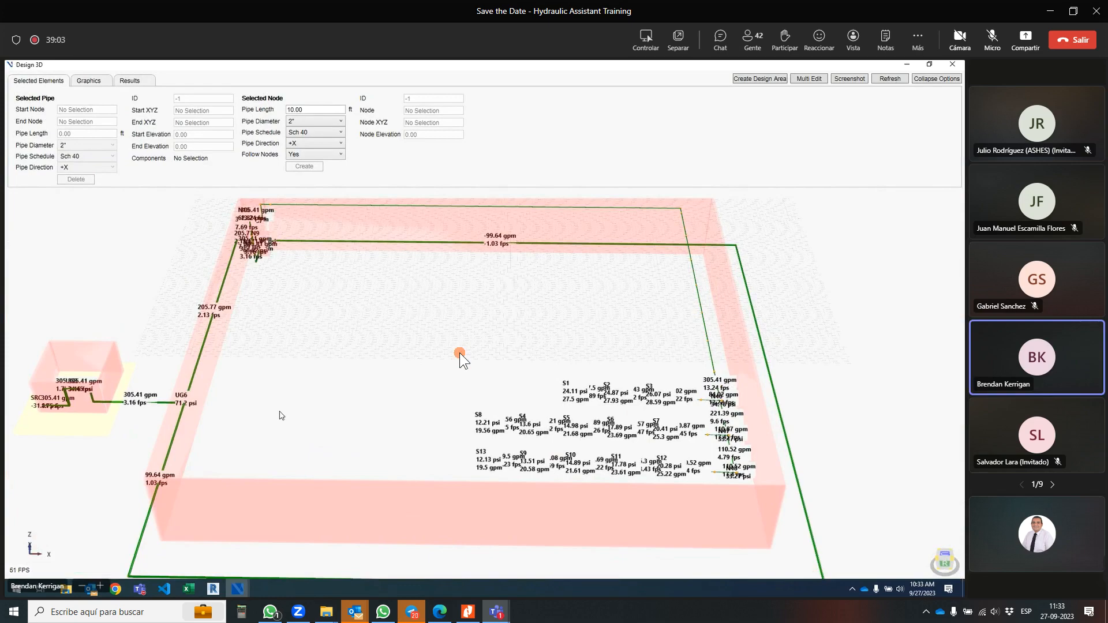
scroll(571, 457, up, 5)
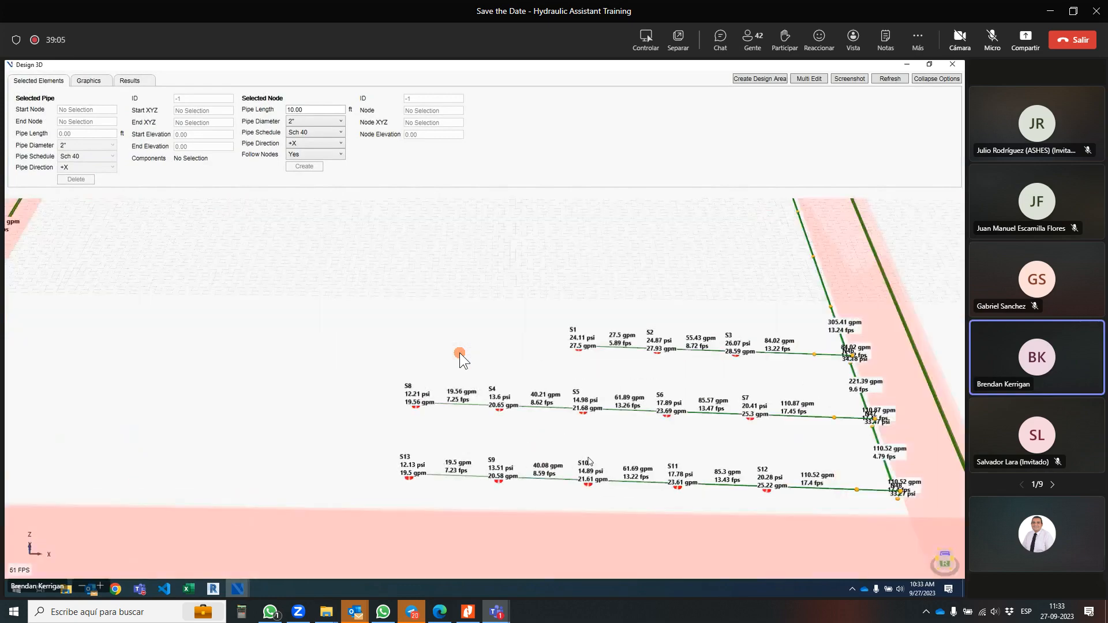
scroll(612, 308, up, 4)
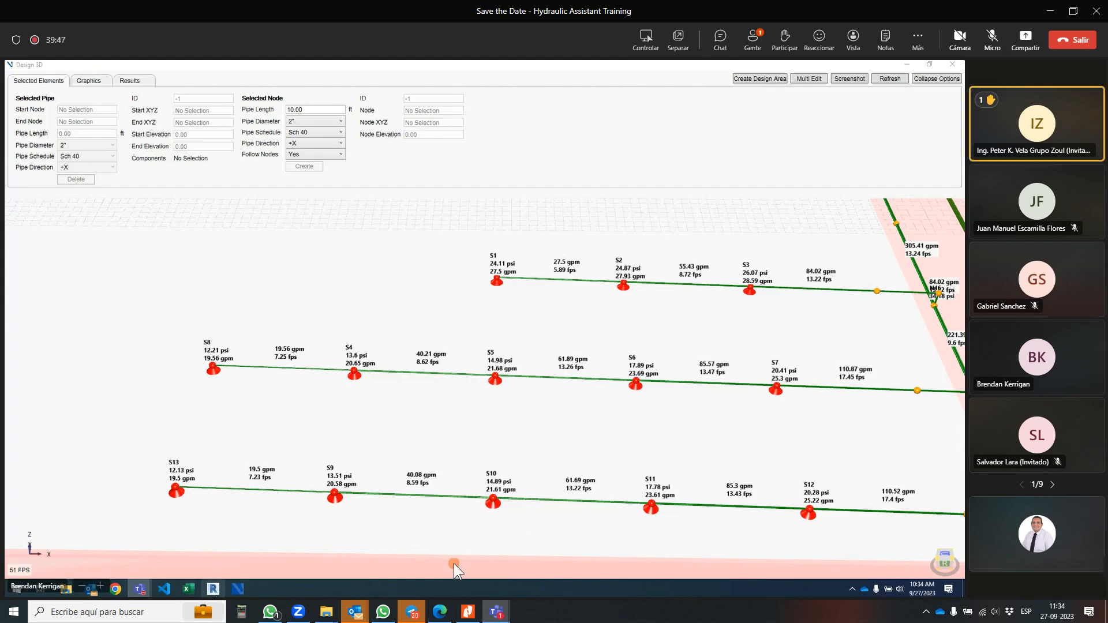
click(276, 616)
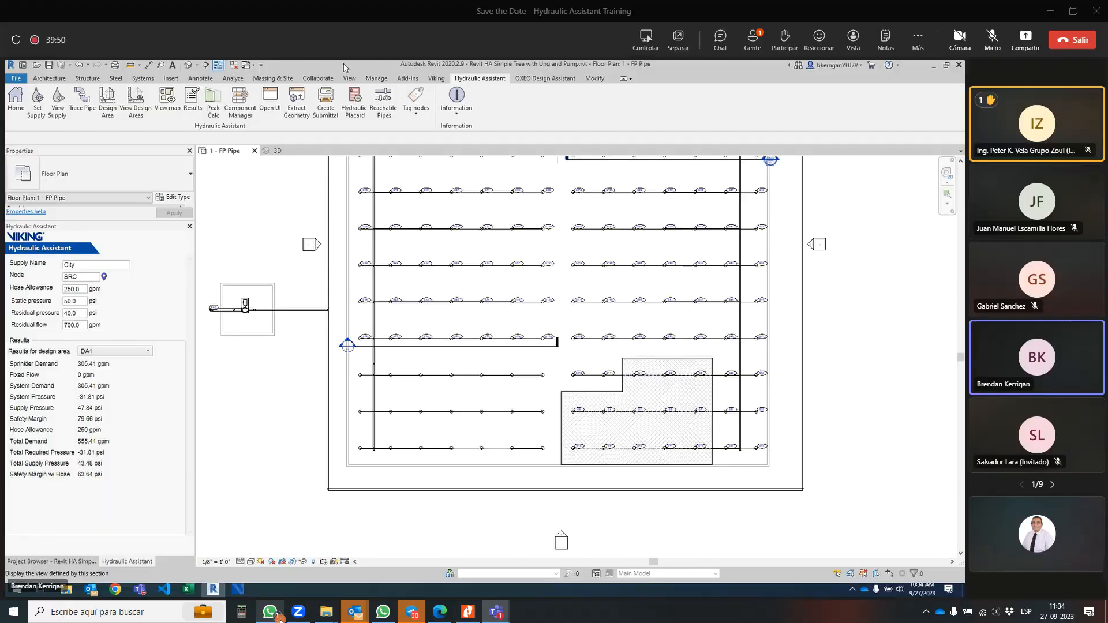
click(276, 615)
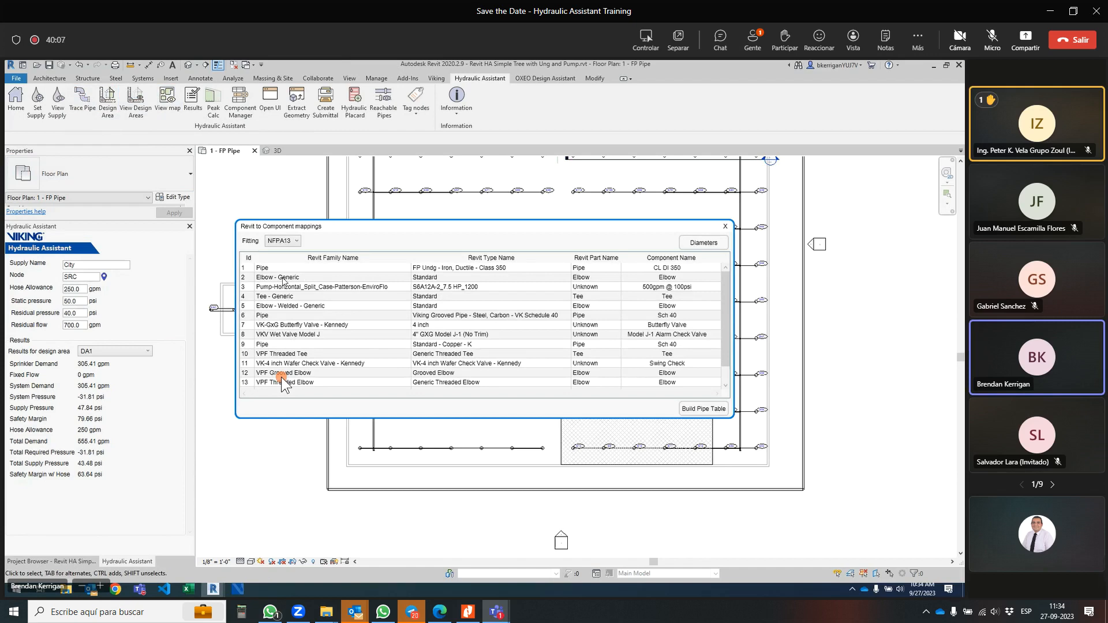
- Review the component choices available for the underground ductile iron pipe in the Revit to component mappings
click(674, 276)
click(673, 316)
click(673, 318)
click(658, 269)
click(662, 271)
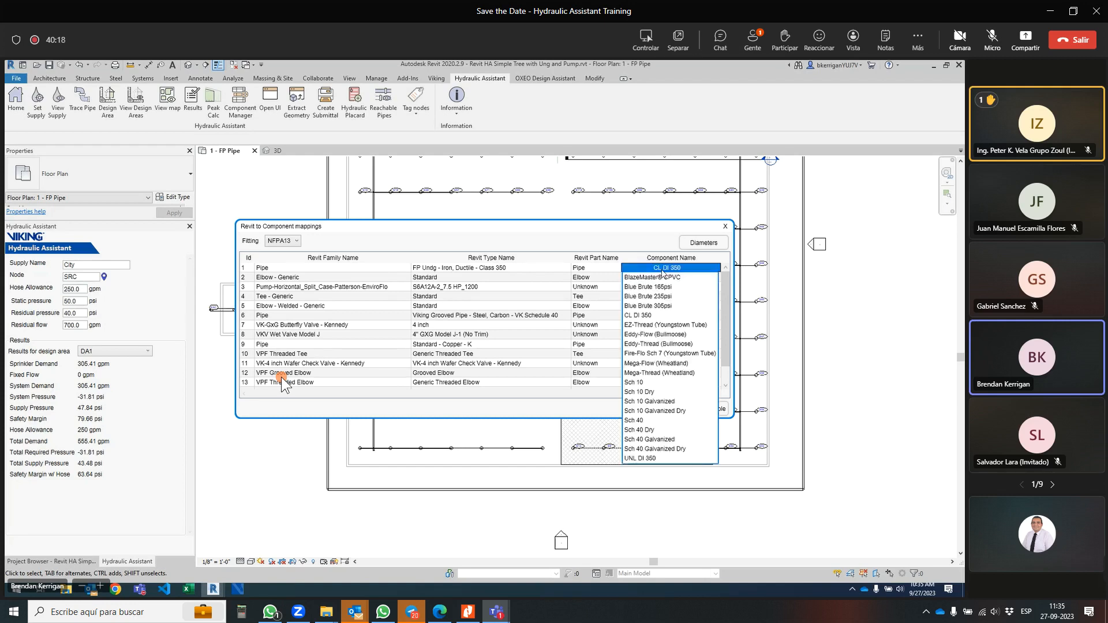
click(662, 306)
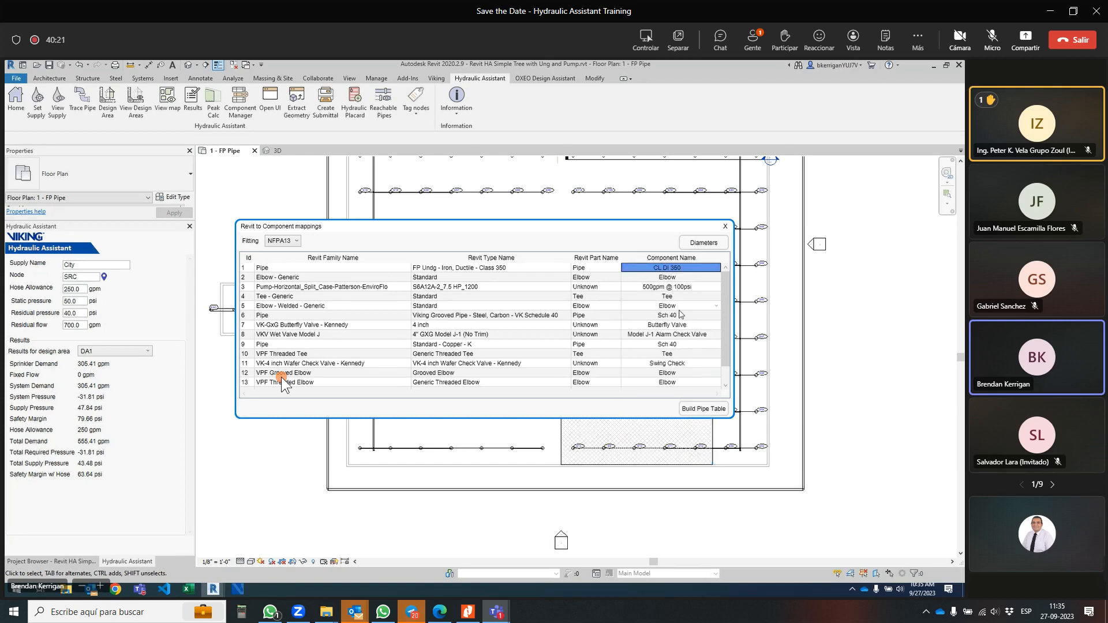
- Review the component choices for the VKV Wet Valve Model J mapping and close the mappings without building the pipe table
scroll(682, 333, down, 1)
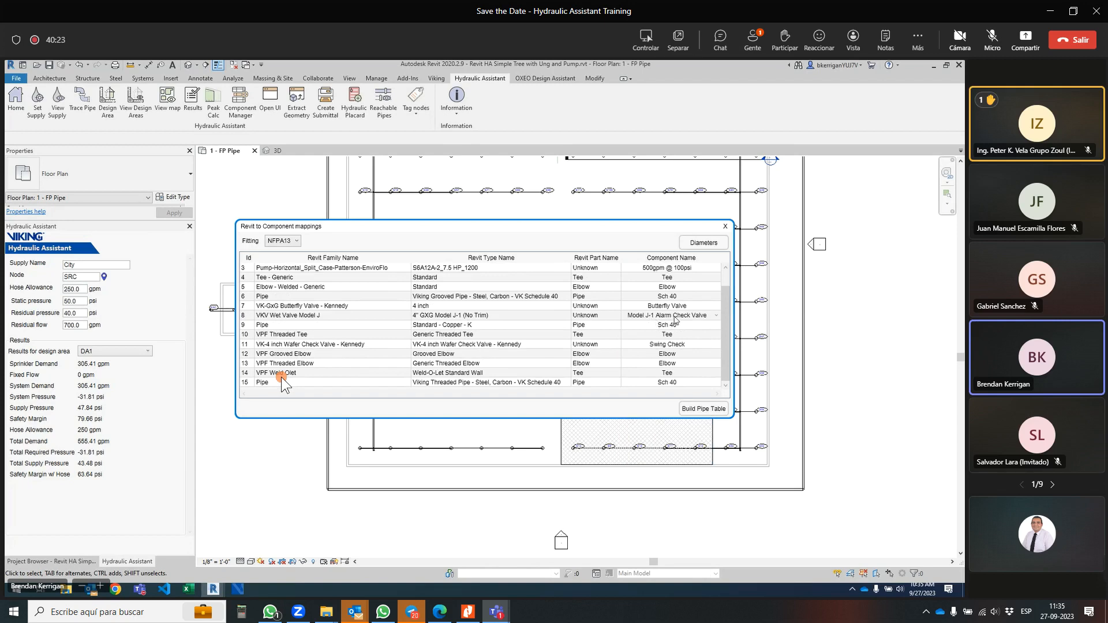
click(675, 318)
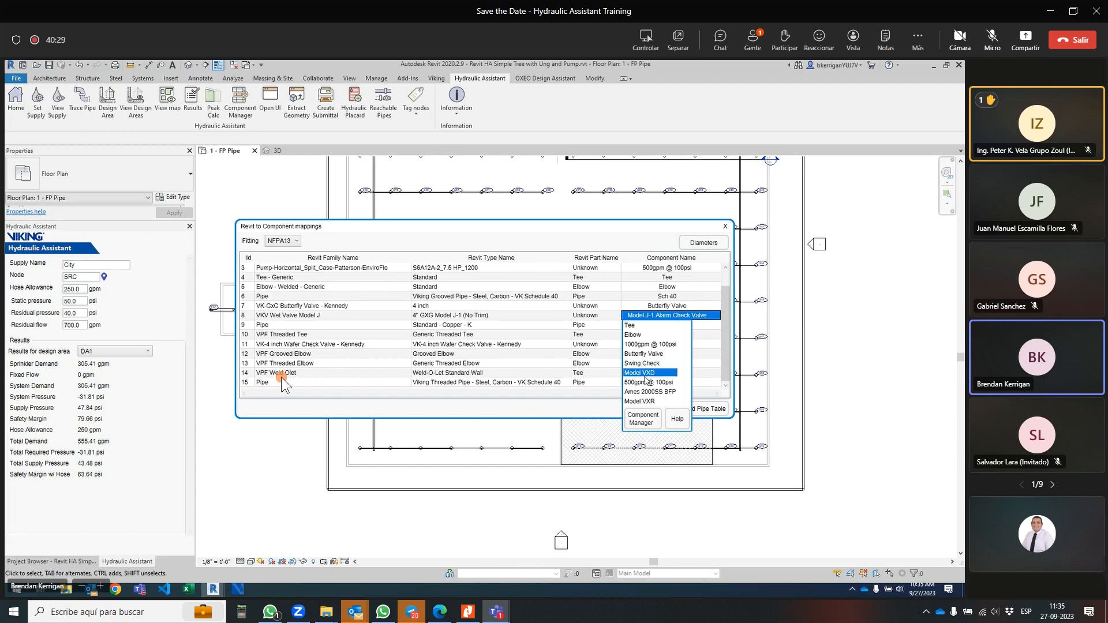
click(645, 374)
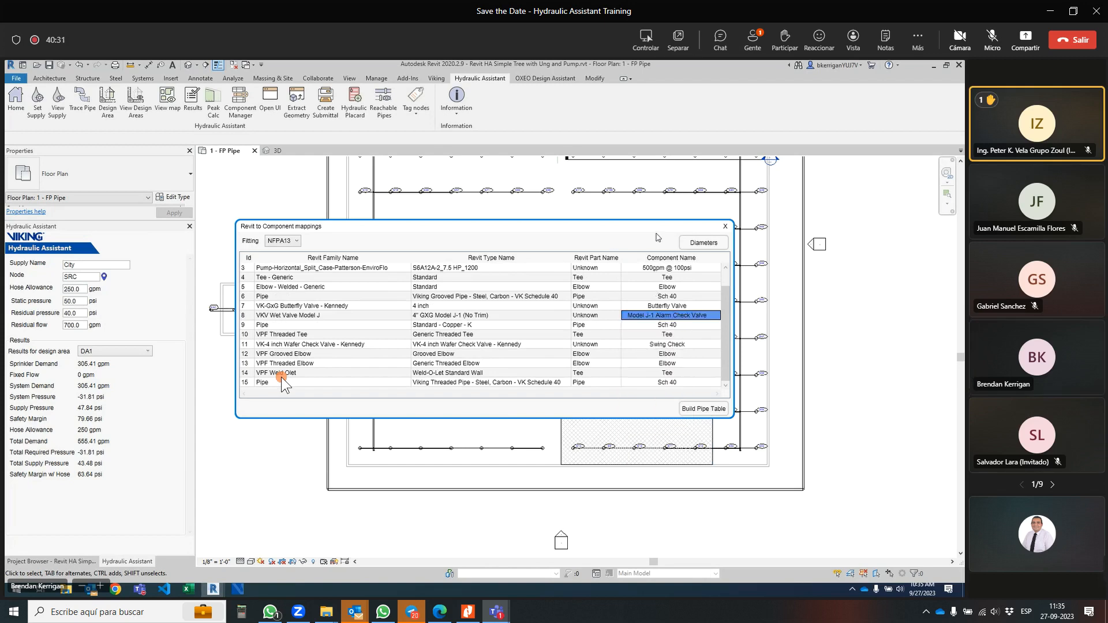
click(725, 226)
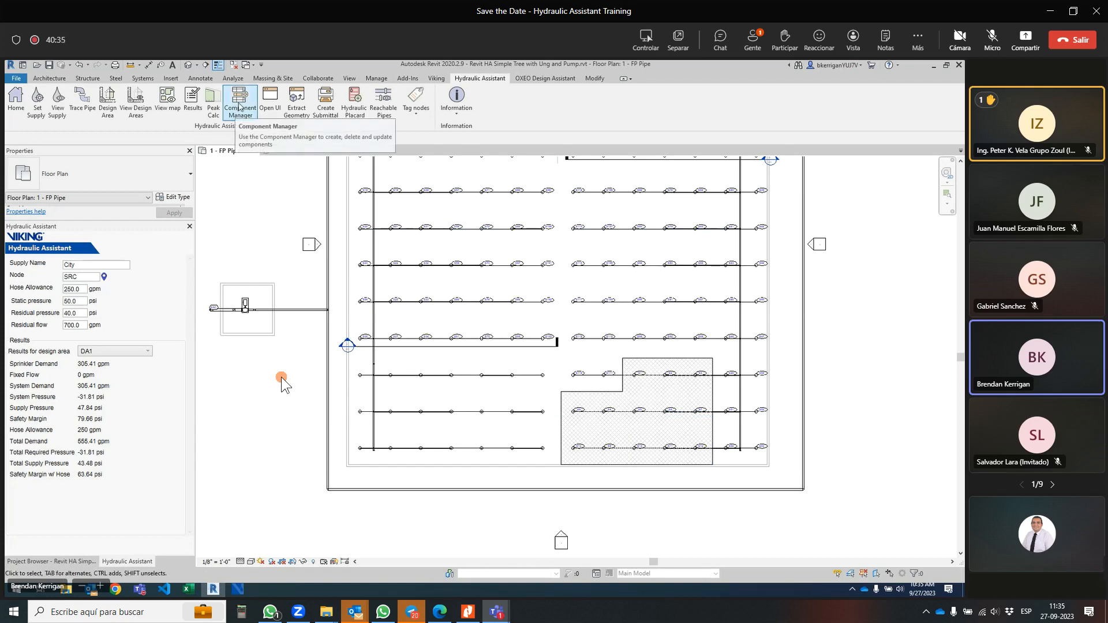
- Open the Component Manager and examine the Ames 2000SS BFP backflow preventer's pressure loss curves for the 4 and 6 inch sizes
click(239, 106)
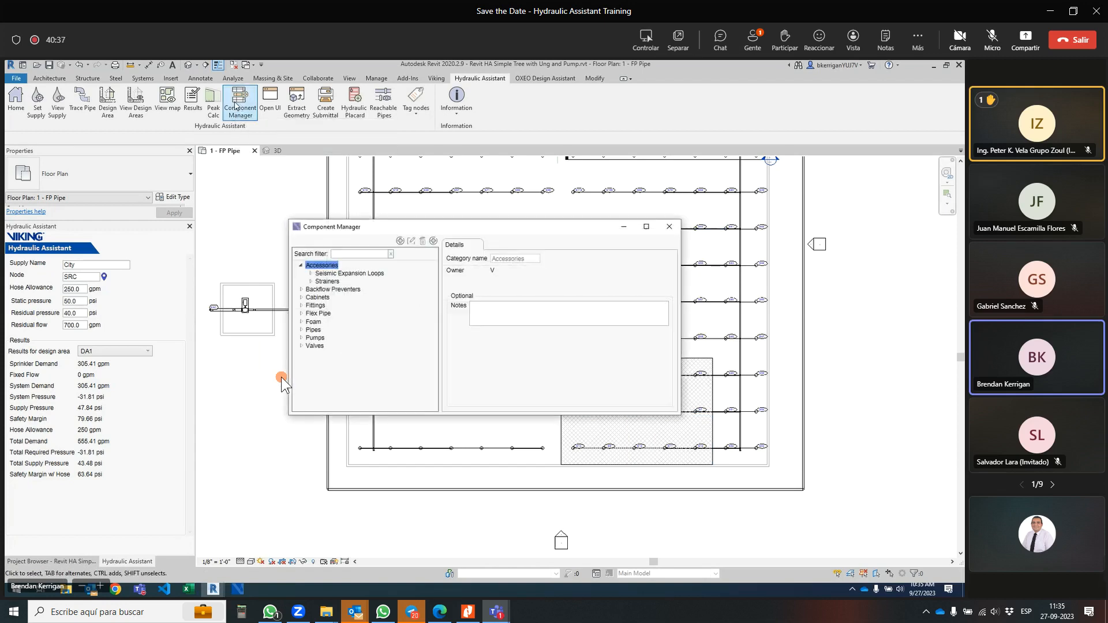
click(646, 226)
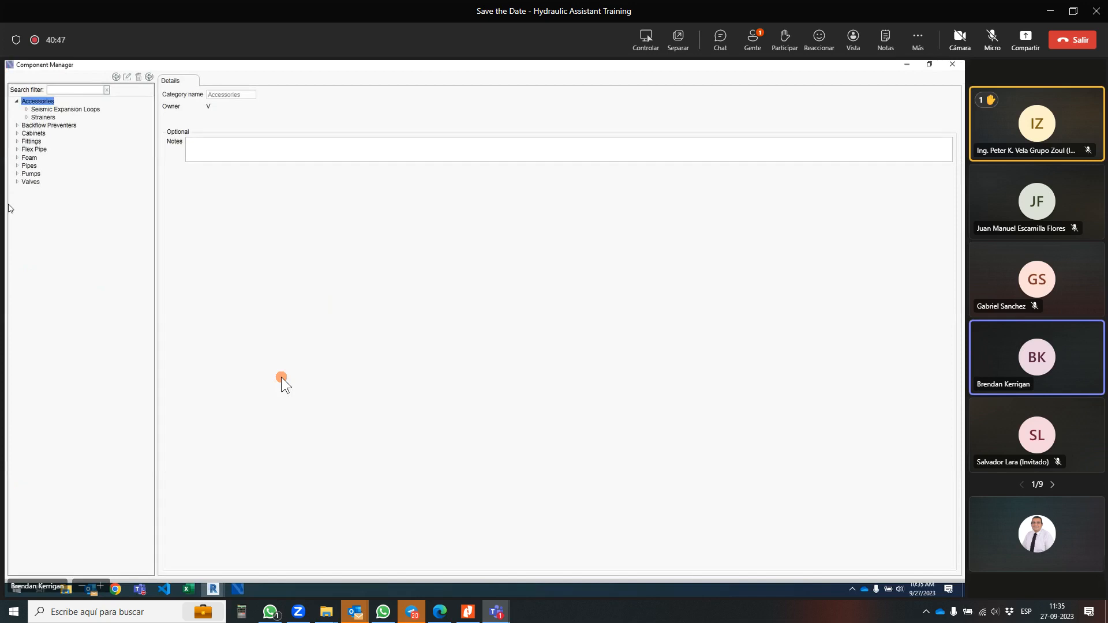
click(17, 126)
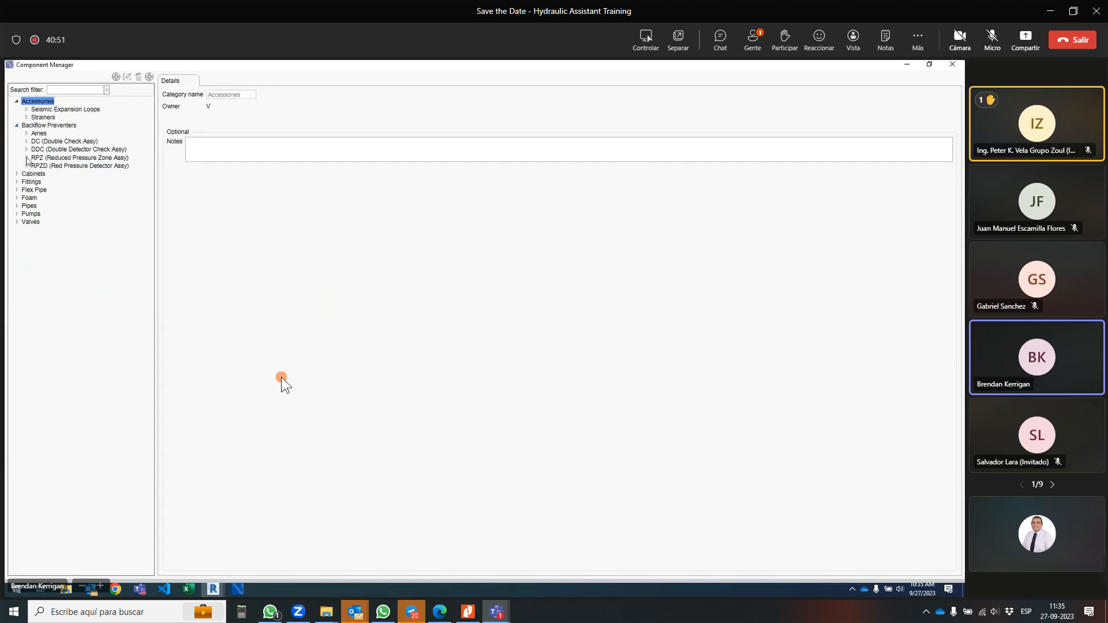
click(27, 134)
click(48, 143)
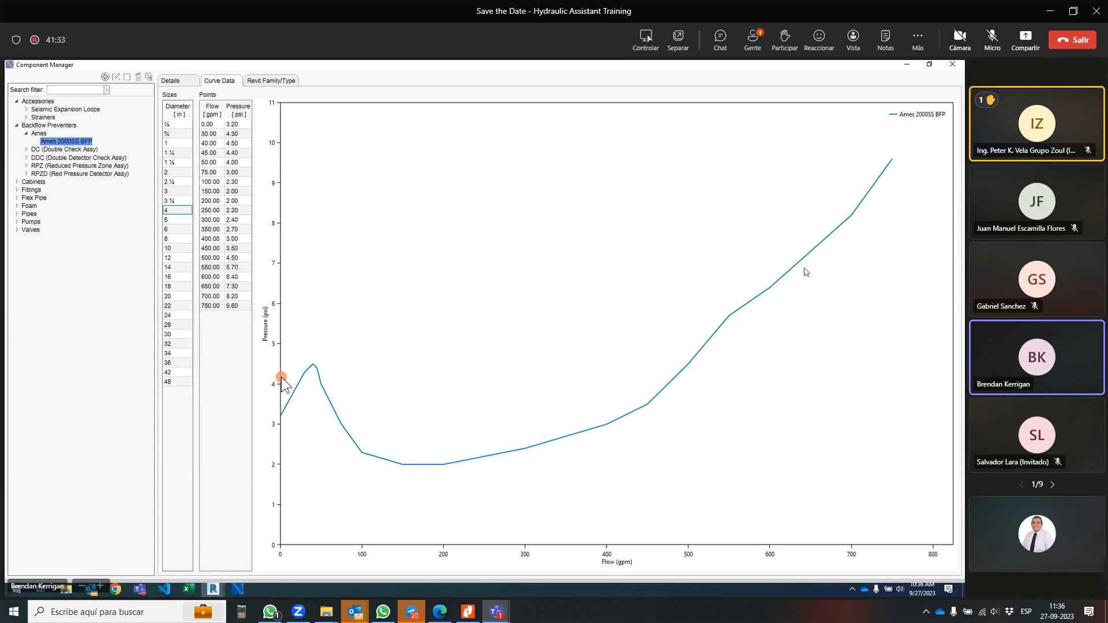
click(167, 229)
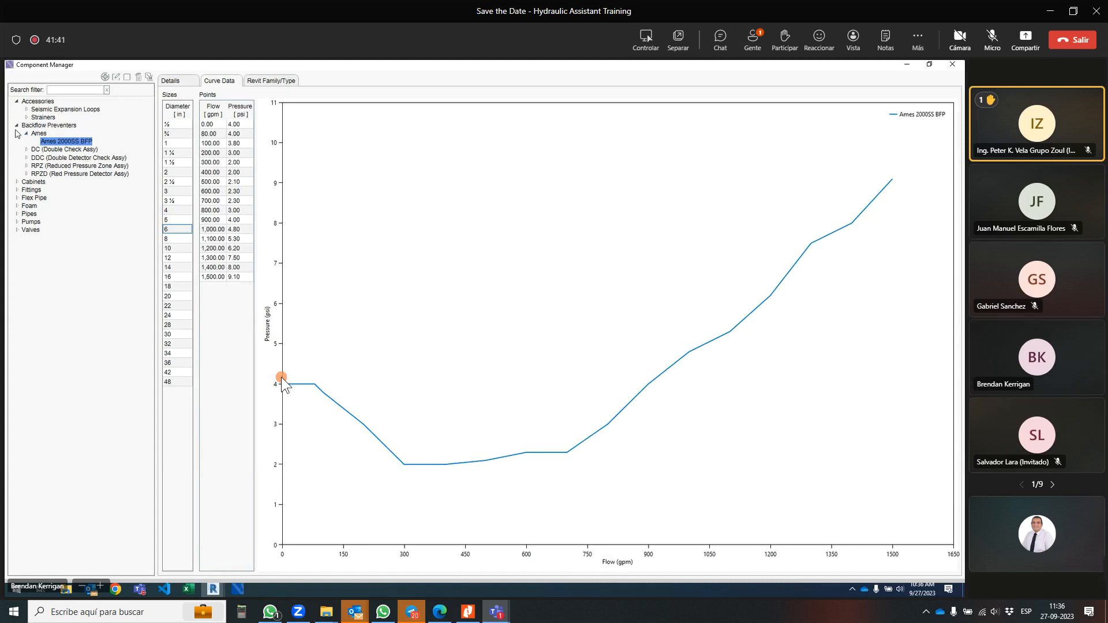
- Examine the NFPA13 Elbow fitting's equivalent length data by diameter and its component details
click(17, 125)
click(17, 142)
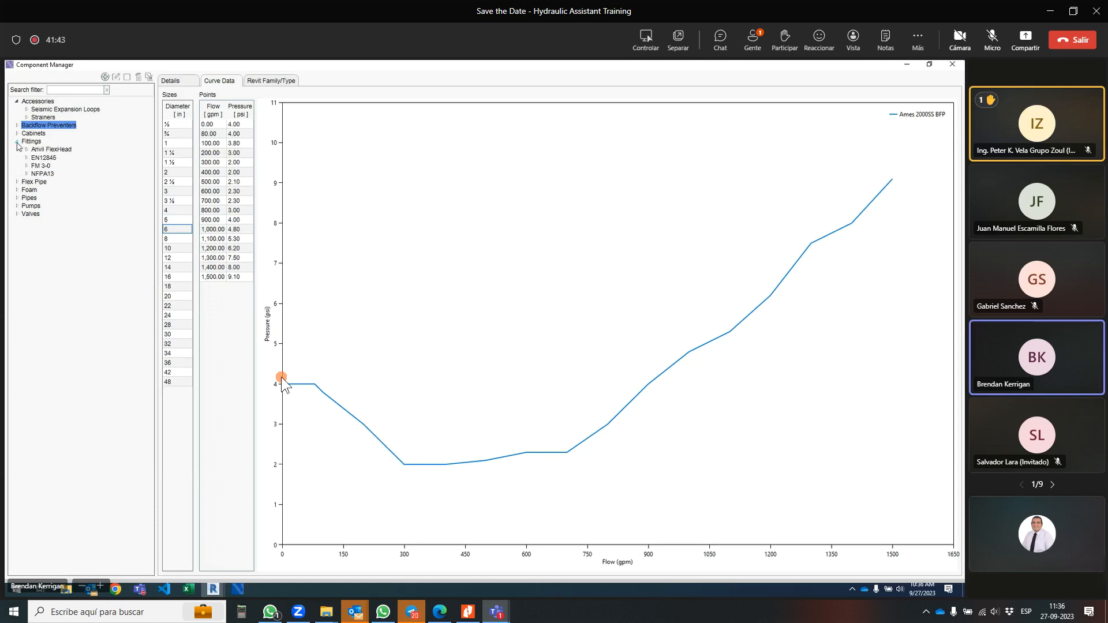
click(26, 174)
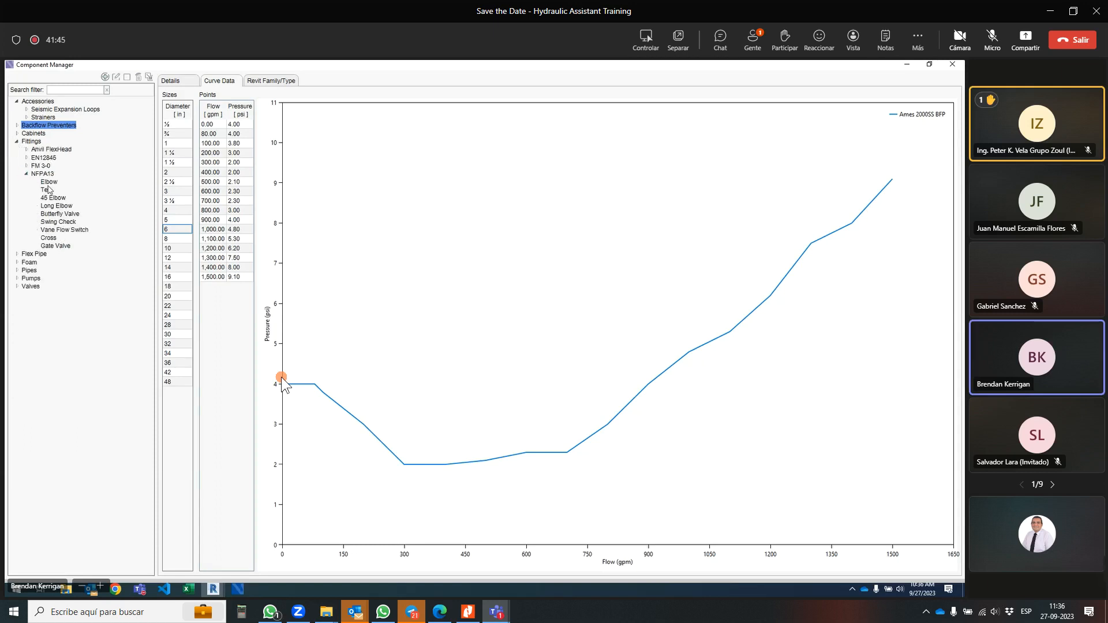
click(49, 182)
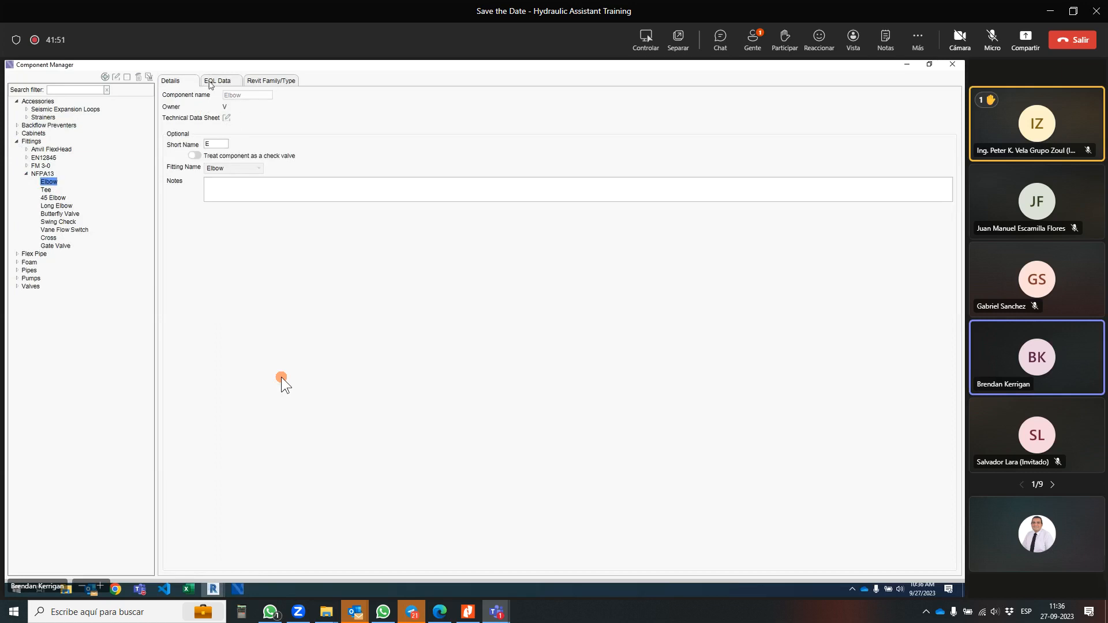
click(209, 83)
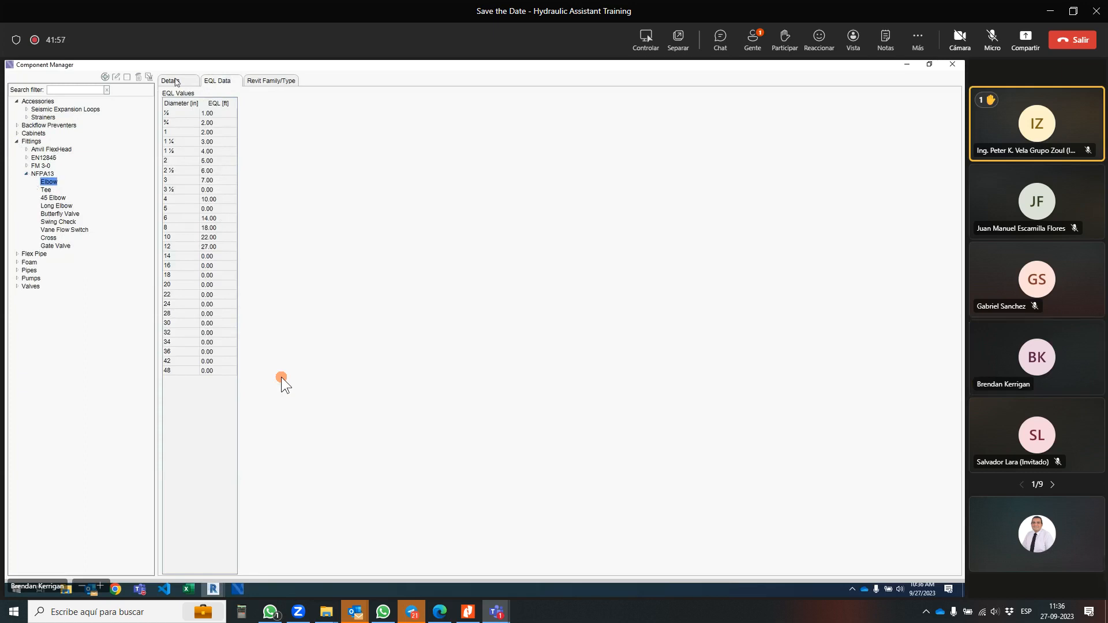
click(175, 82)
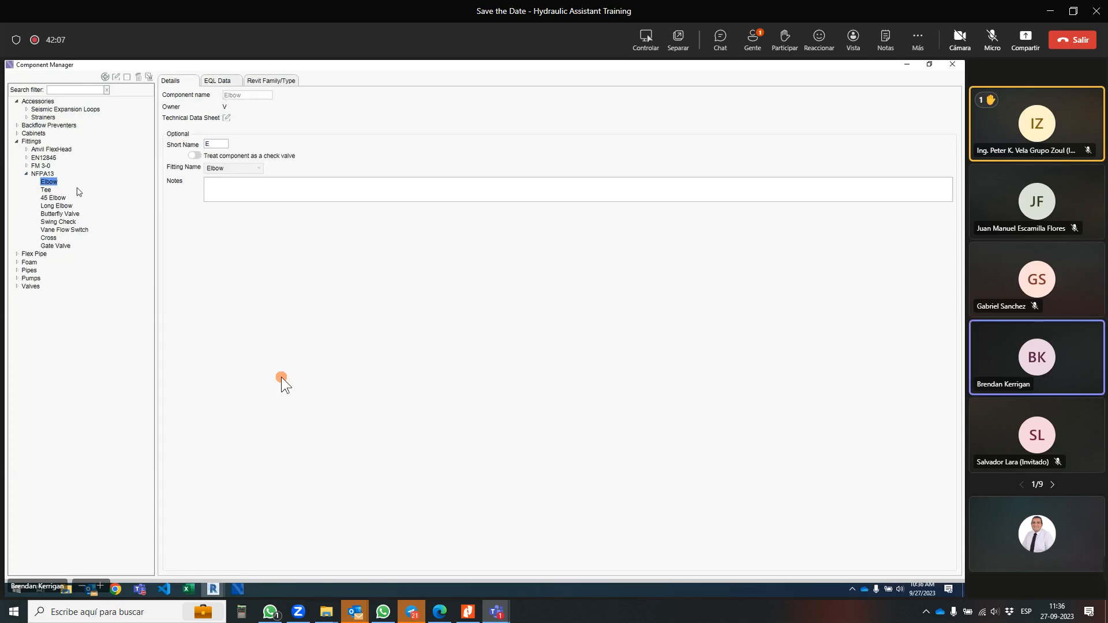
- Add a new component named Custom Elbow to the NFPA13 fittings and select it
click(43, 174)
right_click(44, 176)
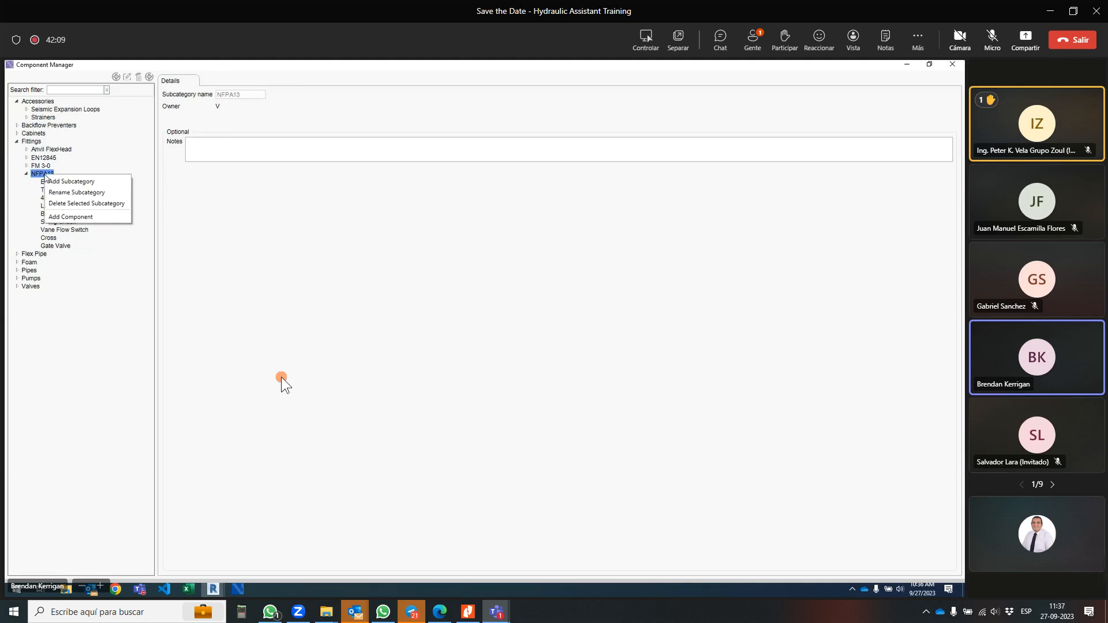
click(71, 217)
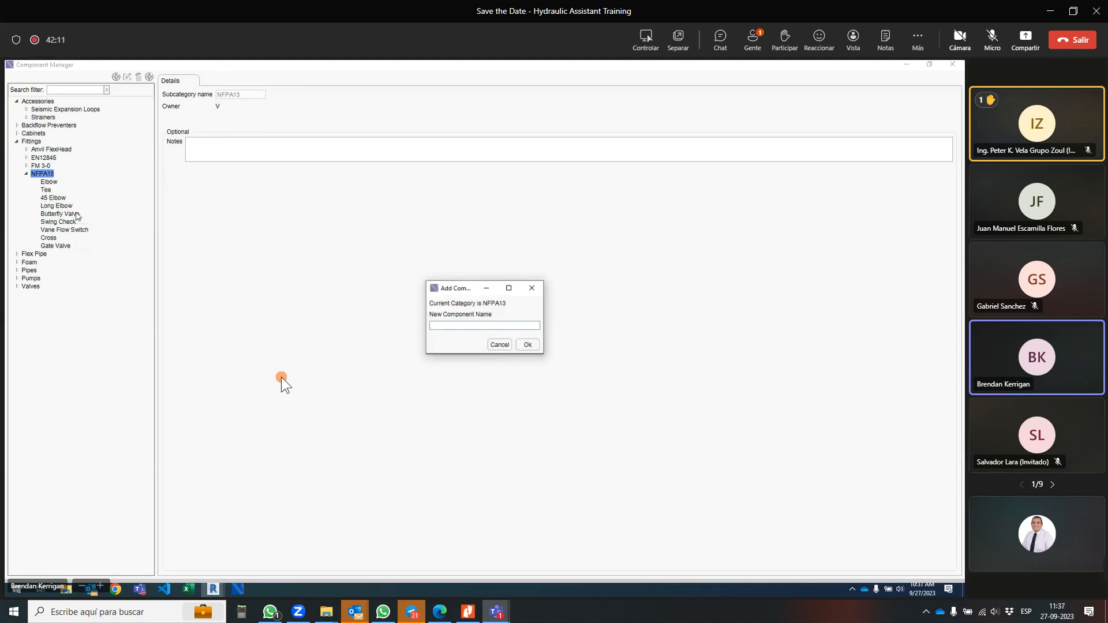
text(Custom Elbow)
click(528, 345)
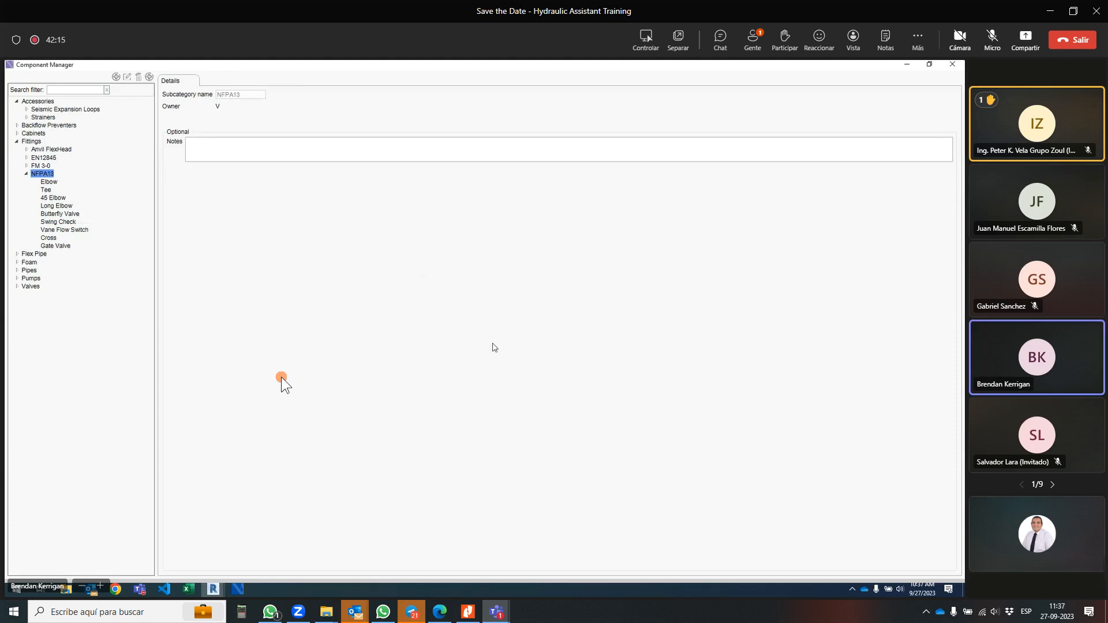
click(66, 238)
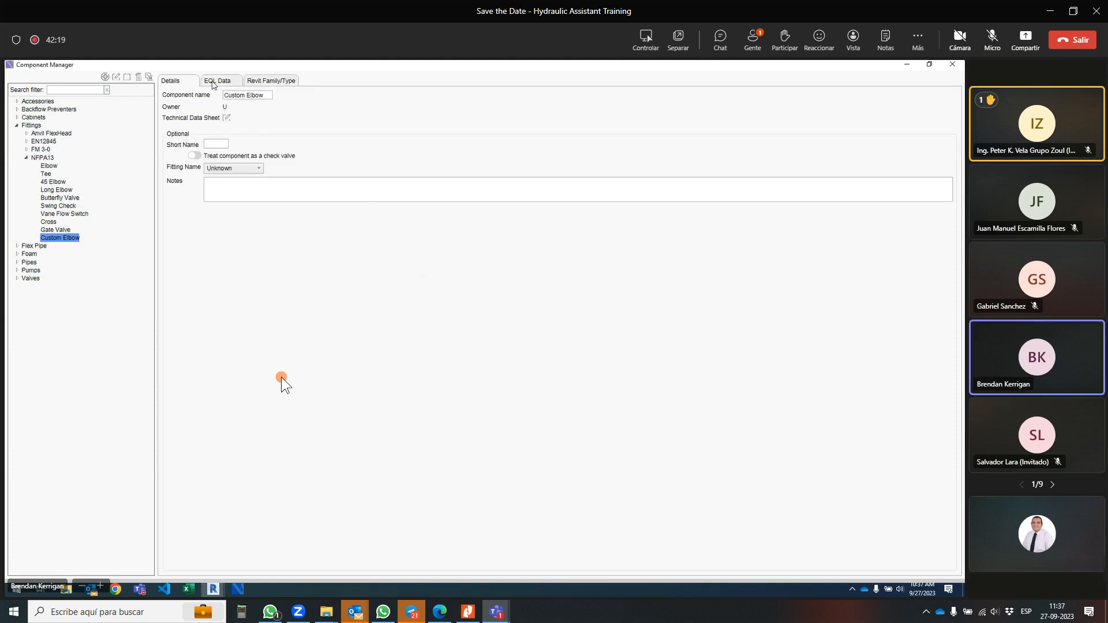
- Set the Custom Elbow's equivalent lengths to 2 ft for 2 in, 3 ft for 3 in and 4 ft for 4 in diameter
click(217, 81)
click(225, 162)
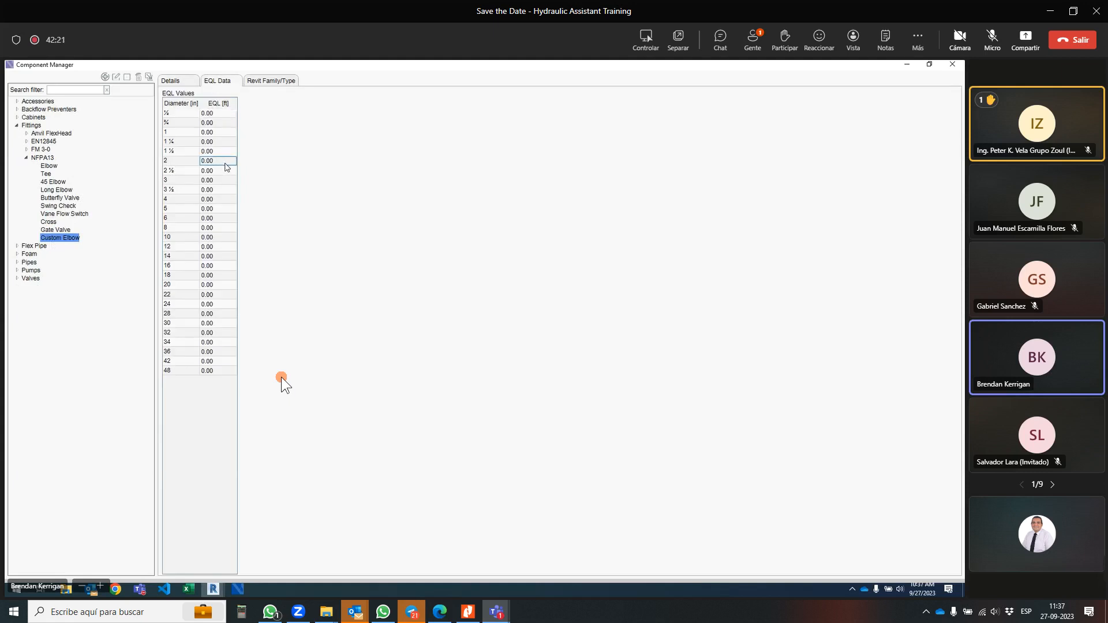
text(2)
click(224, 181)
text(3)
click(221, 199)
text(4)
click(217, 182)
- Examine the steel Sch 40 pipe's details and pipe data, and the NFPA 500gpm @ 100psi pump's details and curve
click(16, 125)
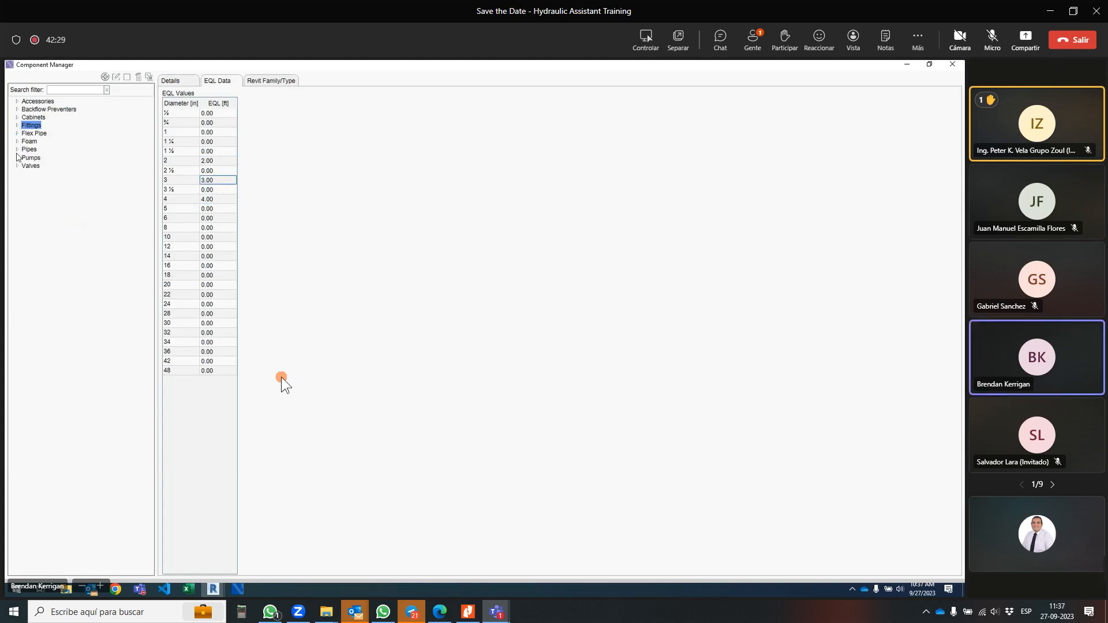
click(17, 150)
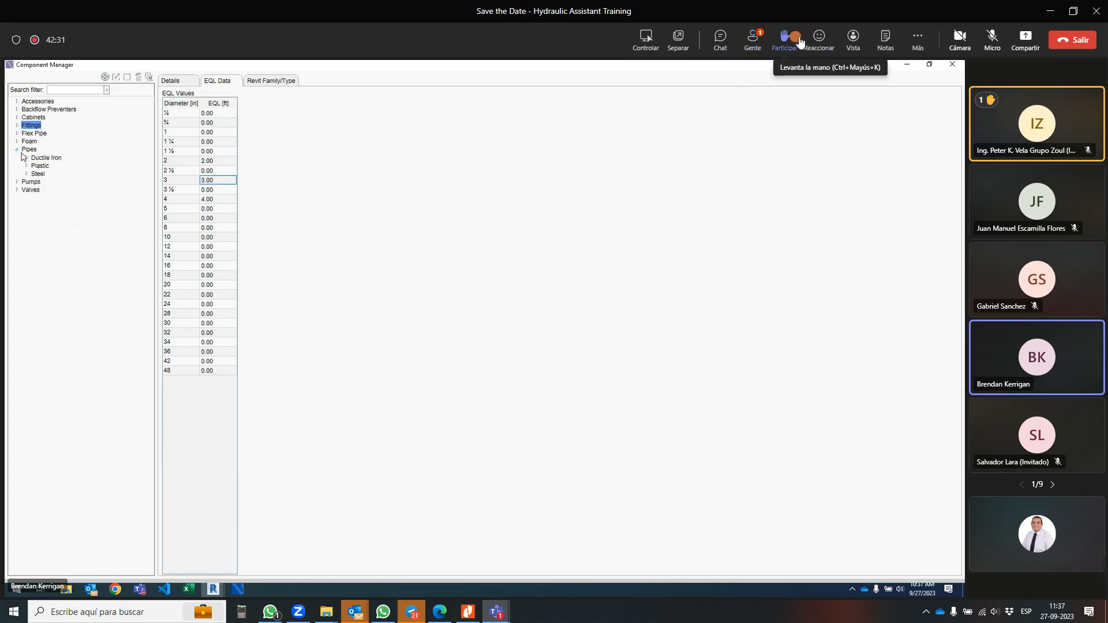
click(786, 40)
click(26, 173)
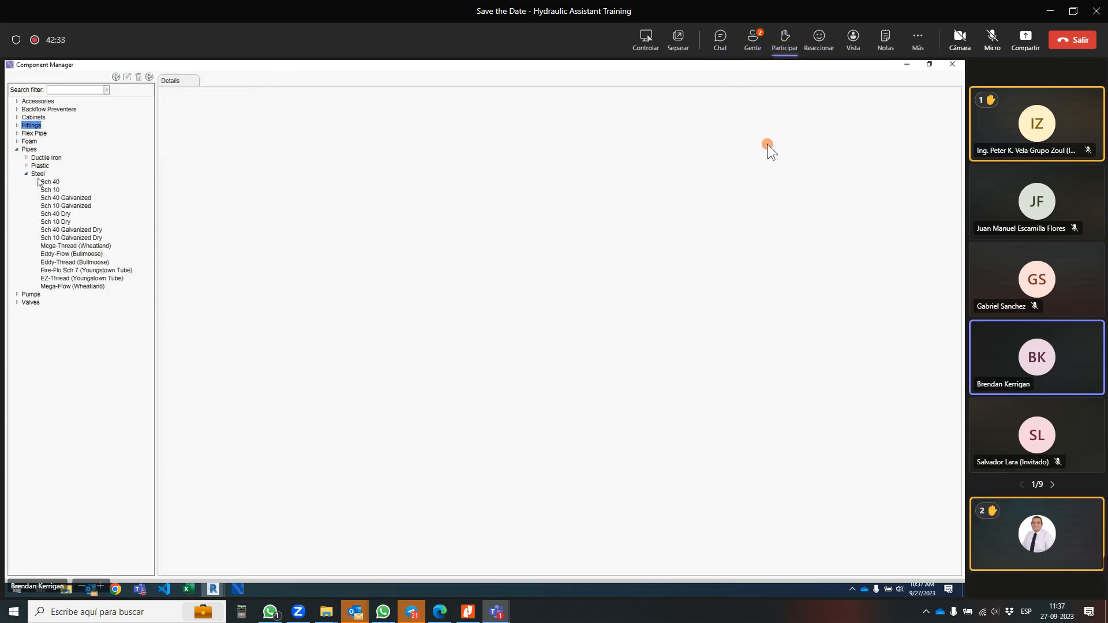
click(49, 181)
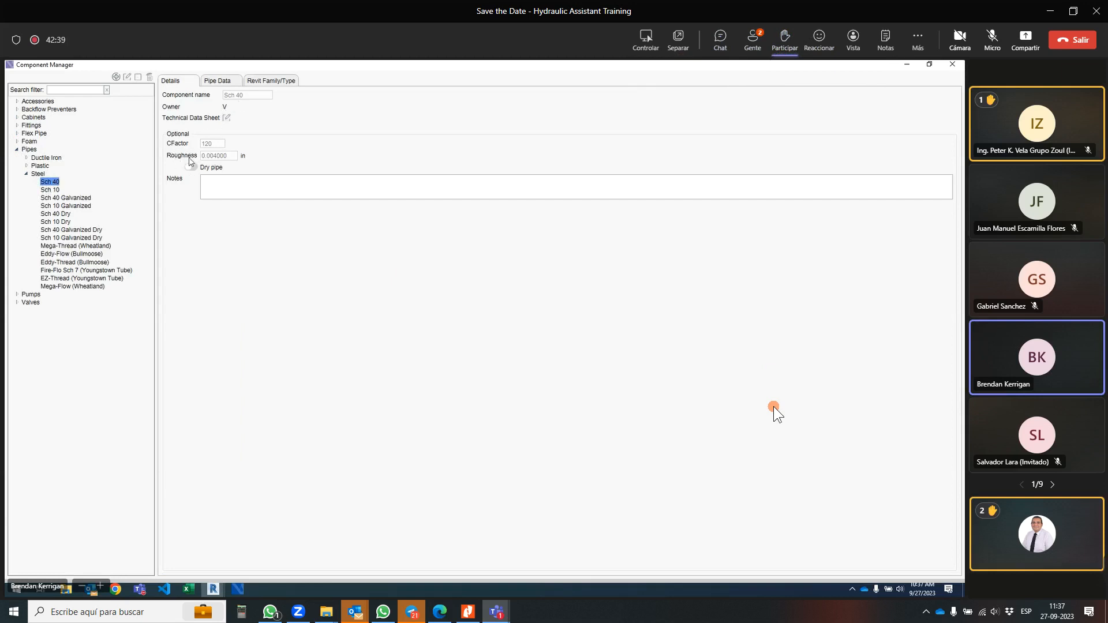
click(213, 84)
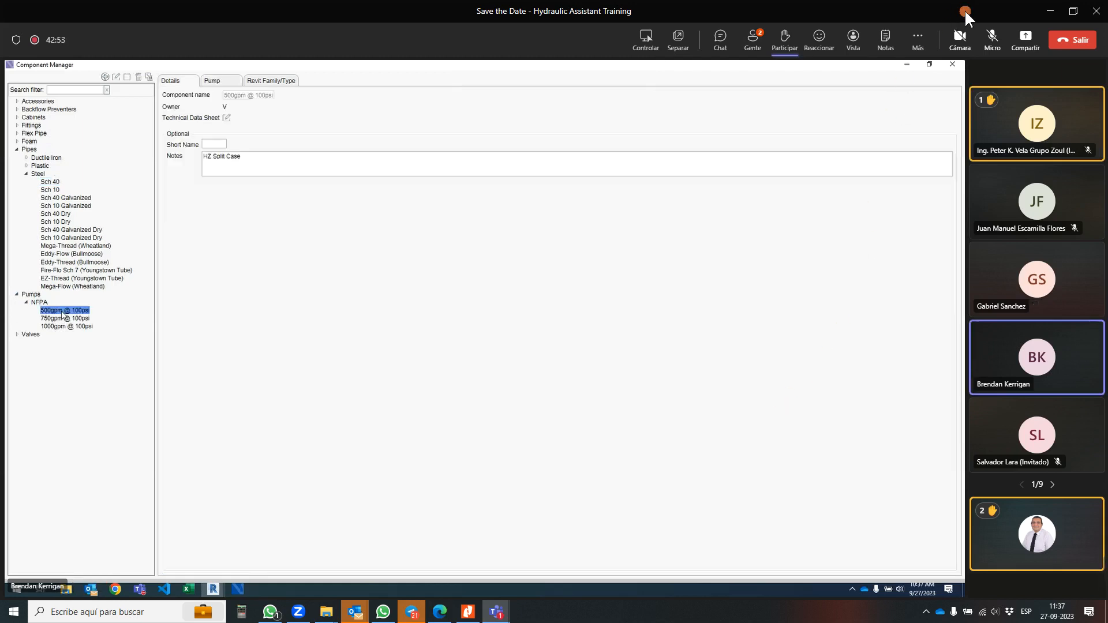
click(992, 39)
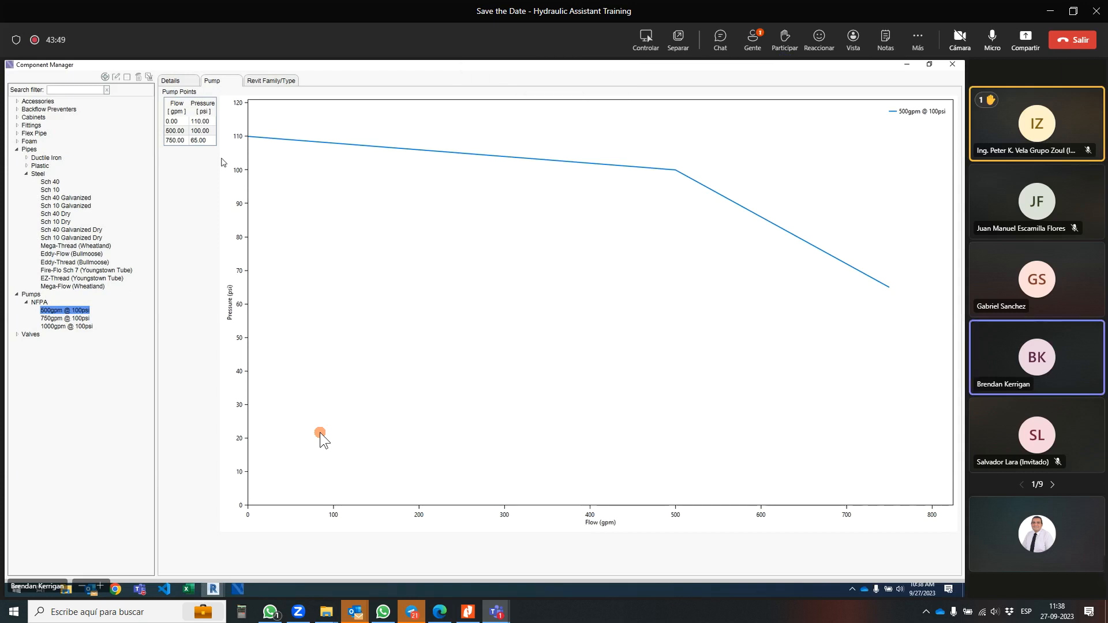
- Close the Component Manager and 3D view, and start a new project with one empty pipe section
click(952, 64)
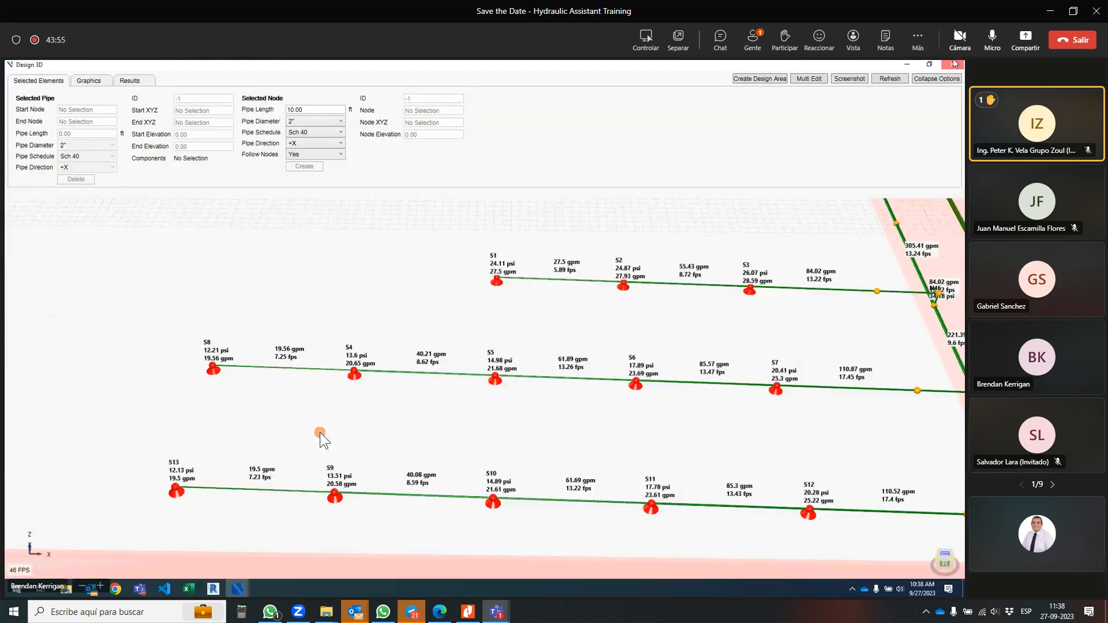
click(953, 64)
click(24, 114)
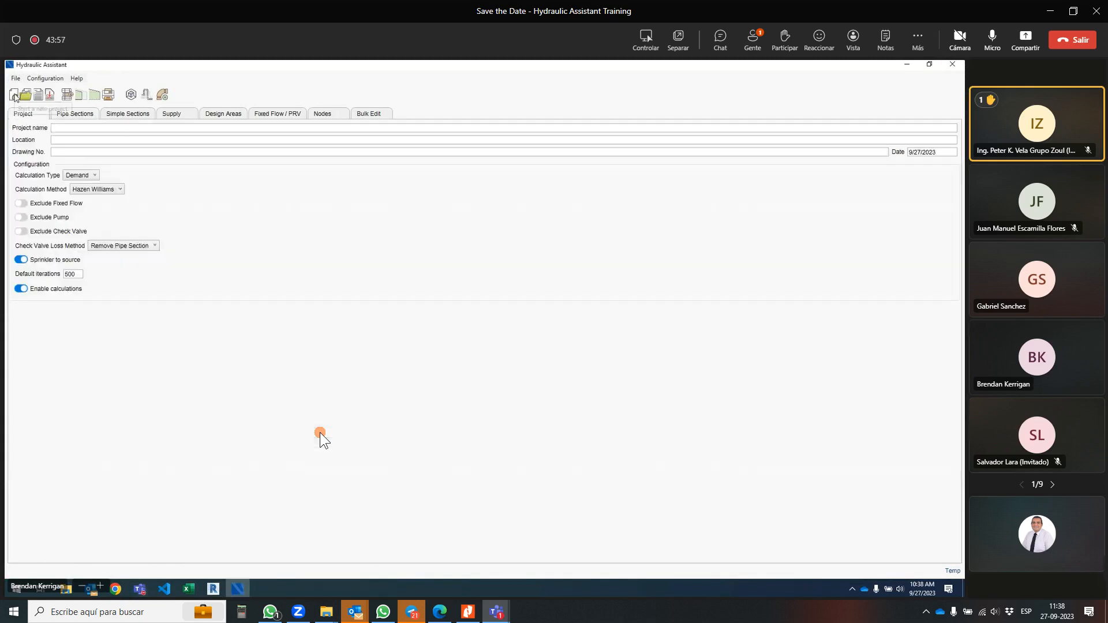
click(73, 114)
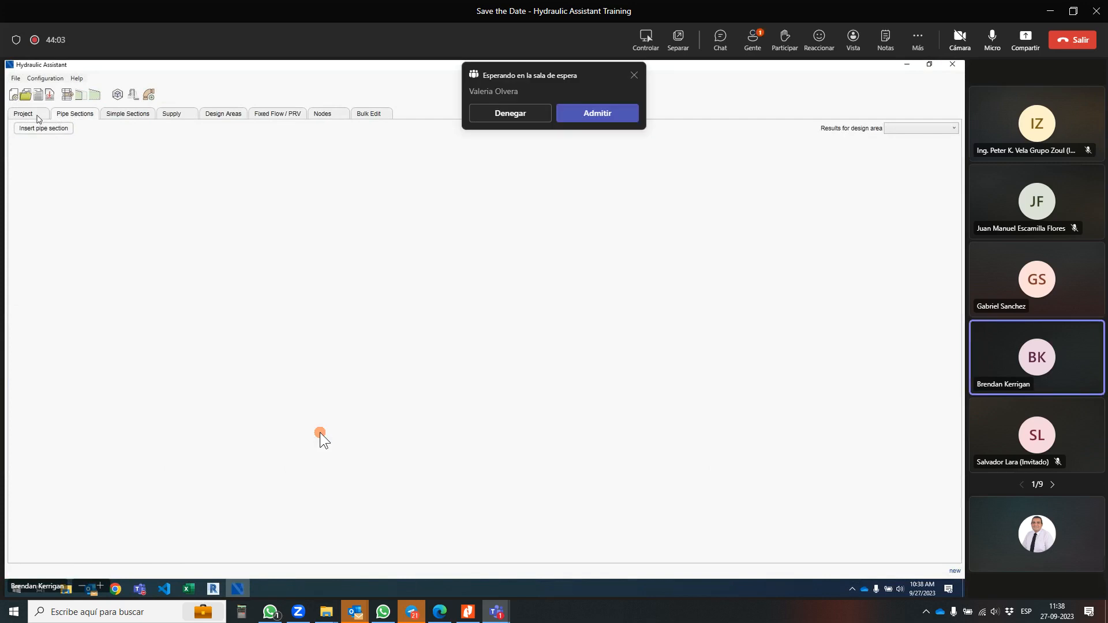
click(43, 128)
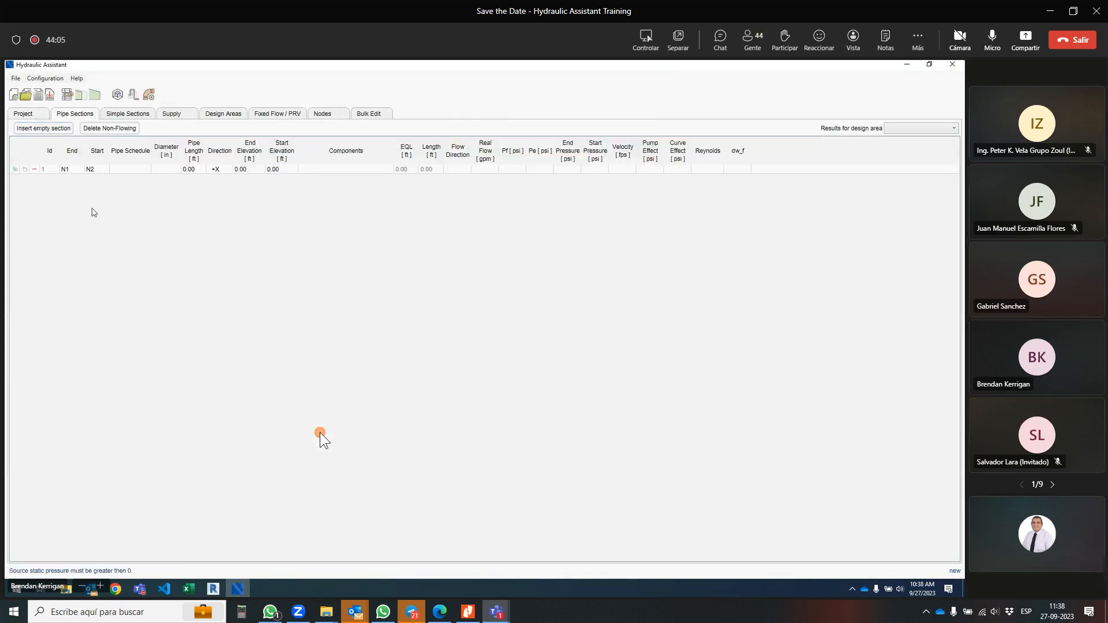
click(100, 171)
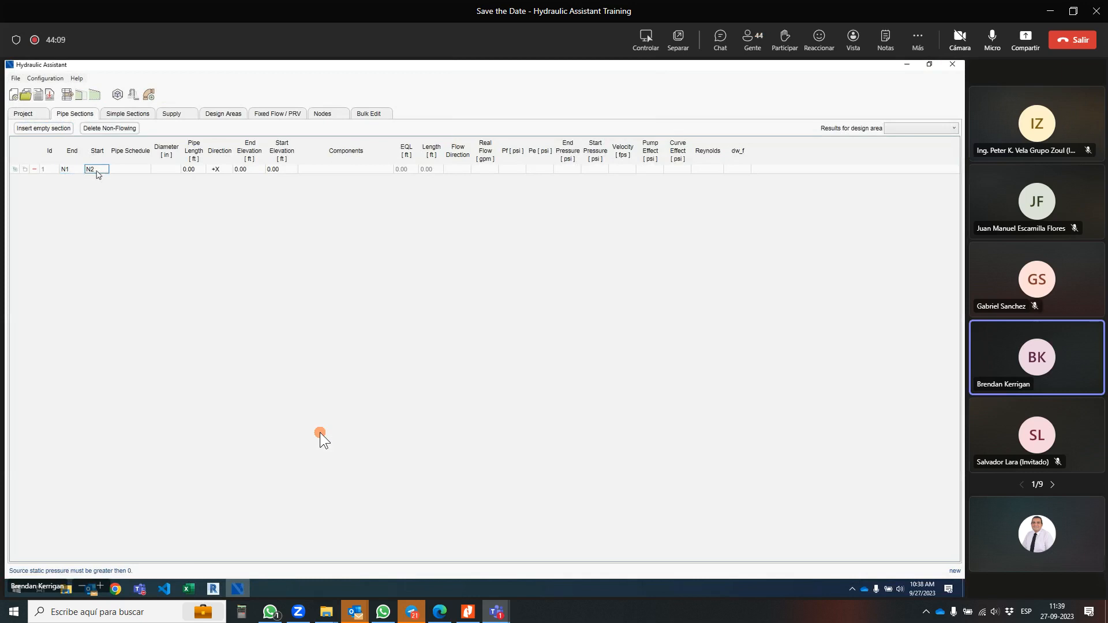
- Turn off Sprinkler to source for the project and check the node column order in the pipe sections table
click(33, 116)
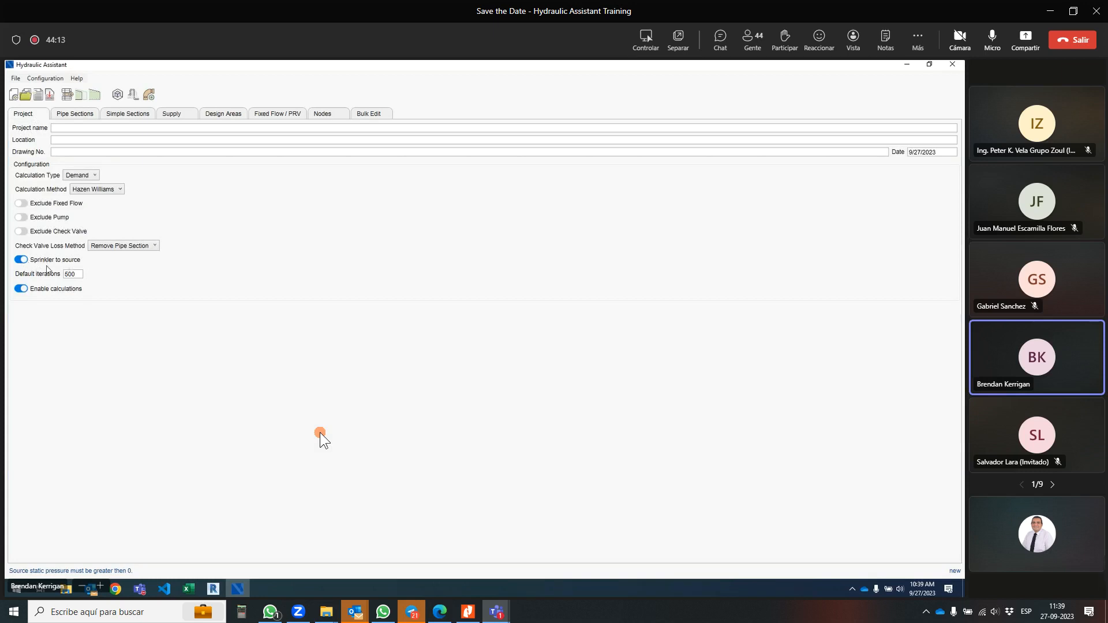
click(22, 260)
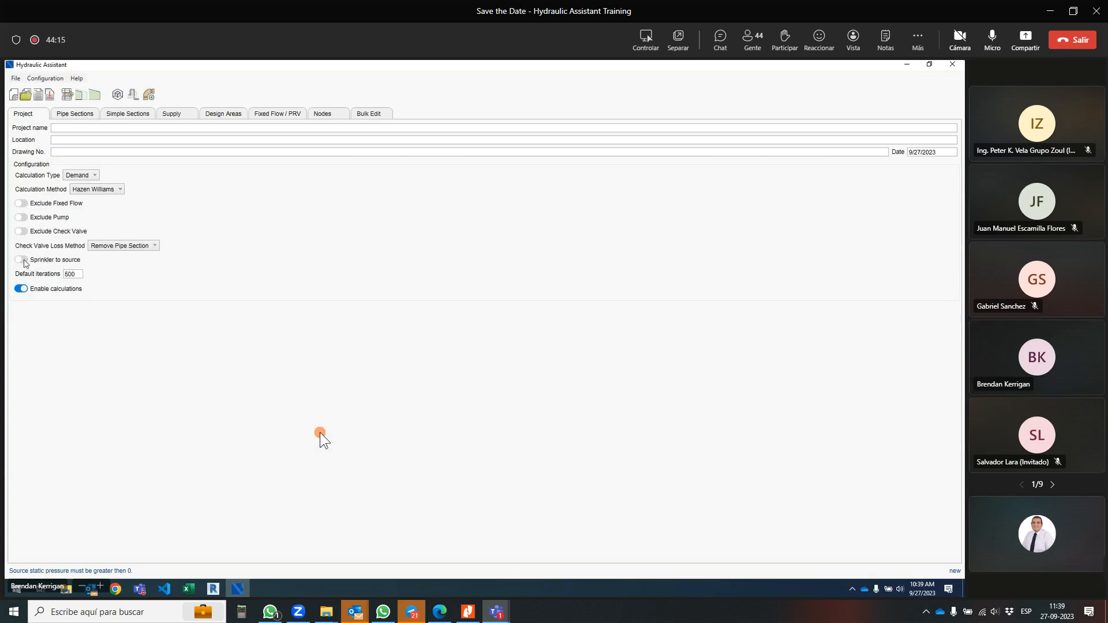
click(75, 115)
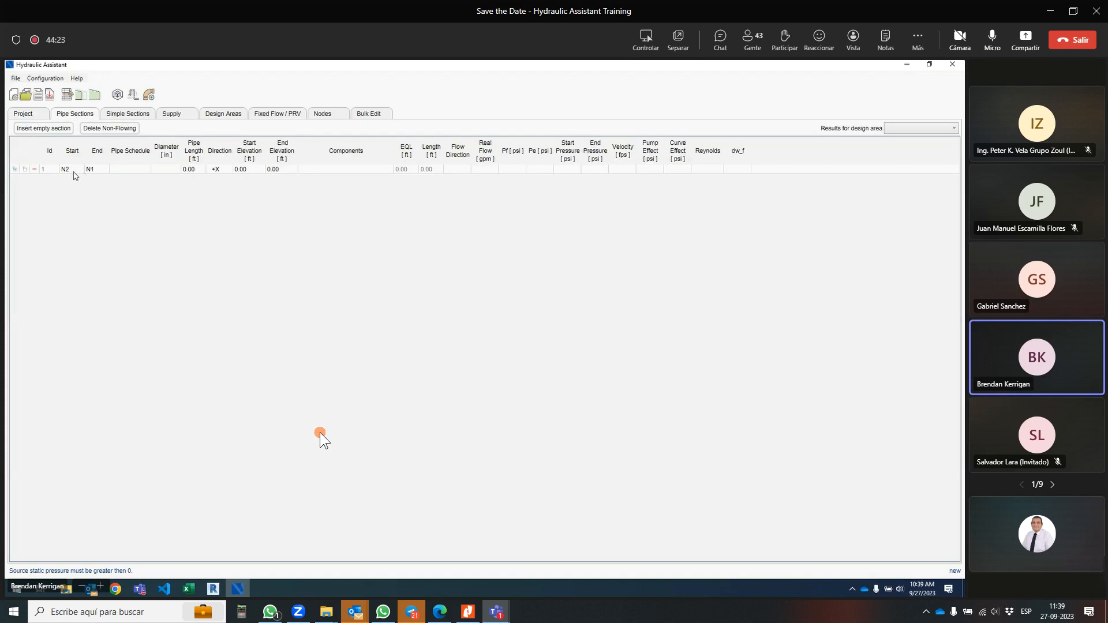
- Switch the Sprinkler to source default off and back on in the program configuration, then close it
click(49, 80)
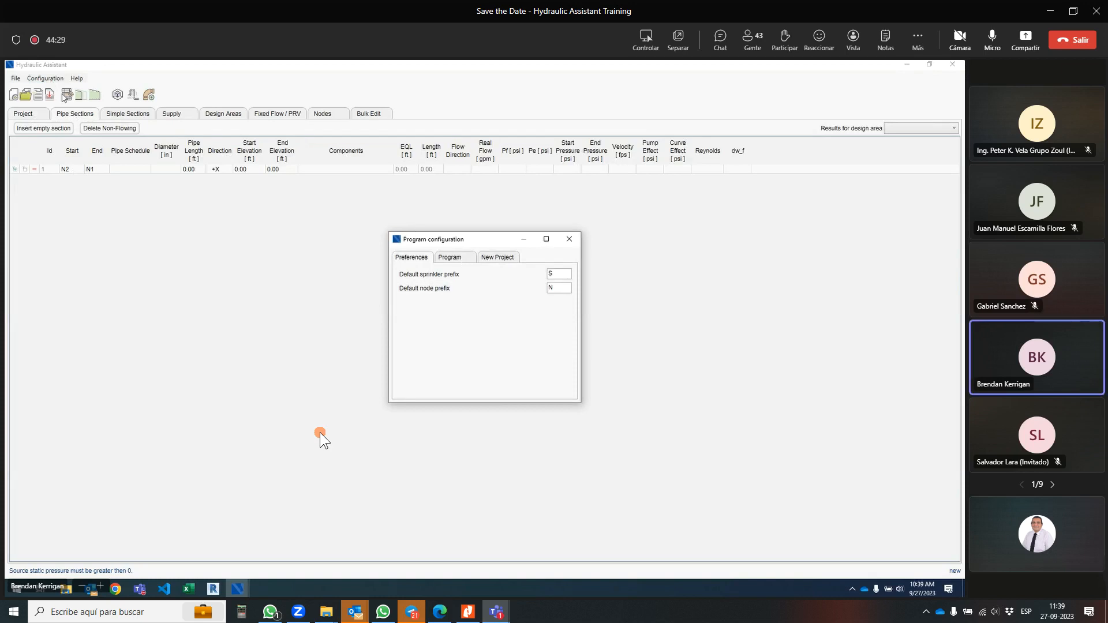
click(456, 263)
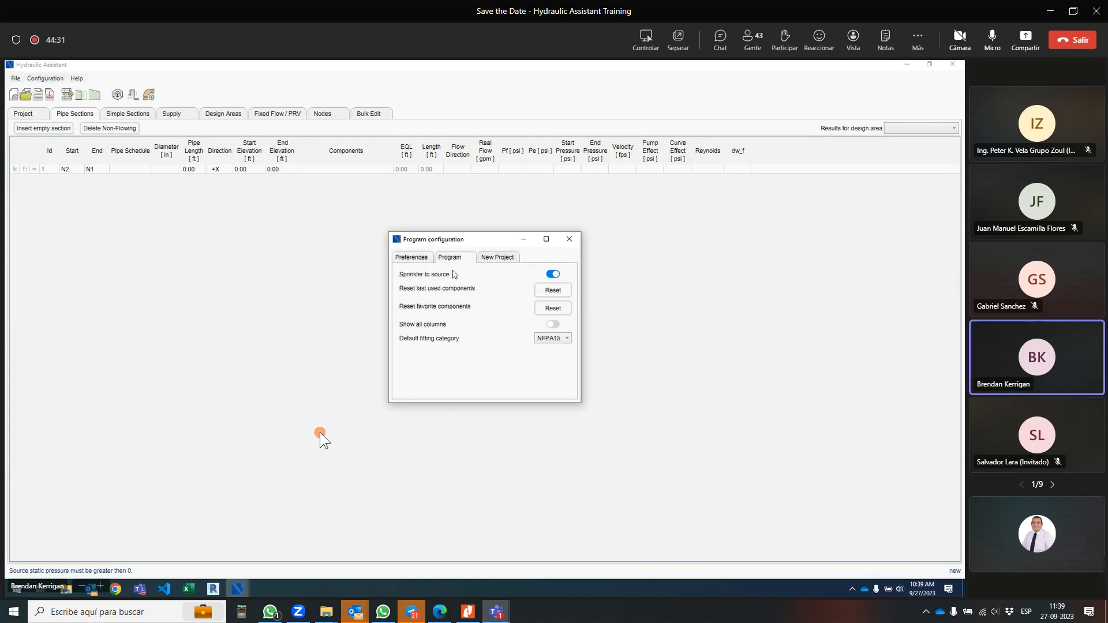
click(553, 276)
click(553, 275)
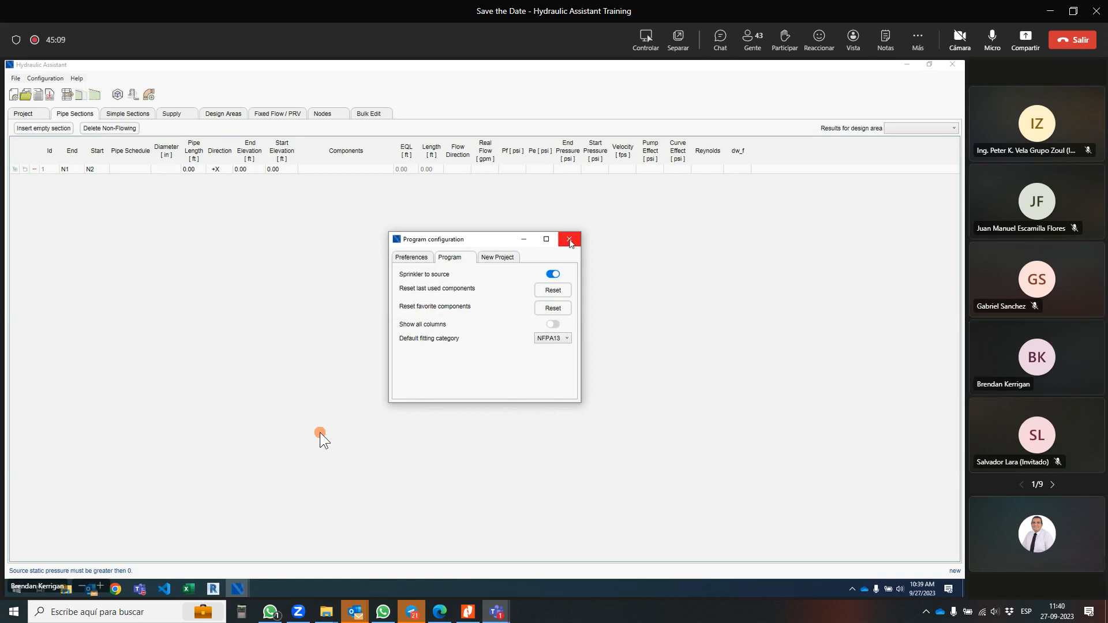
click(570, 241)
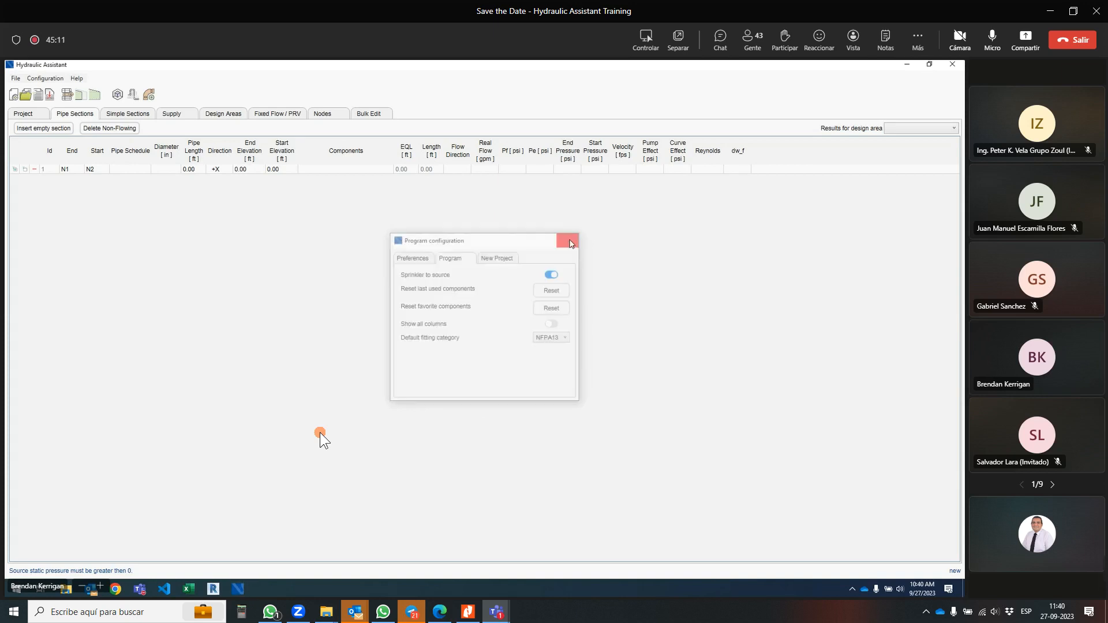
- Name the pipe section's end node SRC, turn off Sprinkler to source, and check the node order in the table
click(80, 172)
text(SR)
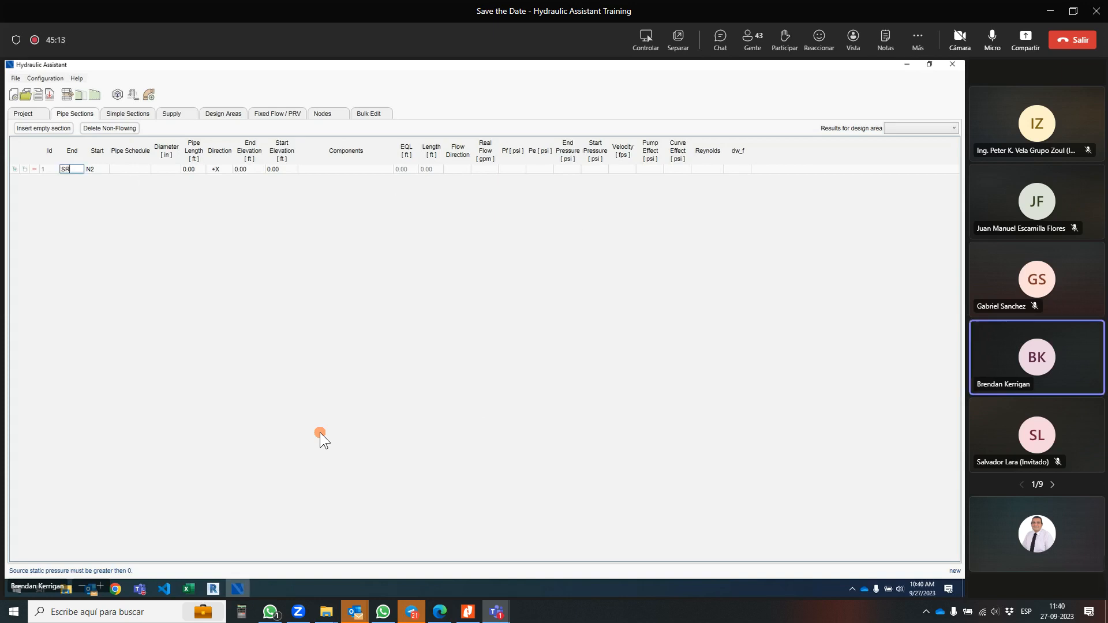
text(C)
key(Tab)
click(26, 114)
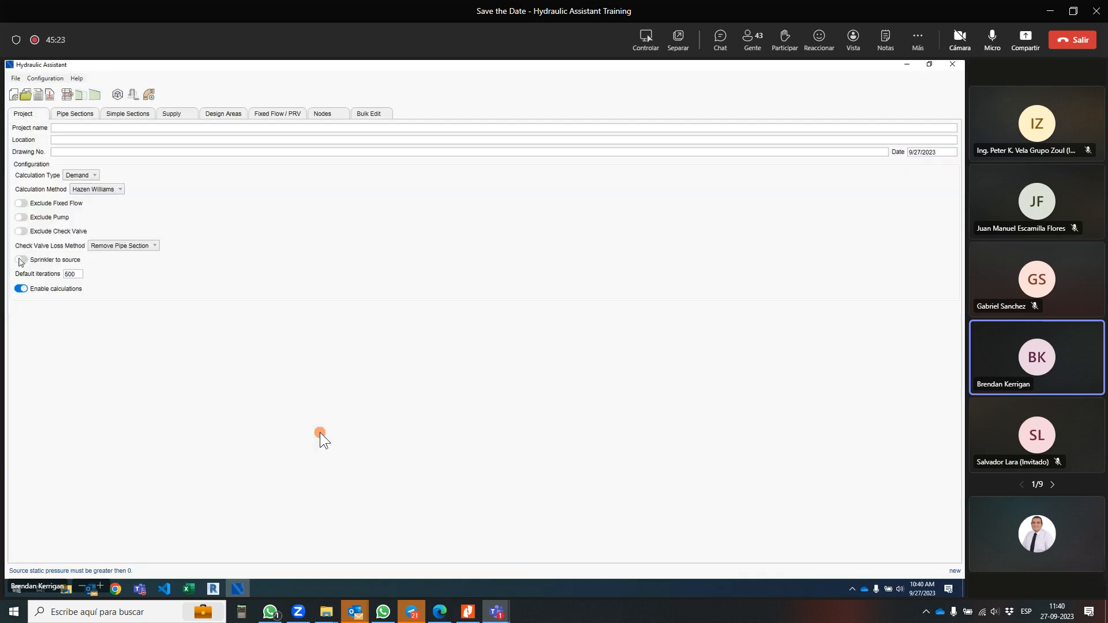
click(75, 115)
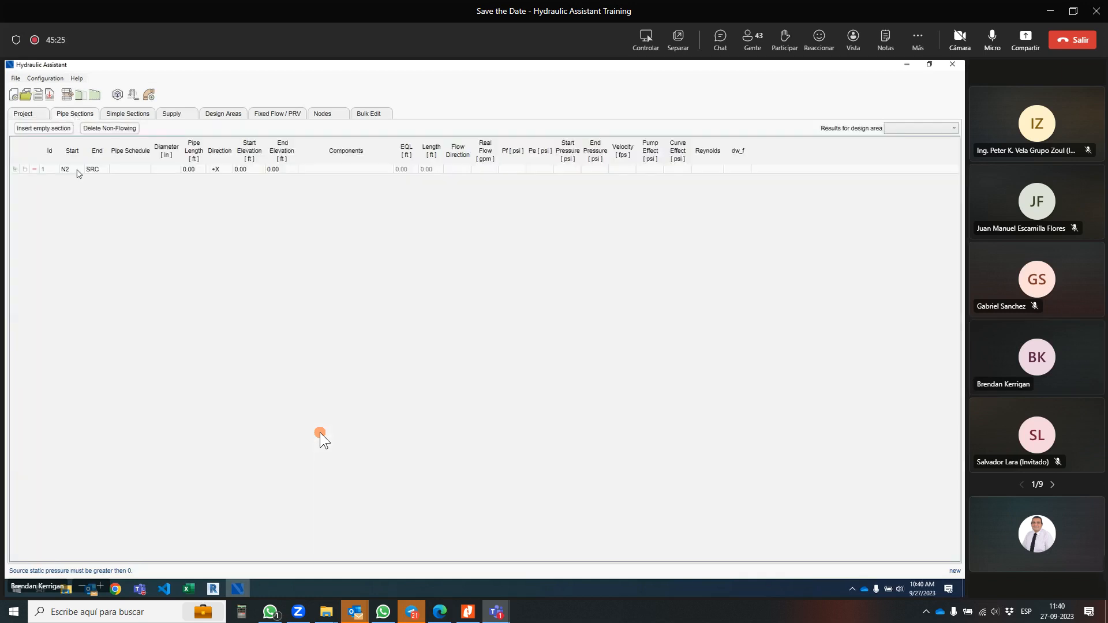
click(92, 169)
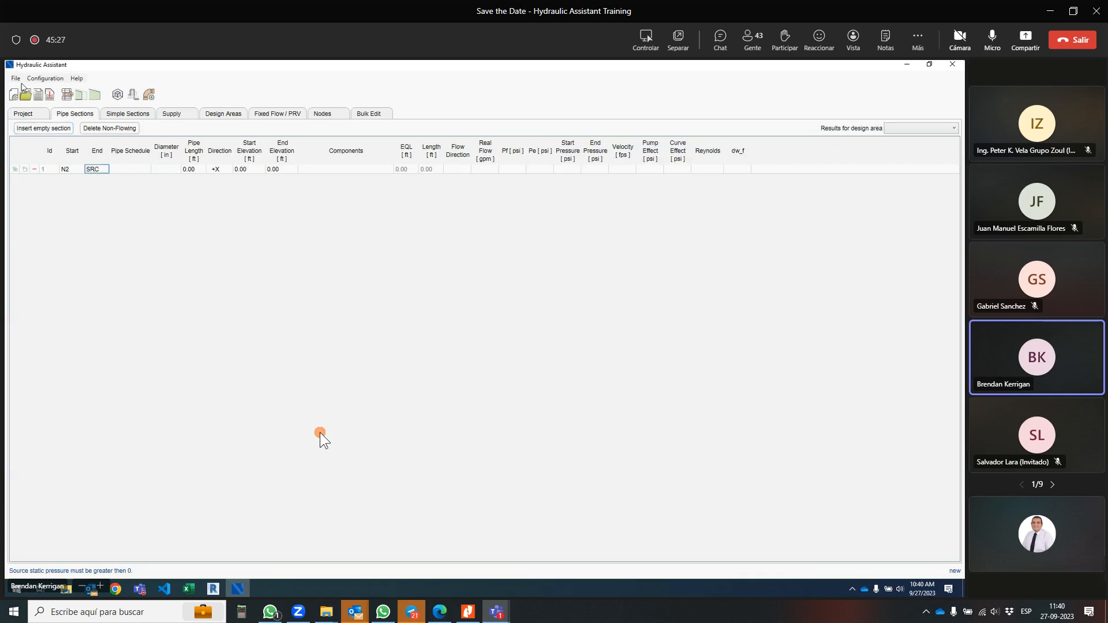
- Start another new project with Sprinkler to source turned off and insert an empty pipe section
click(24, 114)
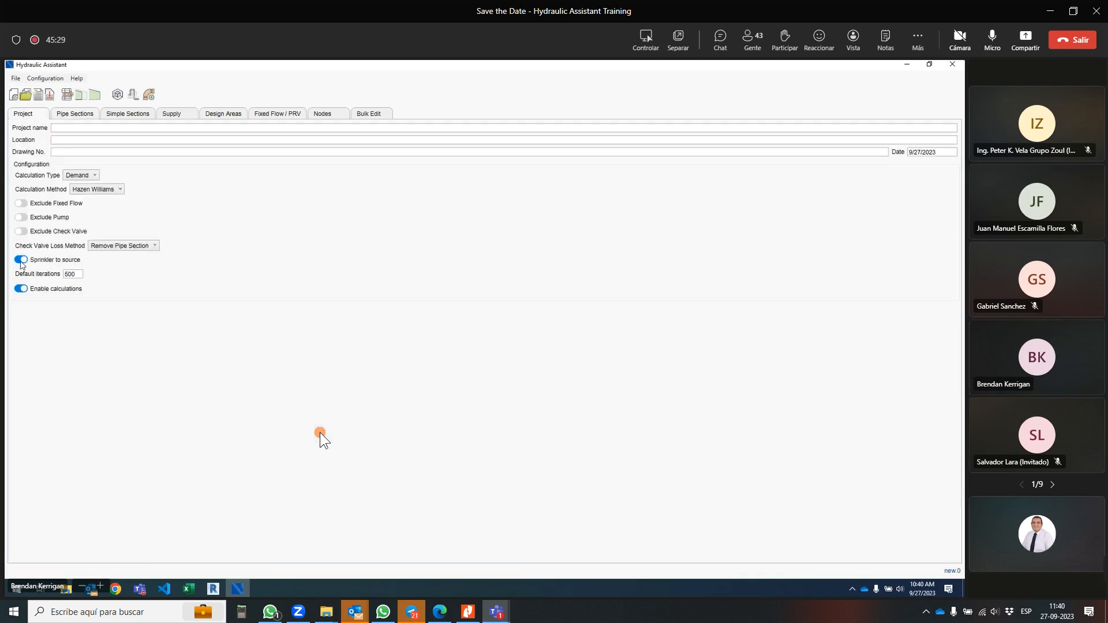
click(21, 260)
click(75, 114)
click(46, 128)
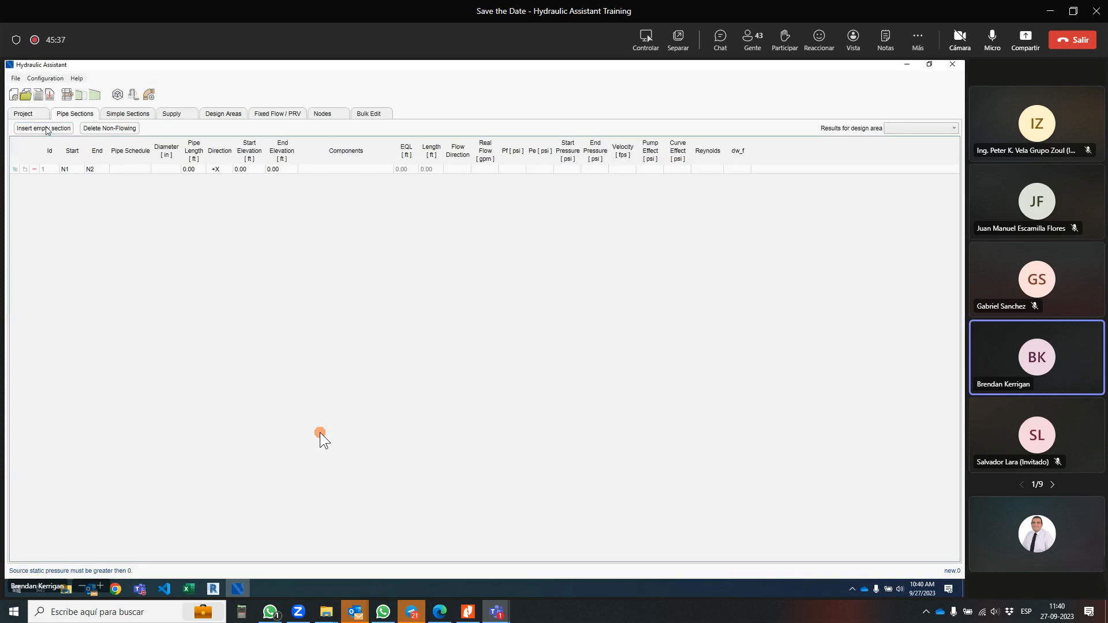
- Name the new pipe section's start node SRC
click(73, 169)
text(SRC)
key(Tab)
- Give the SRC pipe section a Sch 40 pipe schedule, a 4 in diameter and a 10 ft length
click(127, 170)
click(134, 323)
click(173, 170)
click(173, 169)
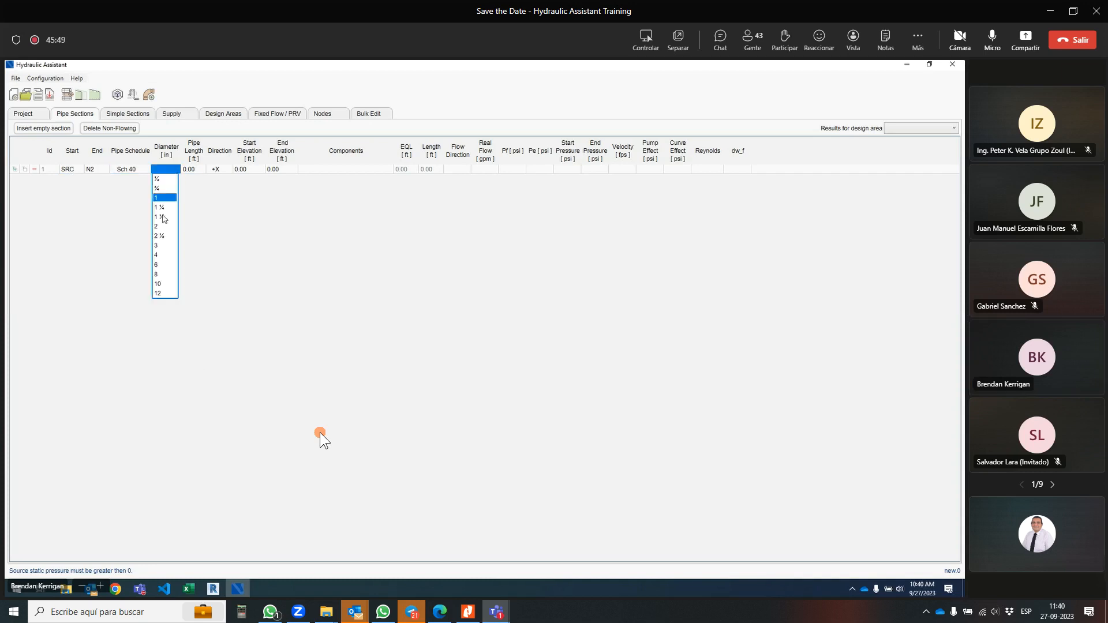
click(156, 255)
click(197, 170)
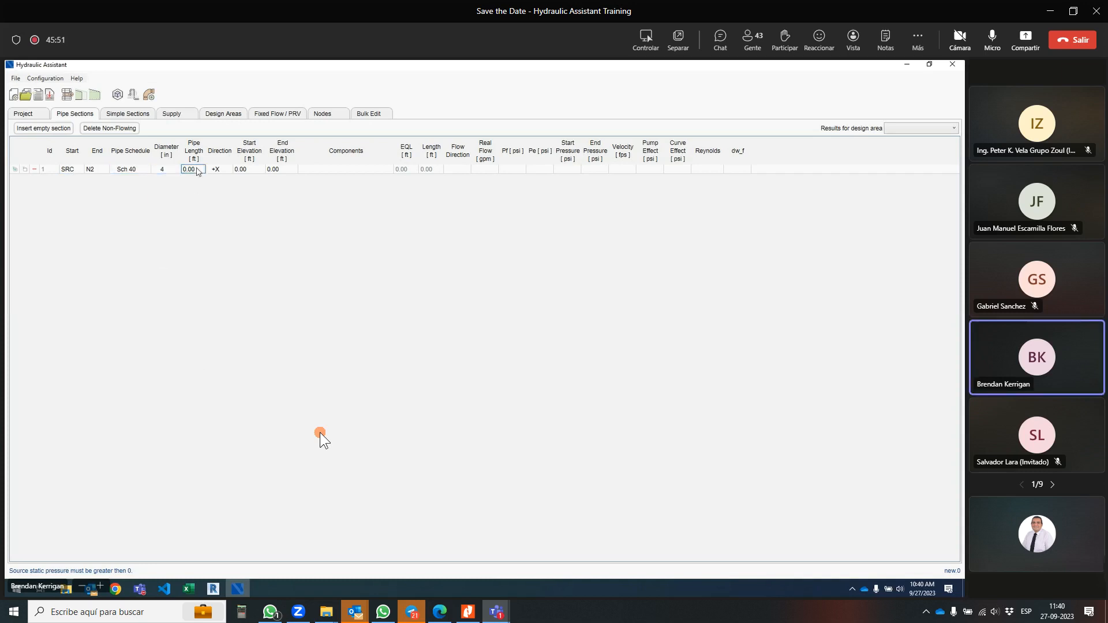
text(10)
key(Tab)
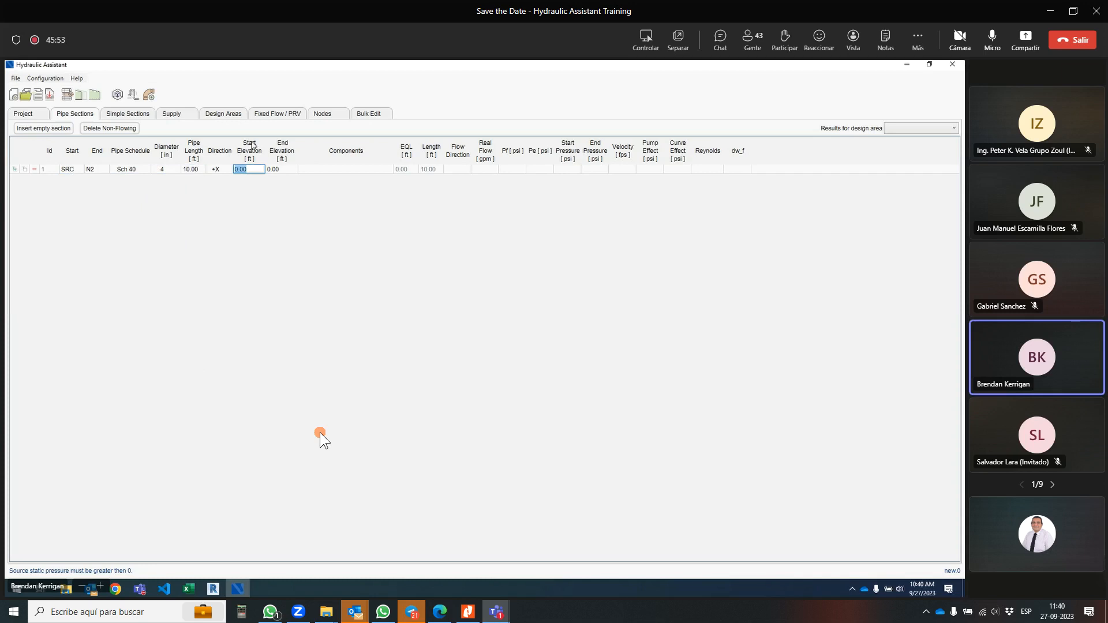
- Add one Elbow to the SRC pipe section's components and open the project's 3D design view
click(337, 170)
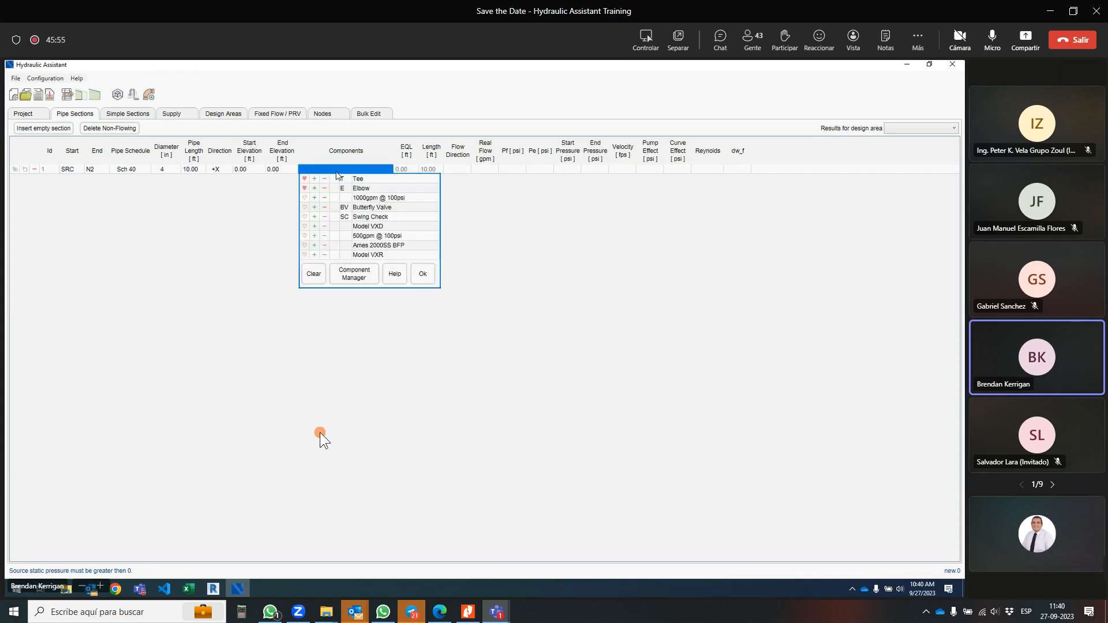
click(315, 189)
click(281, 205)
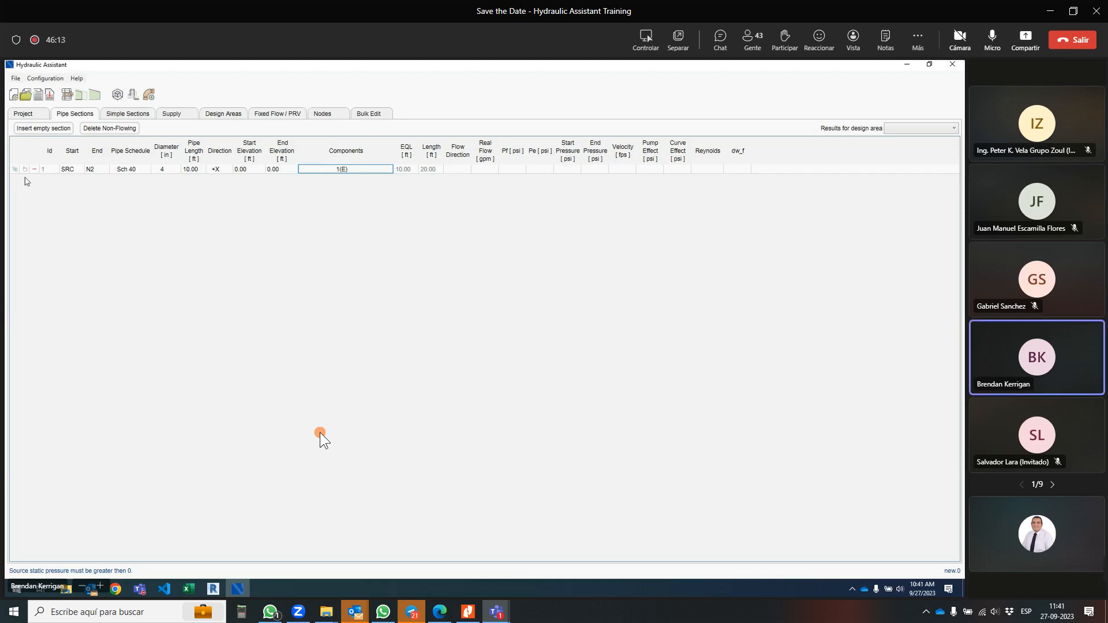
click(117, 95)
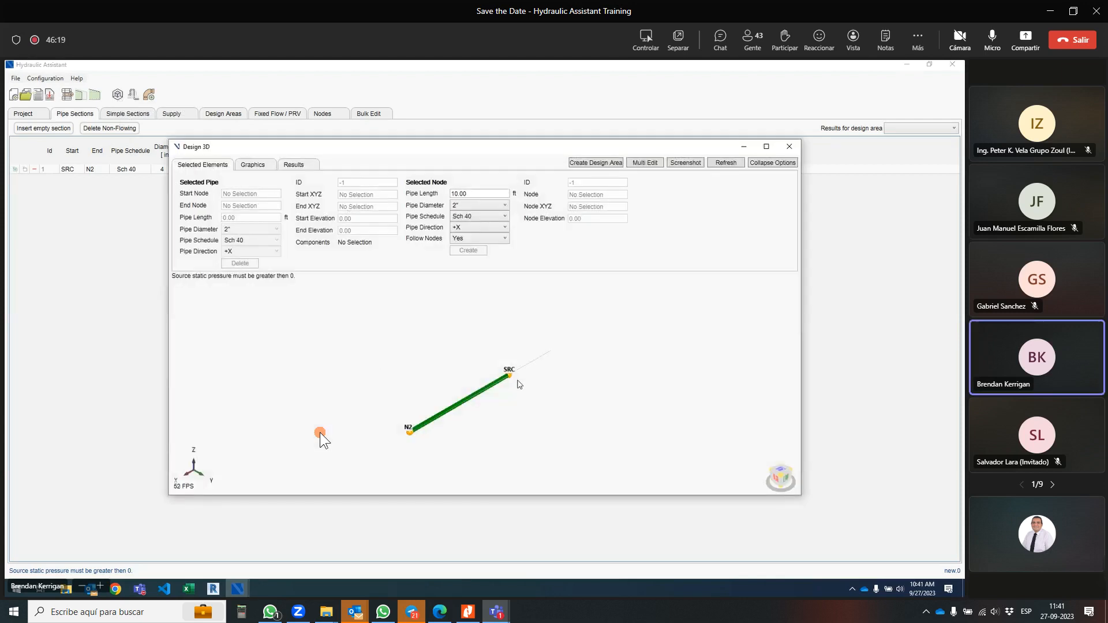
- Set the diameter for new pipes created from node N2 to 4"
click(409, 430)
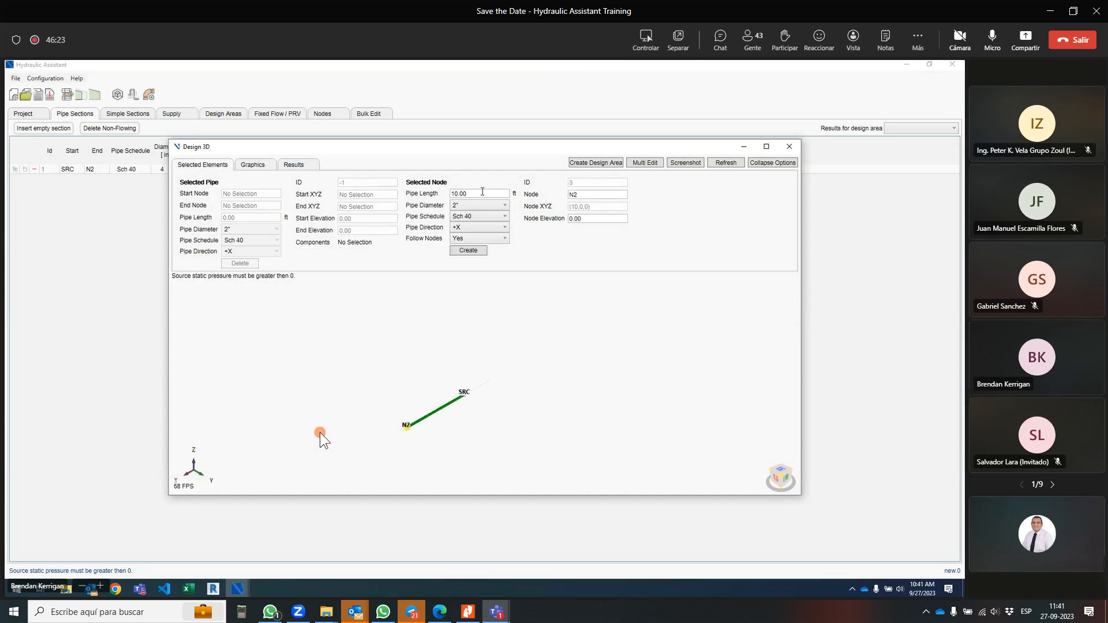
click(473, 207)
click(459, 237)
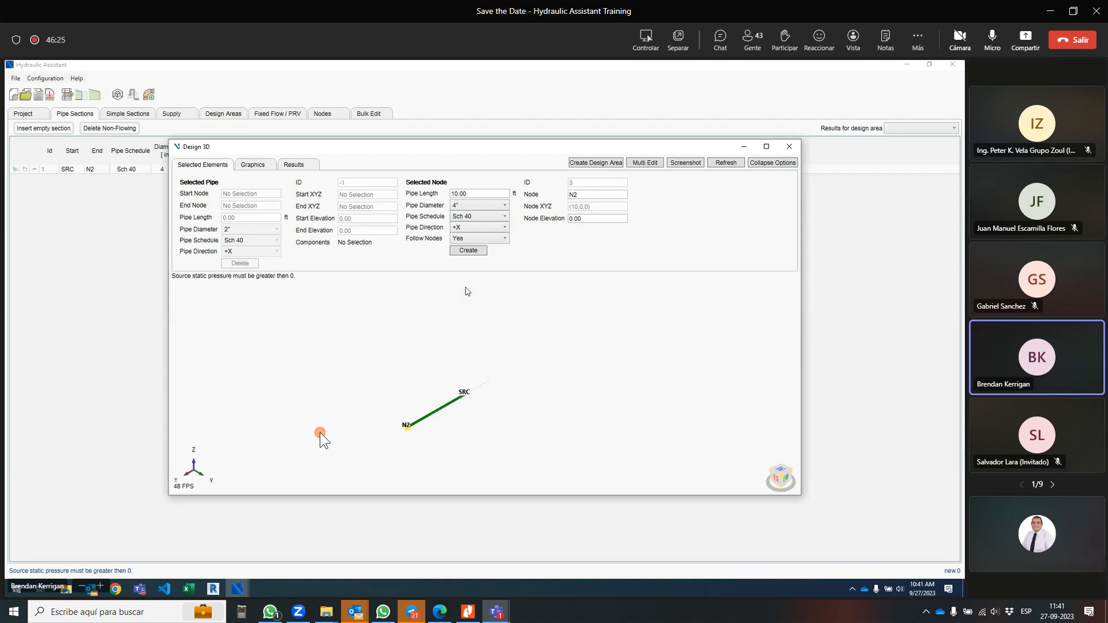
- Change the SRC–N2 pipe's length to 5 ft and set it back to 10 ft
click(416, 432)
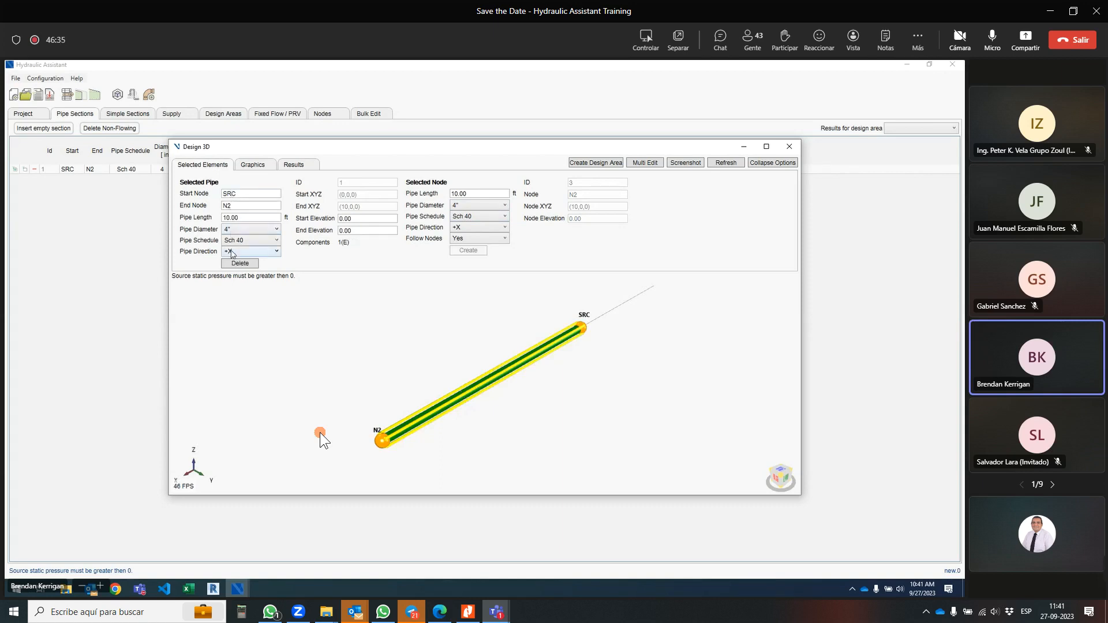
double_click(249, 219)
text(5)
key(Return)
drag(239, 217, 154, 220)
text(10)
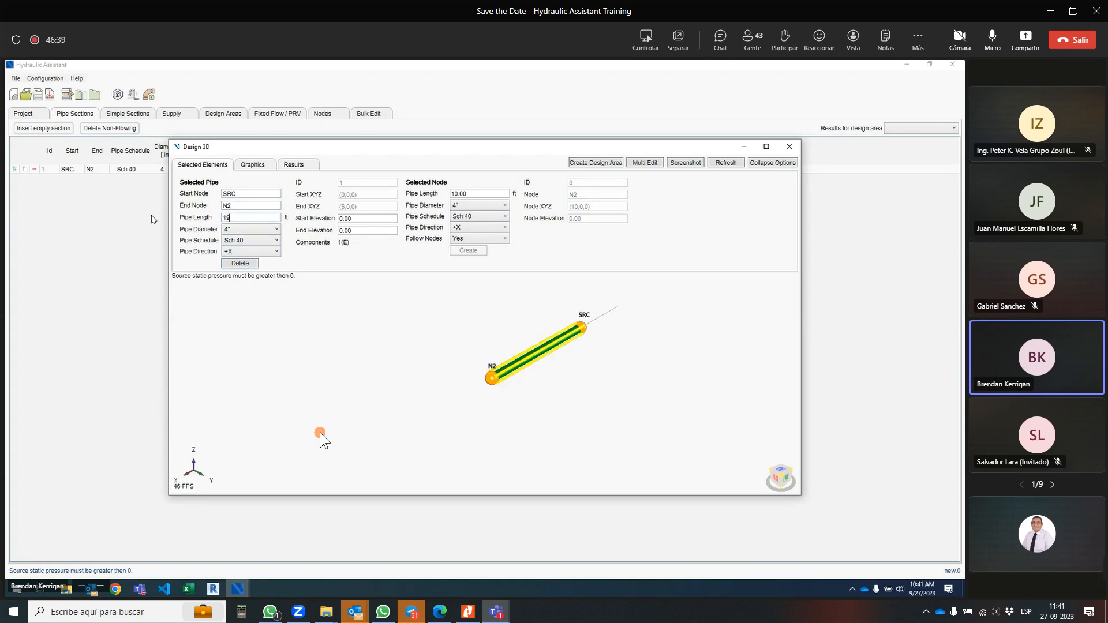
key(Return)
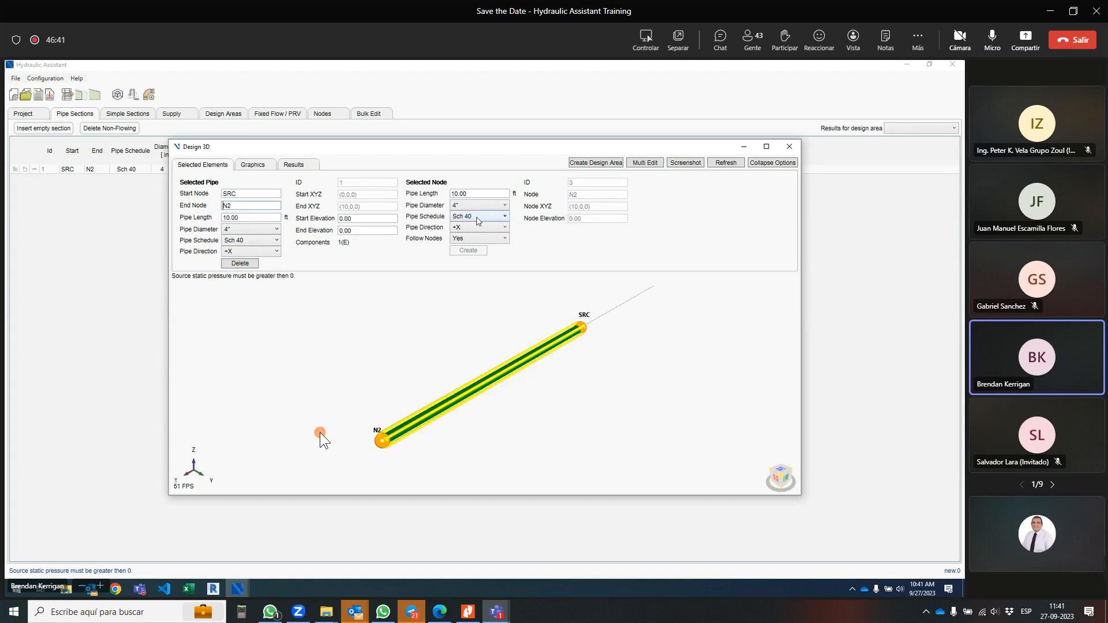
- Create three consecutive 10 ft, 4" Sch 40 pipes running in the +Z direction from node N2
click(382, 439)
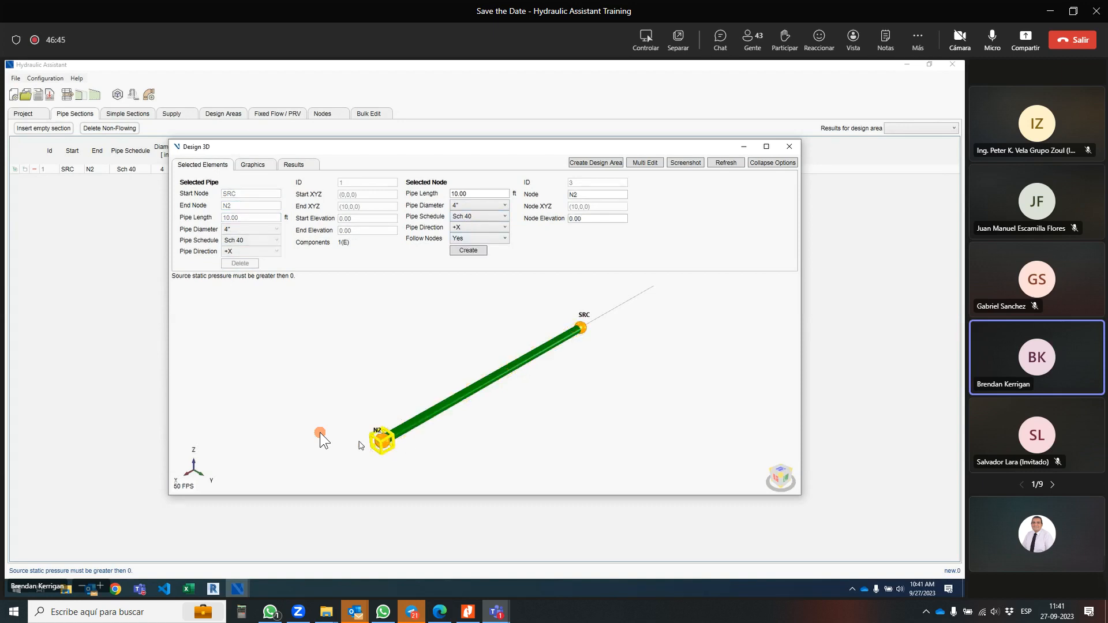
click(467, 227)
click(464, 278)
click(468, 251)
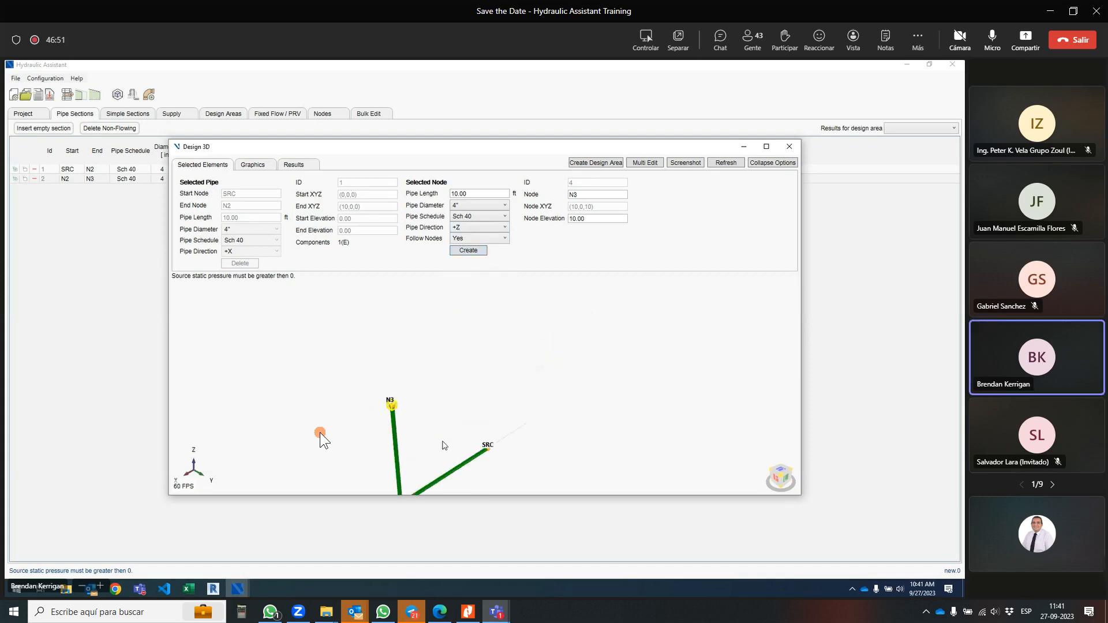
click(468, 250)
click(468, 251)
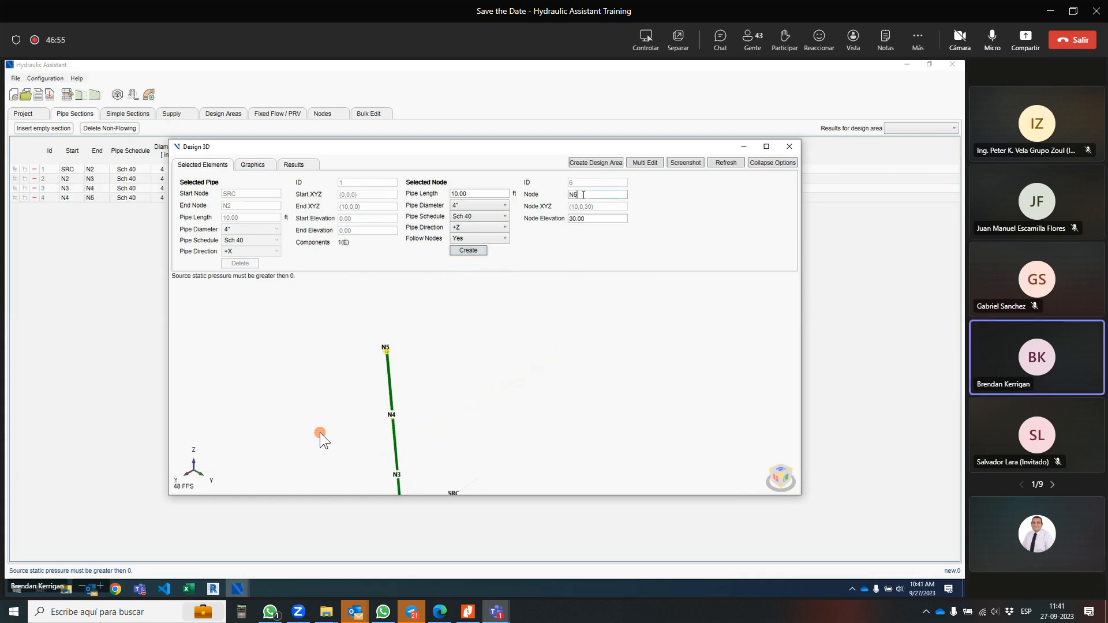
- Rename the riser's topmost node SP1 and close the 3D design view
drag(584, 196, 551, 196)
text(SP1)
key(Tab)
click(790, 148)
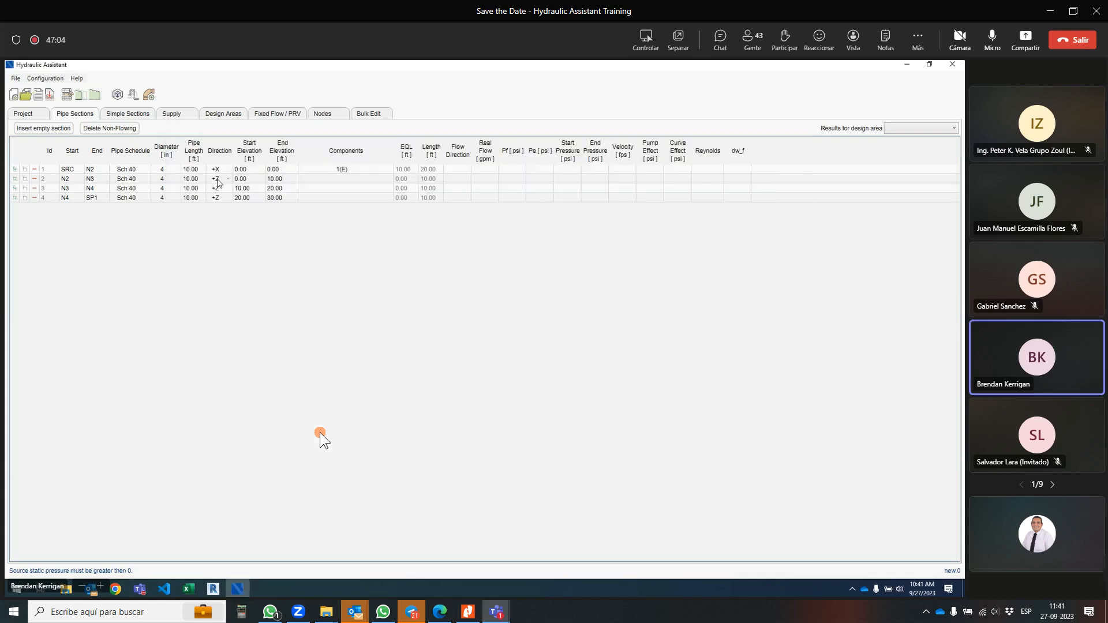
- Assign the project's water supply to node SRC
click(178, 118)
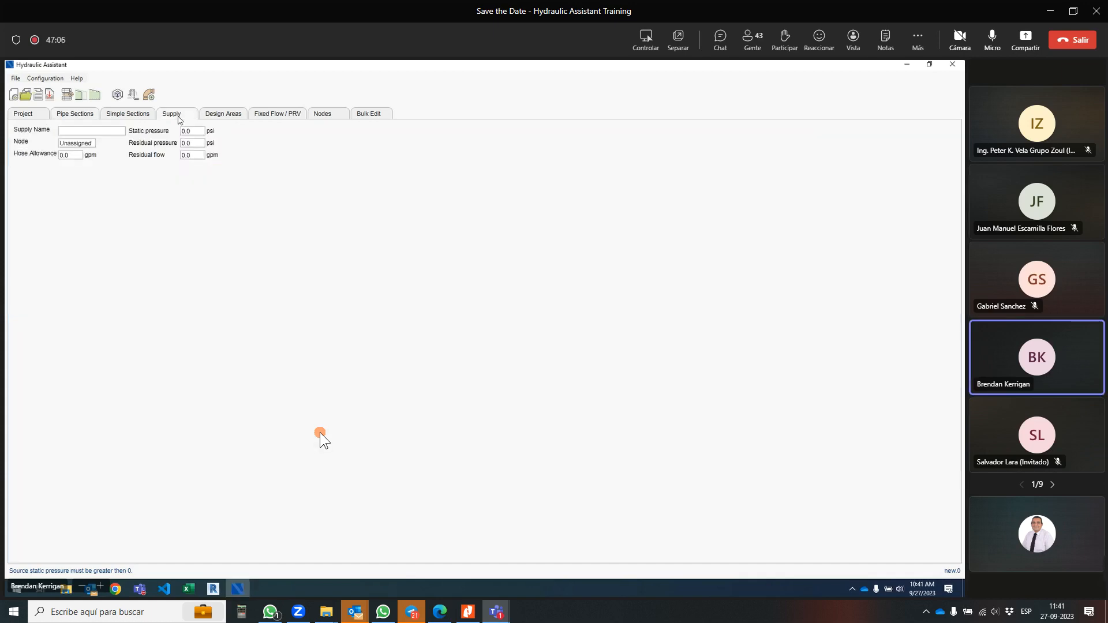
double_click(77, 145)
text(SRC)
key(Tab)
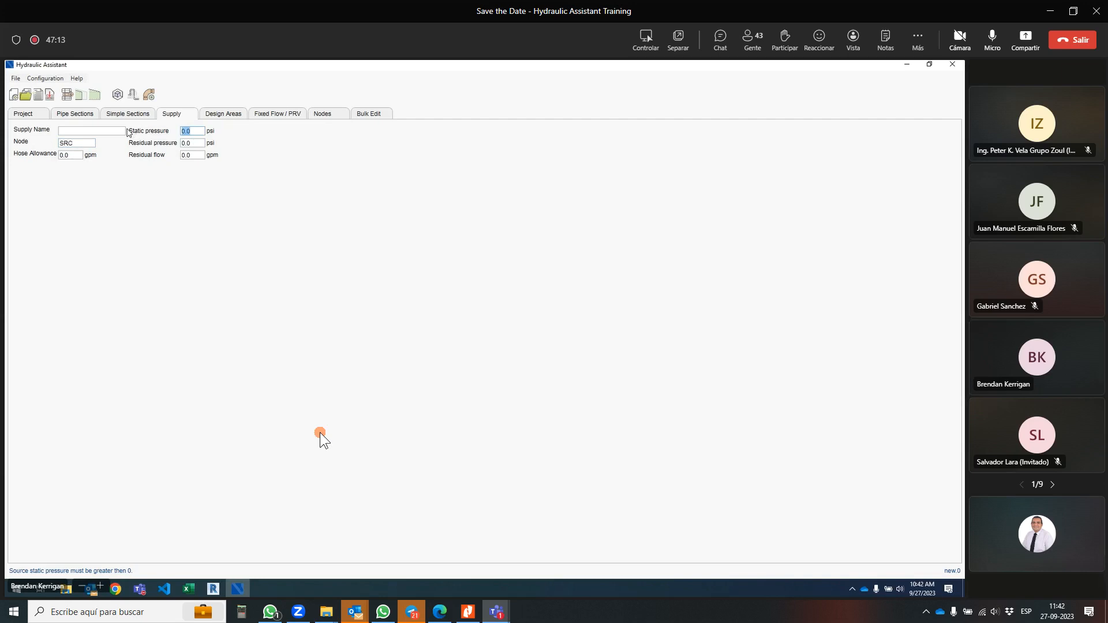
- Set the supply's static pressure to 60 psi and residual pressure to 50 psi, and enter its residual flow
text(60)
key(Tab)
text(5)
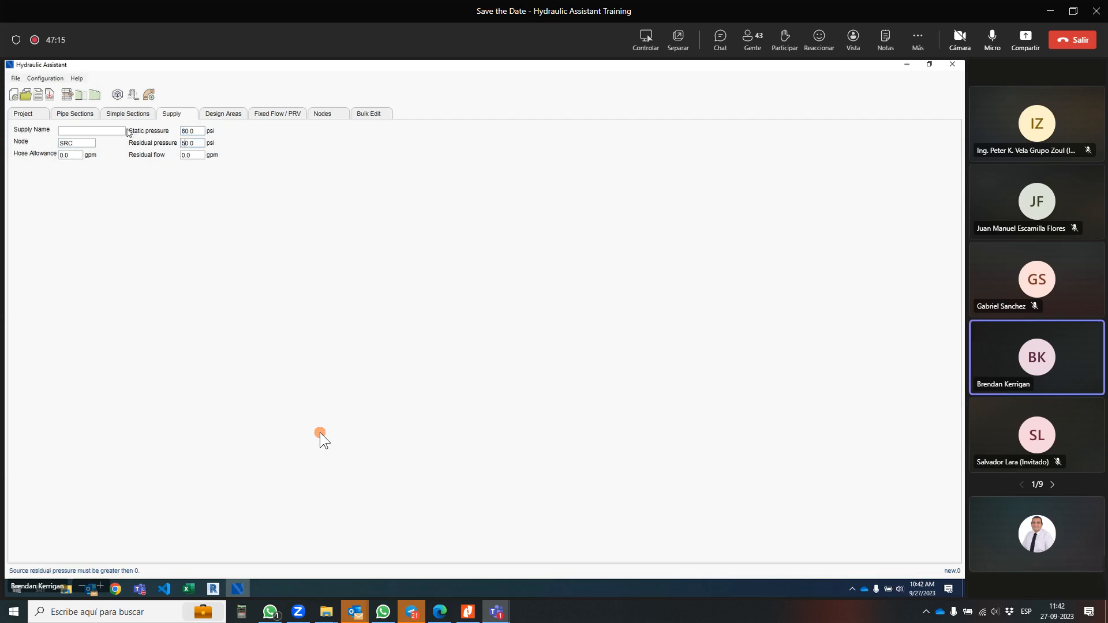
key(Tab)
text(100)
key(Tab)
- Add a fixed flow entry and accept the automatic creation of a design area
click(239, 117)
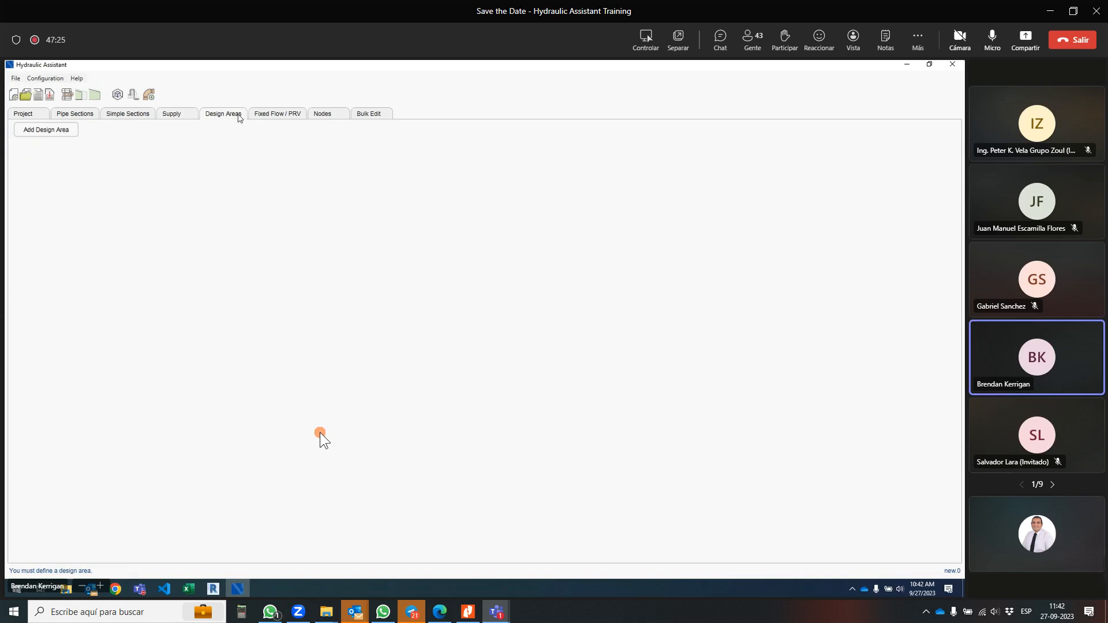
click(273, 115)
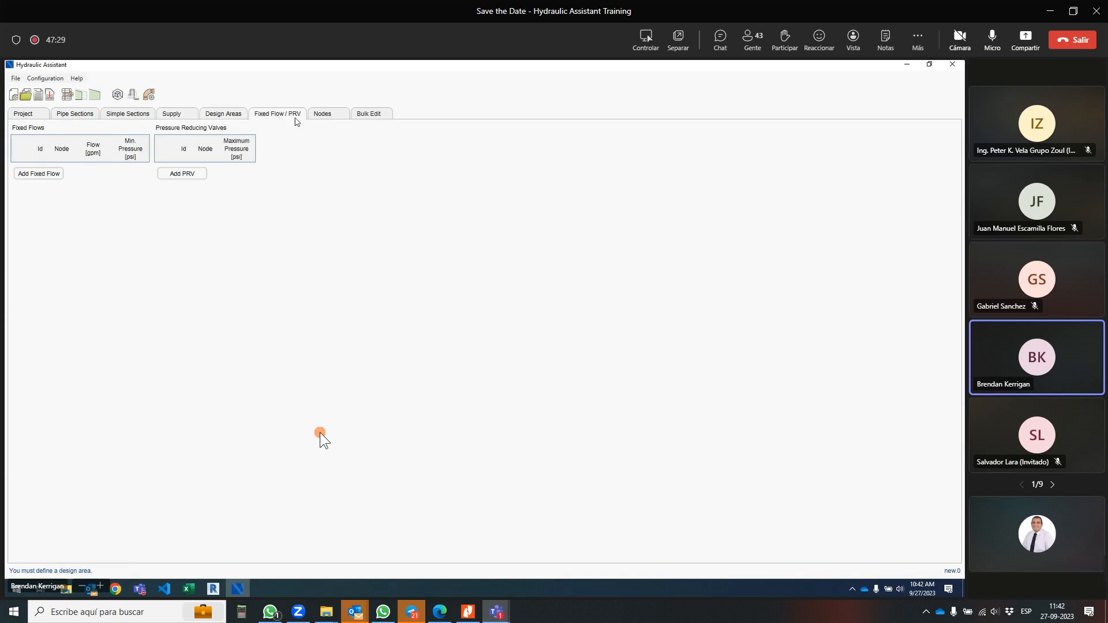
click(53, 177)
drag(429, 299, 218, 225)
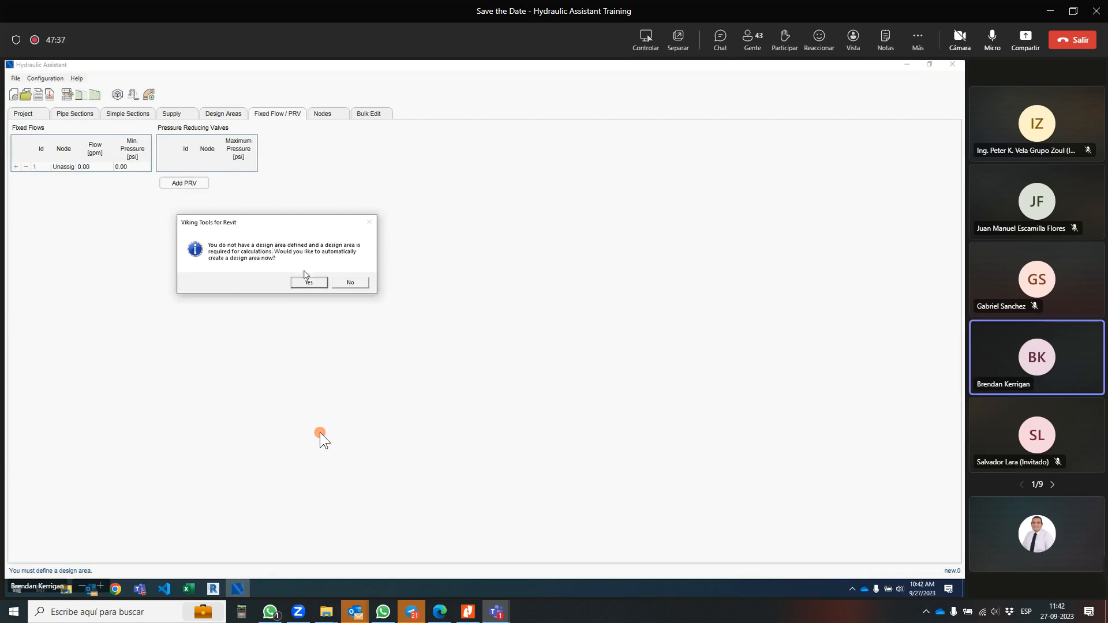
click(318, 283)
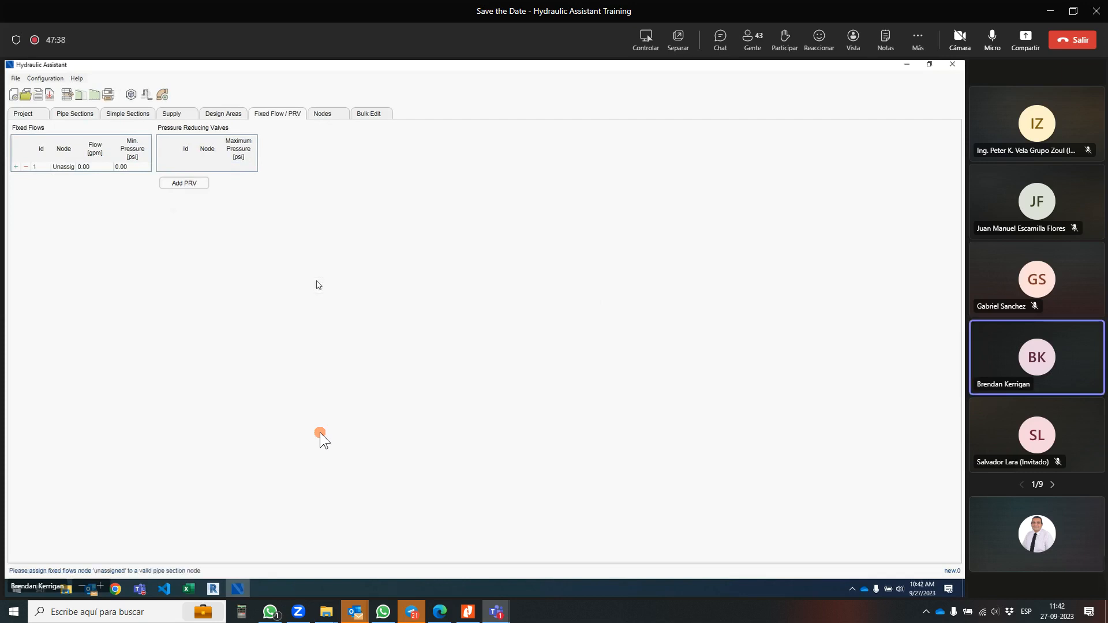
- Assign the fixed flow to node SP1 with a flow of 250 gpm and a minimum pressure of 65 psi
click(64, 167)
text(SP1)
key(Tab)
text(250)
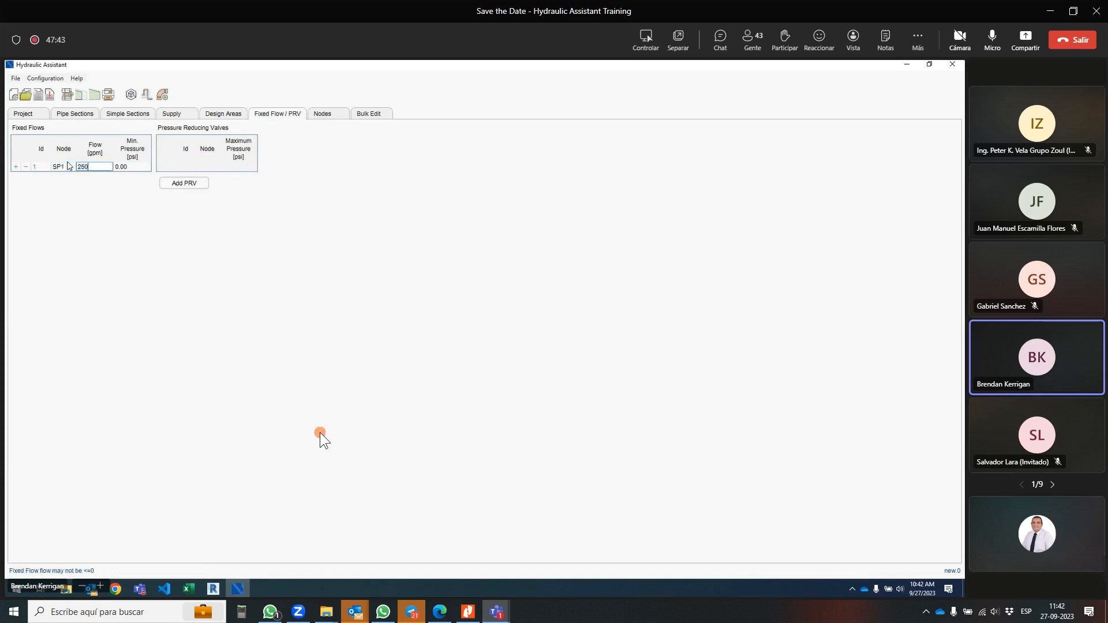
key(Tab)
text(65)
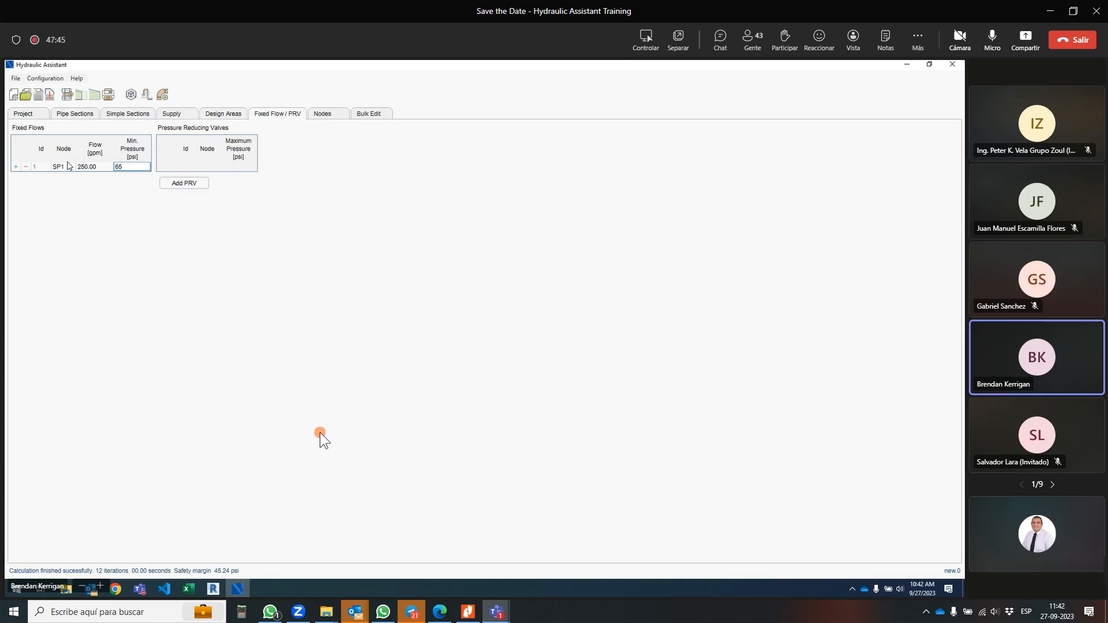
key(shift+Tab)
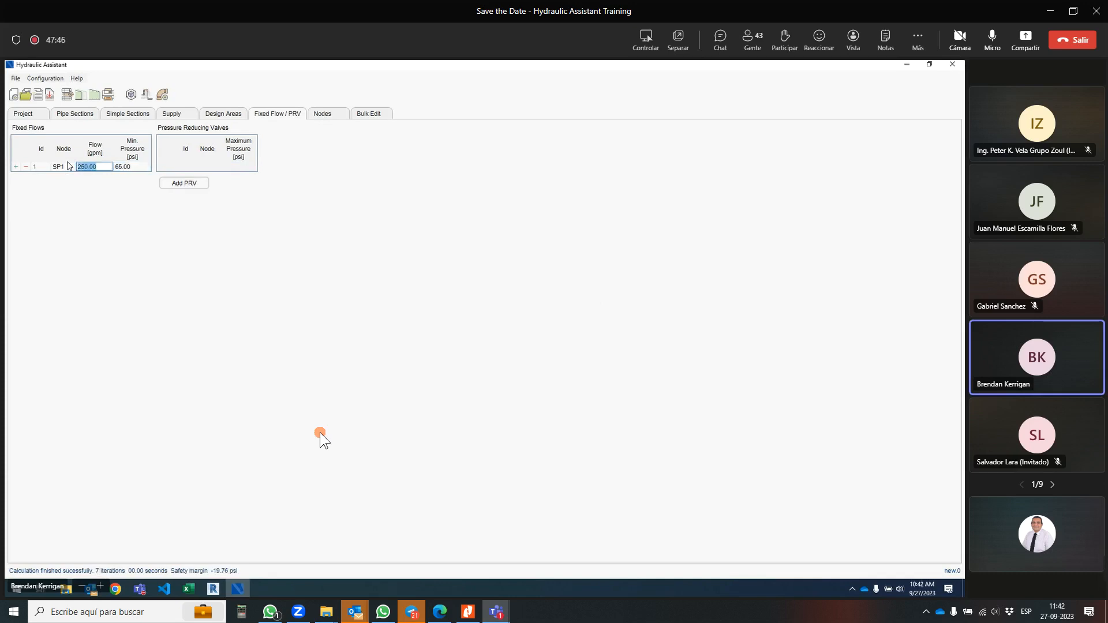
- Review the calculated flows, pressures and velocities in the pipe sections table and the 3D design view
click(75, 115)
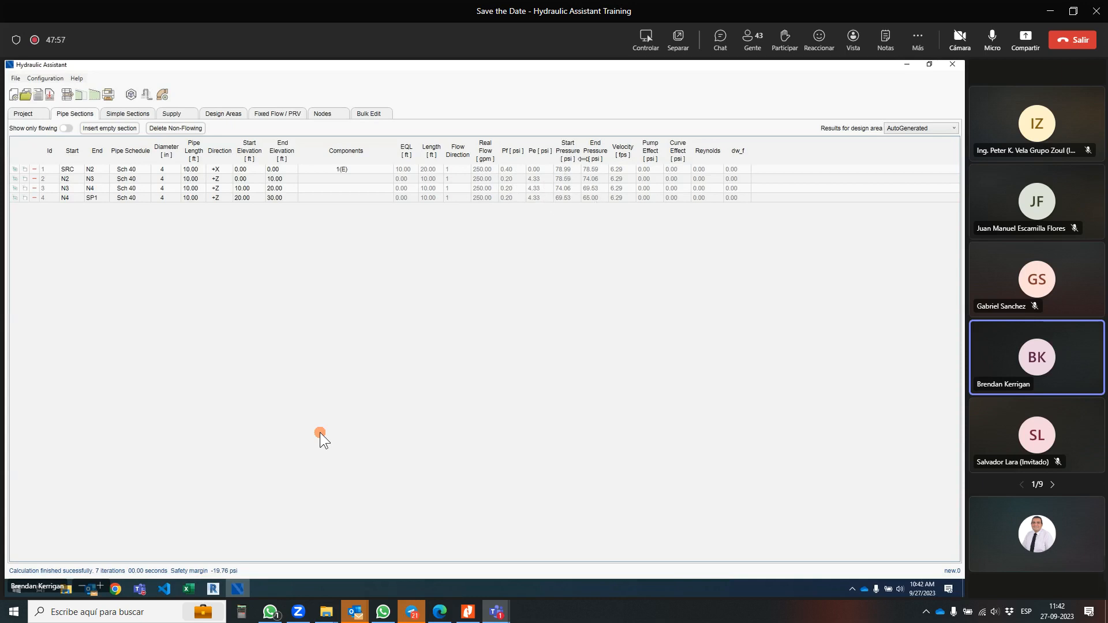
click(131, 94)
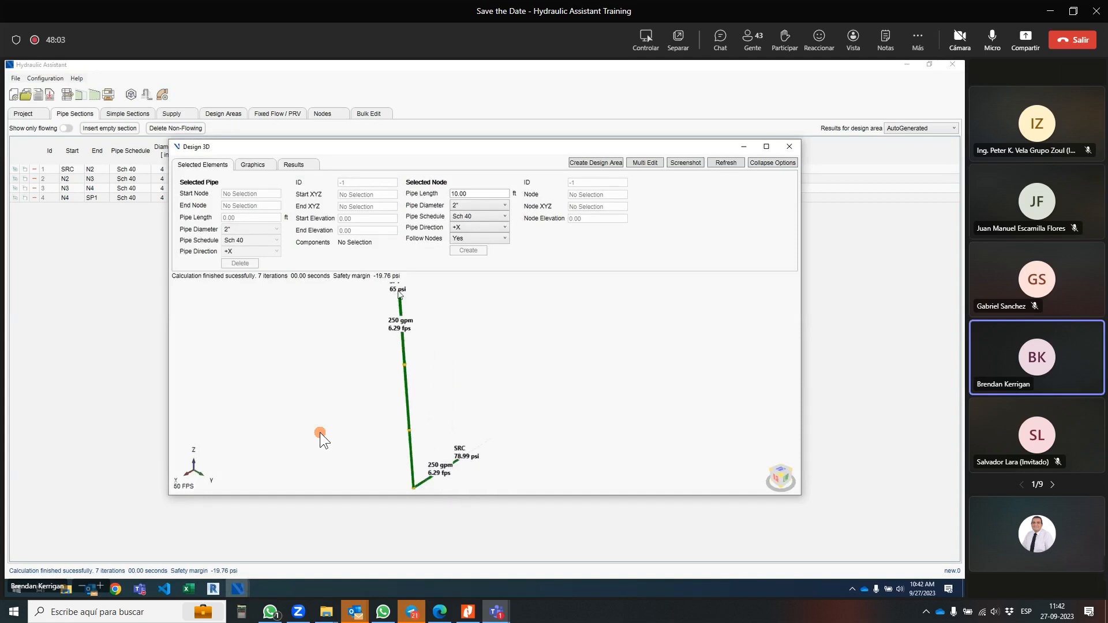
middle_drag(406, 305, 407, 313)
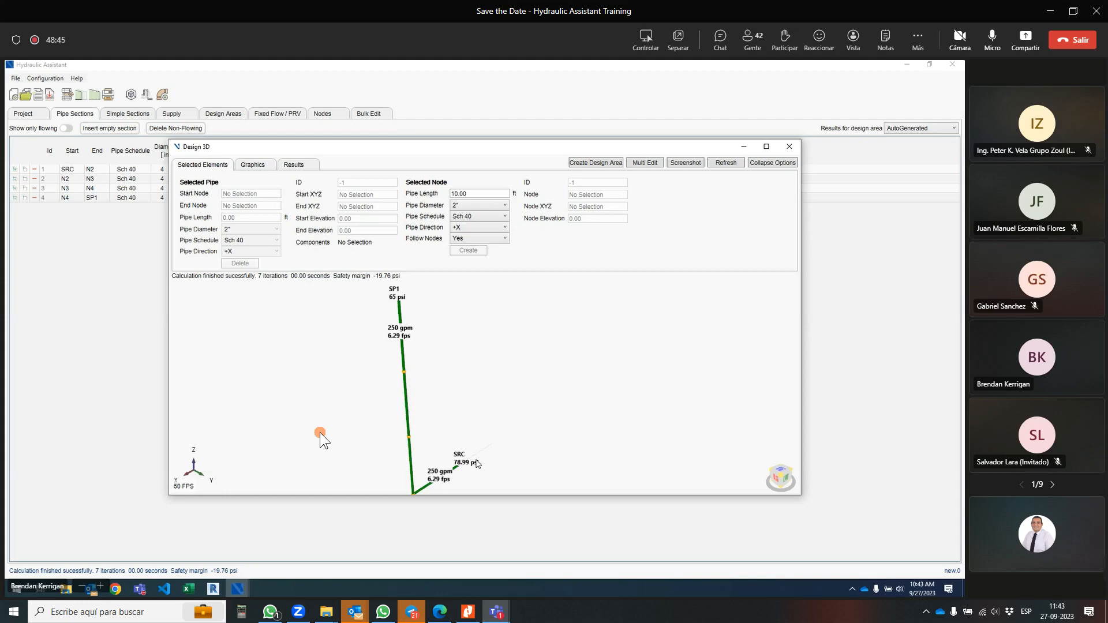
click(789, 146)
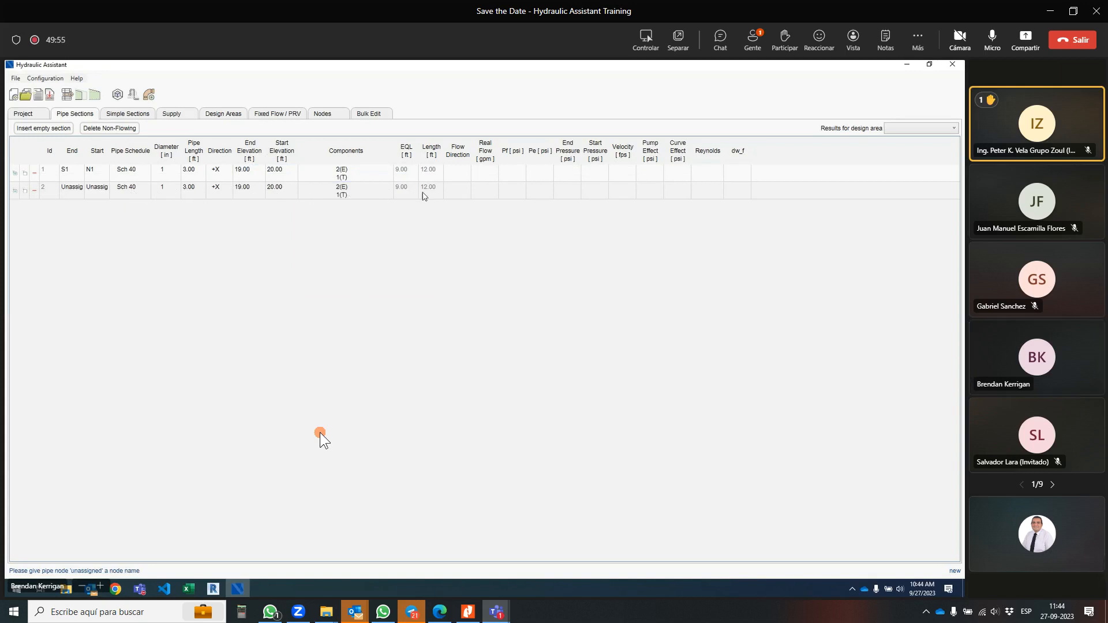
- Name the second pipe section's end node S2 and its start node N2
click(76, 194)
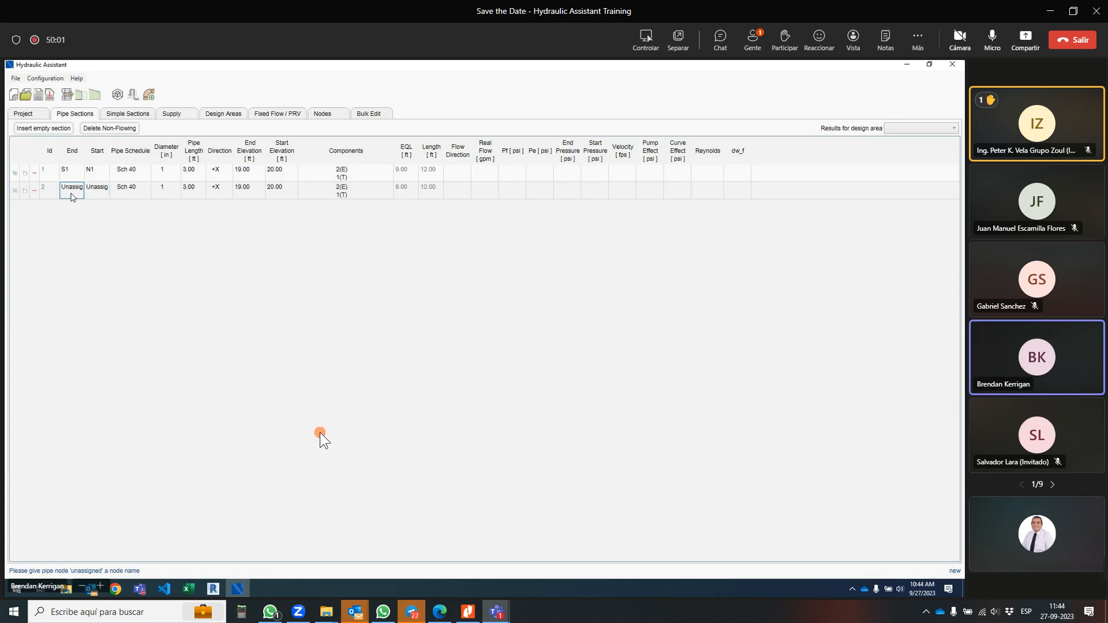
text(S2)
click(96, 189)
text(N2)
key(Tab)
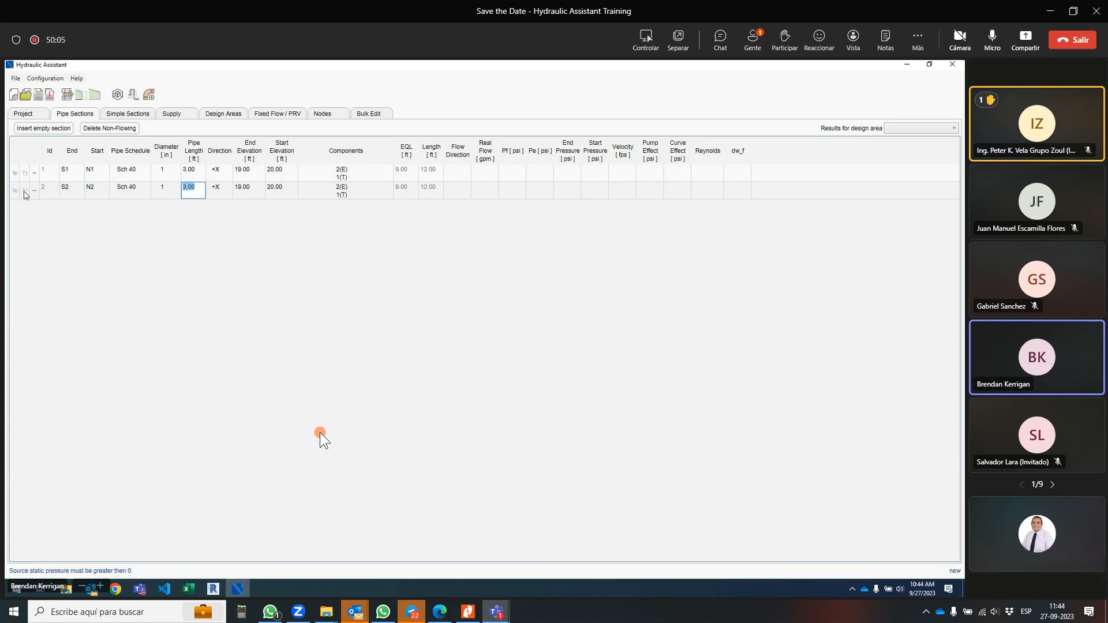
- Duplicate the S2–N2 pipe section and name the copy's end node S3 and start node N3
click(24, 192)
click(73, 208)
text(S3)
click(106, 210)
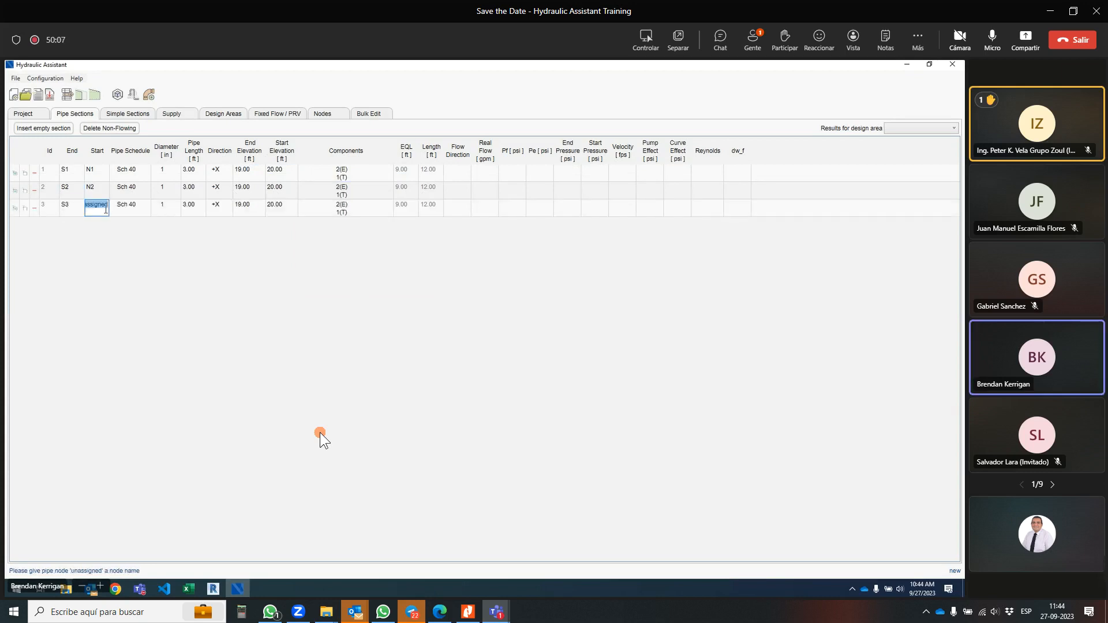
text(N3)
key(Tab)
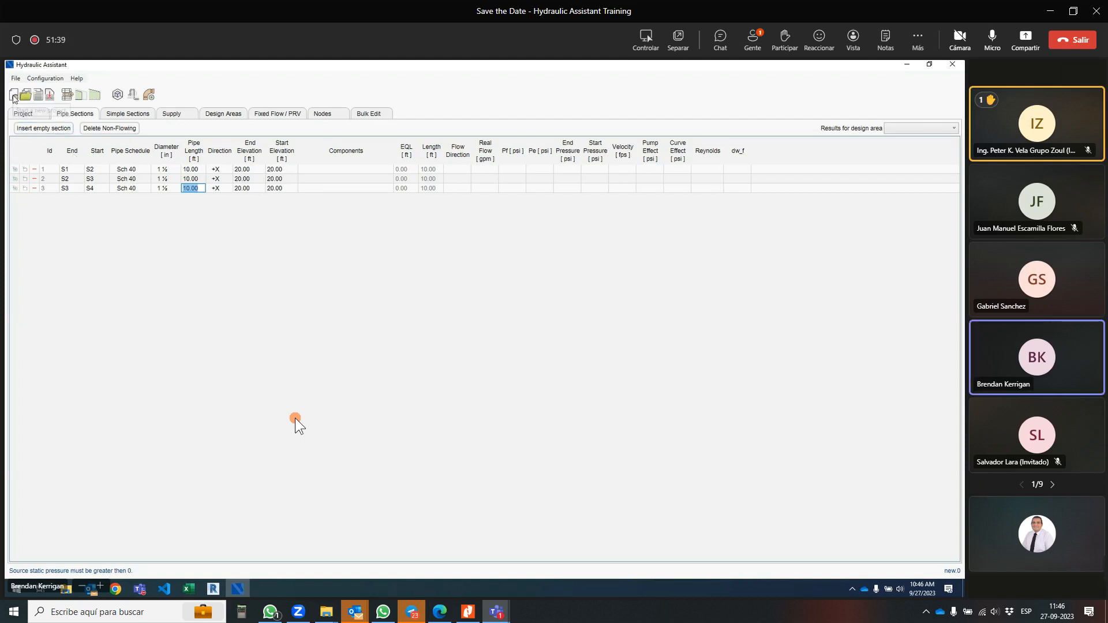
- Start a new project and open the Pipe Generator in a maximized window
click(13, 94)
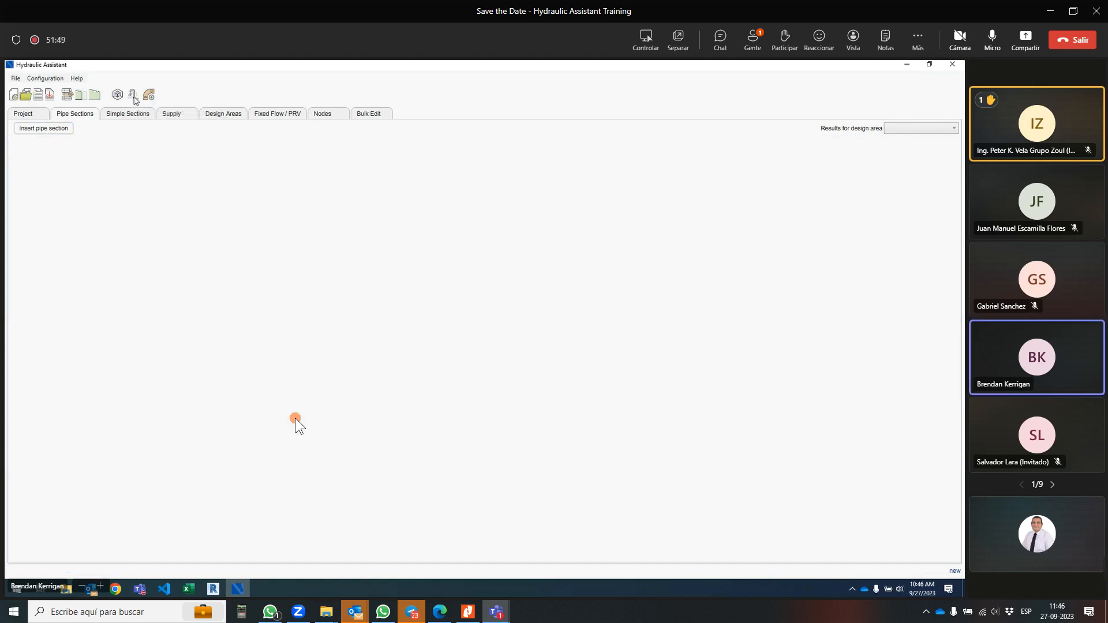
click(133, 95)
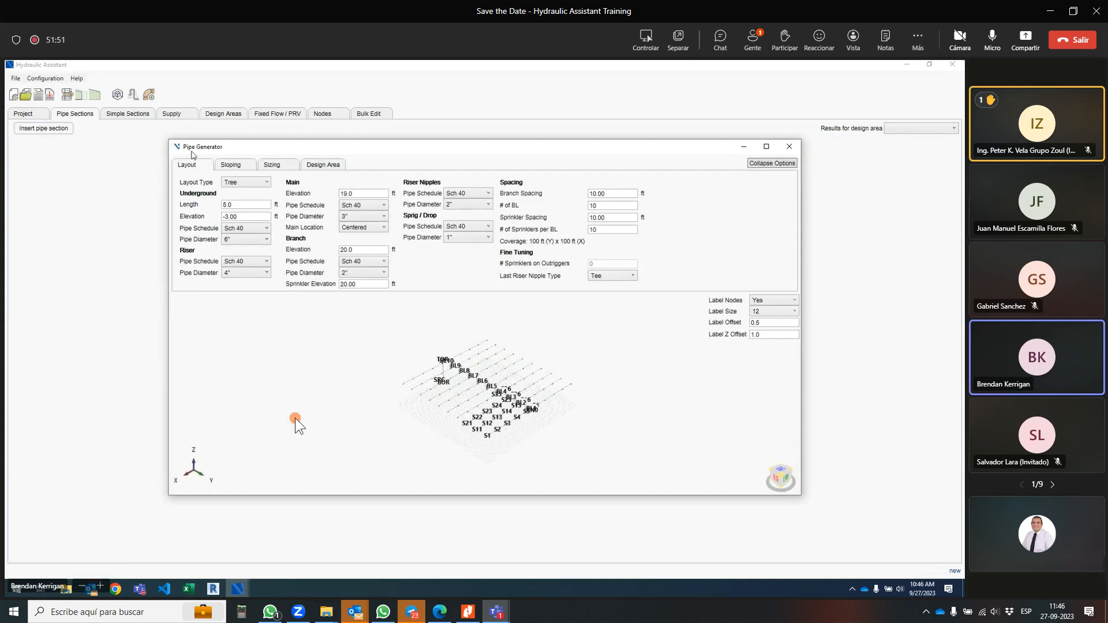
double_click(233, 151)
scroll(565, 427, up, 3)
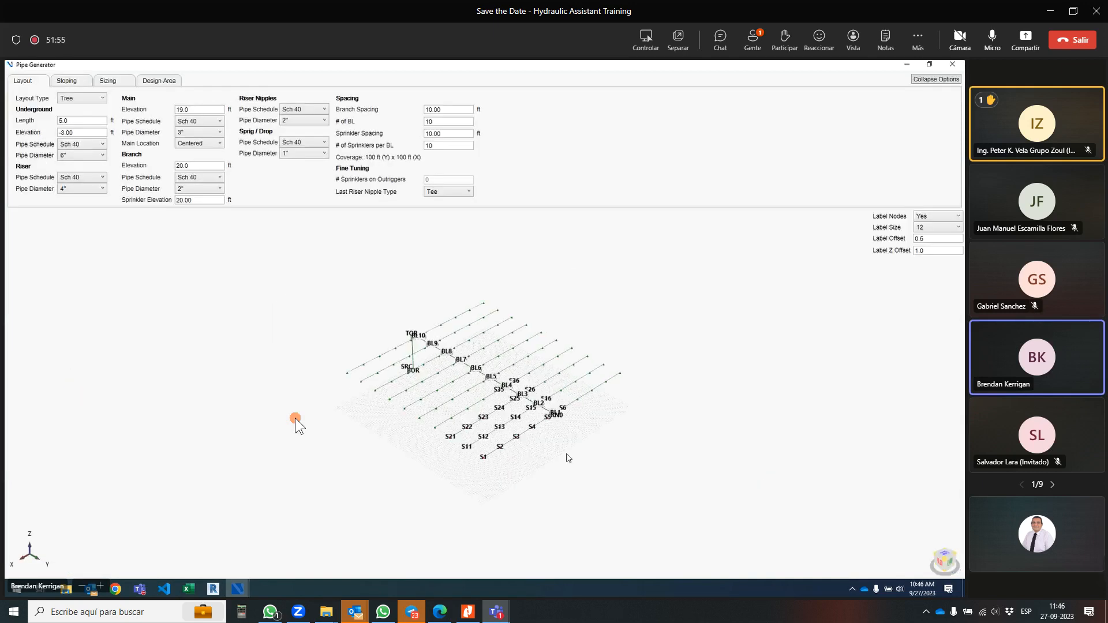
double_click(297, 65)
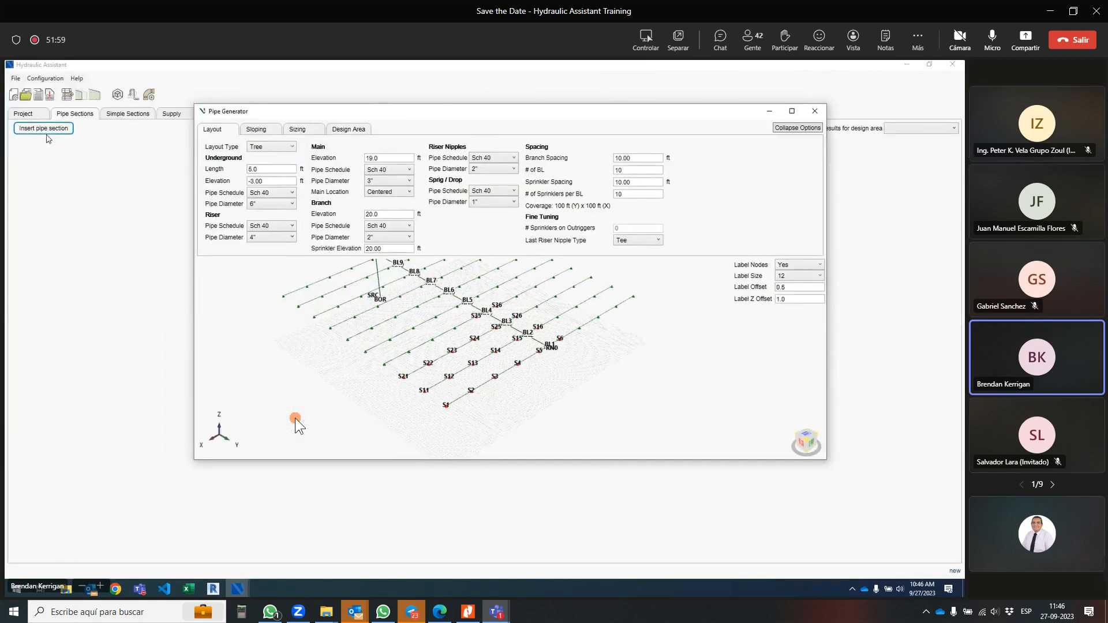
double_click(267, 110)
- Change the generated piping's layout type to Grid
scroll(487, 329, down, 3)
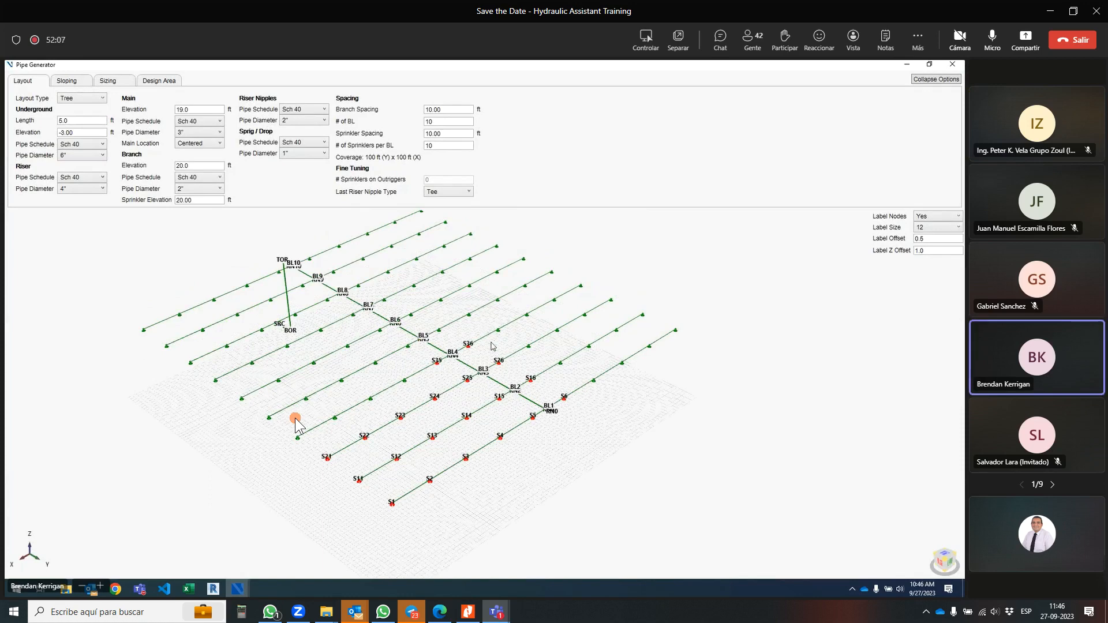
right_drag(496, 331, 482, 337)
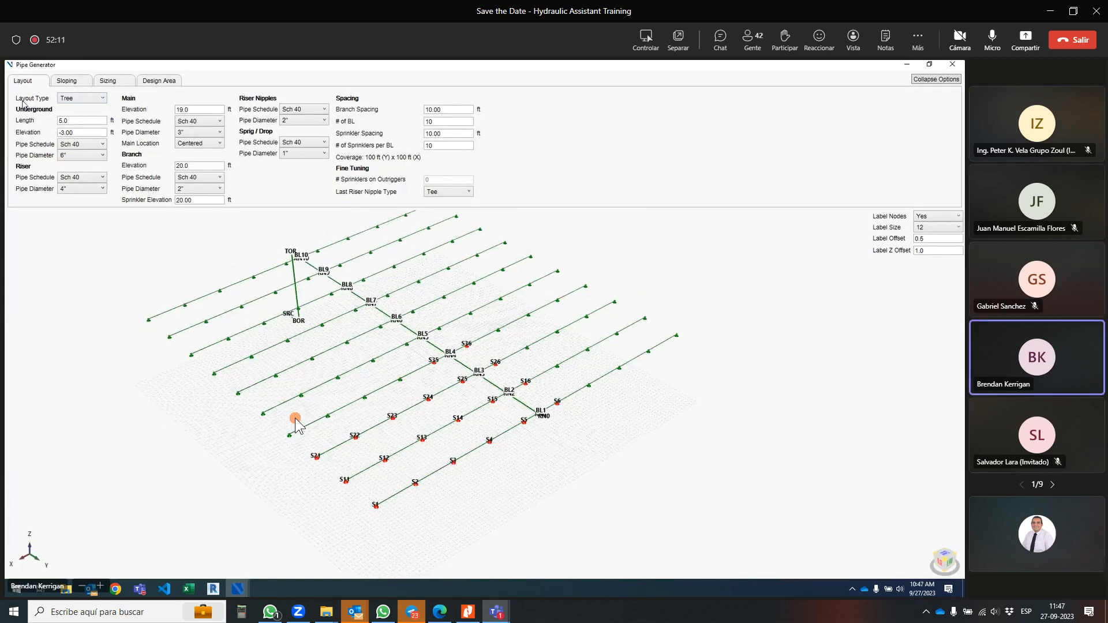
click(69, 99)
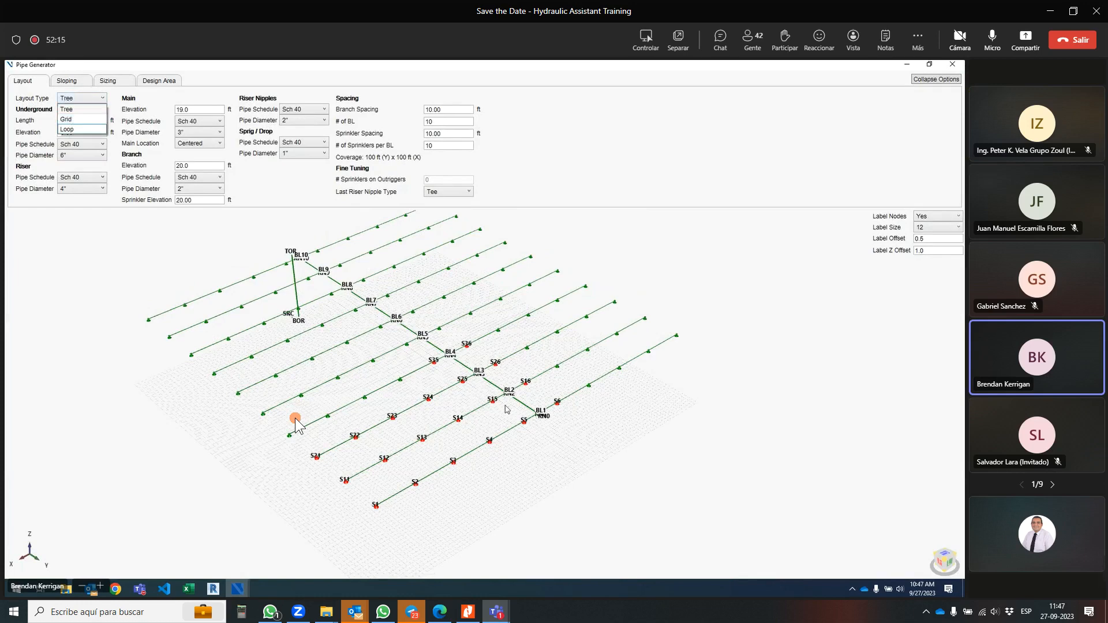
click(74, 122)
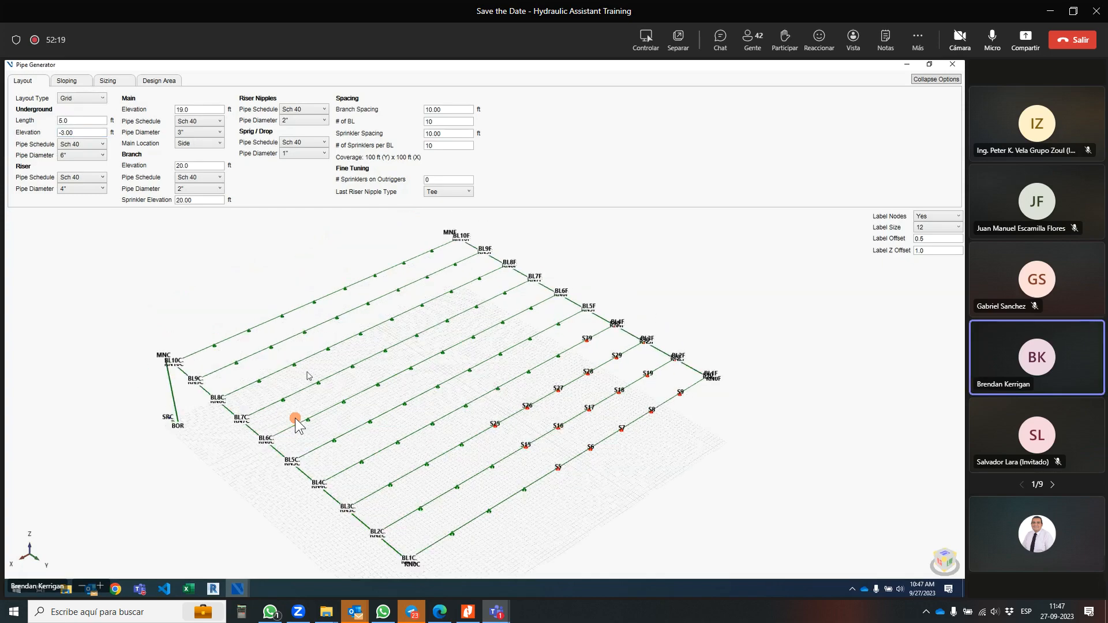
- Switch the generated piping's layout type to Loop and finally to Tree
click(78, 99)
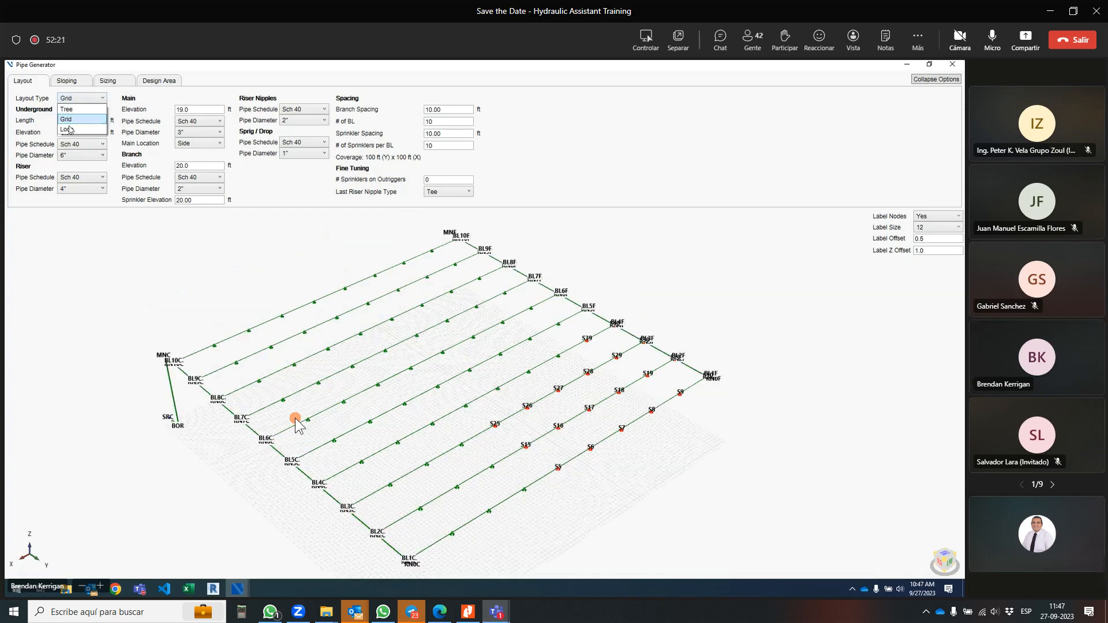
click(68, 129)
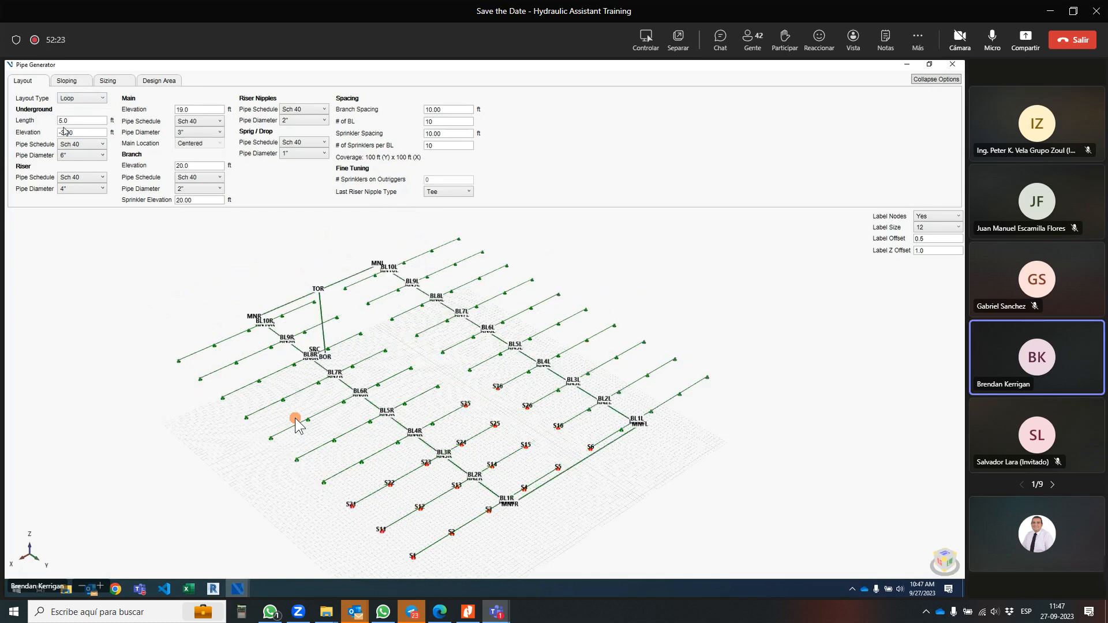
click(78, 100)
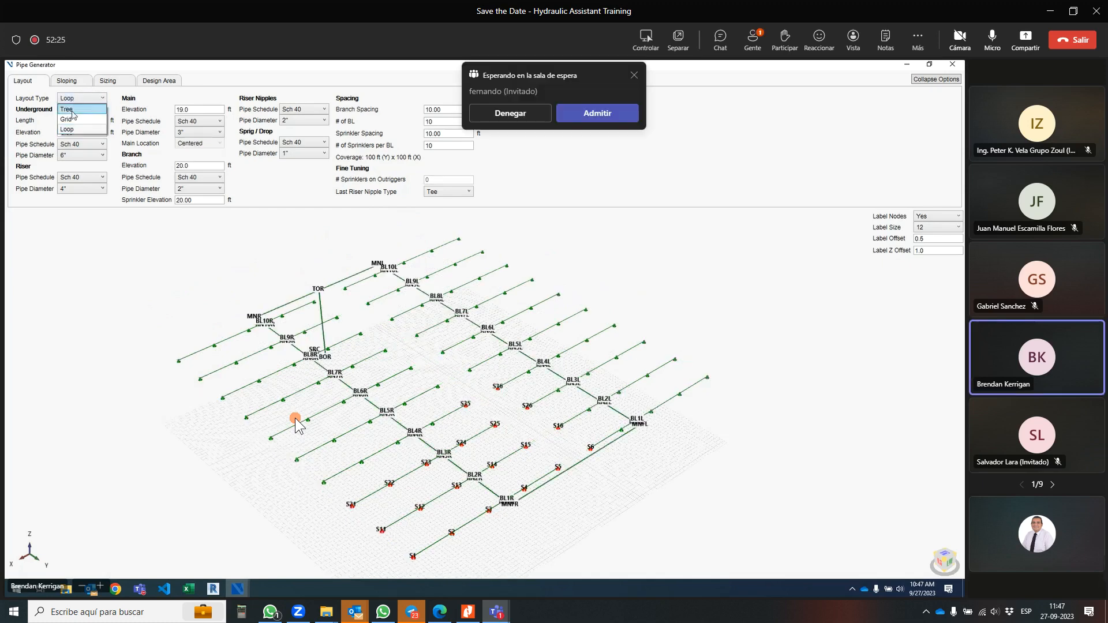
click(72, 110)
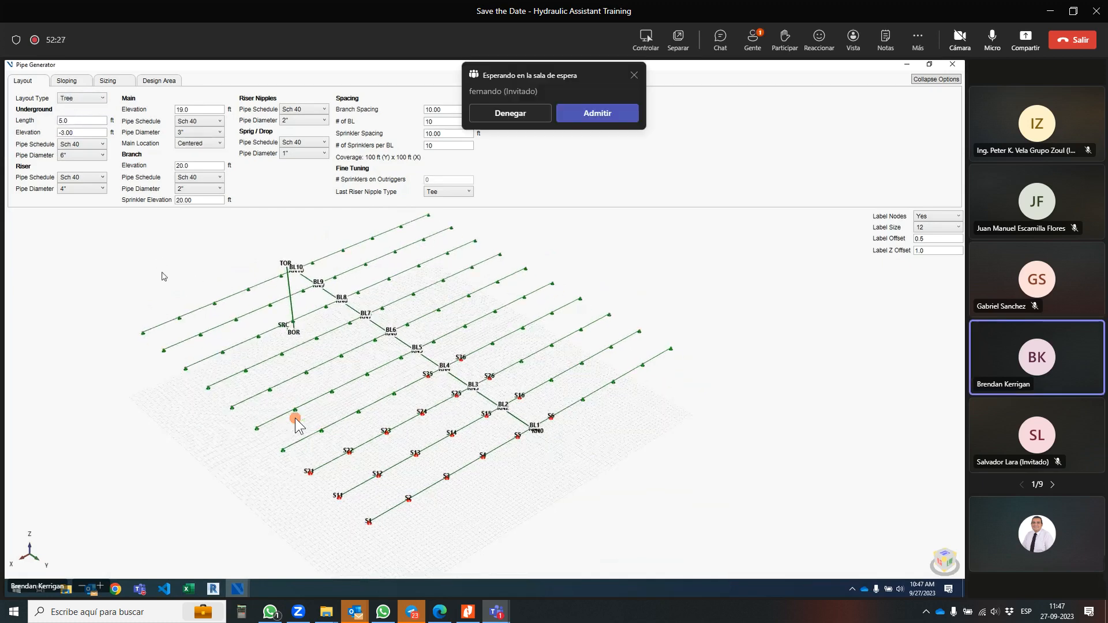
- Set the underground pipe's length to 25 ft and its pipe schedule to Blue Brute 305psi
middle_drag(140, 307, 475, 349)
scroll(381, 416, up, 5)
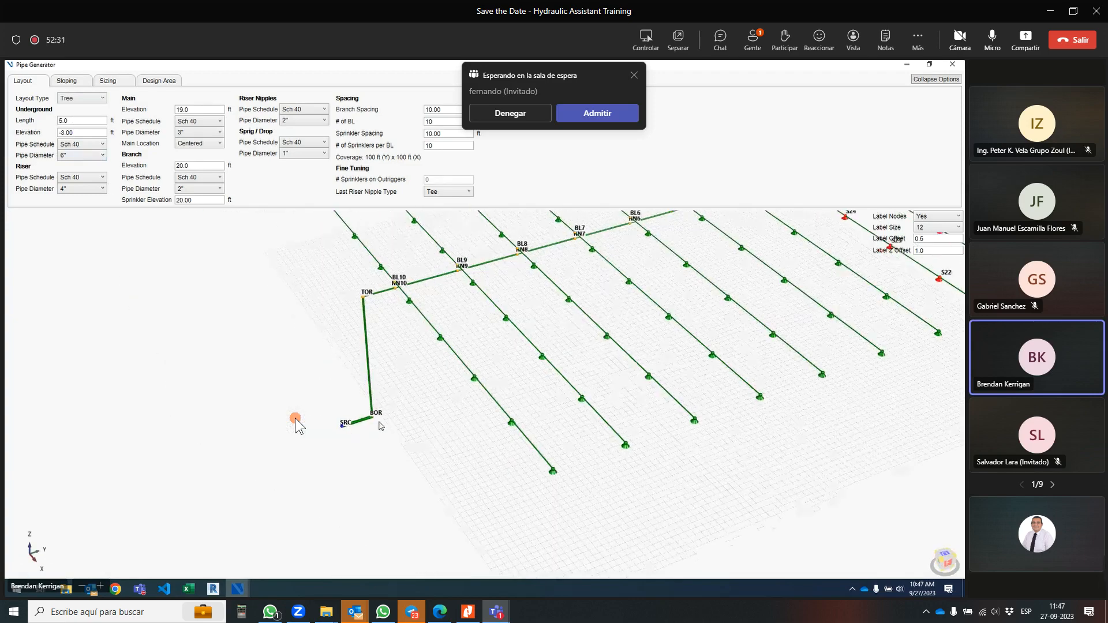
drag(76, 121, 32, 124)
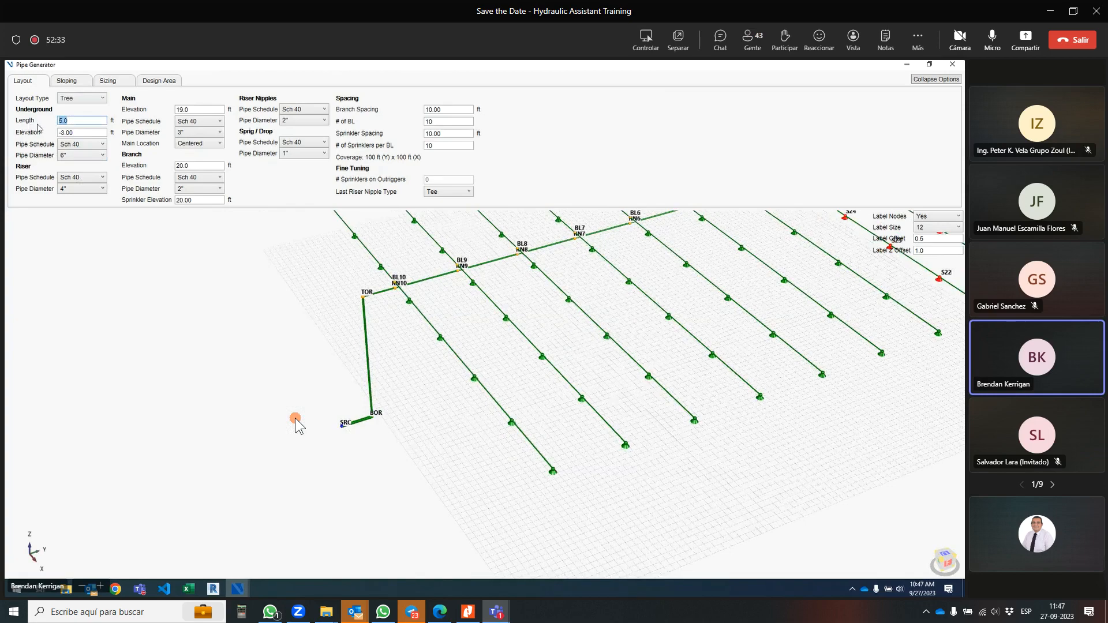
text(25)
click(91, 131)
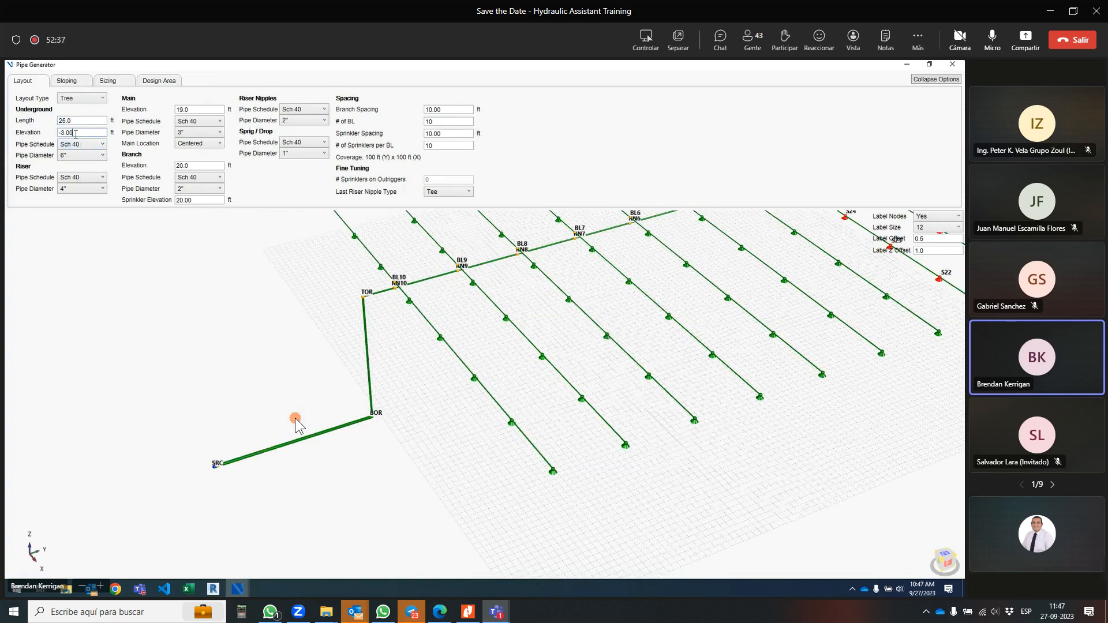
click(70, 143)
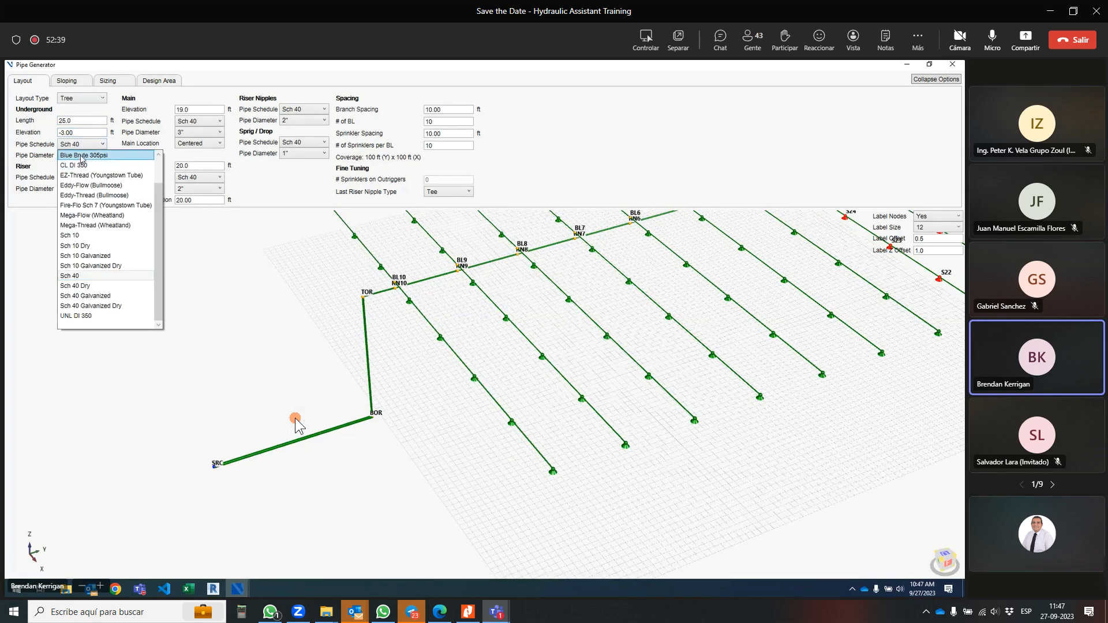
click(82, 156)
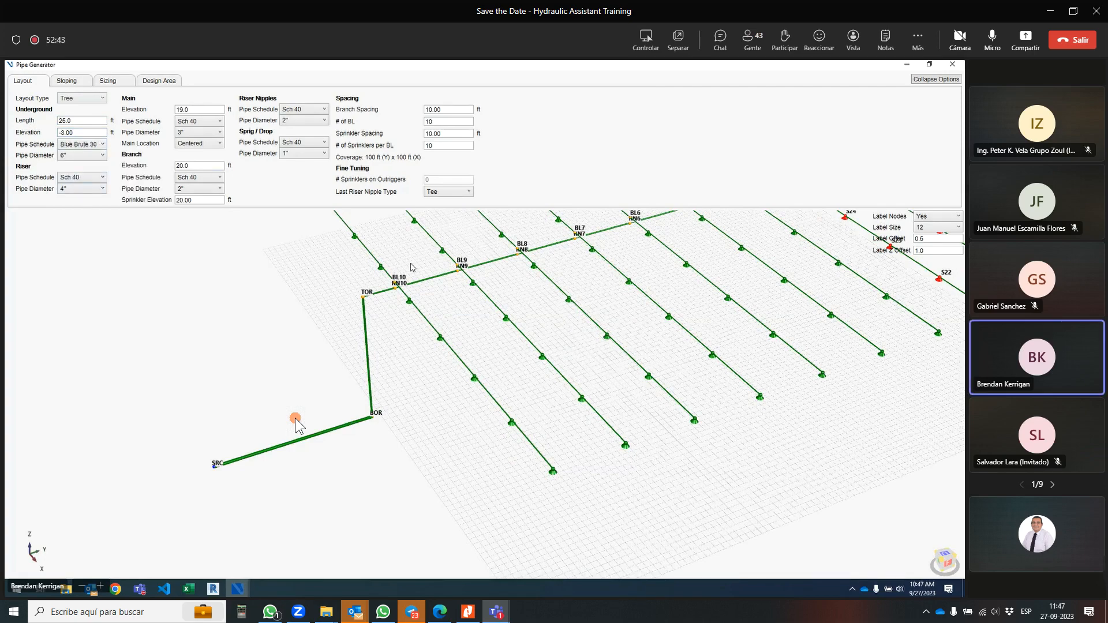
- Try the main's elevation at 20.0 ft by copying in the branch elevation value
middle_drag(412, 269, 411, 377)
scroll(400, 376, up, 5)
right_drag(400, 376, 452, 350)
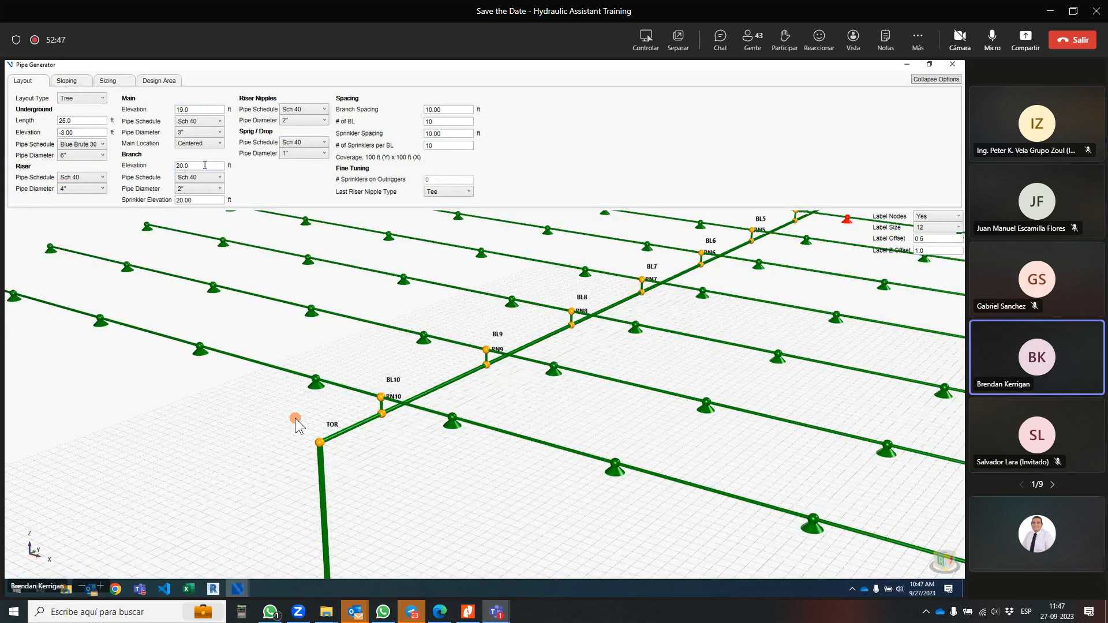
right_drag(404, 429, 430, 459)
scroll(428, 456, up, 5)
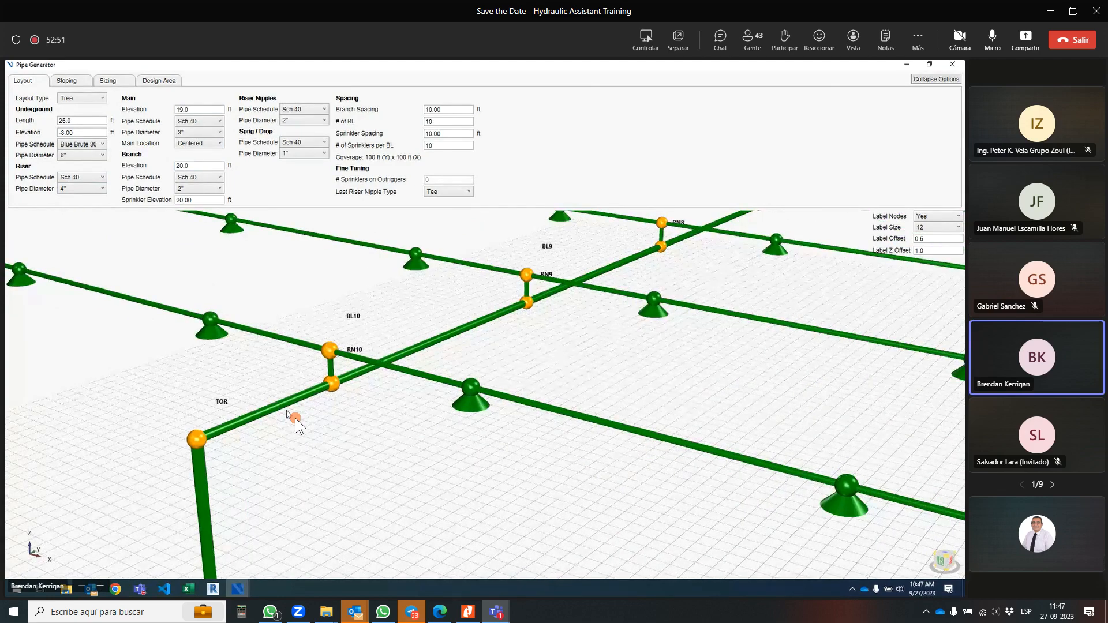
drag(196, 110, 160, 108)
drag(195, 168, 157, 167)
drag(210, 166, 150, 139)
key(ctrl+c)
drag(198, 109, 165, 109)
key(ctrl+v)
click(199, 165)
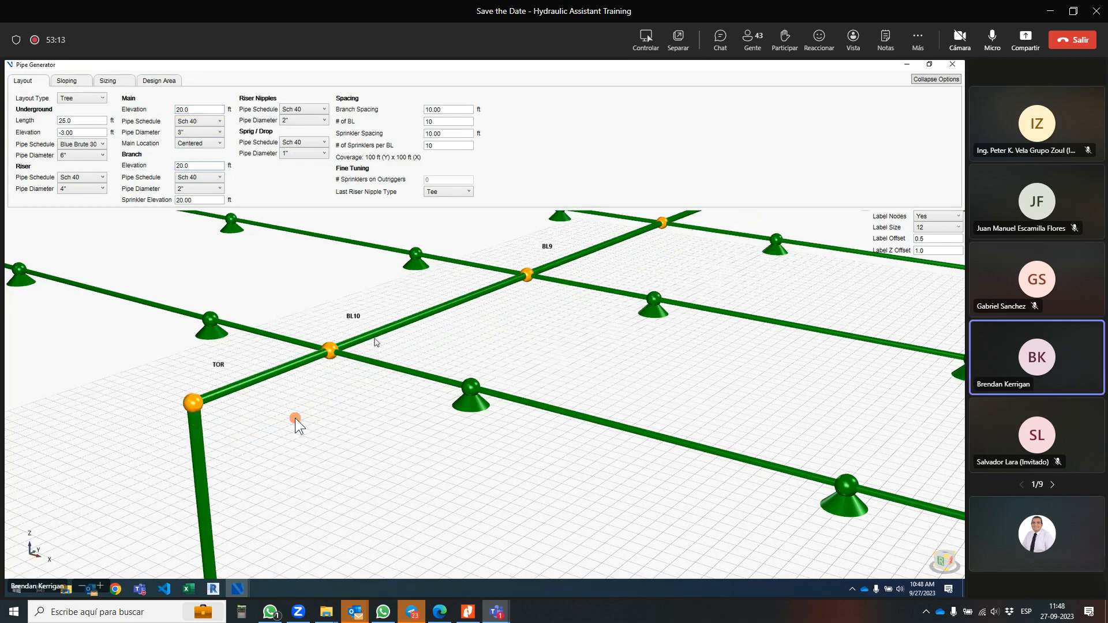
- Return the main's elevation to 19.0 ft
double_click(190, 109)
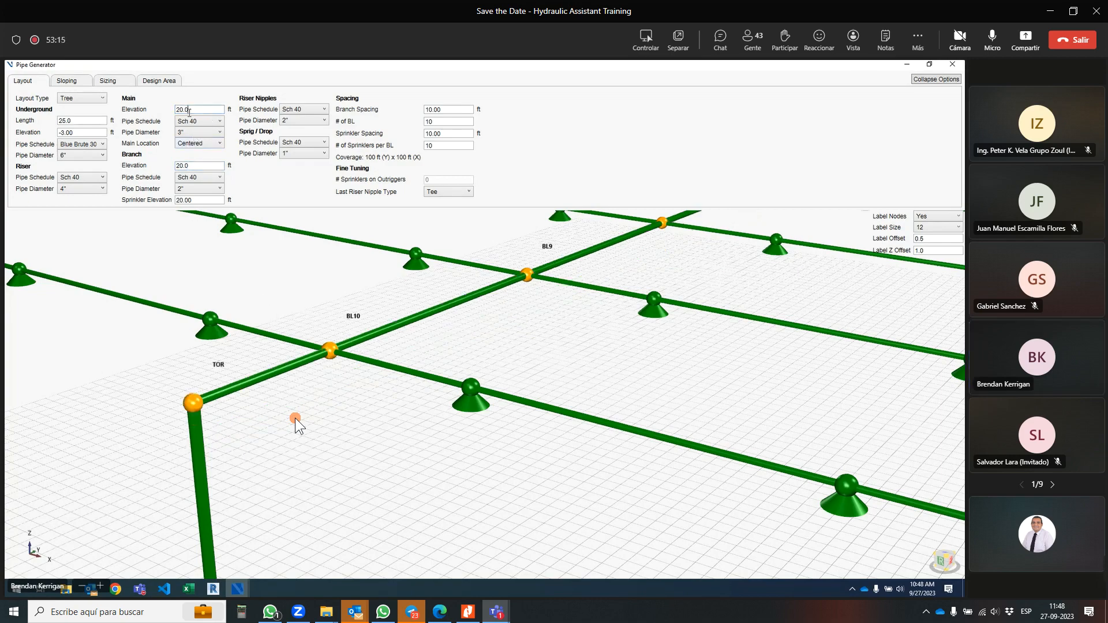
text(19.0)
key(Tab)
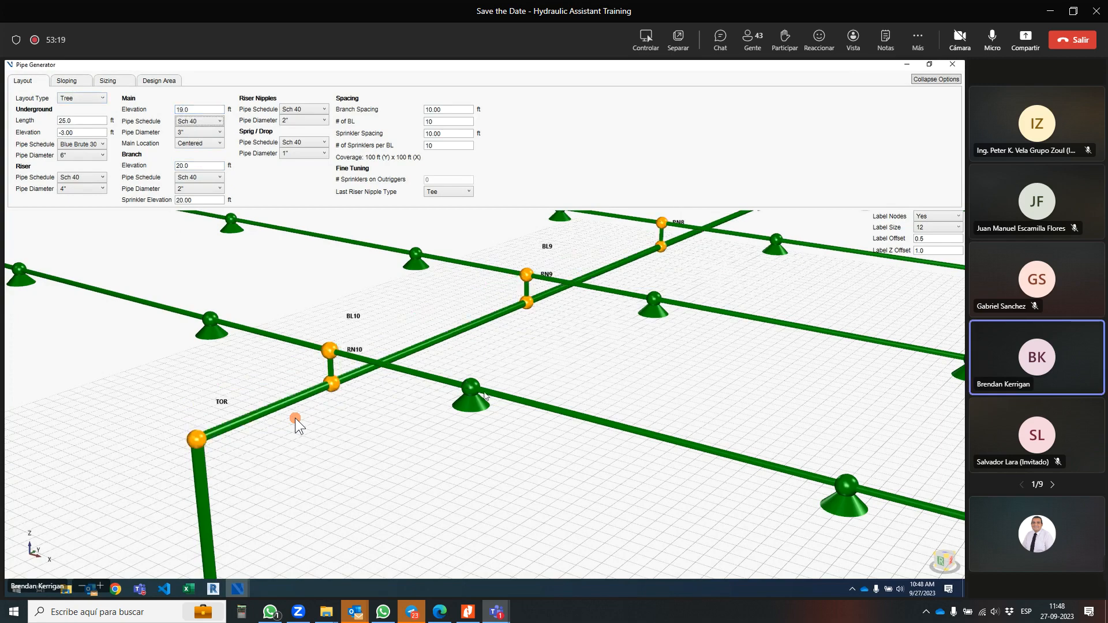
- Lower the sprinkler elevation to 19 ft and set the sprig/drop pipe diameter to 12"
drag(213, 199, 136, 208)
text(19)
key(Return)
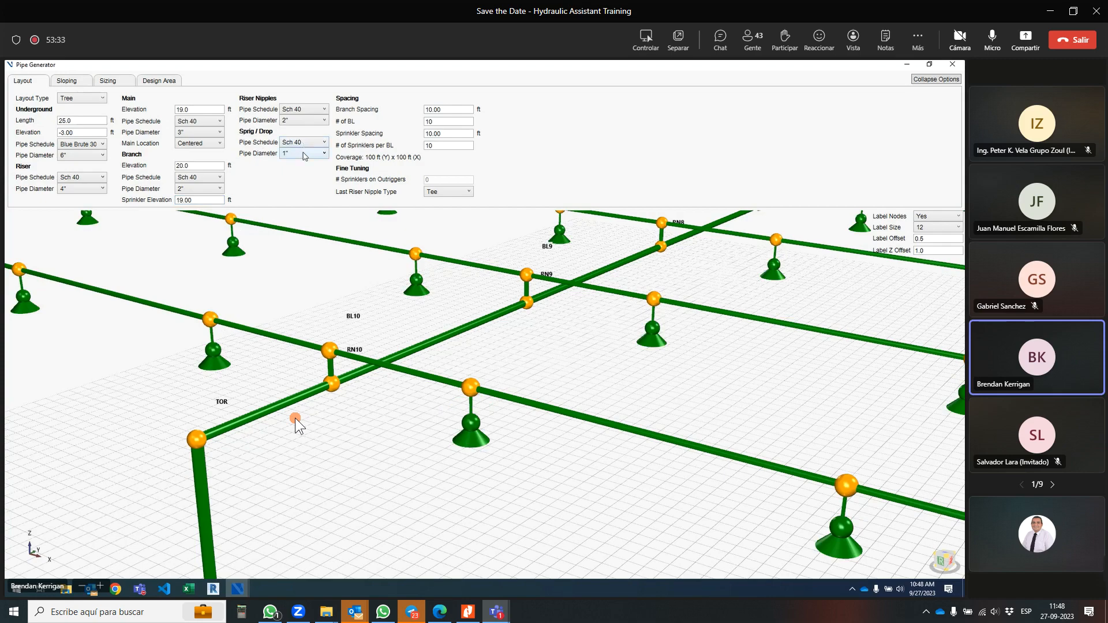
click(304, 154)
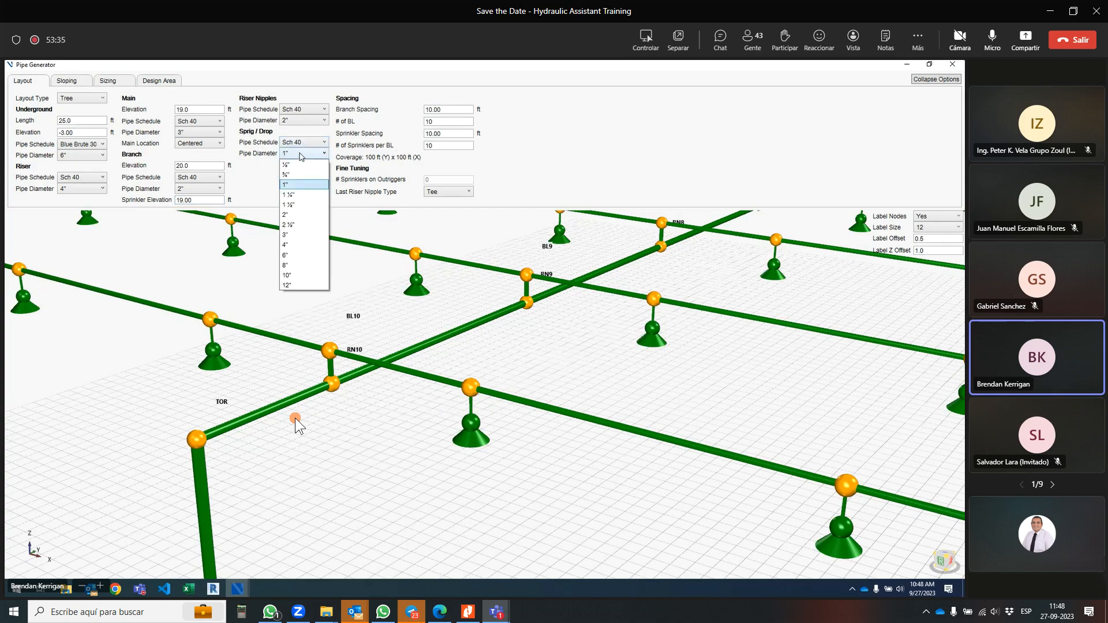
click(301, 286)
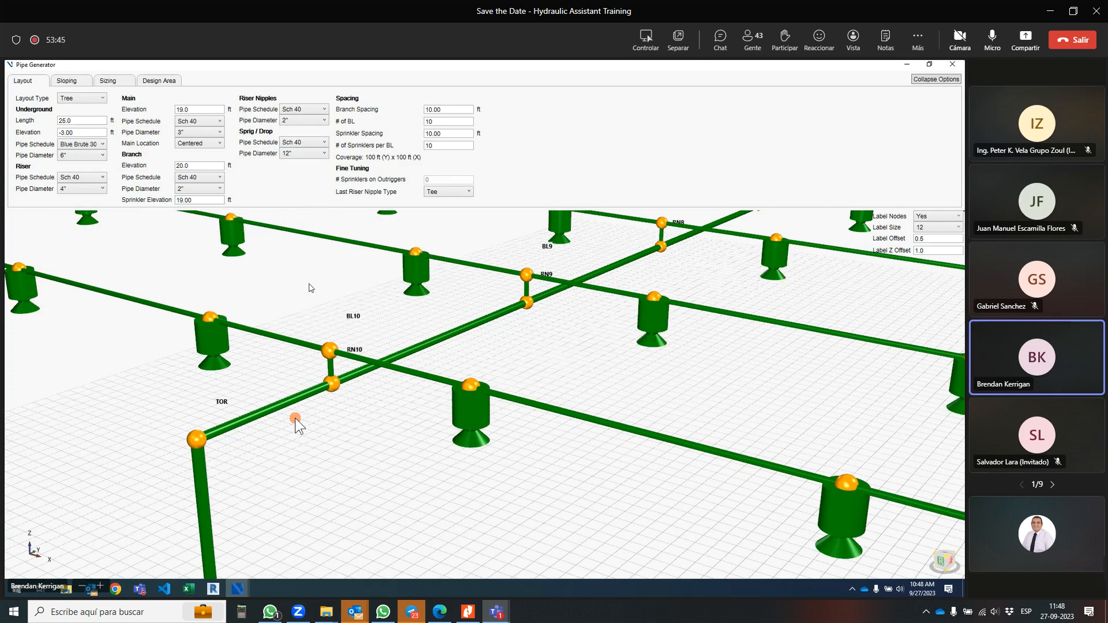
- Set the sprinkler elevation back to 20 ft
drag(195, 200, 168, 201)
text(20)
click(218, 166)
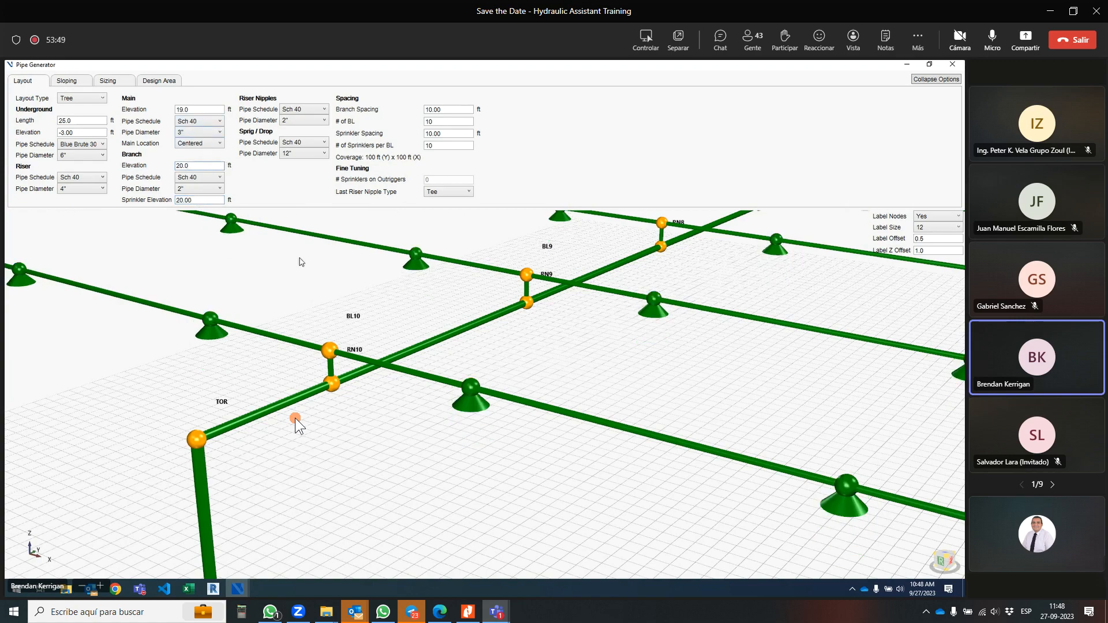
- Set the main location to Side and put 2 sprinklers on the outriggers
scroll(296, 418, down, 5)
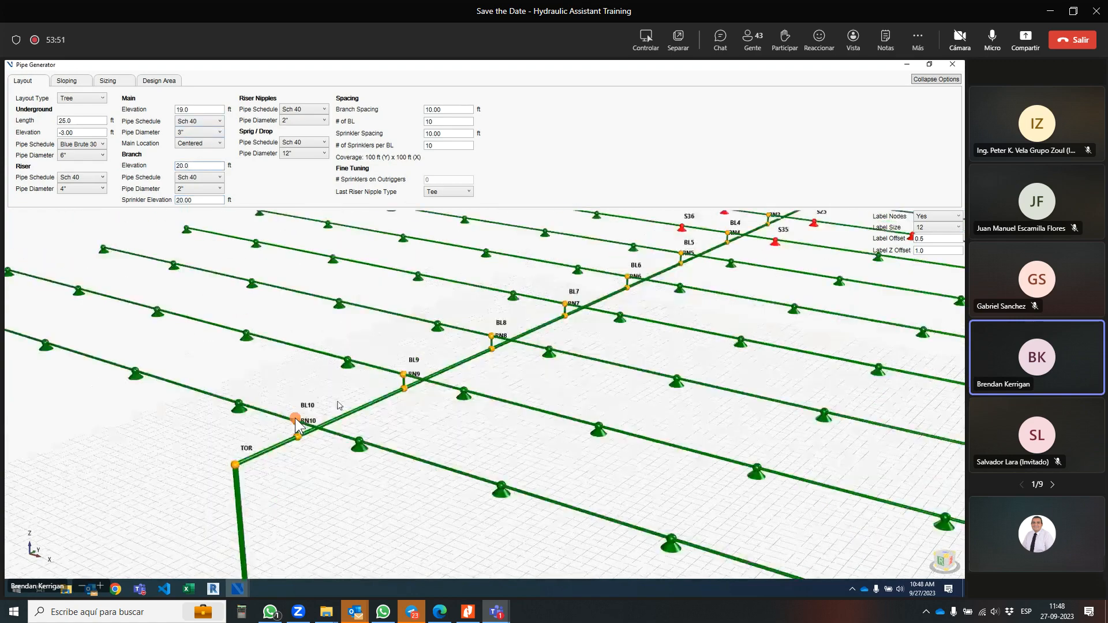
scroll(296, 417, down, 2)
click(199, 143)
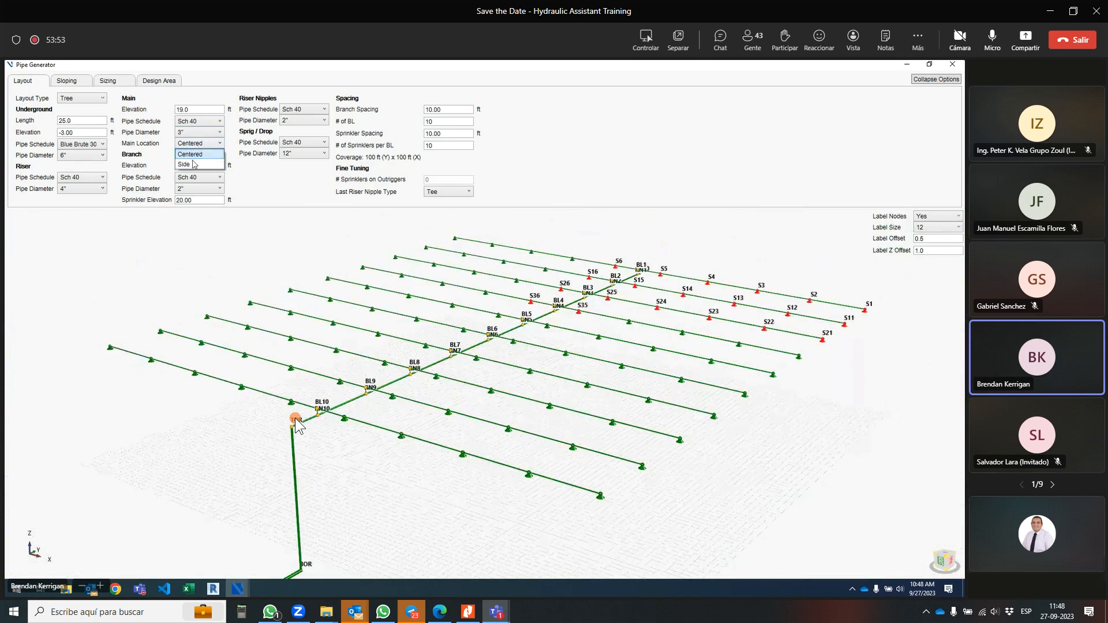
click(194, 165)
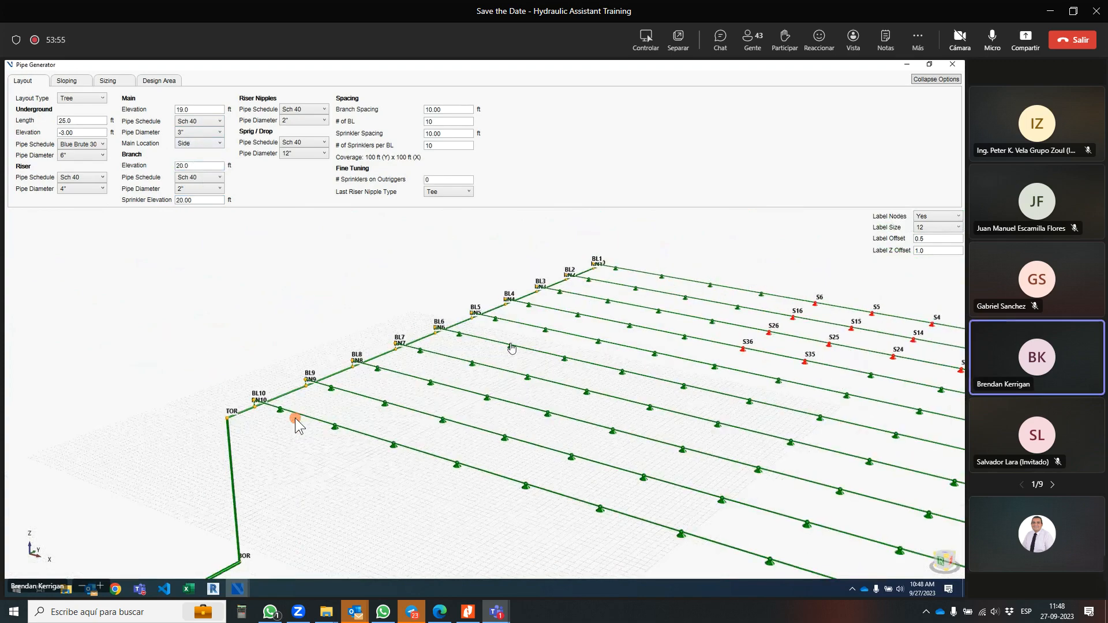
scroll(295, 418, down, 2)
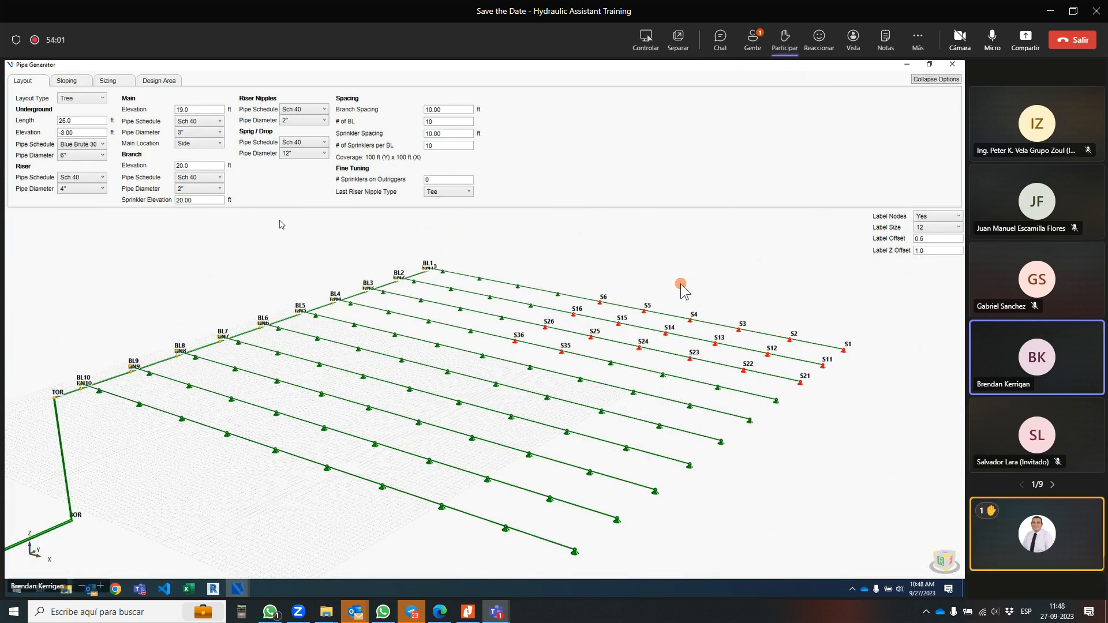
text(2)
key(Tab)
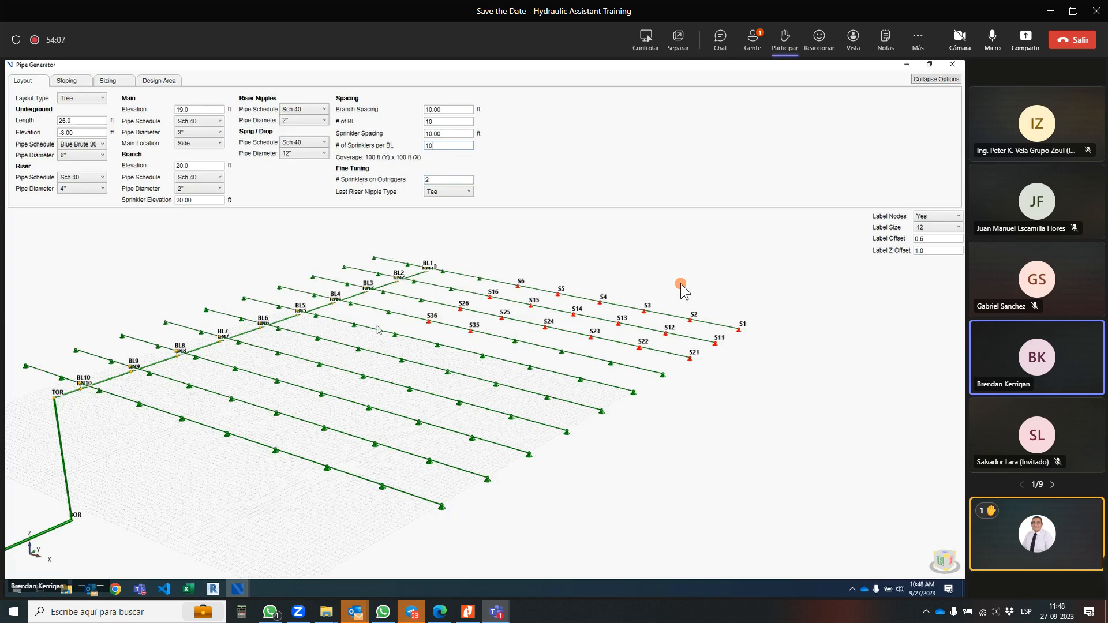
- Change the main location to Centered
click(200, 144)
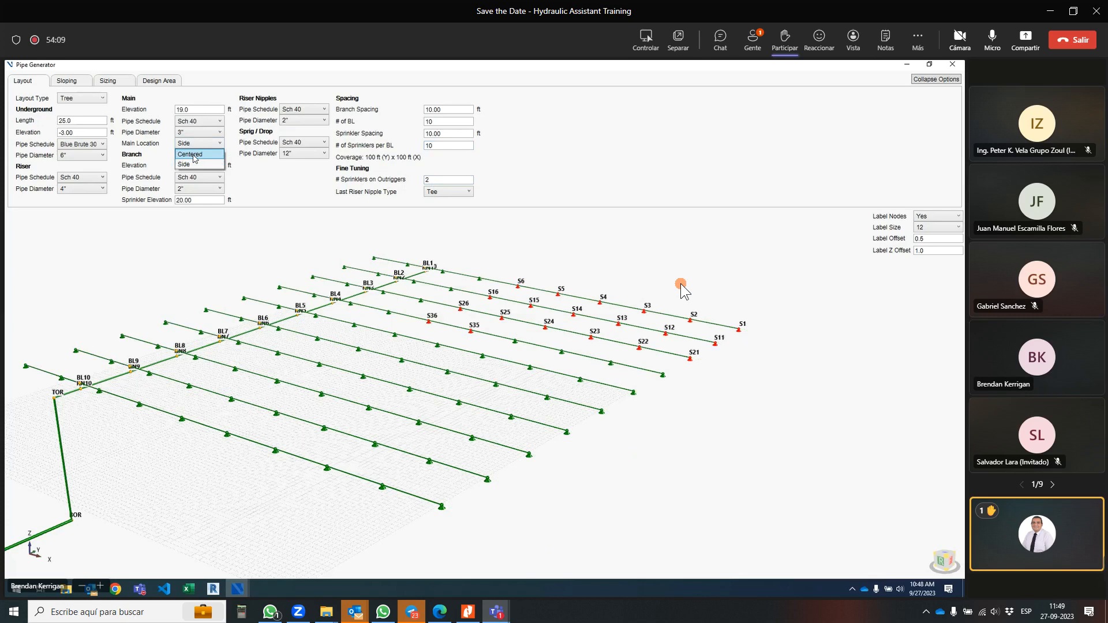
click(194, 155)
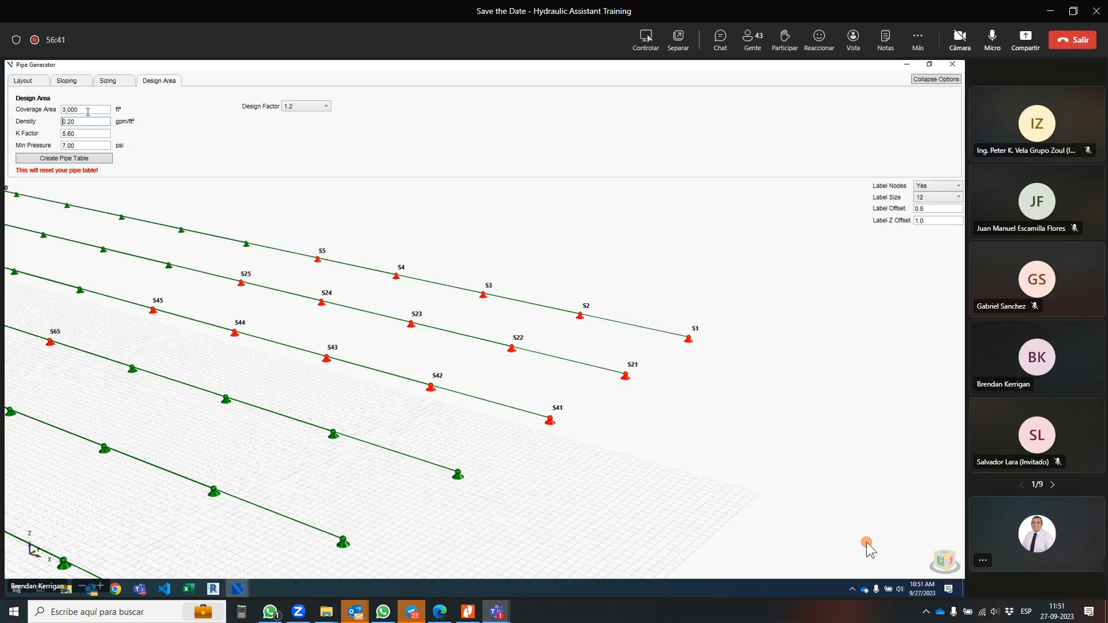
- Set the design area's coverage to 1,500 ft² and its density to 0.15 gpm/ft², and create the pipe table
drag(87, 112, 15, 111)
text(1500)
key(Tab)
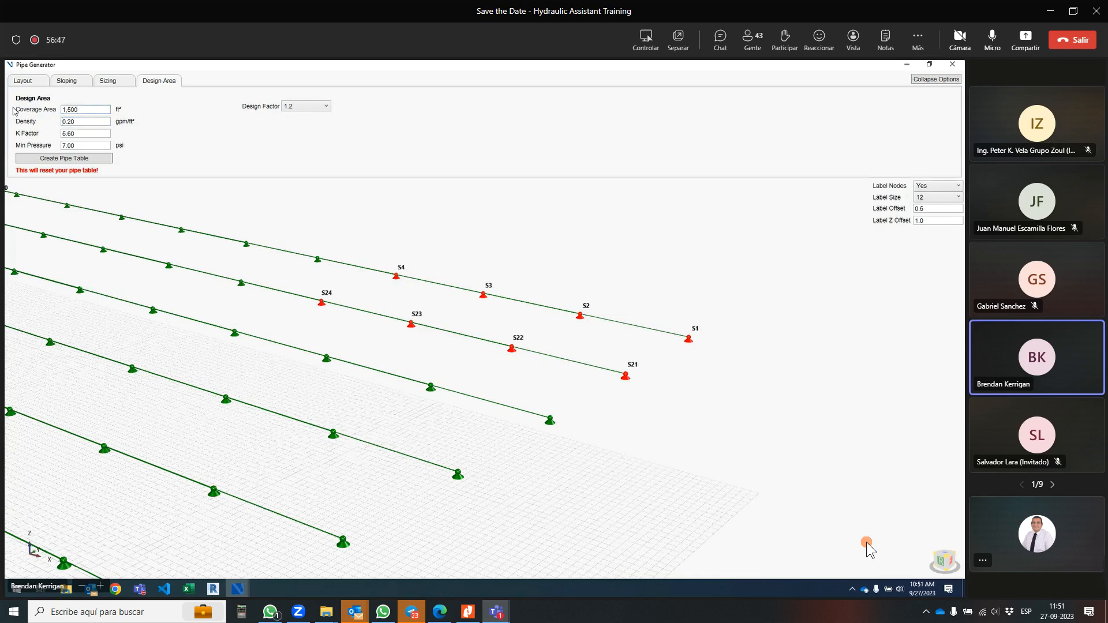
double_click(69, 121)
text(0.15)
double_click(78, 145)
click(84, 158)
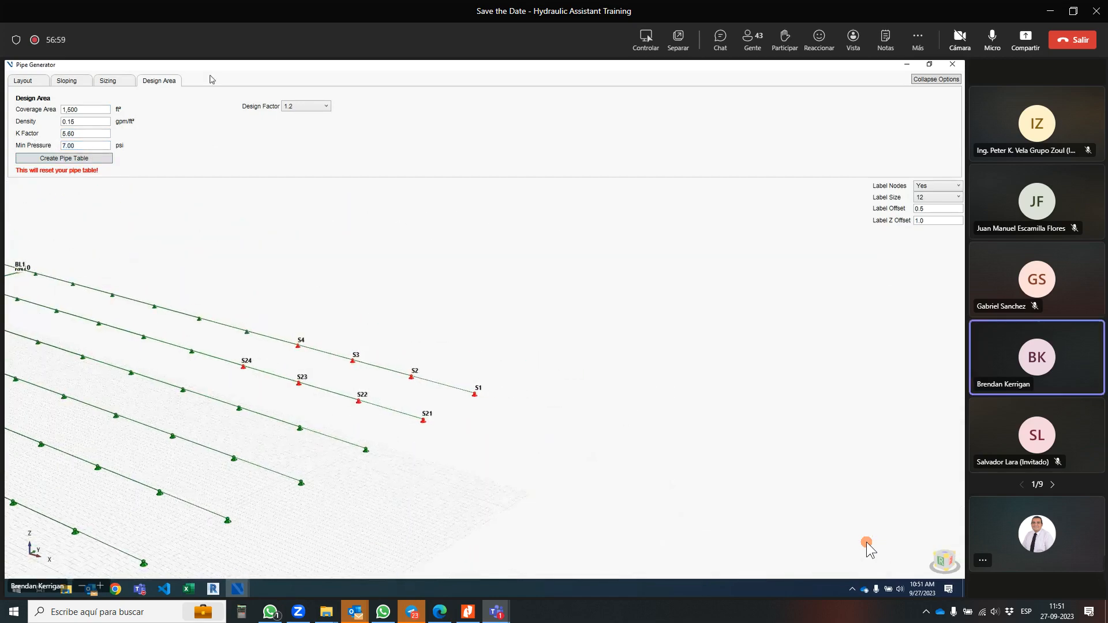
click(78, 160)
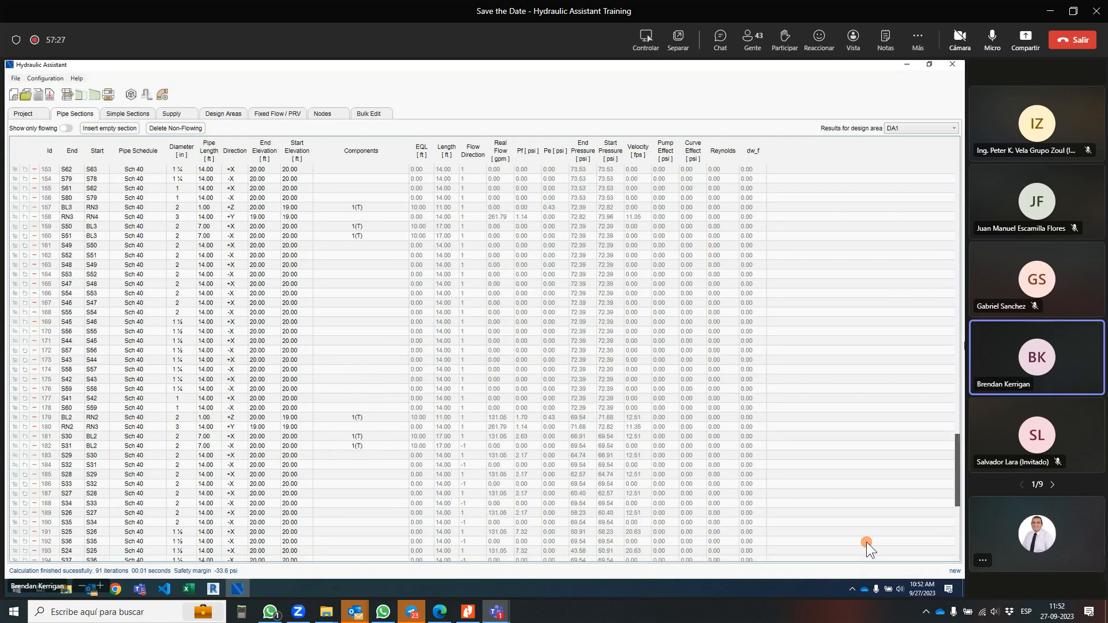
- Replace the Model J-1 Alarm Check Valve on the TOR–BOR pipe section with a Model VXR
drag(960, 530, 958, 173)
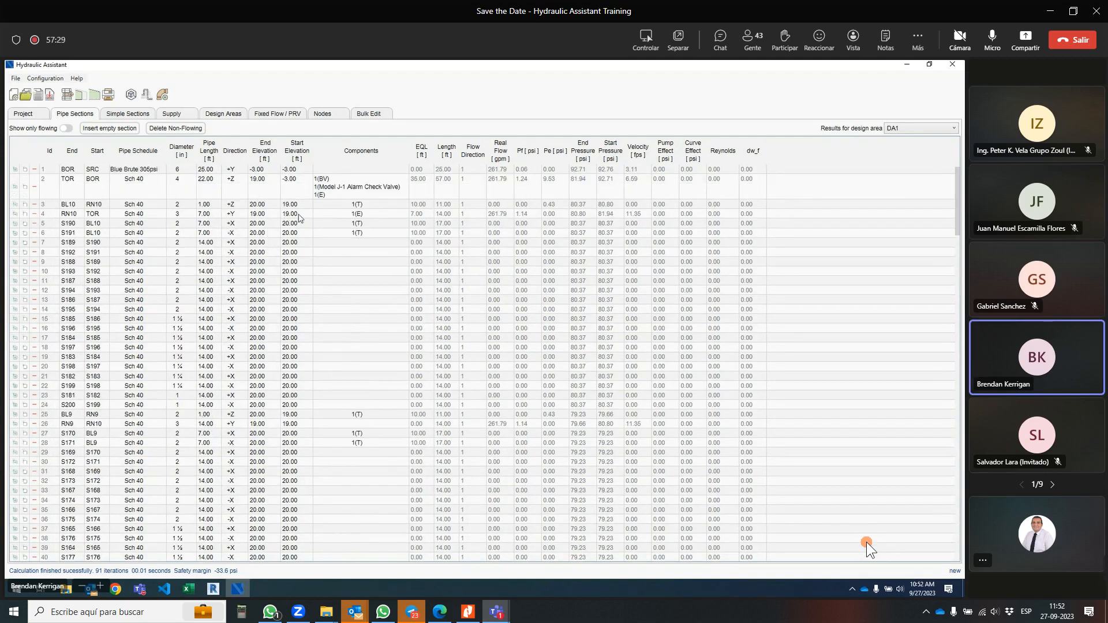
click(326, 189)
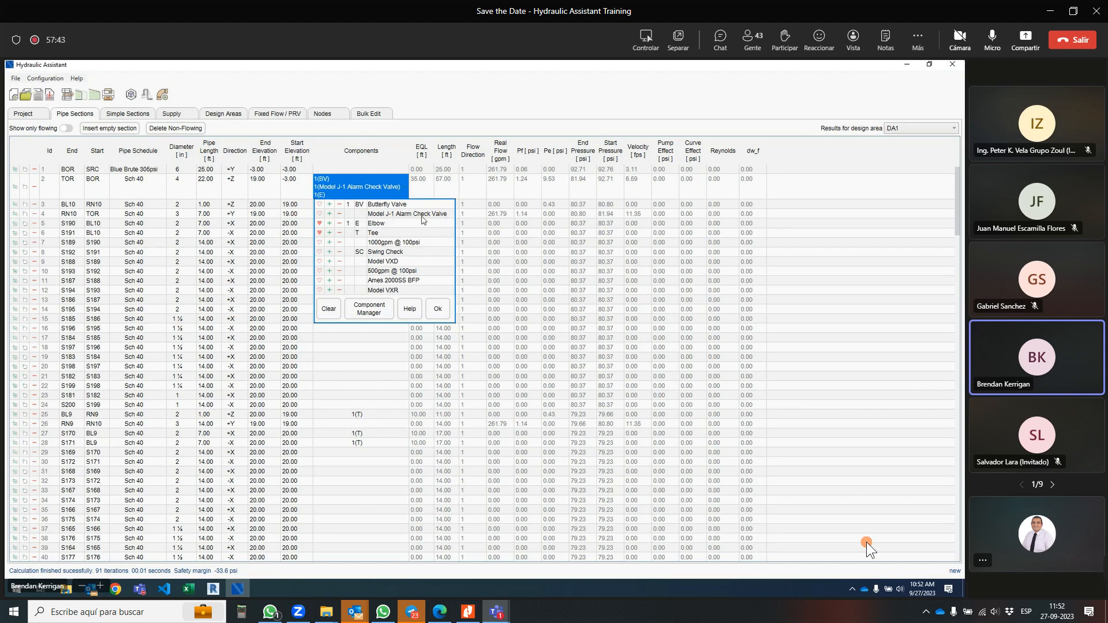
click(330, 290)
click(280, 300)
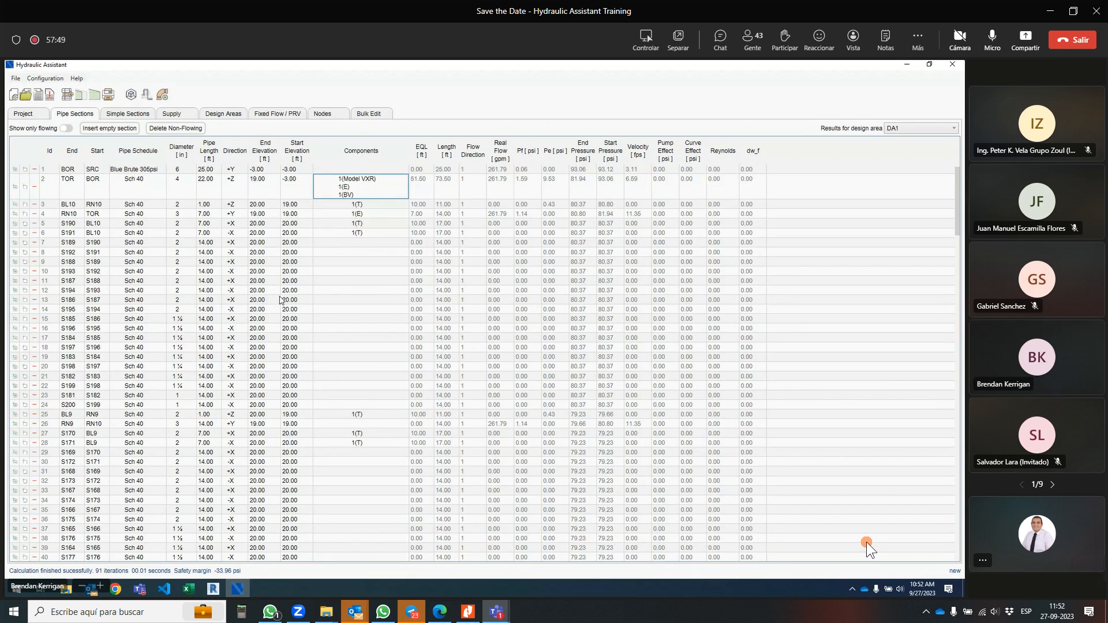
- Review the supply graph and results, and set the TOR–BOR pipe section's diameter to 6 in
click(173, 114)
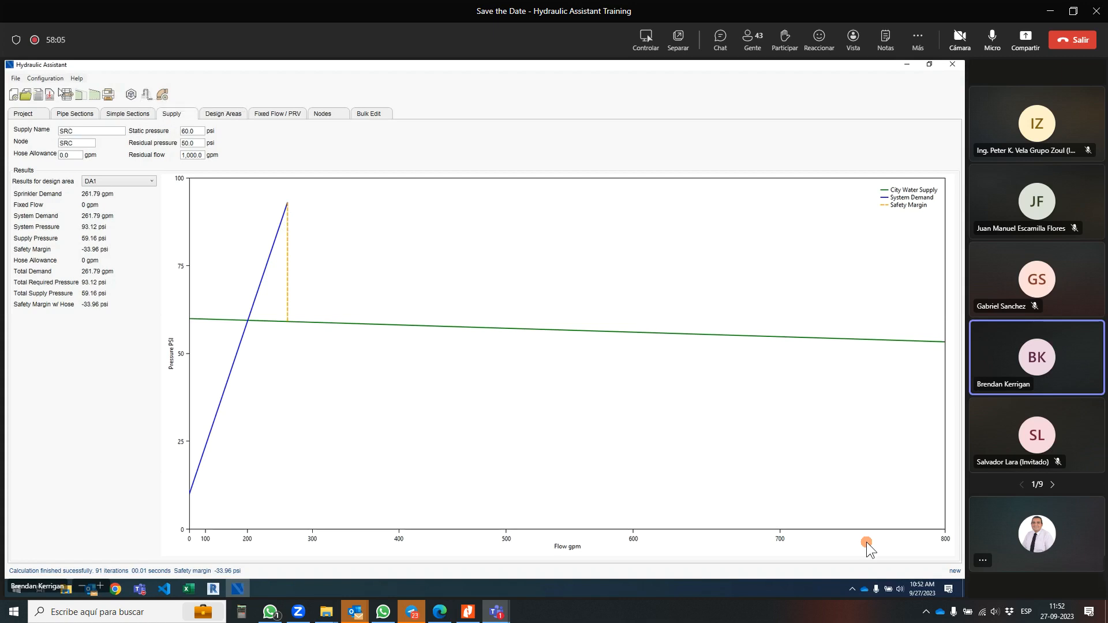
click(73, 114)
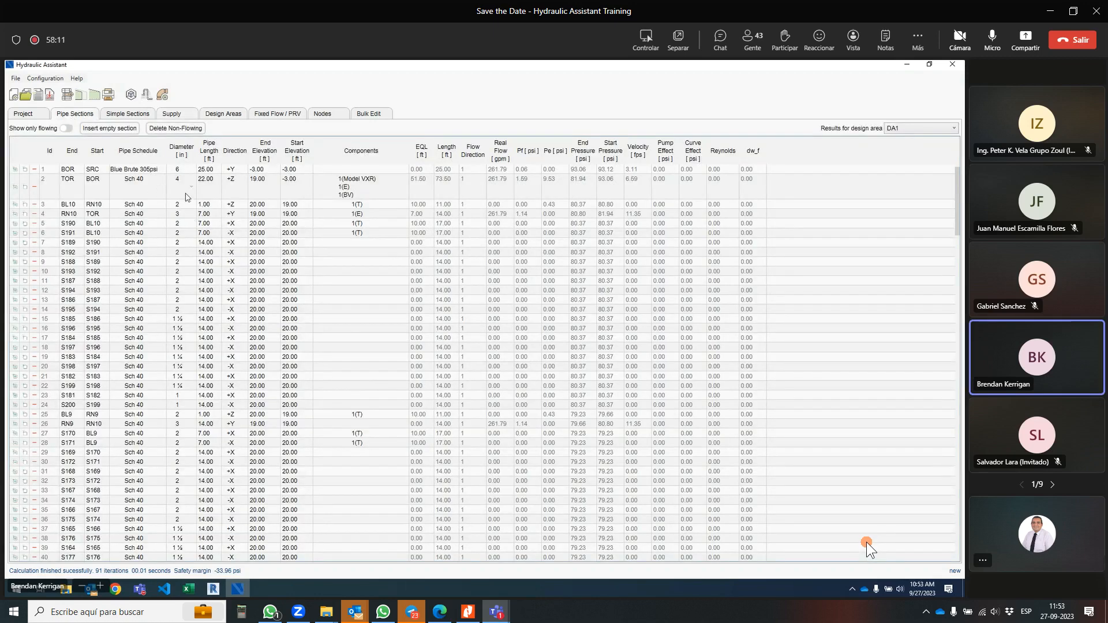
click(187, 195)
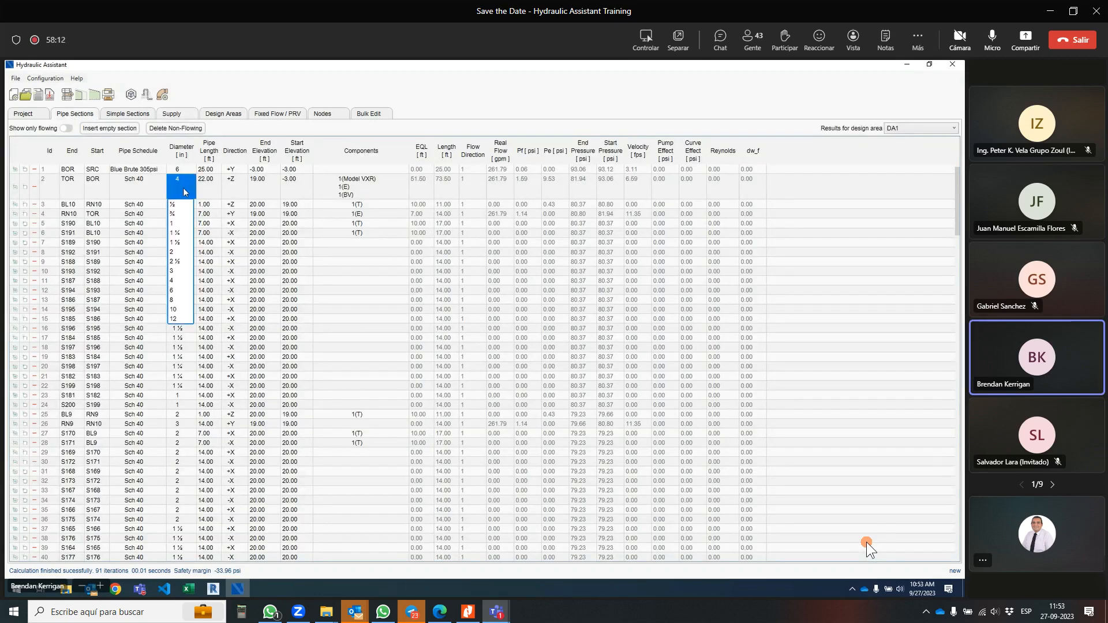
click(184, 290)
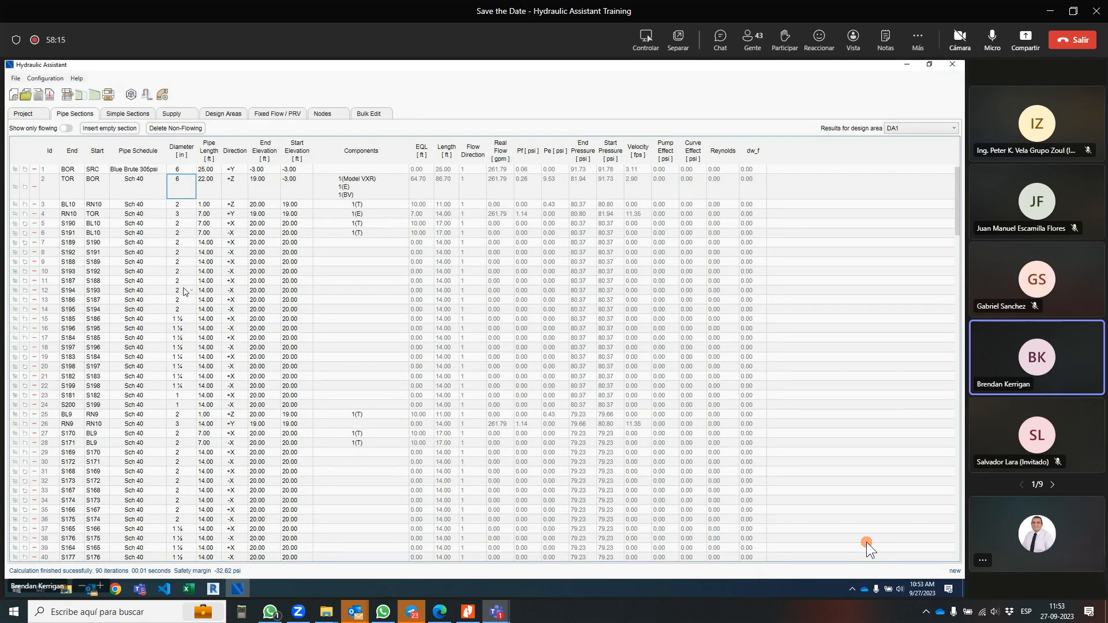
- Review the tree layout's settings and 3D preview in the Pipe Generator and close it without generating pipes
click(149, 98)
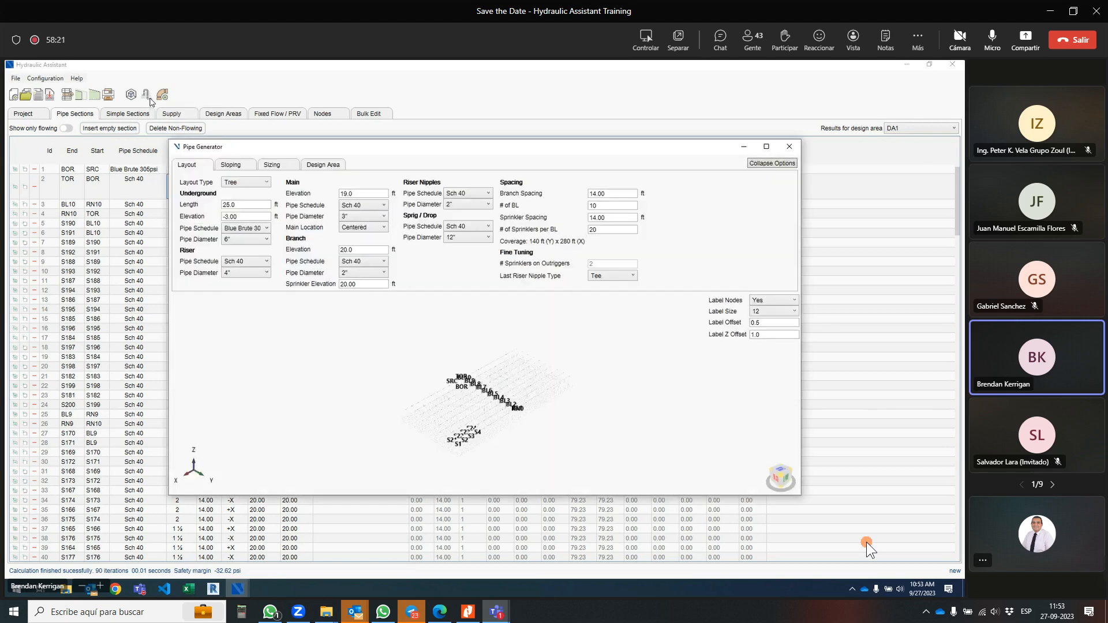
scroll(441, 421, up, 5)
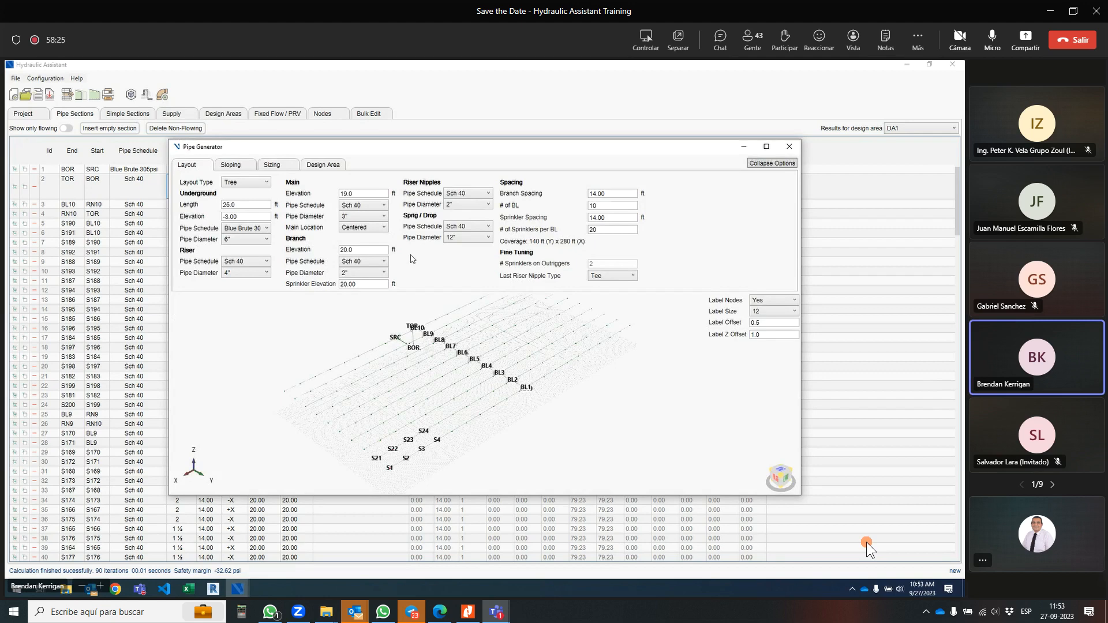
drag(249, 152, 457, 229)
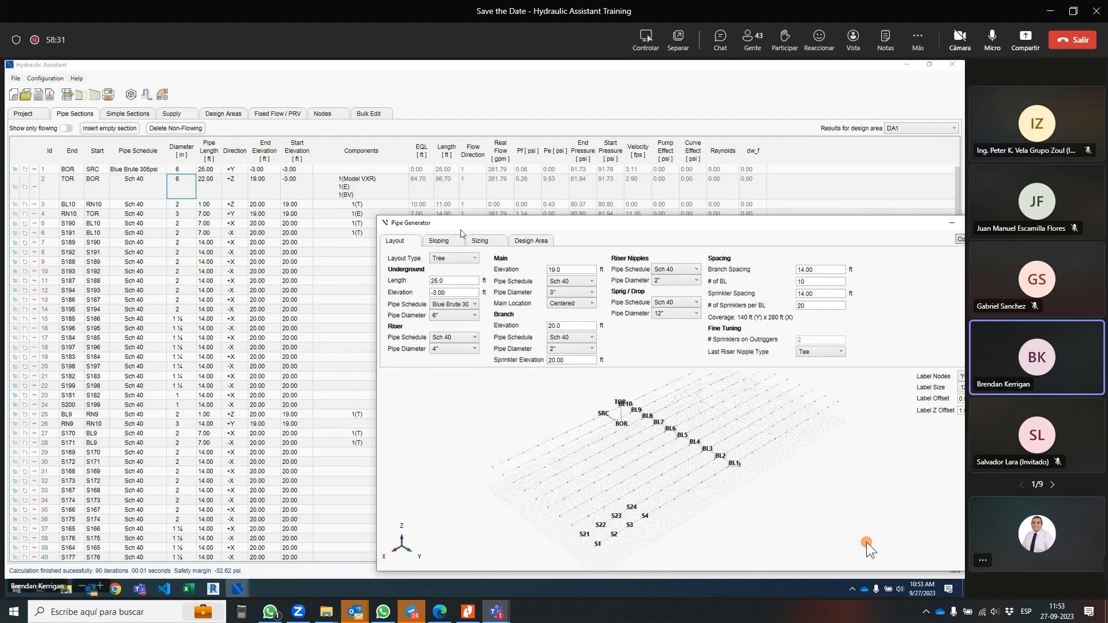
drag(460, 227, 282, 202)
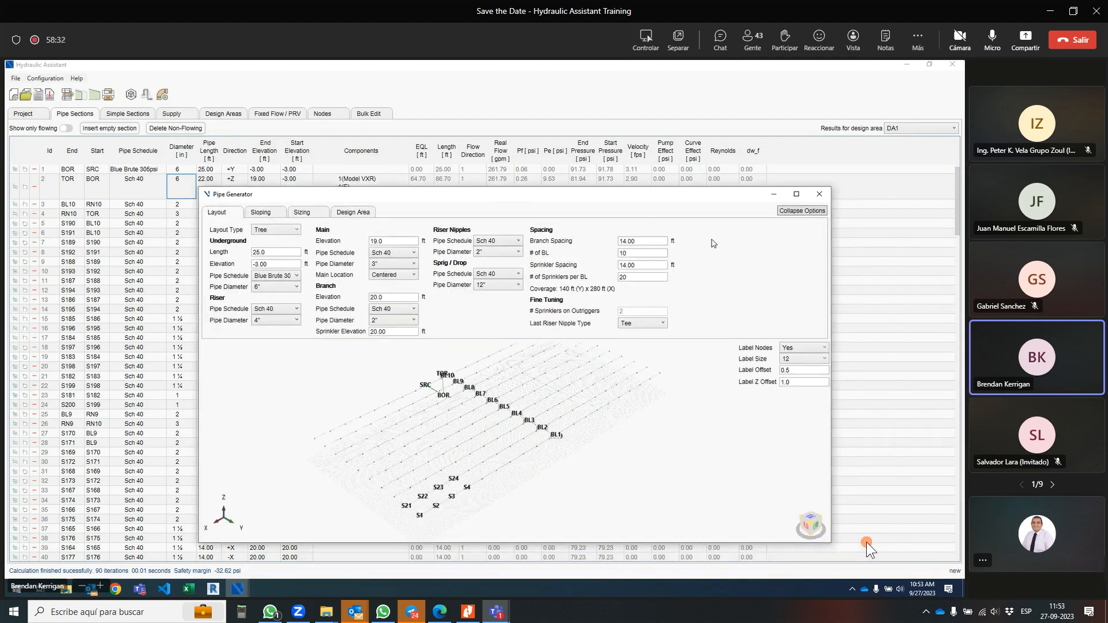
click(819, 196)
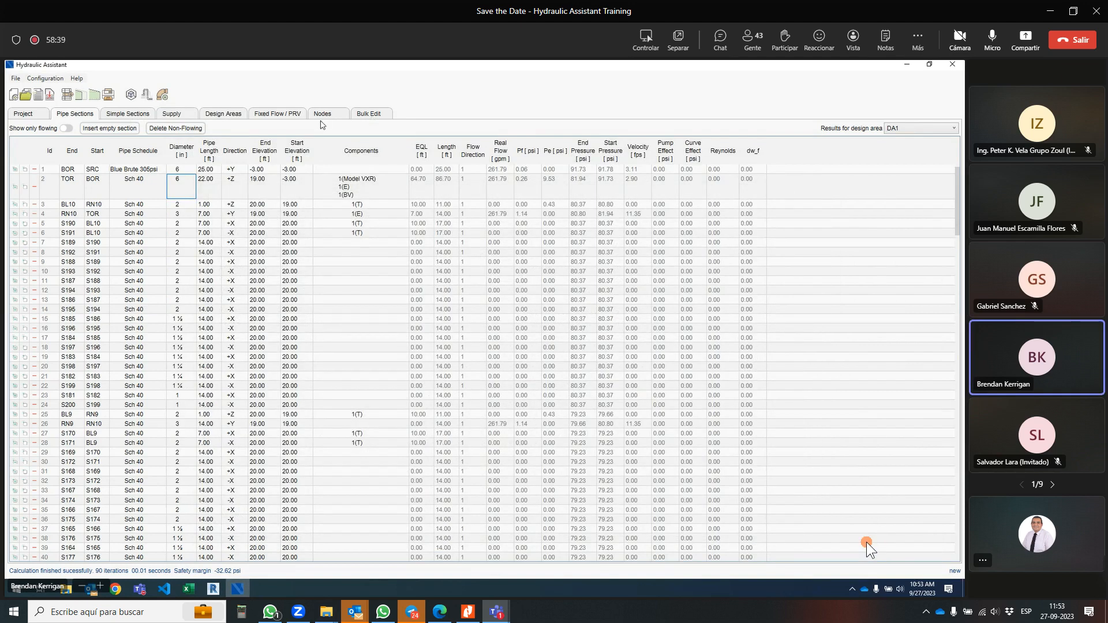
- Sort the simple sections by friction loss (Pf), and bulk-edit the 3 in pipes of 14 ft and 7 ft length to 4 in diameter
click(135, 115)
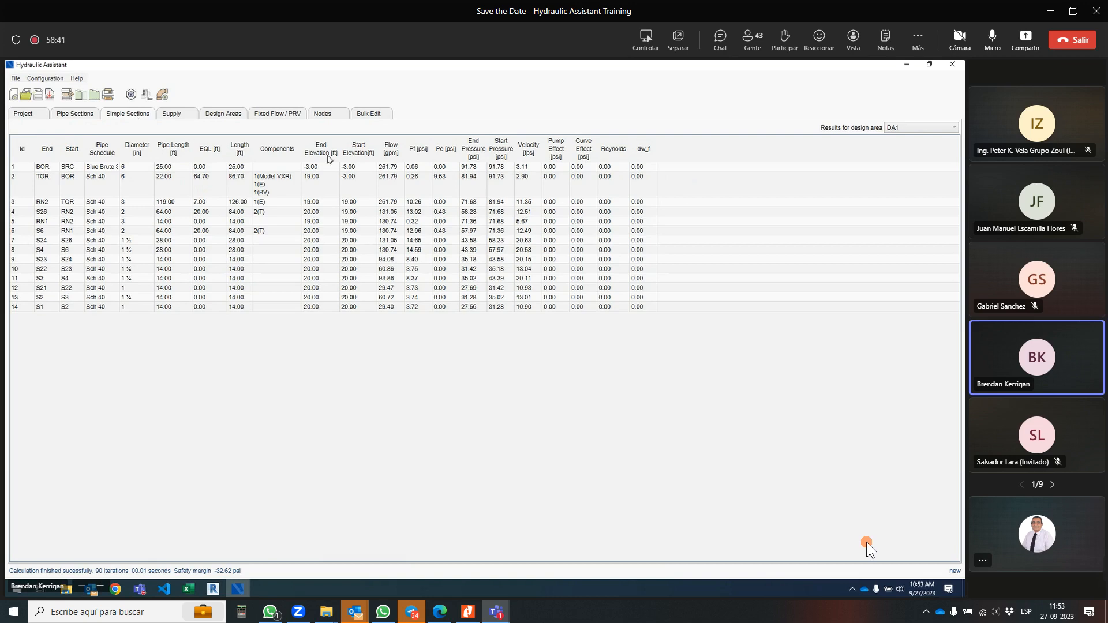
click(416, 152)
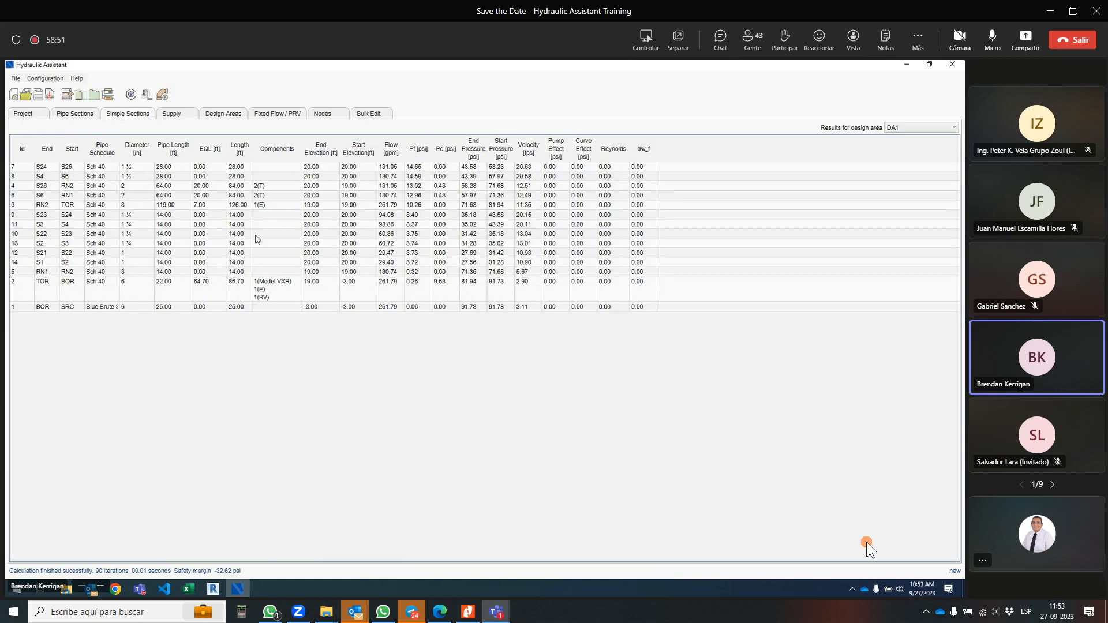
click(367, 115)
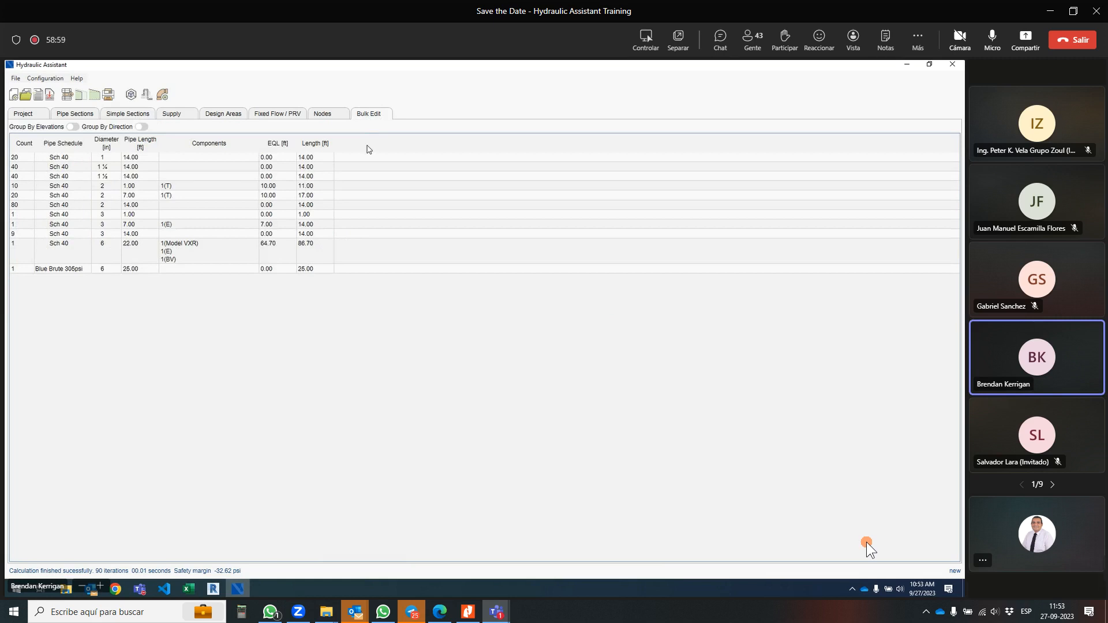
click(20, 207)
key(Up)
click(104, 237)
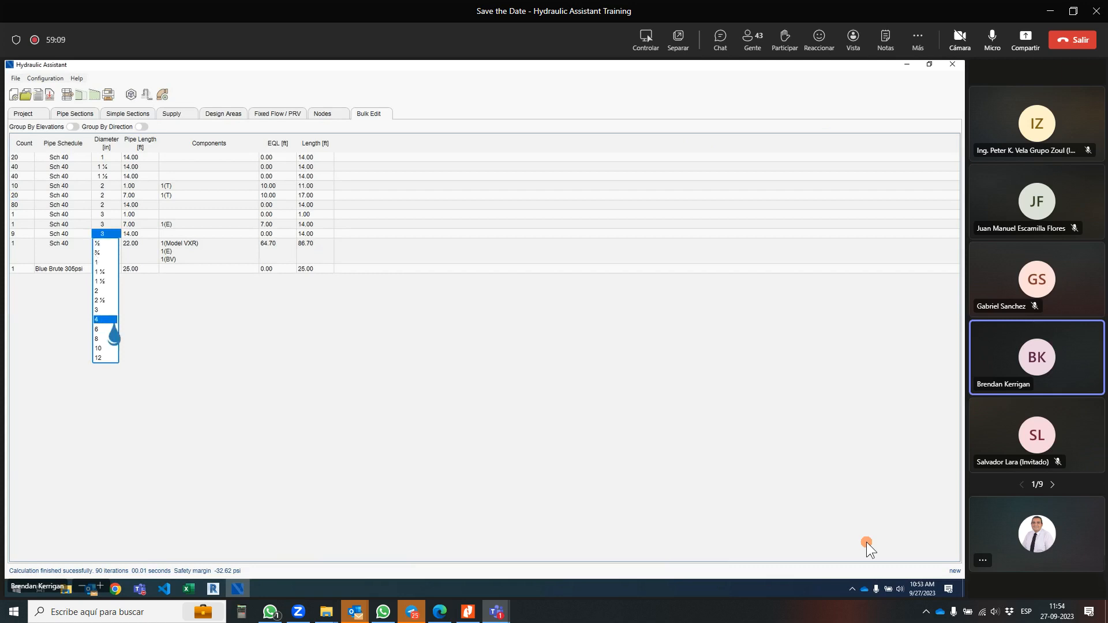
click(104, 321)
click(115, 225)
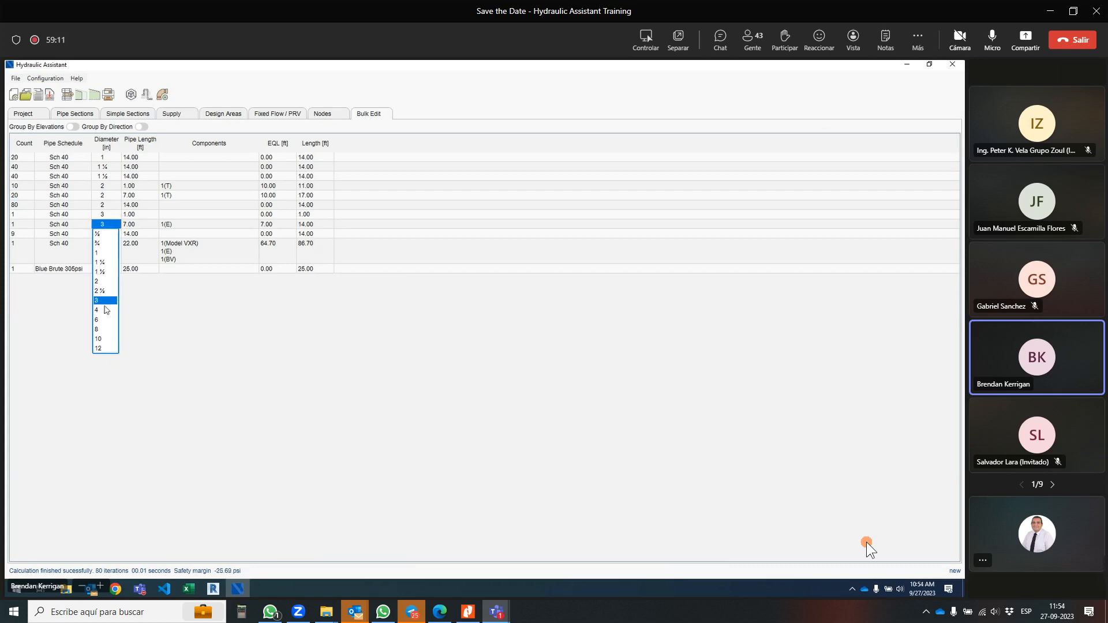
click(104, 312)
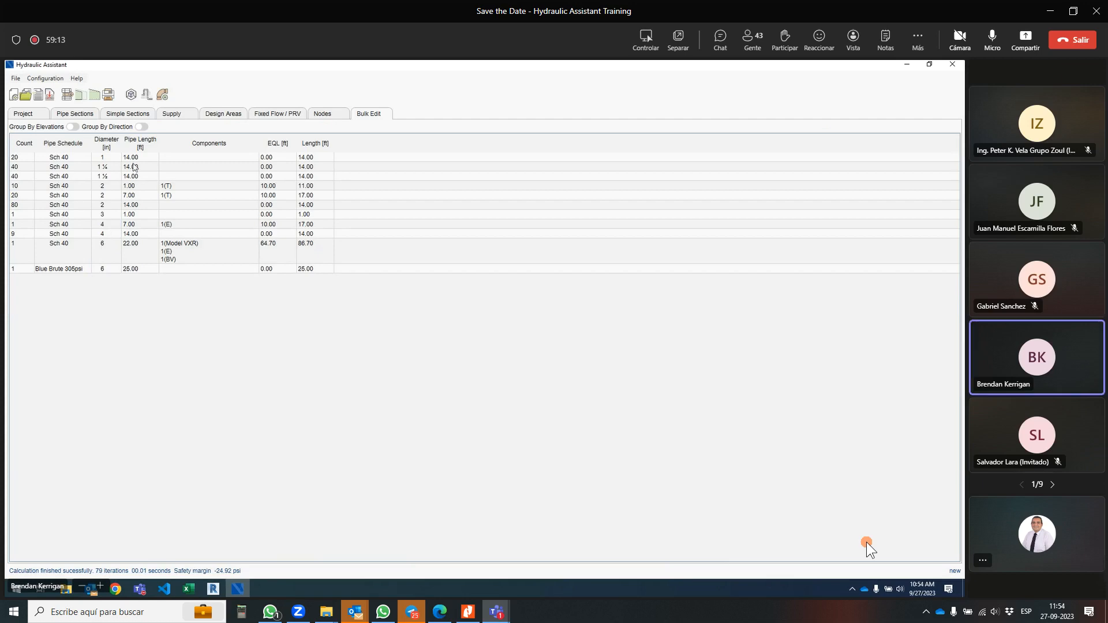
- Check the diameters of the RN2–TOR and RN1–RN2 main sections in the simple sections list
click(128, 115)
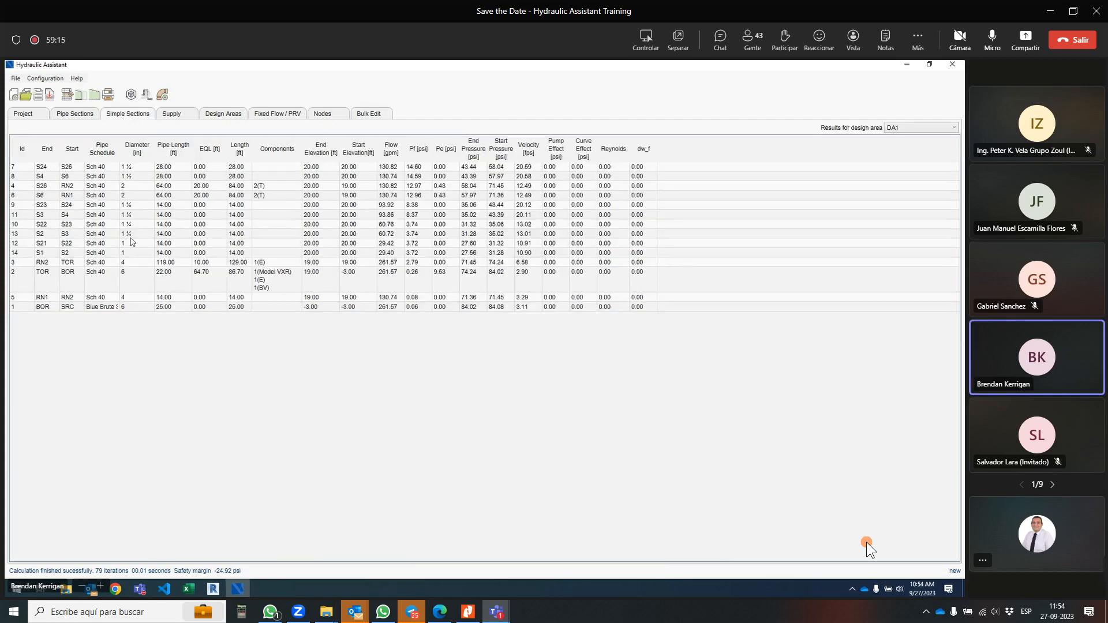
click(129, 263)
click(128, 298)
click(130, 263)
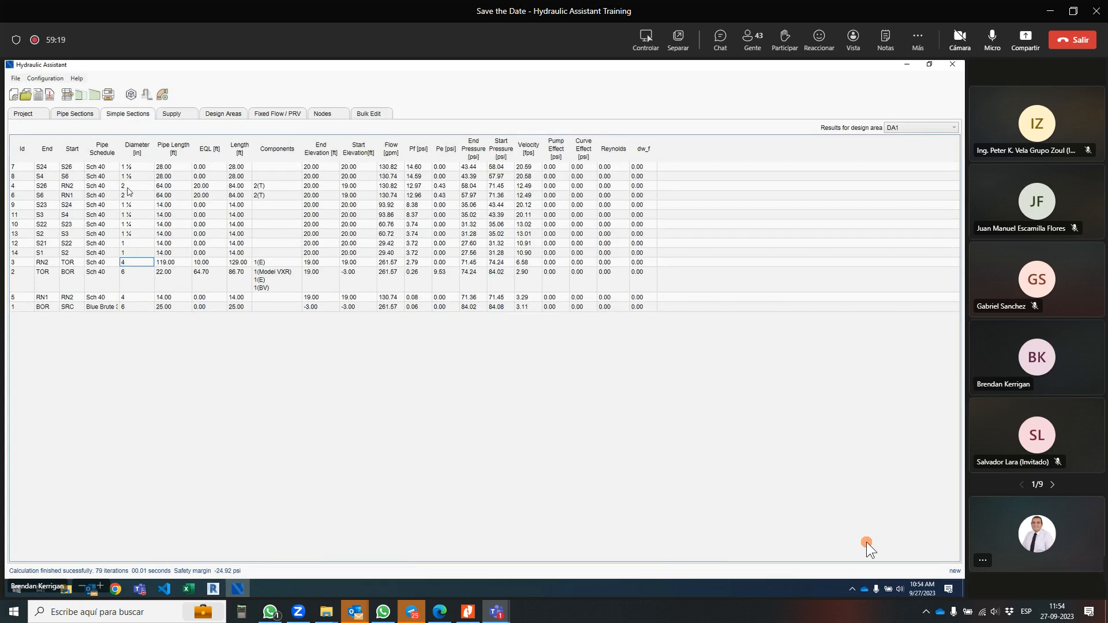
- Open the network in a maximized Design 3D view and frame the flowing branch lines at sprinklers S1 and S21
click(130, 97)
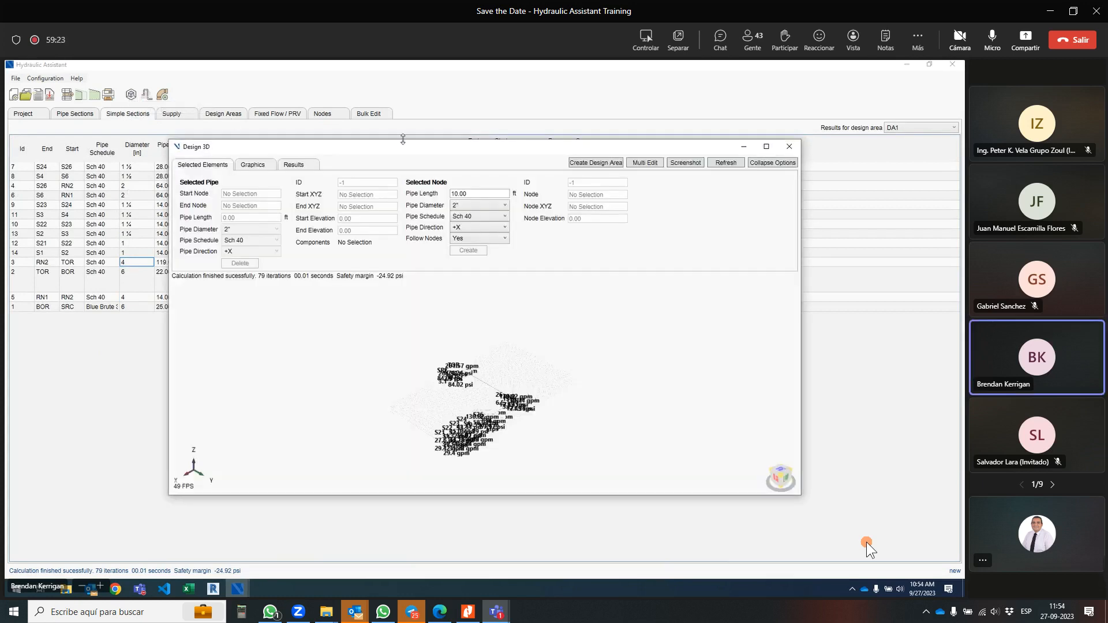
click(767, 146)
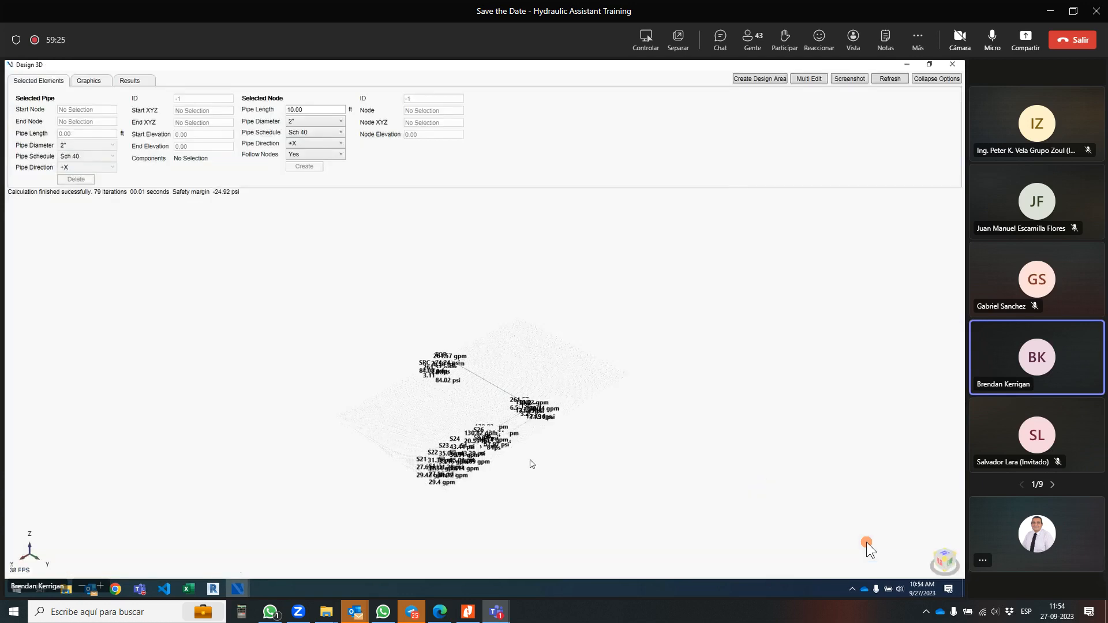
scroll(528, 469, up, 10)
right_drag(527, 435, 502, 433)
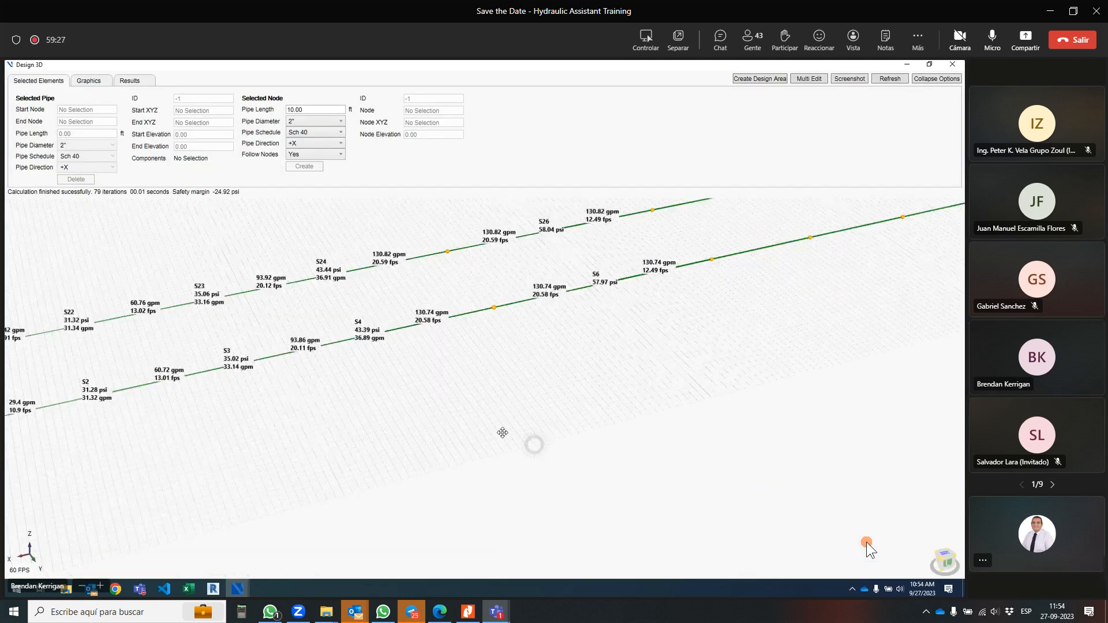
middle_drag(502, 433, 497, 393)
right_drag(497, 393, 638, 376)
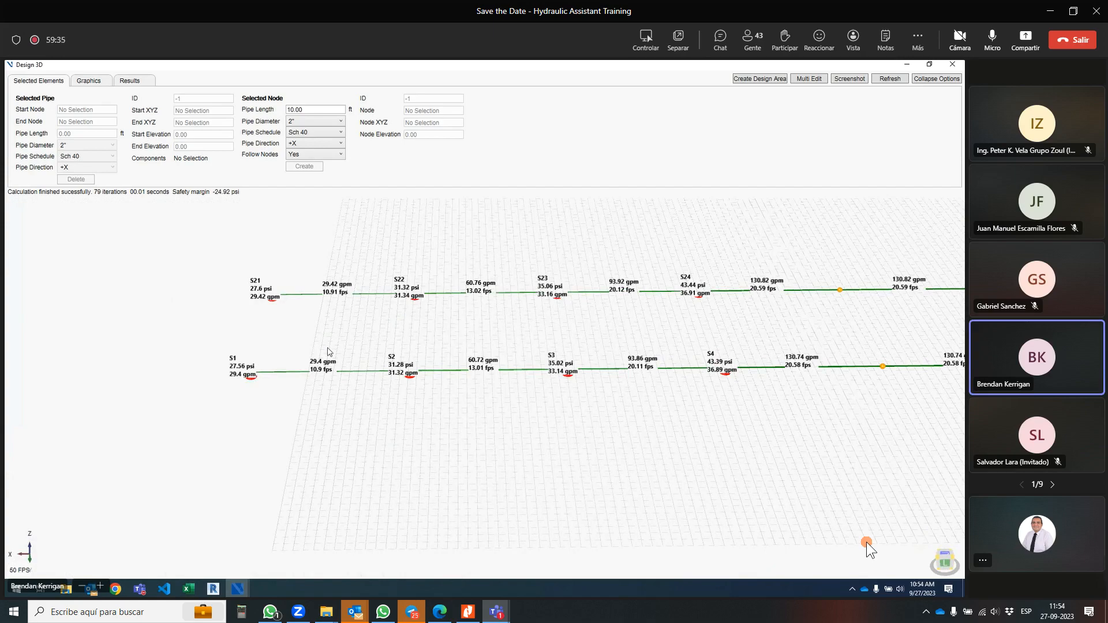
scroll(359, 375, up, 5)
- Try a length of 1 ft on the pipe between S2 and S1, and restore it to 14 ft
click(361, 374)
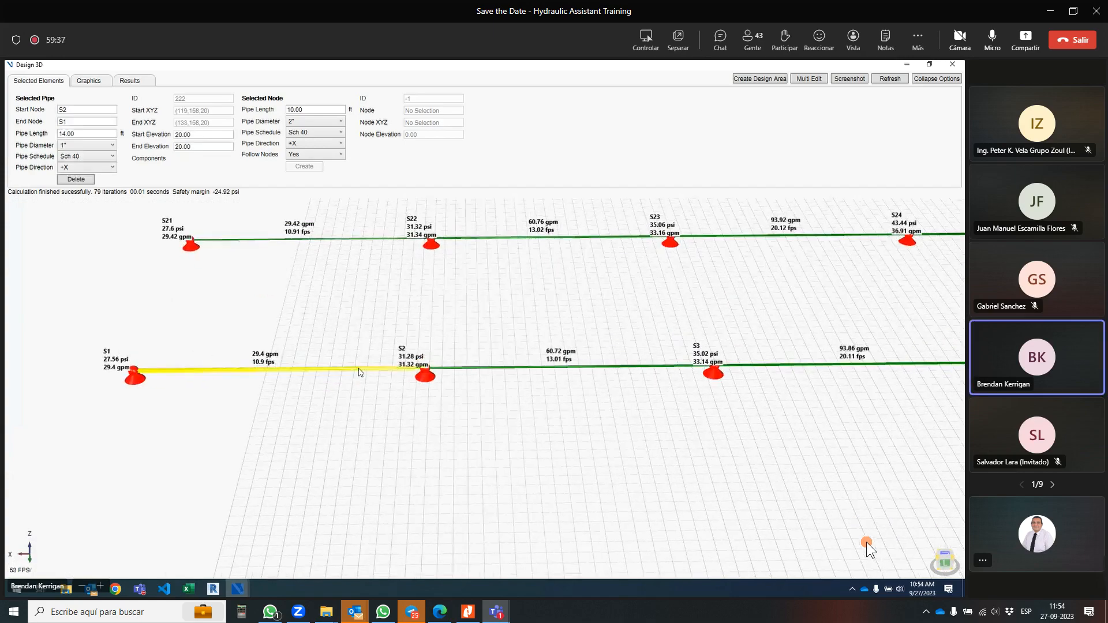
double_click(63, 132)
text(1)
click(73, 122)
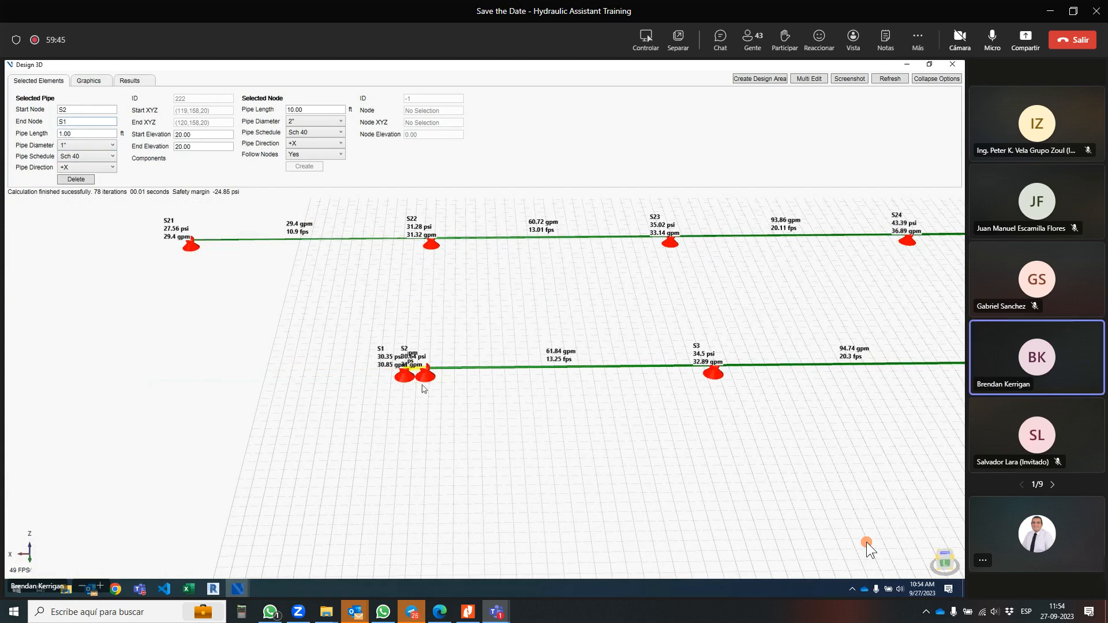
double_click(67, 133)
text(14)
click(101, 123)
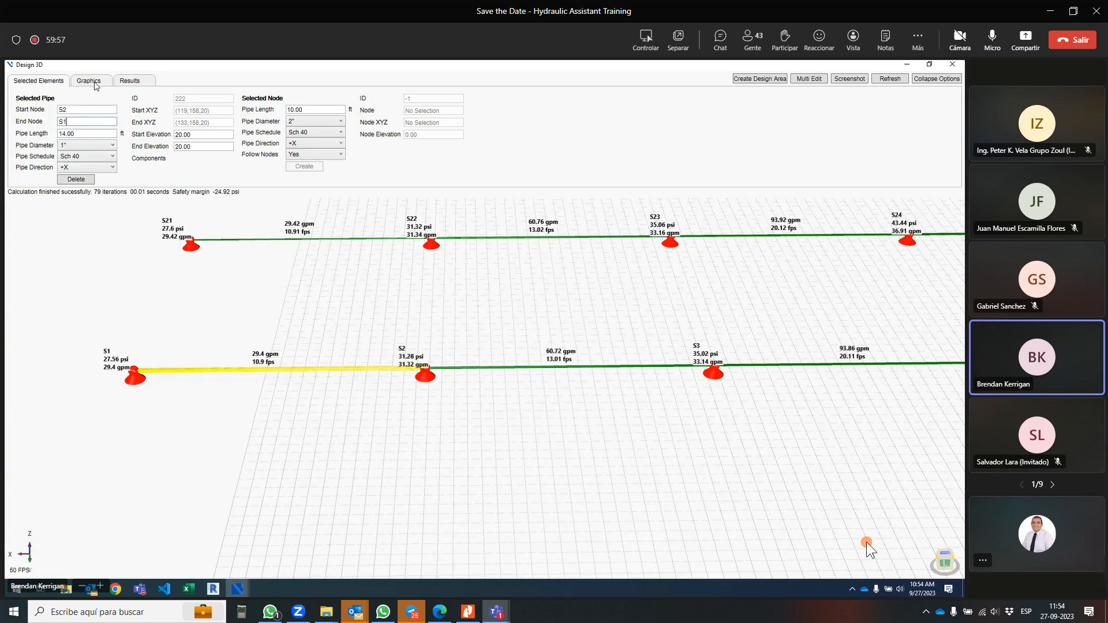
- Hide the node pressure and pipe flow labels and show the pipe diameter labels in the 3D view
click(90, 87)
scroll(302, 341, down, 3)
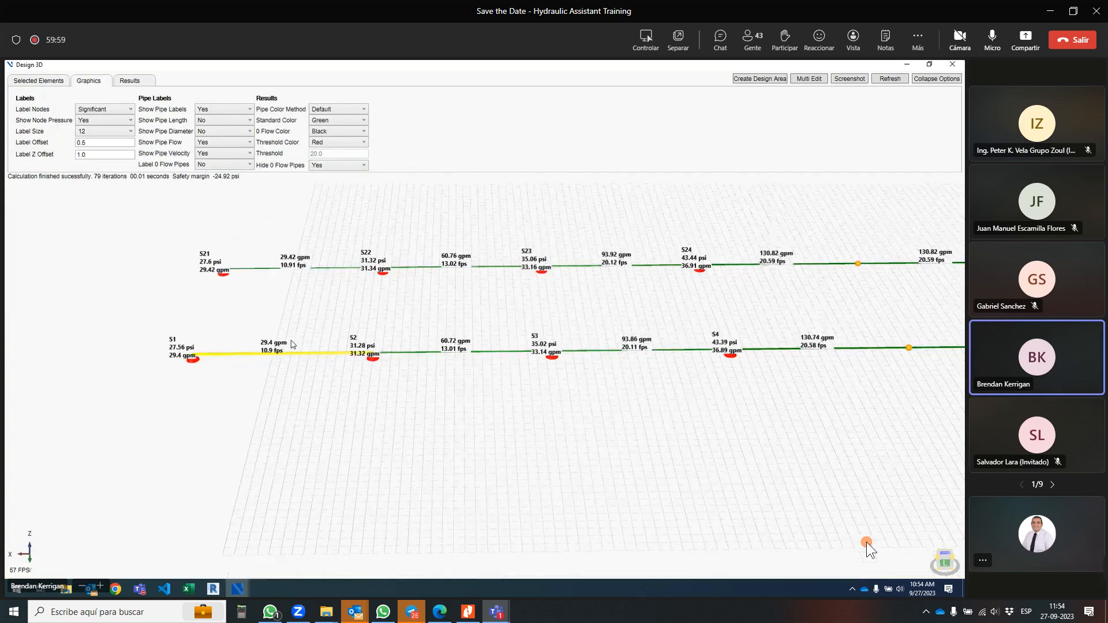
middle_drag(442, 301, 411, 408)
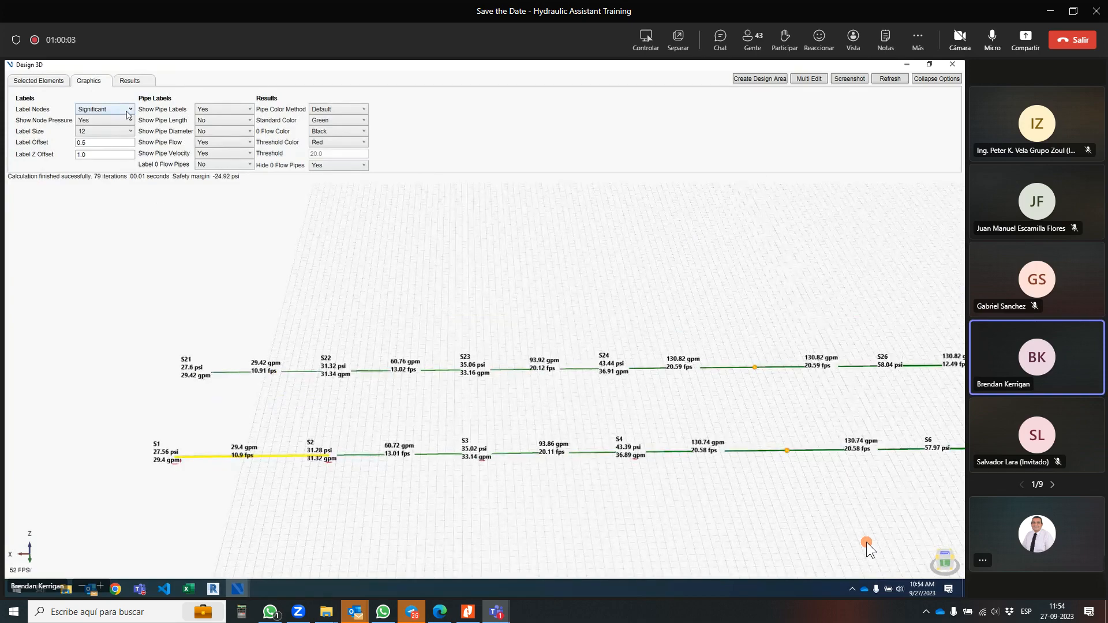
click(123, 121)
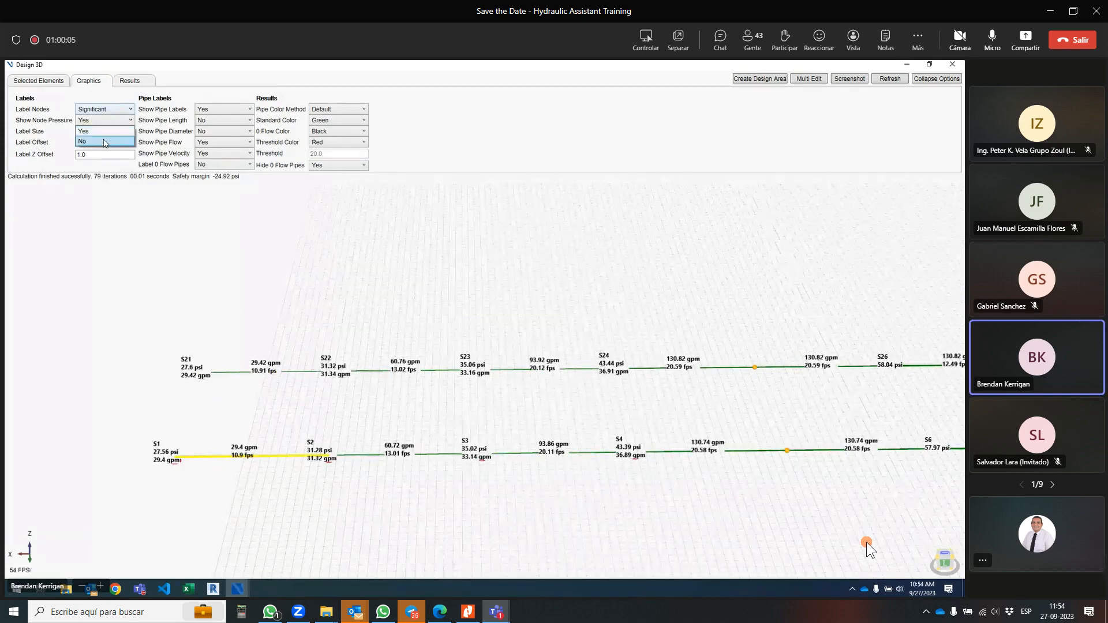
click(104, 142)
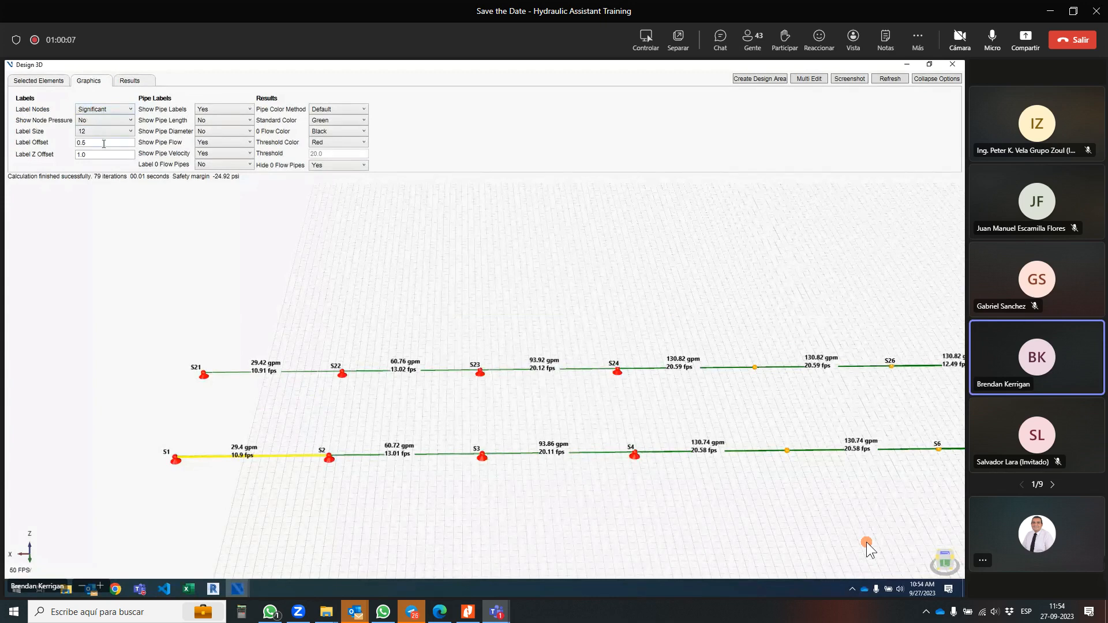
click(221, 143)
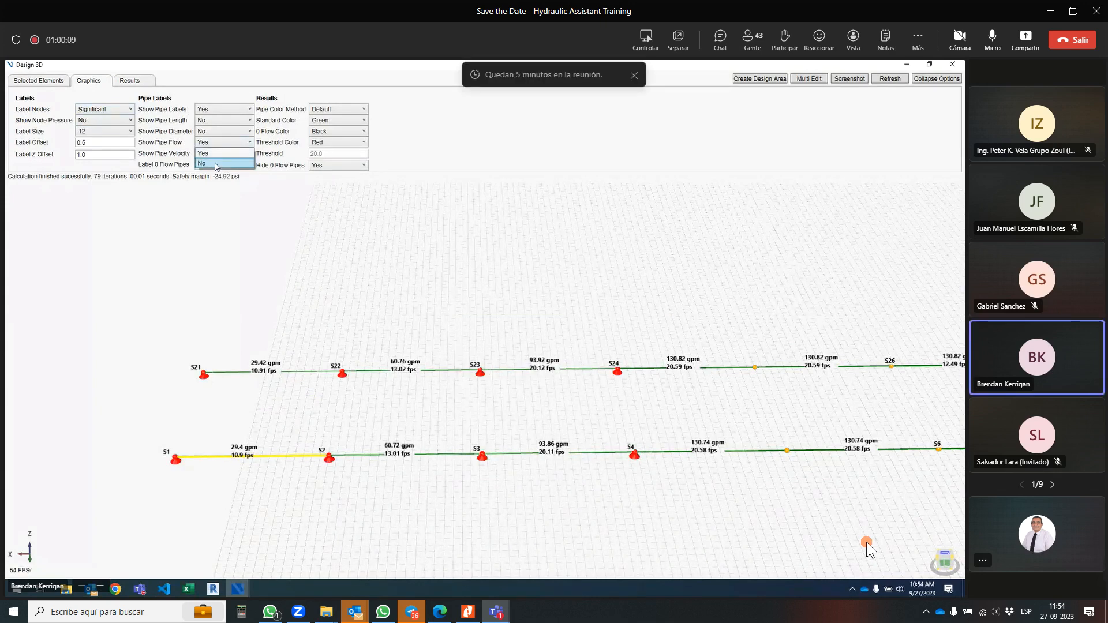
click(218, 164)
click(209, 131)
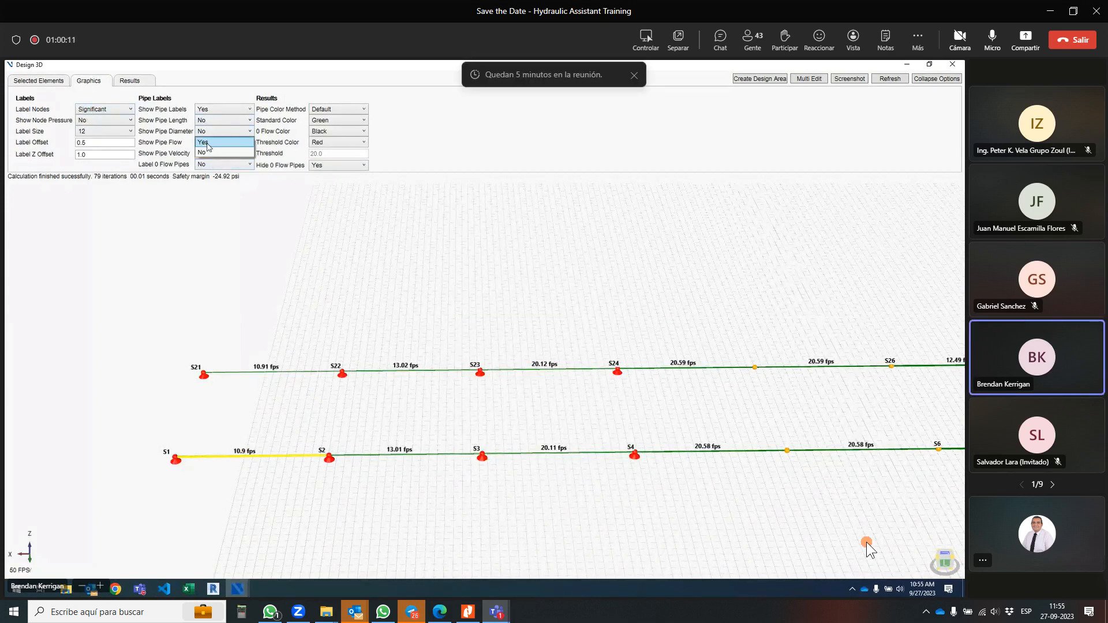
click(207, 142)
scroll(472, 488, up, 3)
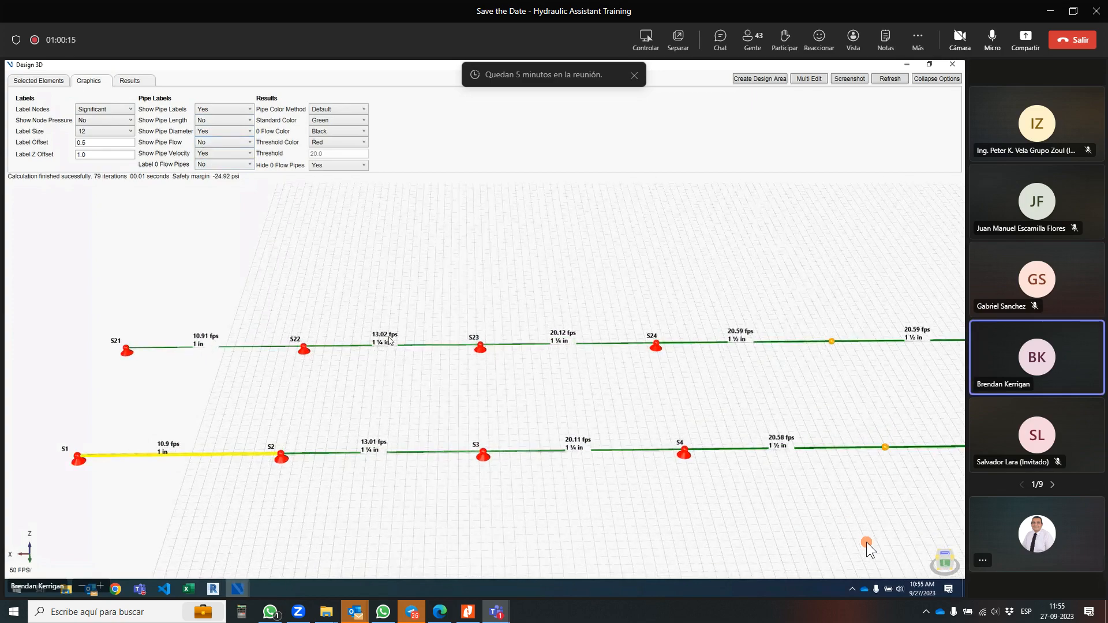
middle_drag(362, 255, 289, 280)
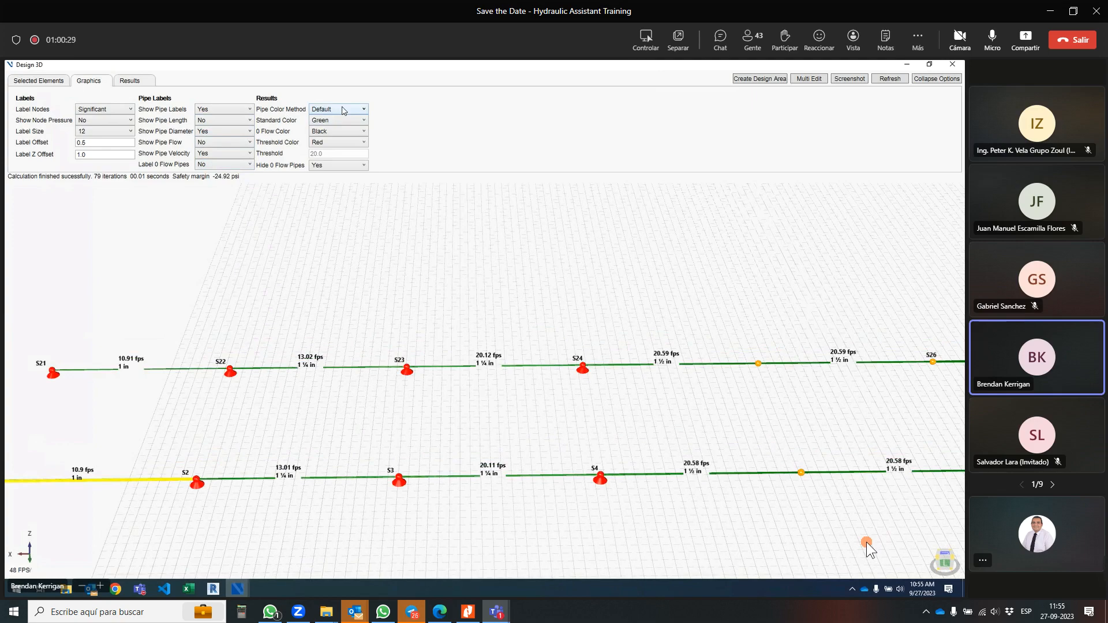
- Color the pipes by velocity with a 20 fps threshold, and inspect the coloring along the branch lines
click(344, 110)
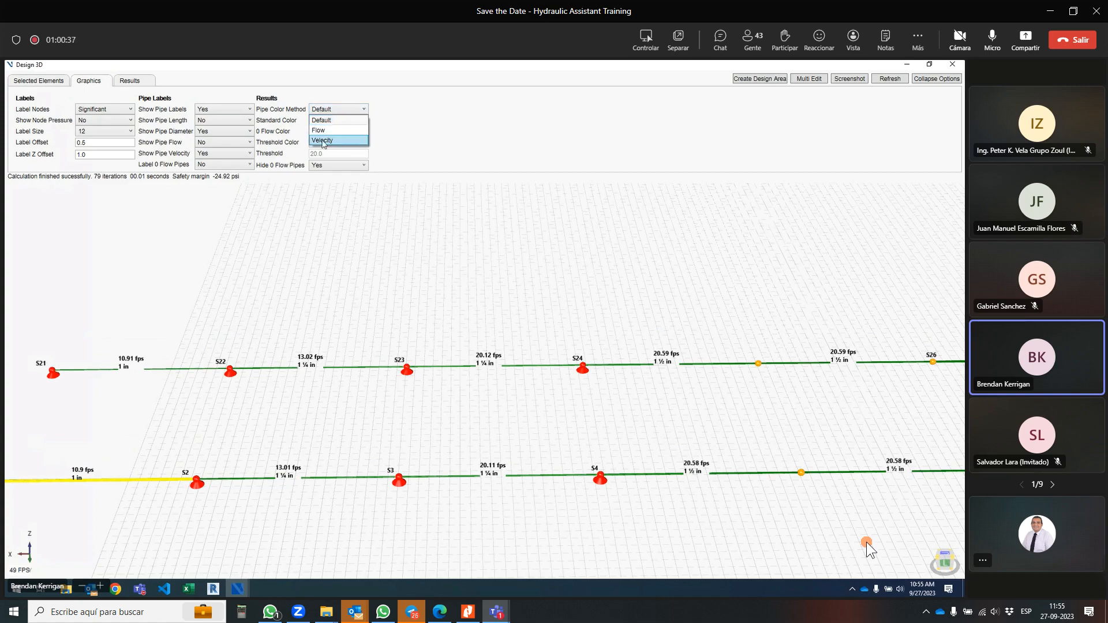
click(322, 140)
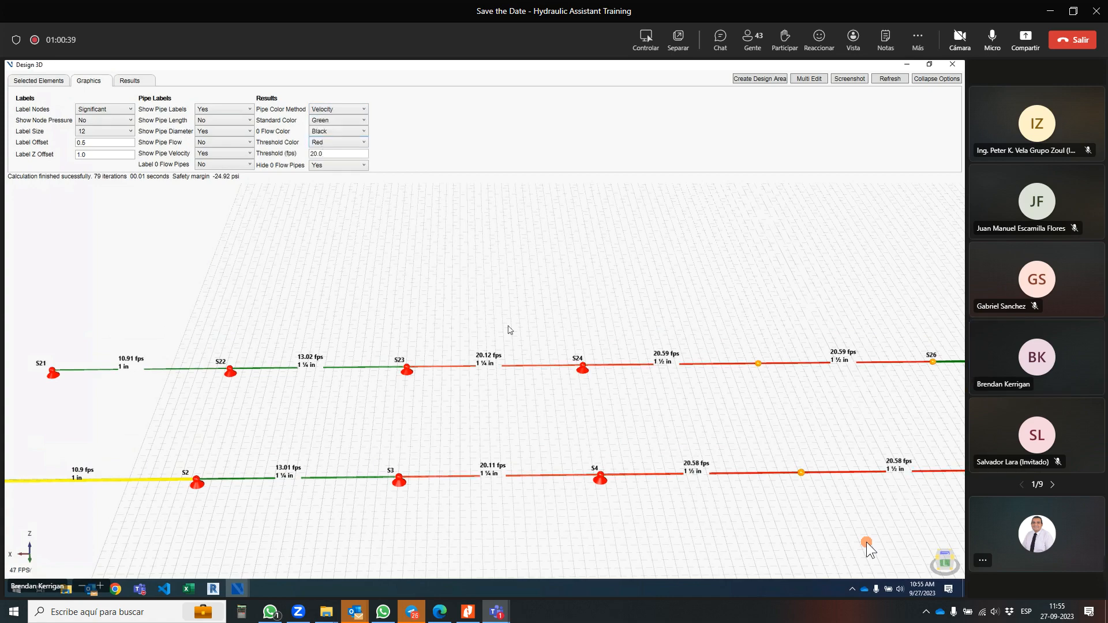
middle_drag(480, 315, 384, 303)
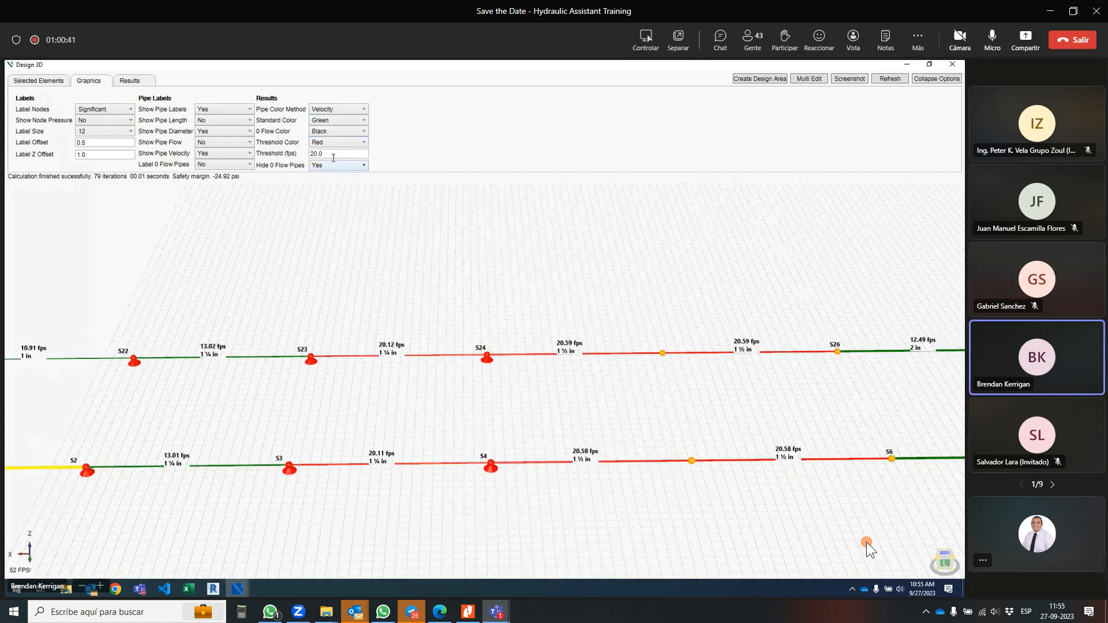
double_click(333, 157)
scroll(594, 470, down, 3)
mouse_move(579, 460)
middle_down()
mouse_move(384, 469)
mouse_move(566, 466)
middle_up()
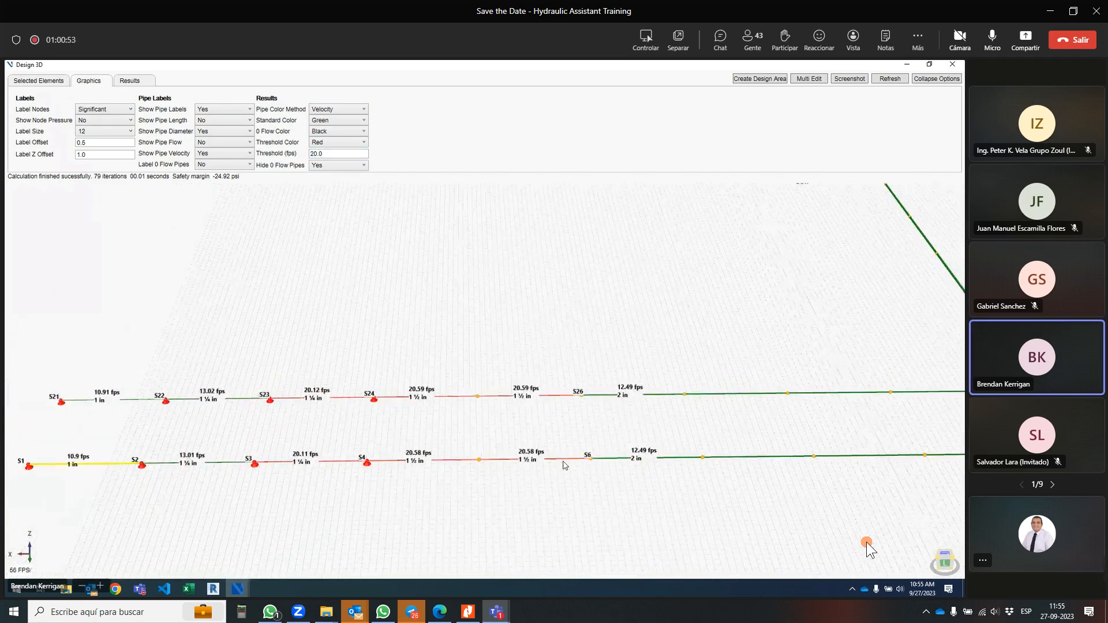
- Set the diameter of the pipe between S24 and S23 to 1 ½ in
scroll(397, 475, up, 3)
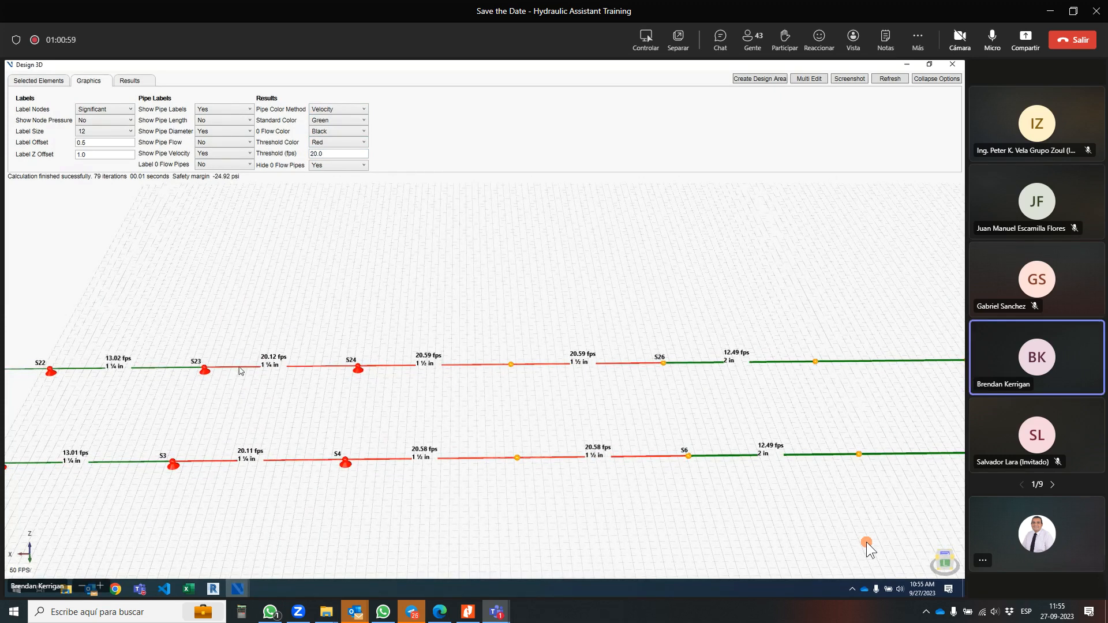
click(241, 371)
click(55, 84)
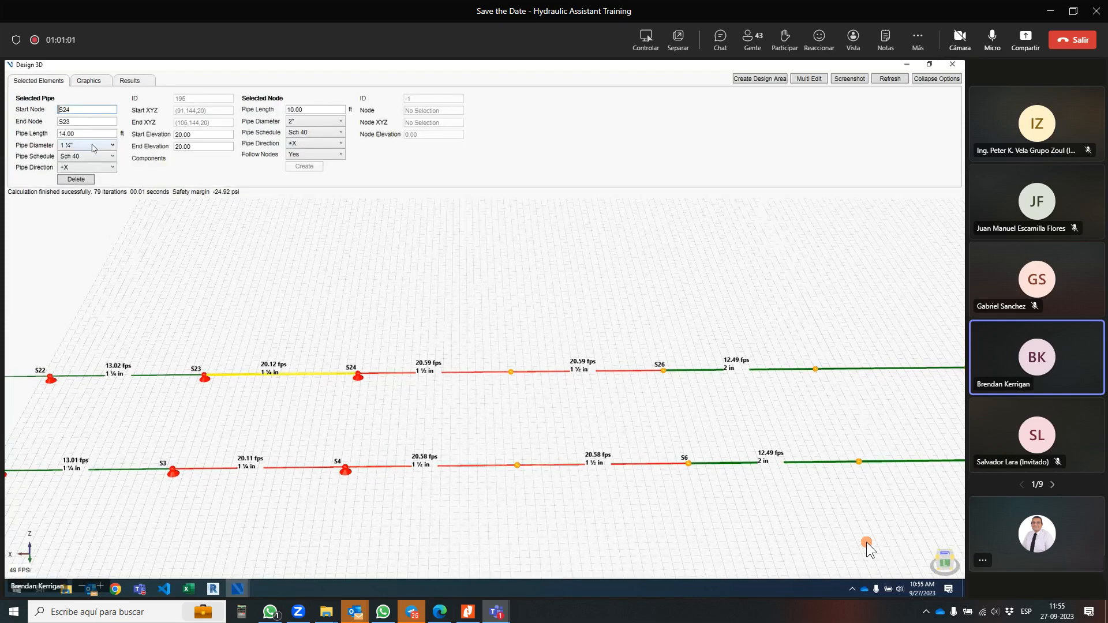
click(94, 148)
click(87, 197)
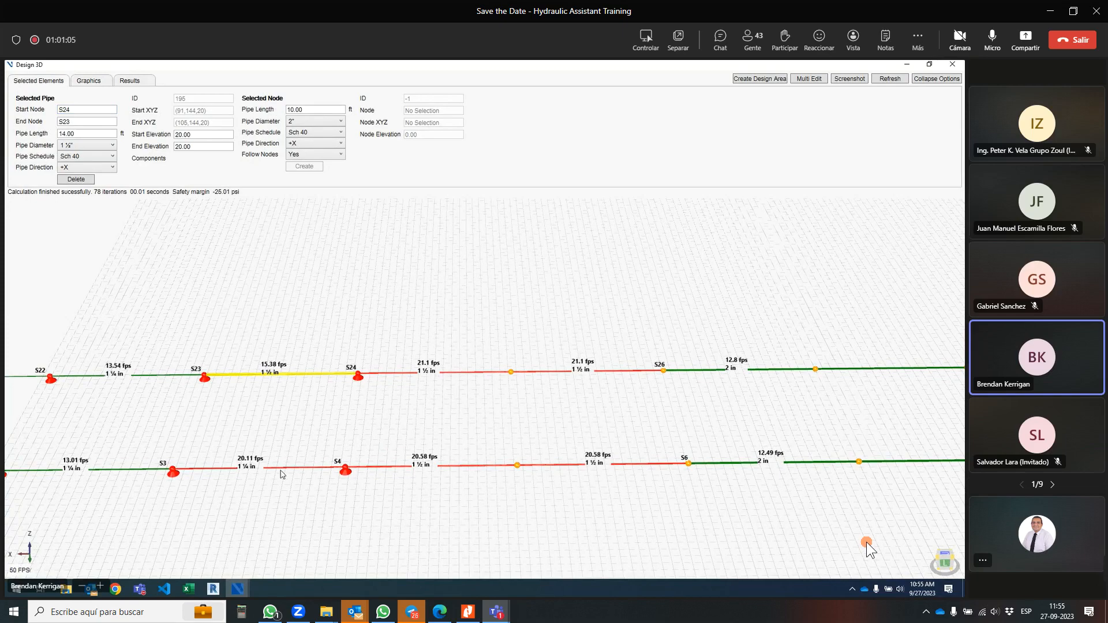
- Set the diameter of the pipe between S4 and S3 to 1 ½ in
click(281, 469)
click(96, 147)
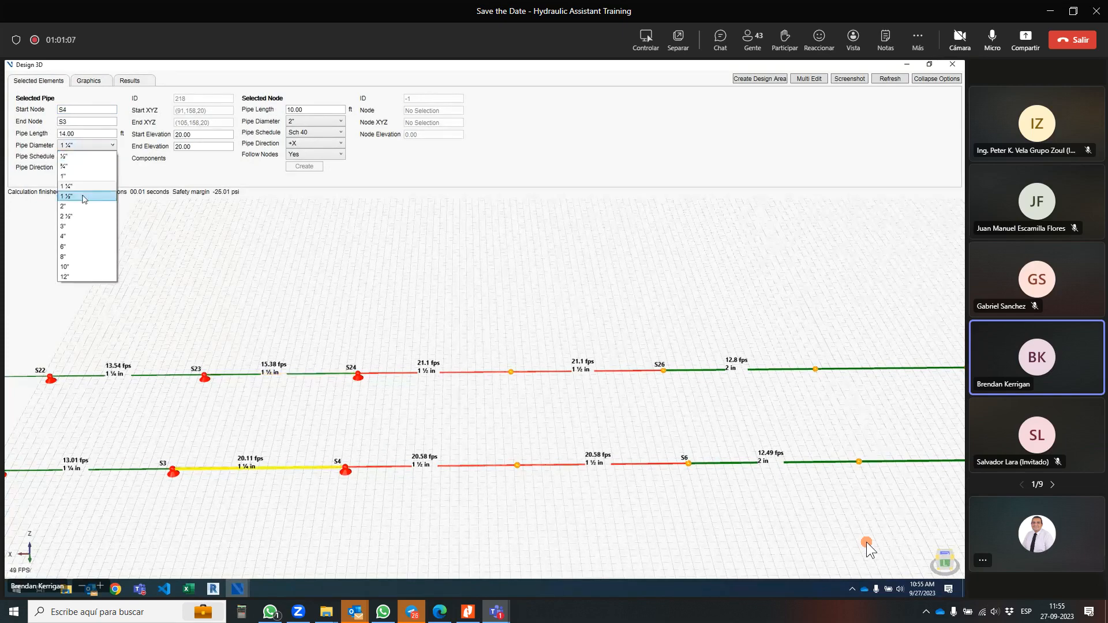
key(Return)
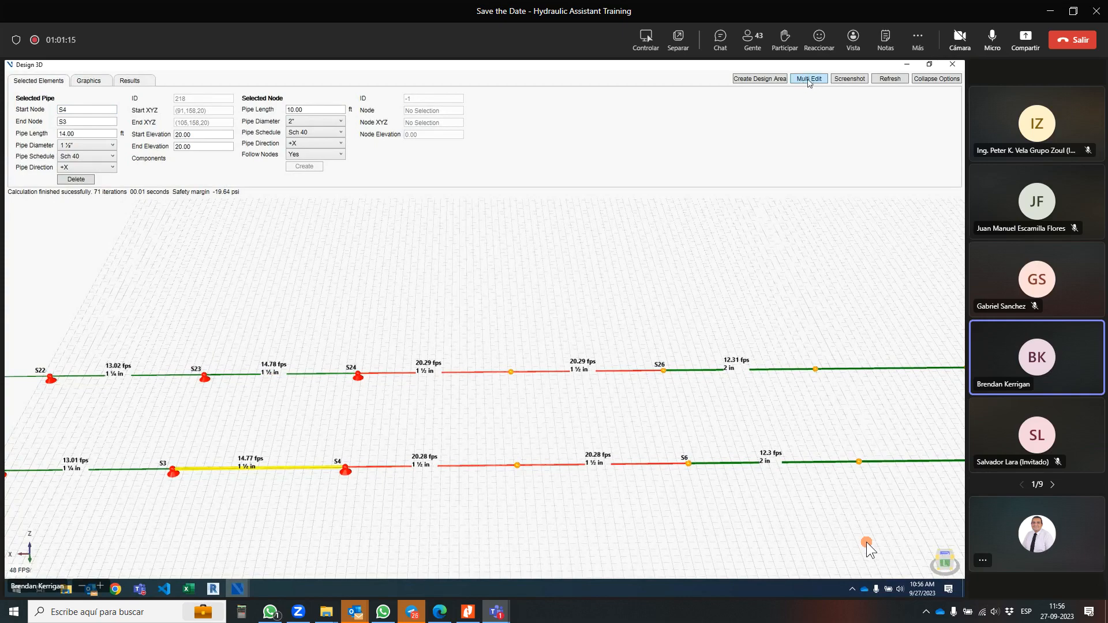
- Bulk edit the four red 1 ½ in pipes between S24 and S26 and between S4 and S6 to a 2 in diameter
click(809, 79)
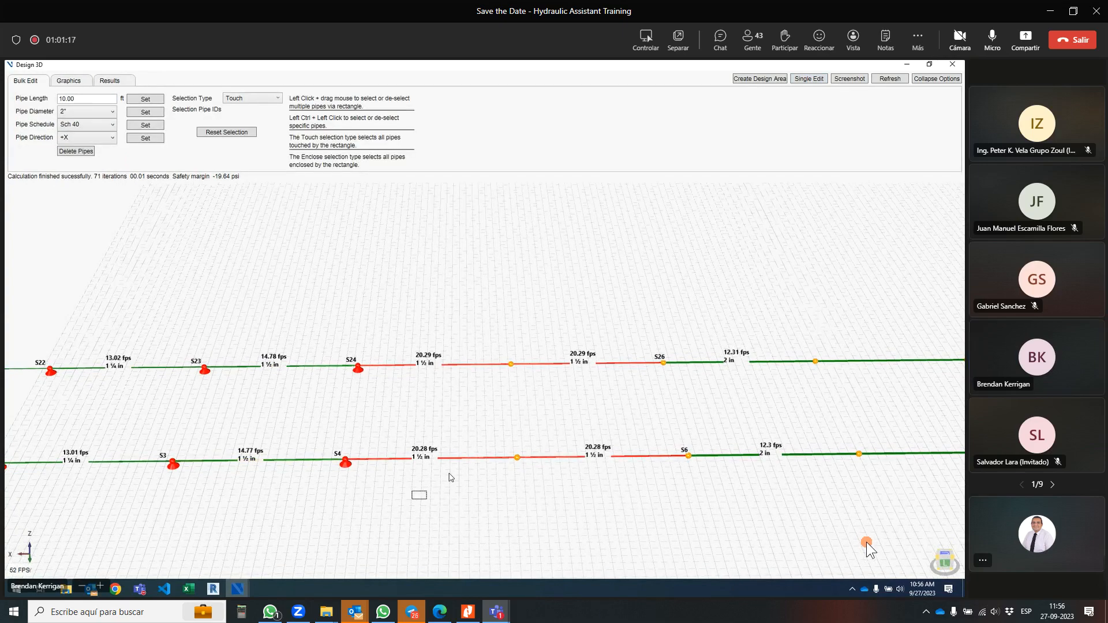
drag(416, 494, 596, 316)
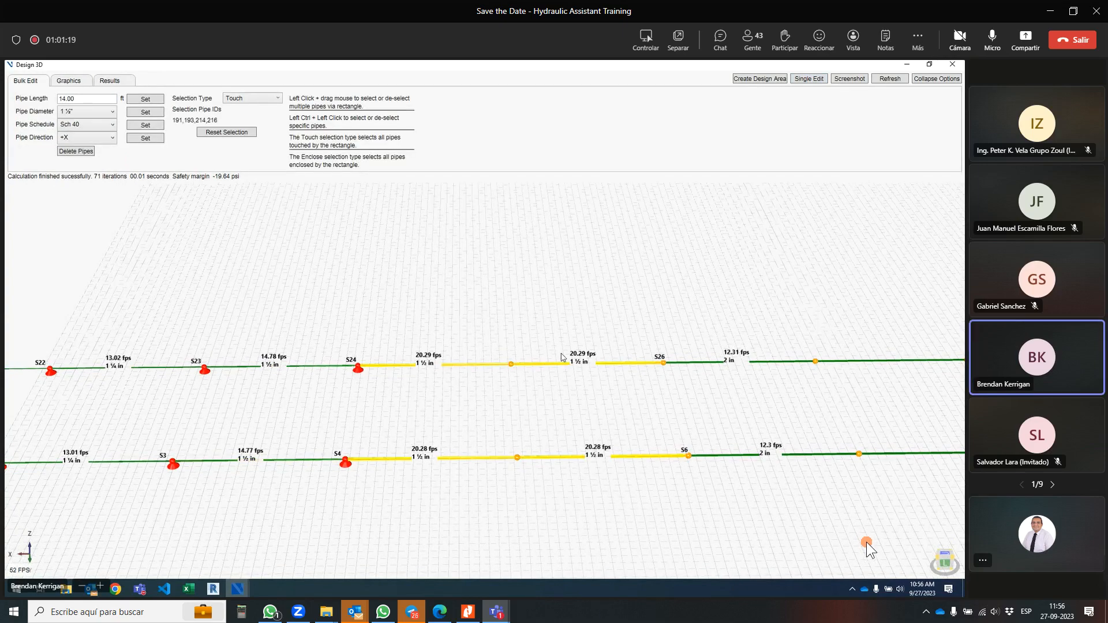
click(84, 112)
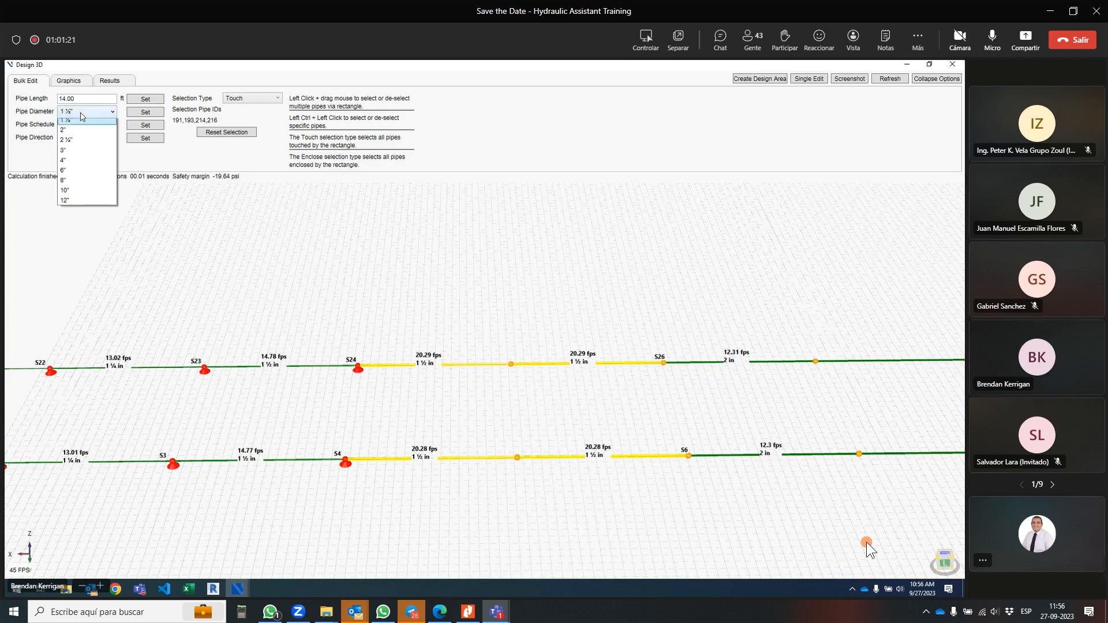
click(84, 176)
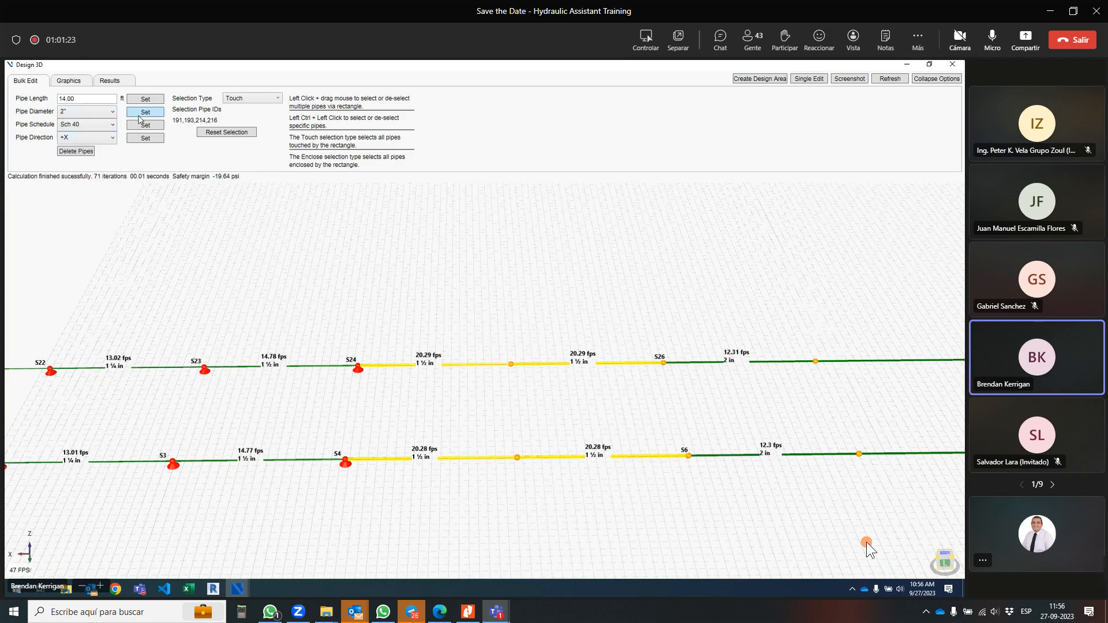
click(140, 114)
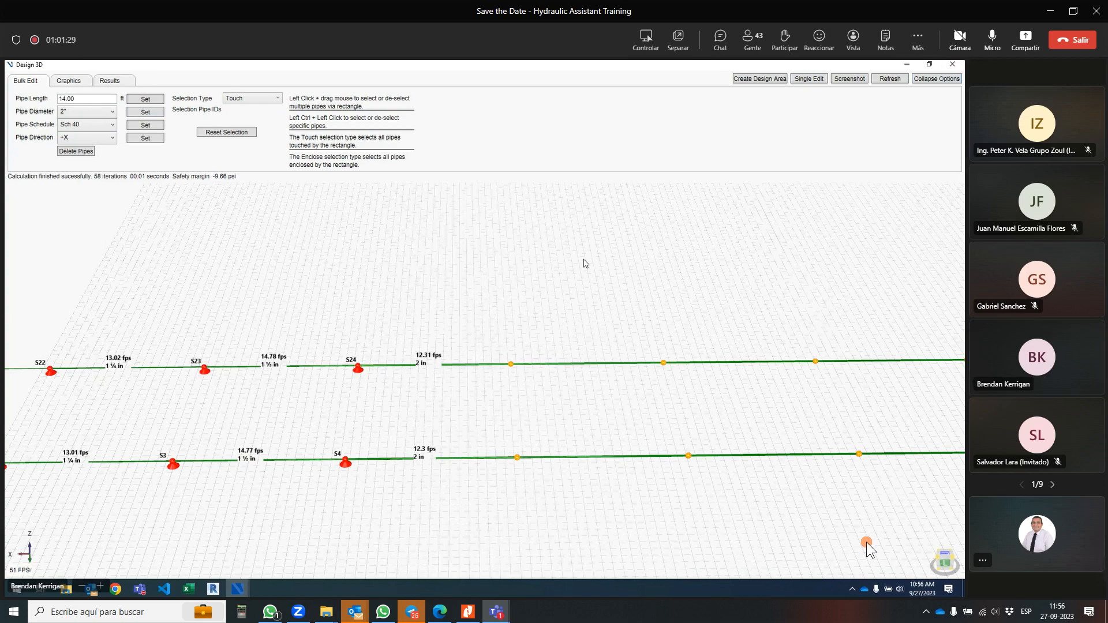
- Save a screenshot of both branch lines, S21 to S24 and S1 to S4, with the name Remote Area
scroll(524, 268, down, 2)
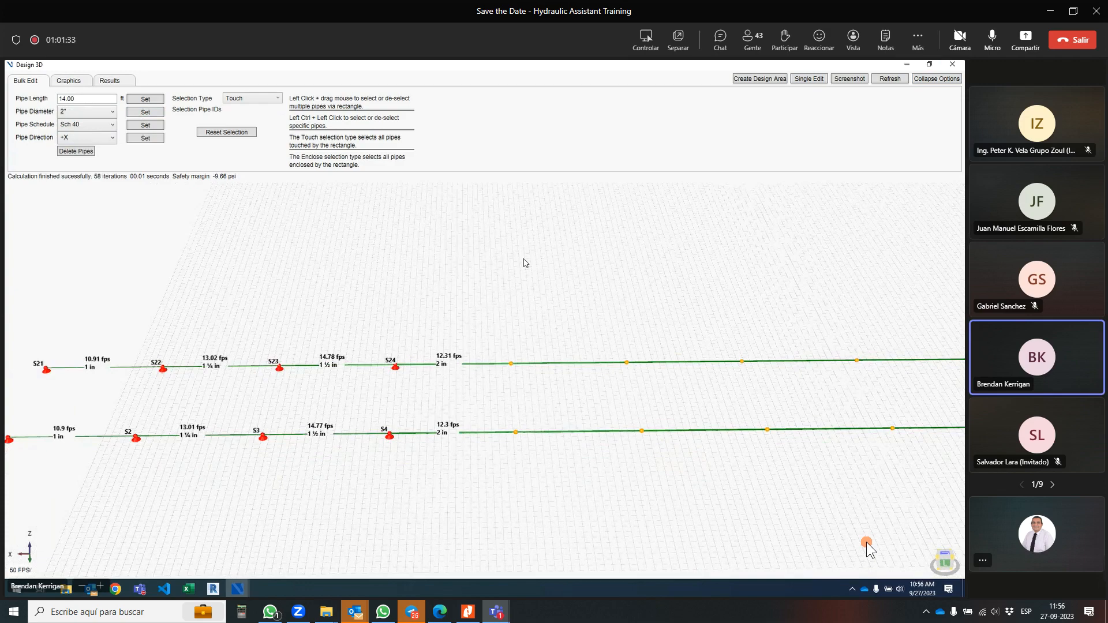
middle_drag(269, 265, 402, 281)
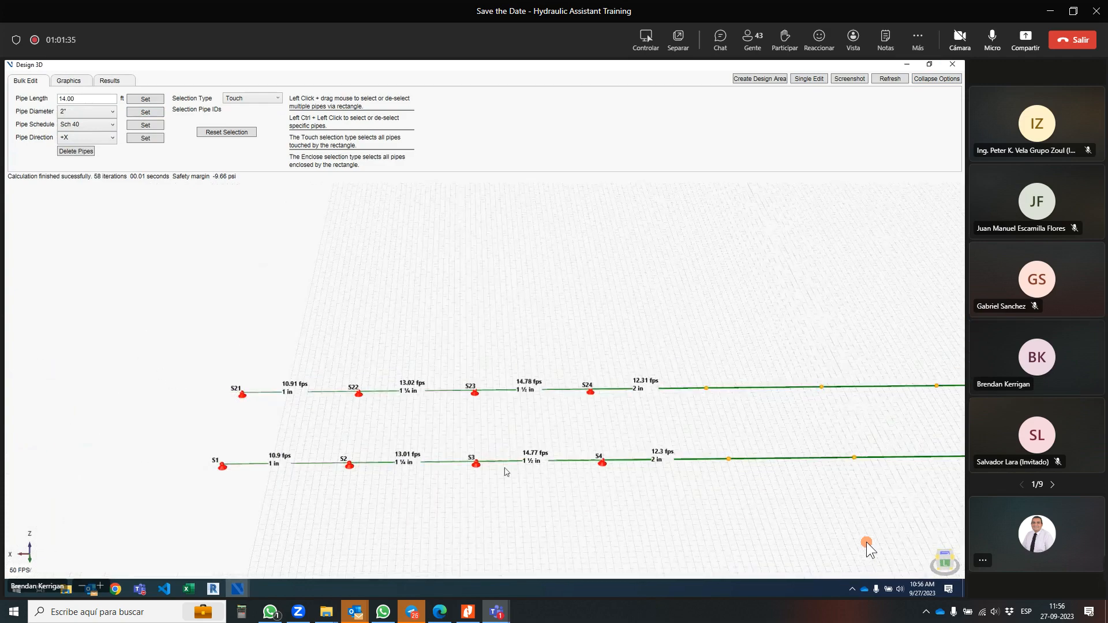
scroll(506, 472, up, 1)
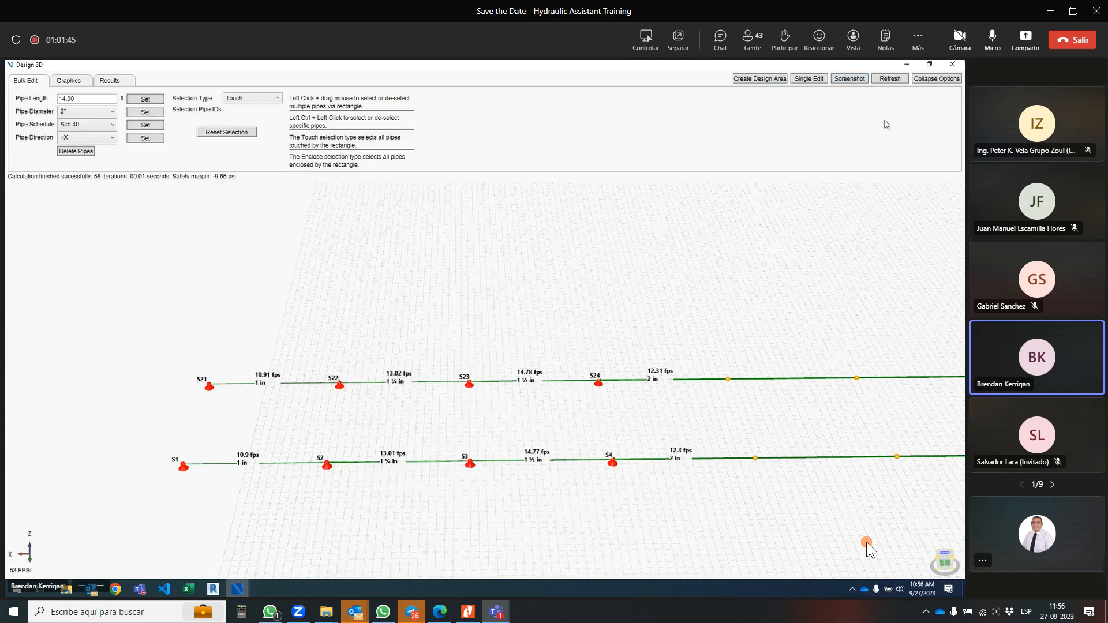
click(858, 84)
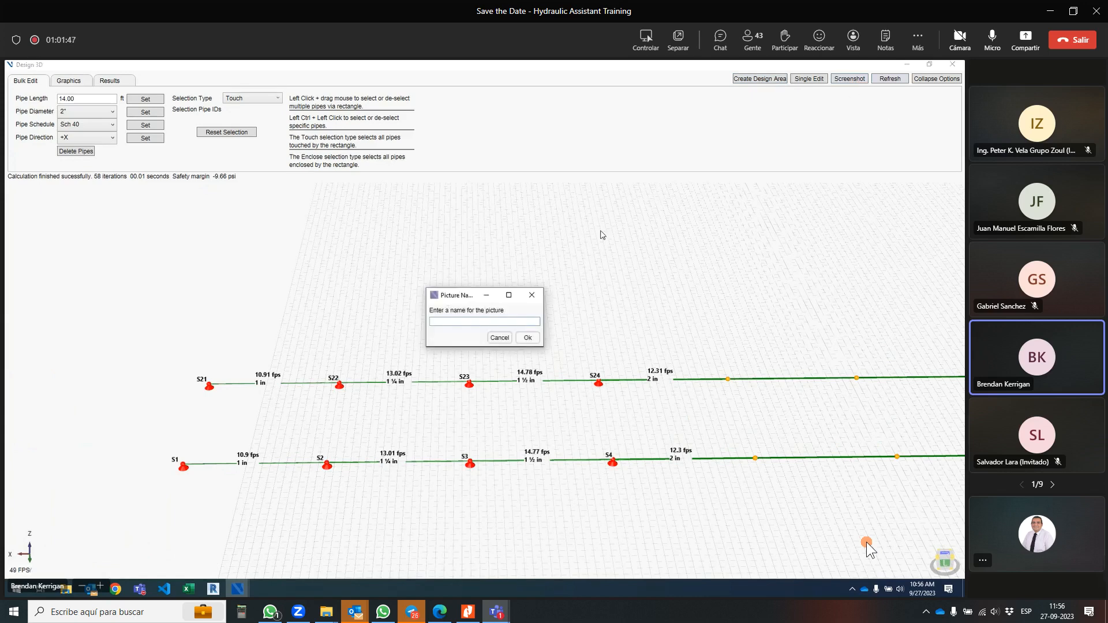
text(Remote Area)
click(528, 338)
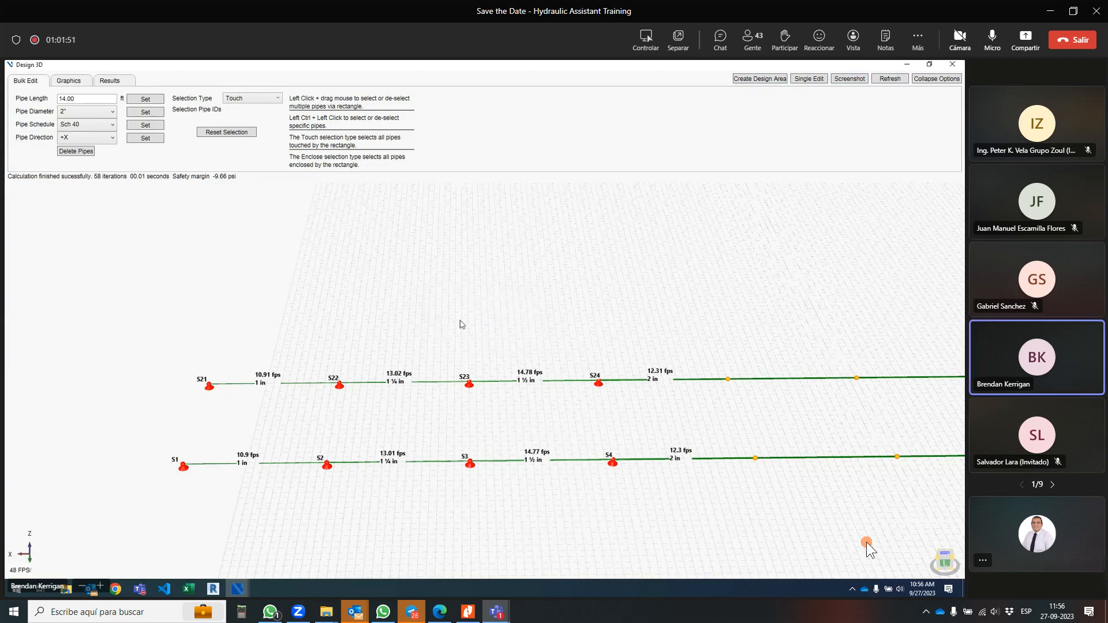
- Turn on the node pressure labels for the riser section between SRC, BOR and TOR in the 3D view
scroll(466, 319, down, 6)
middle_drag(670, 226, 561, 316)
right_drag(562, 320, 645, 304)
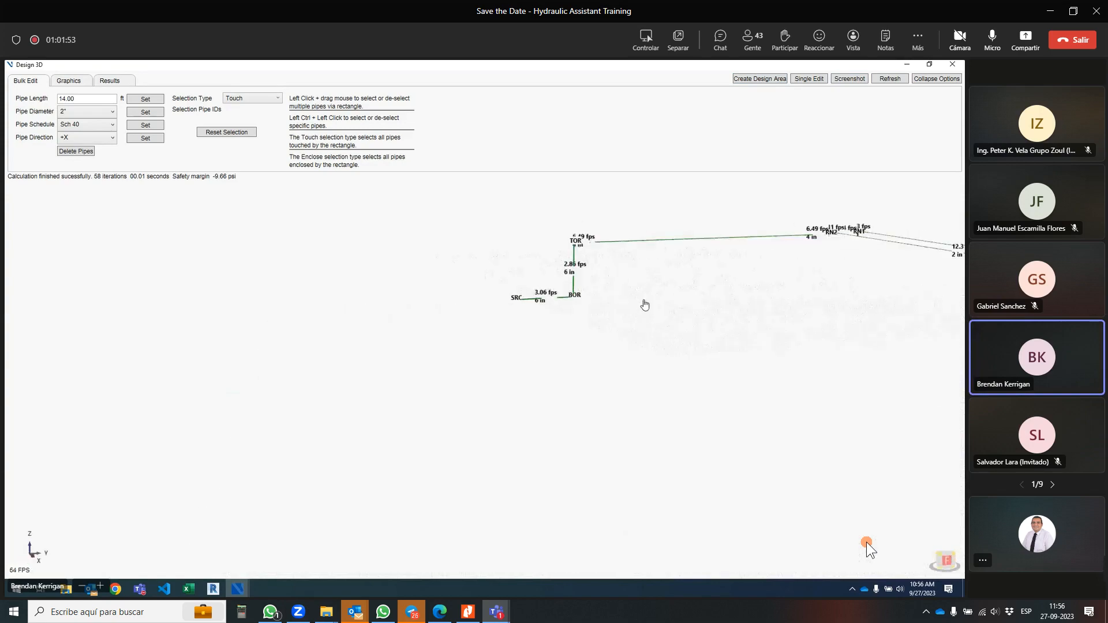
middle_drag(645, 304, 643, 361)
scroll(572, 345, up, 3)
scroll(562, 274, up, 8)
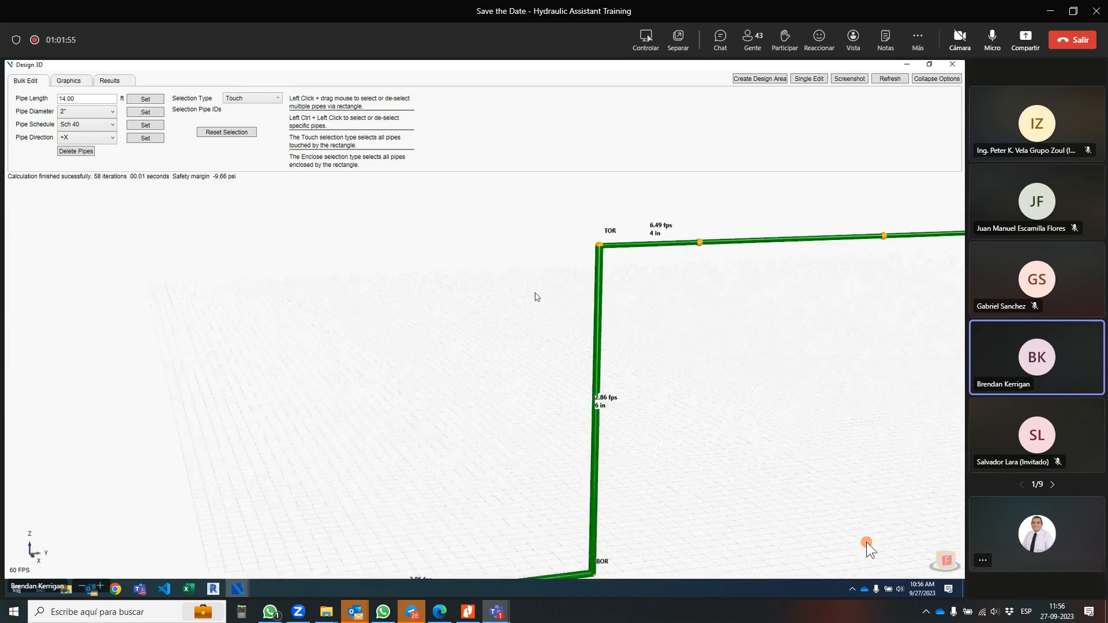
scroll(534, 294, down, 3)
click(69, 81)
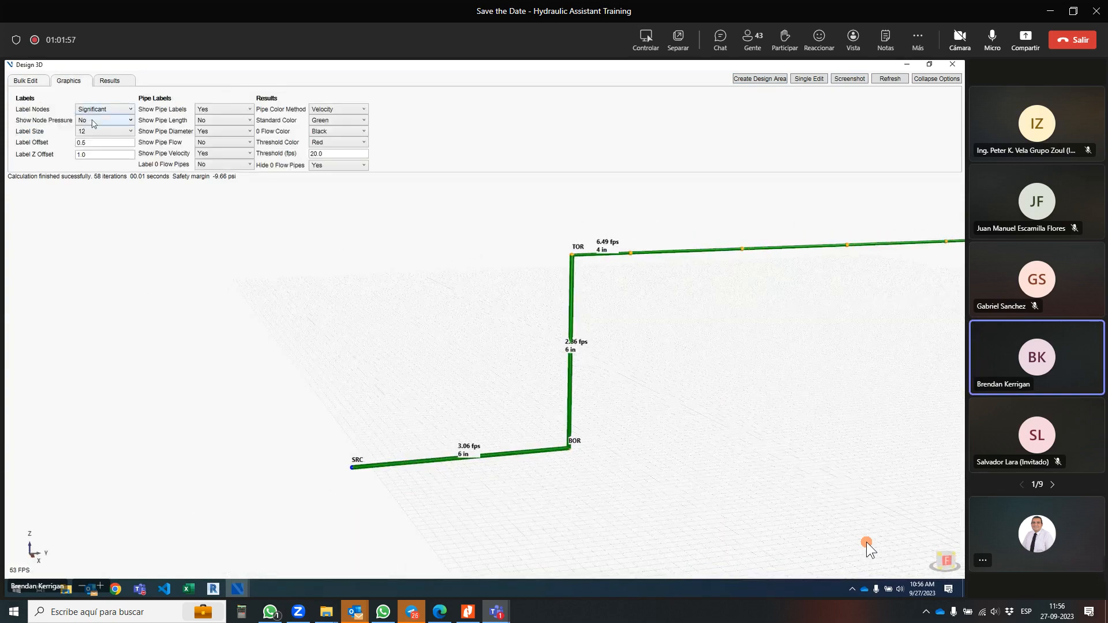
click(91, 120)
click(96, 134)
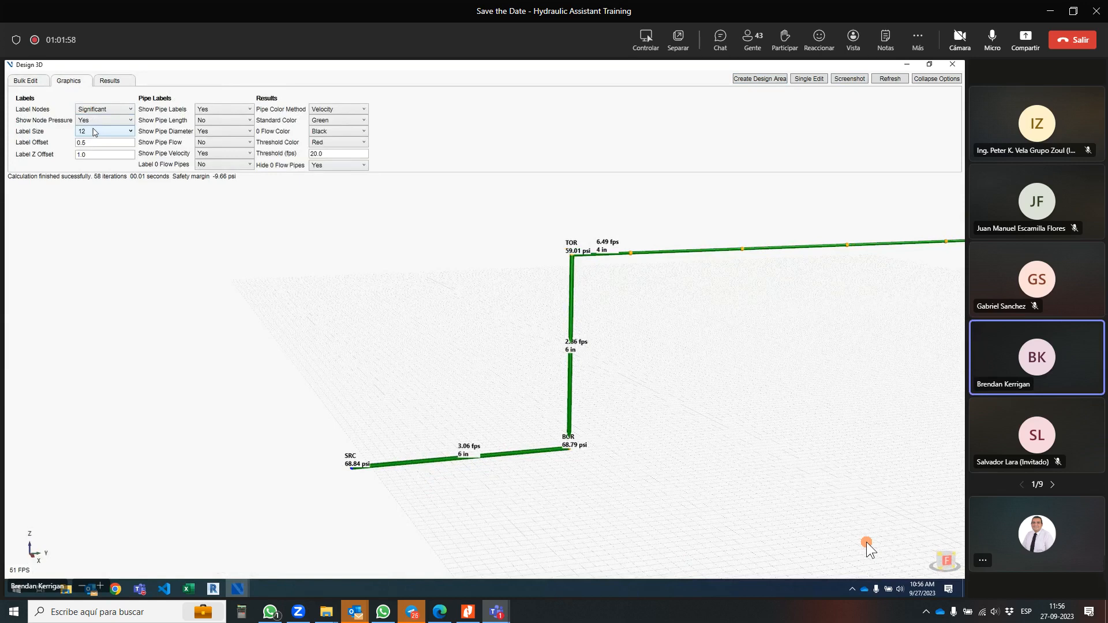
- Save a screenshot of the SRC, BOR and TOR piping with the name Riser
click(857, 80)
text(Riser)
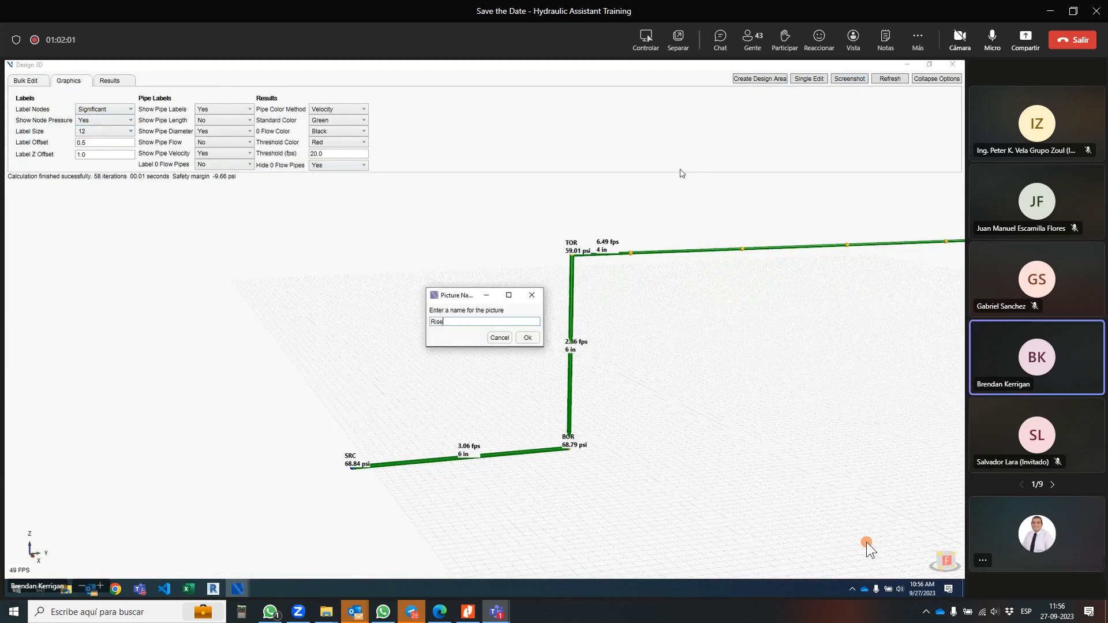
click(528, 338)
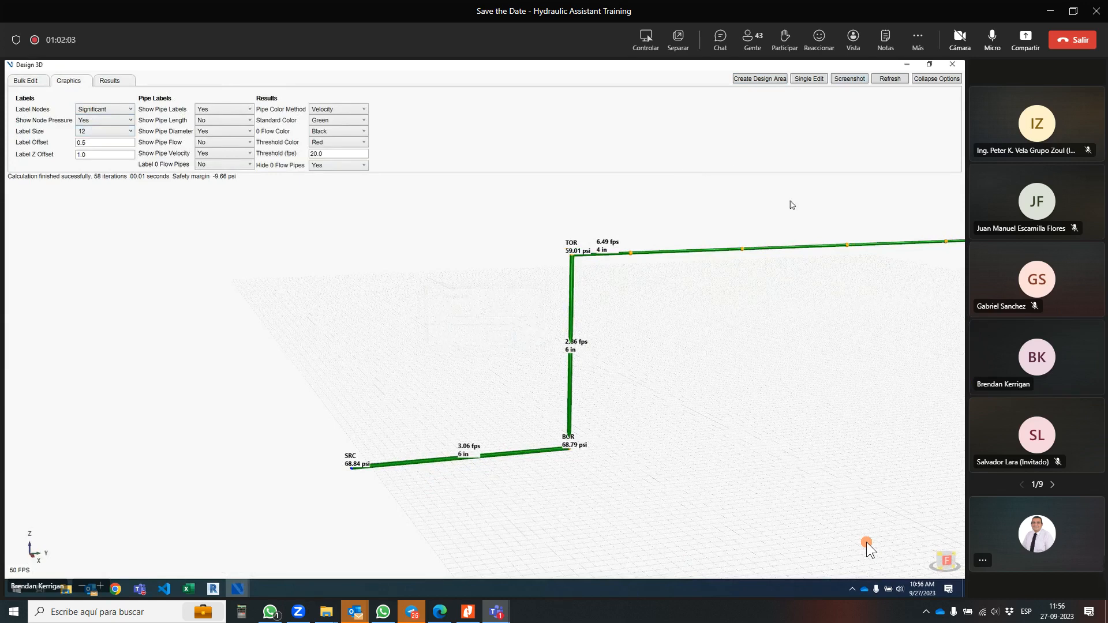
- Close the 3D design view and print a submittal that includes the Remote Area and Riser screenshots
click(953, 65)
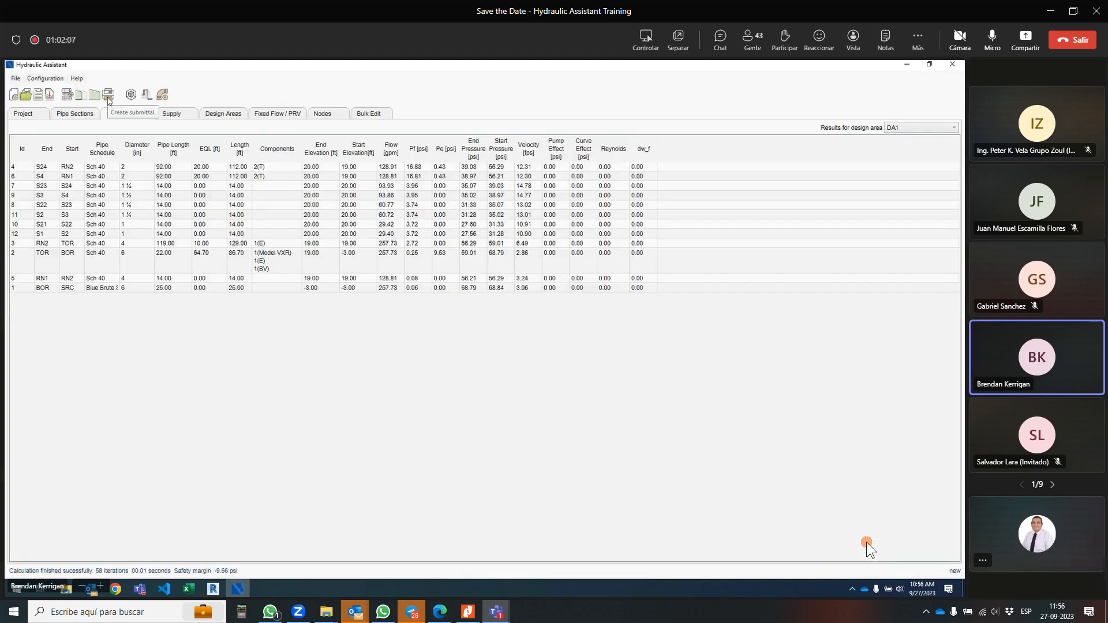
click(108, 96)
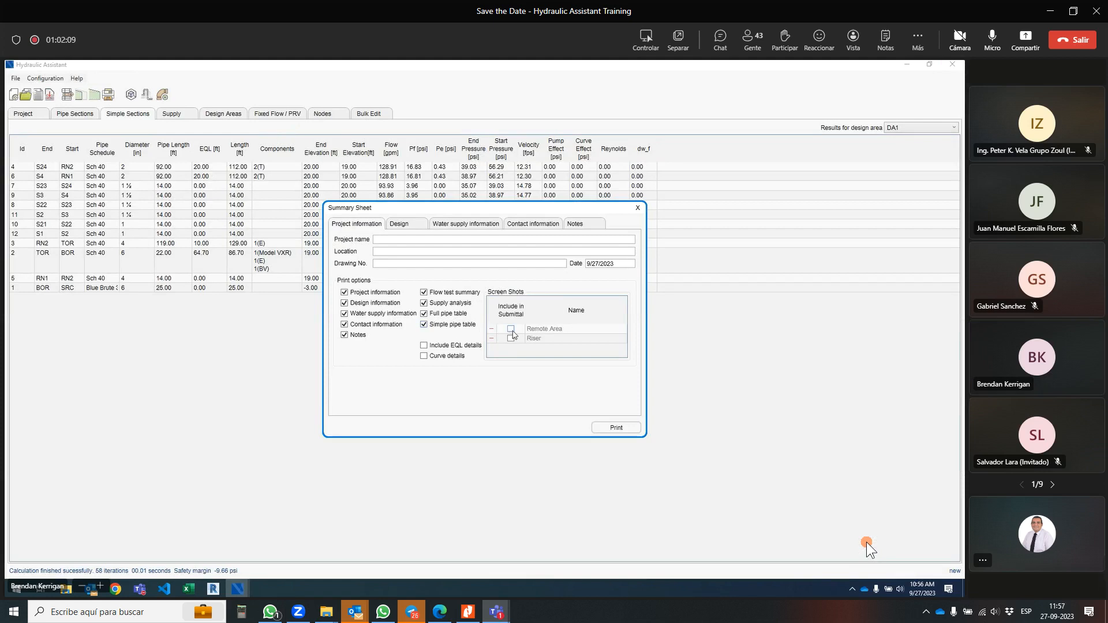
click(511, 329)
click(511, 338)
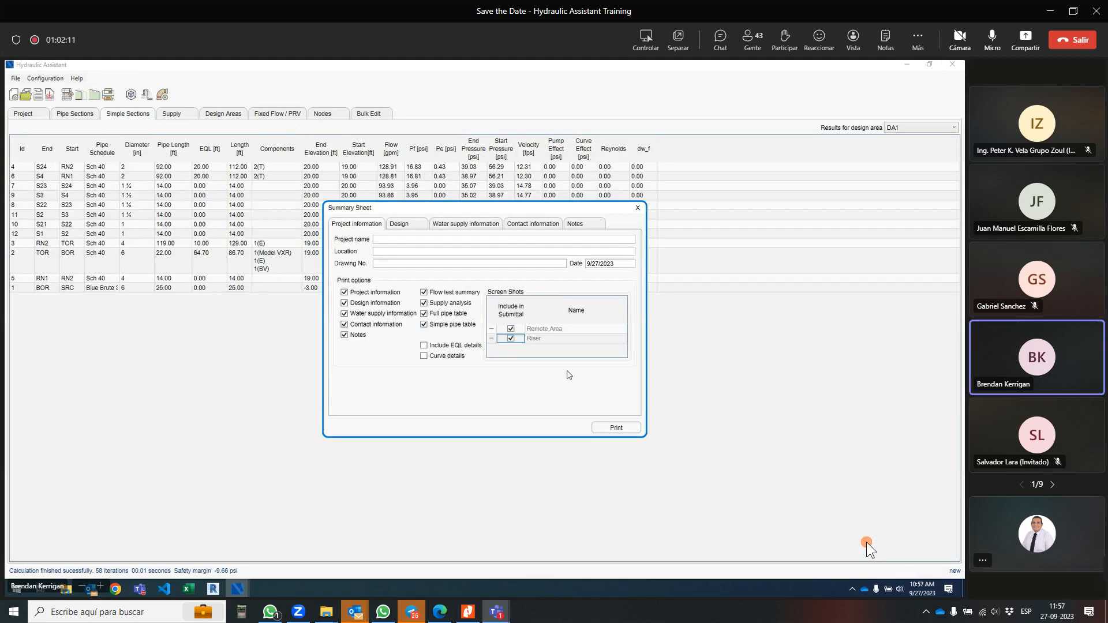
click(618, 427)
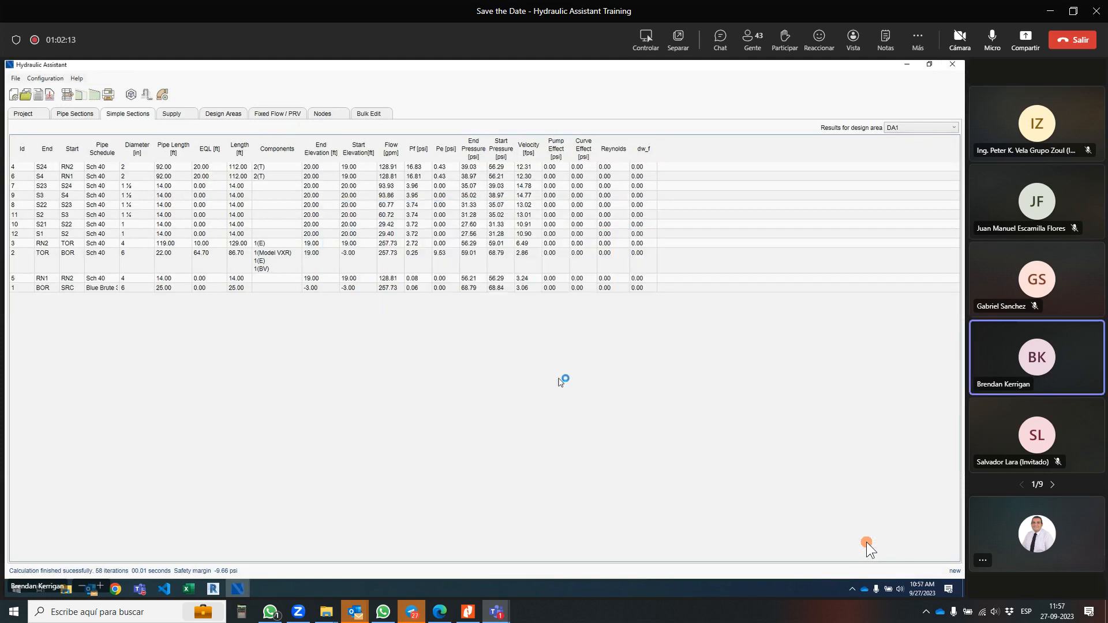
- Review the submittal report's flow test summary, simplified pipe table, and Remote Area and Riser pictures
scroll(348, 304, down, 7)
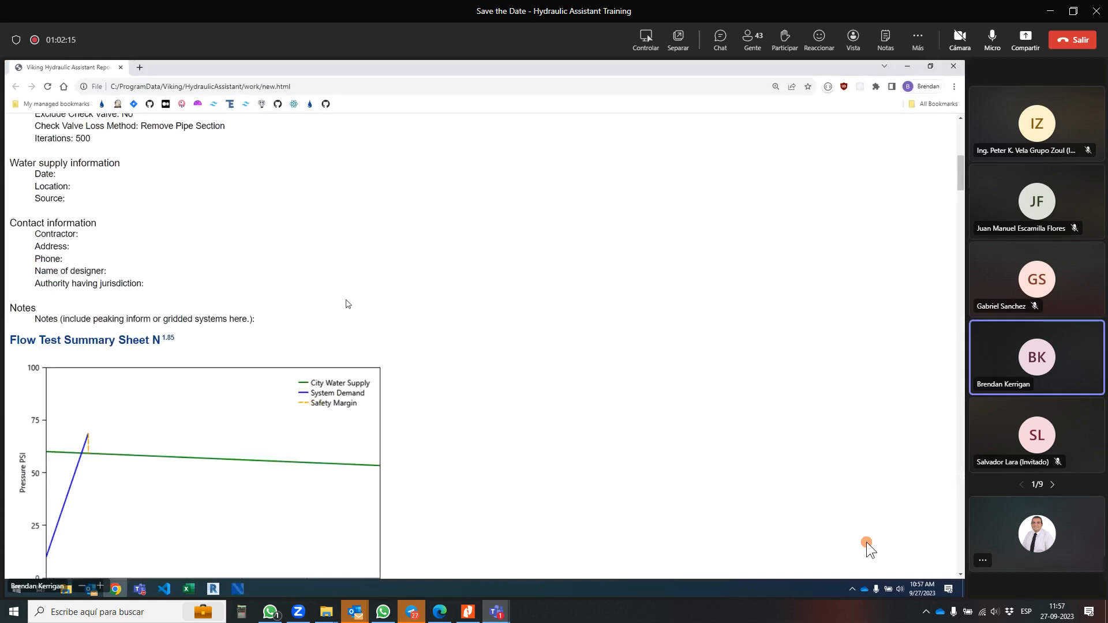
scroll(331, 299, down, 15)
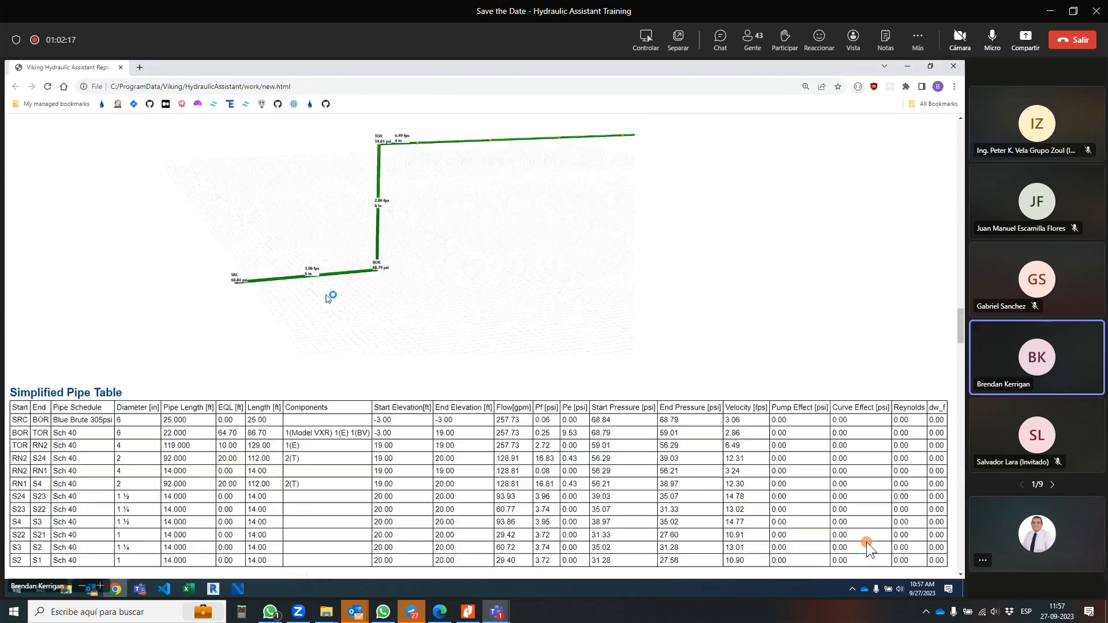
scroll(327, 299, up, 5)
scroll(239, 218, up, 3)
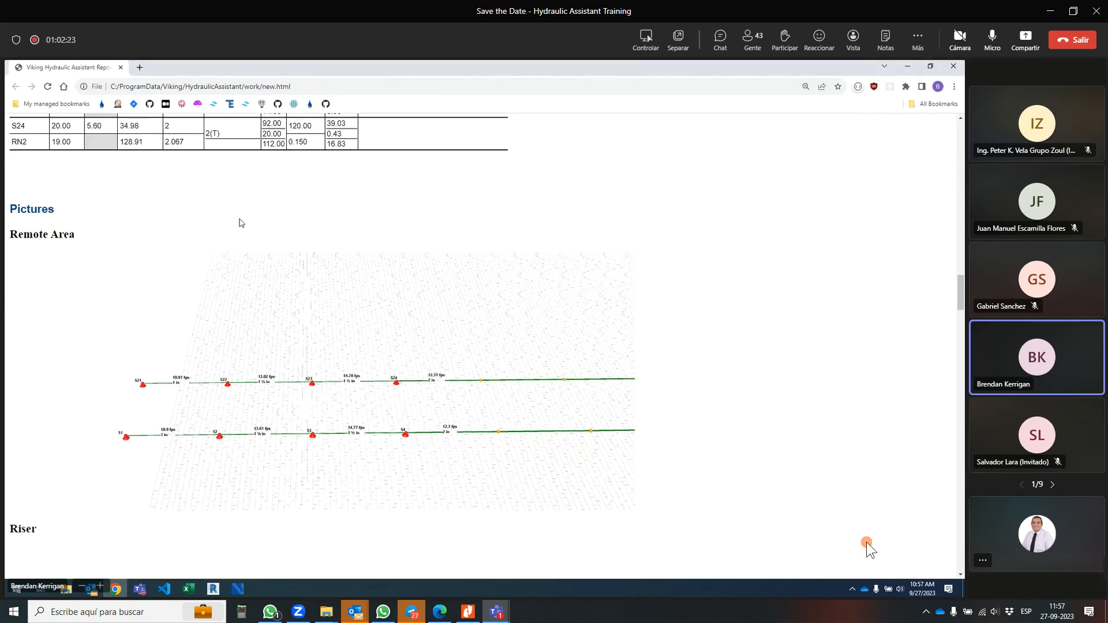
- Mute the microphone in the Teams meeting while the submittal report stays open
click(998, 43)
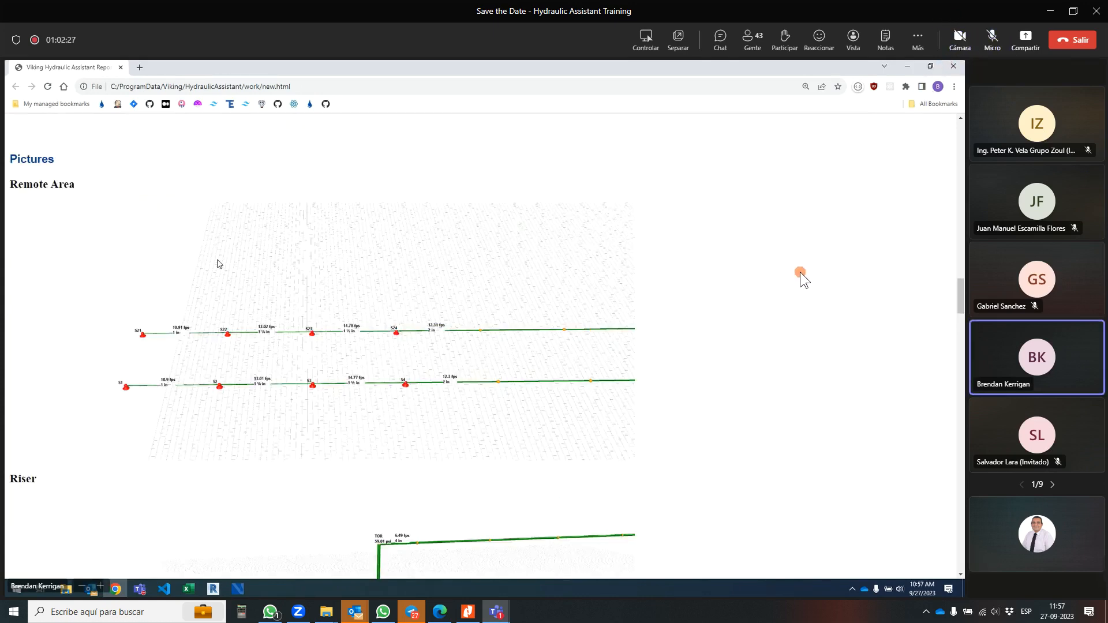
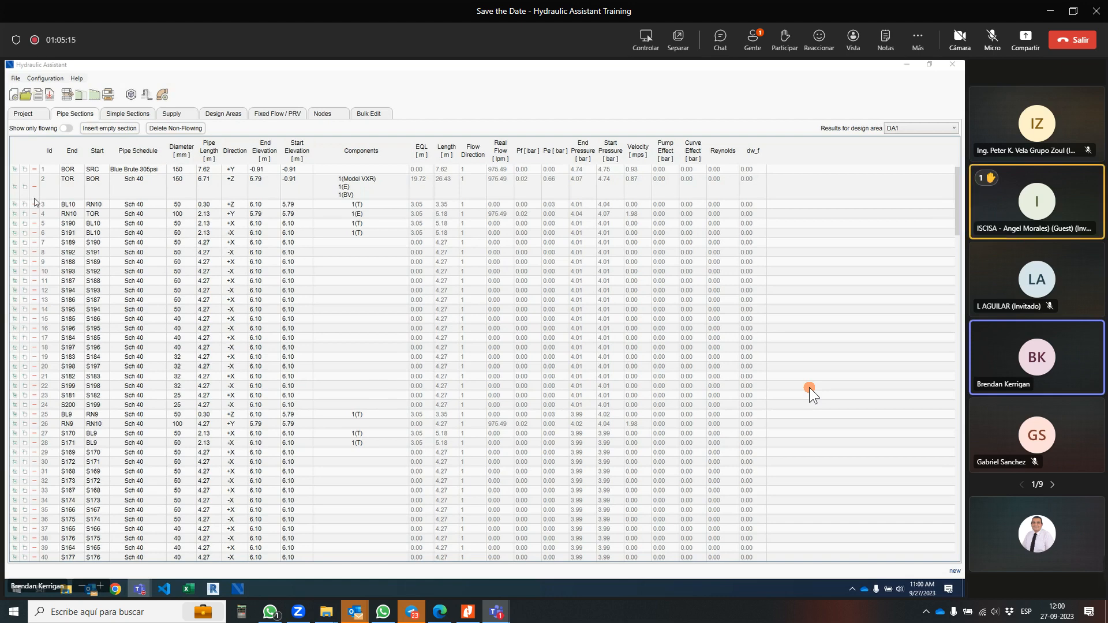
- Consult the program's help options and return from the access request form to the Hydraulic Assistant product page
click(76, 79)
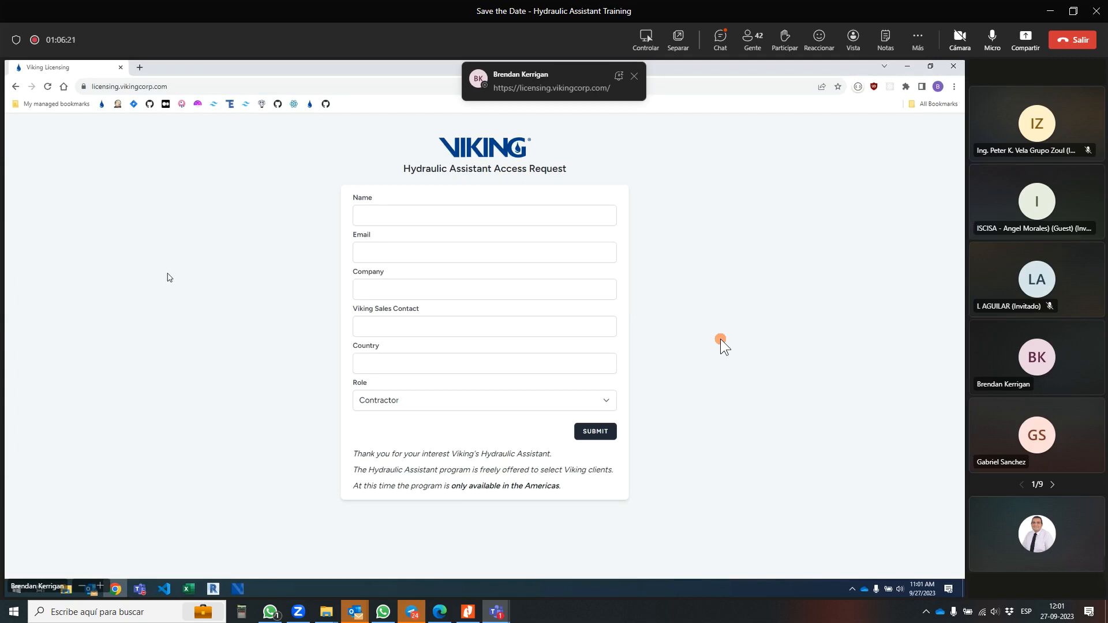
click(16, 87)
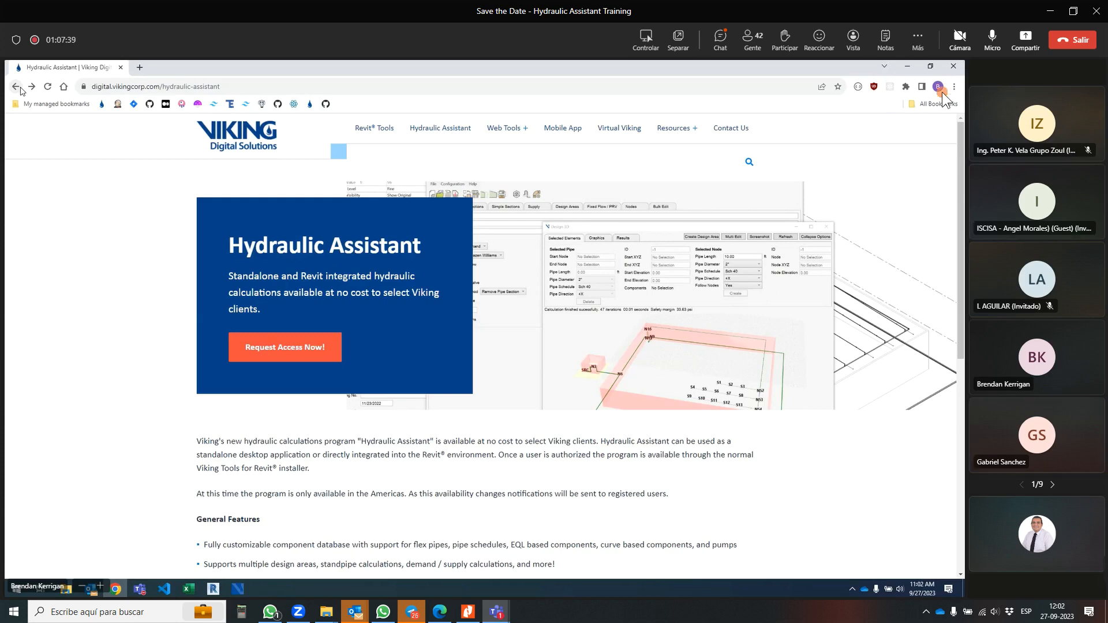
- Mute the meeting microphone with the Hydraulic Assistant product page on screen
click(992, 48)
mouse_move(409, 614)
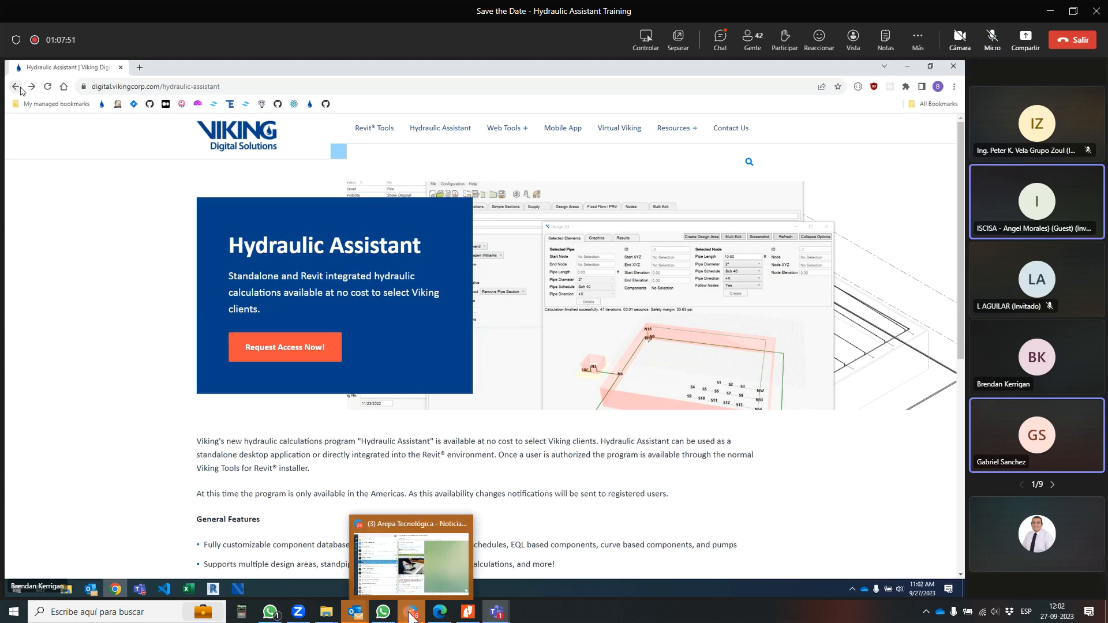